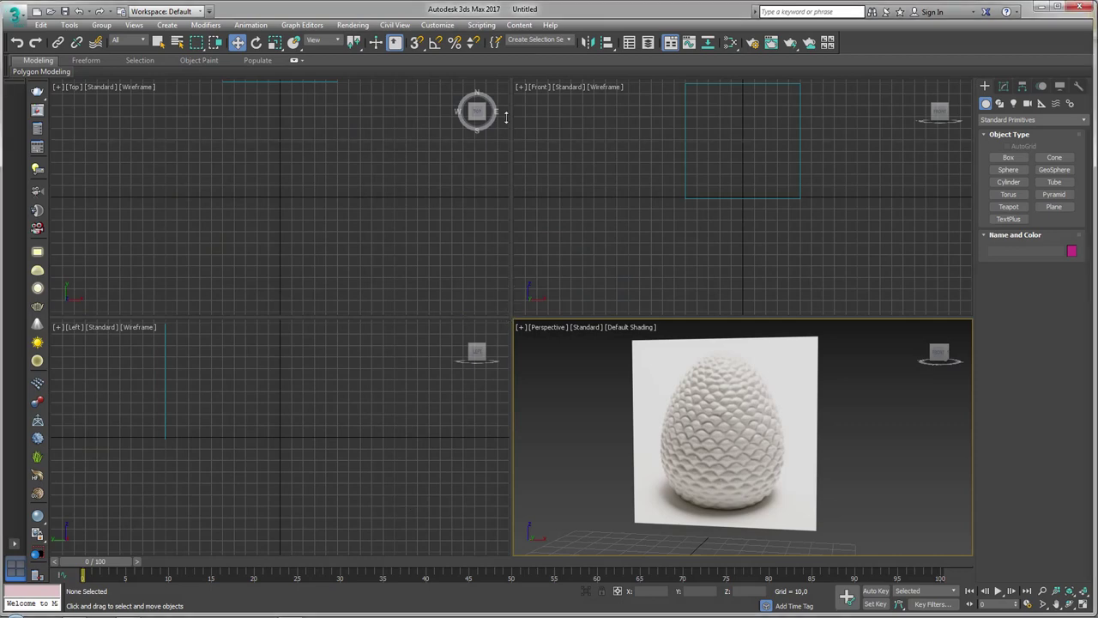
Step: Enlarge the bottom viewports and zoom in on the scale texture, sketching along one scale's edge
left_click_drag(507, 318, 506, 116)
scroll(700, 316, "up", 3)
scroll(693, 267, "up", 1)
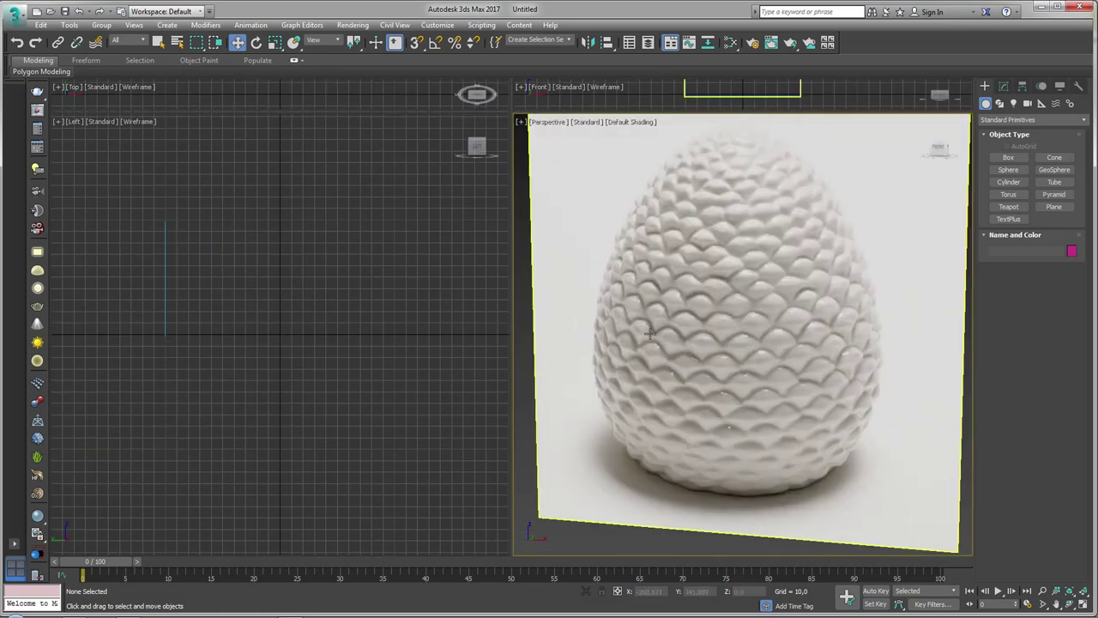
scroll(648, 339, "up", 2)
scroll(648, 339, "up", 3)
scroll(648, 339, "up", 2)
middle_click_drag(648, 339, 688, 345)
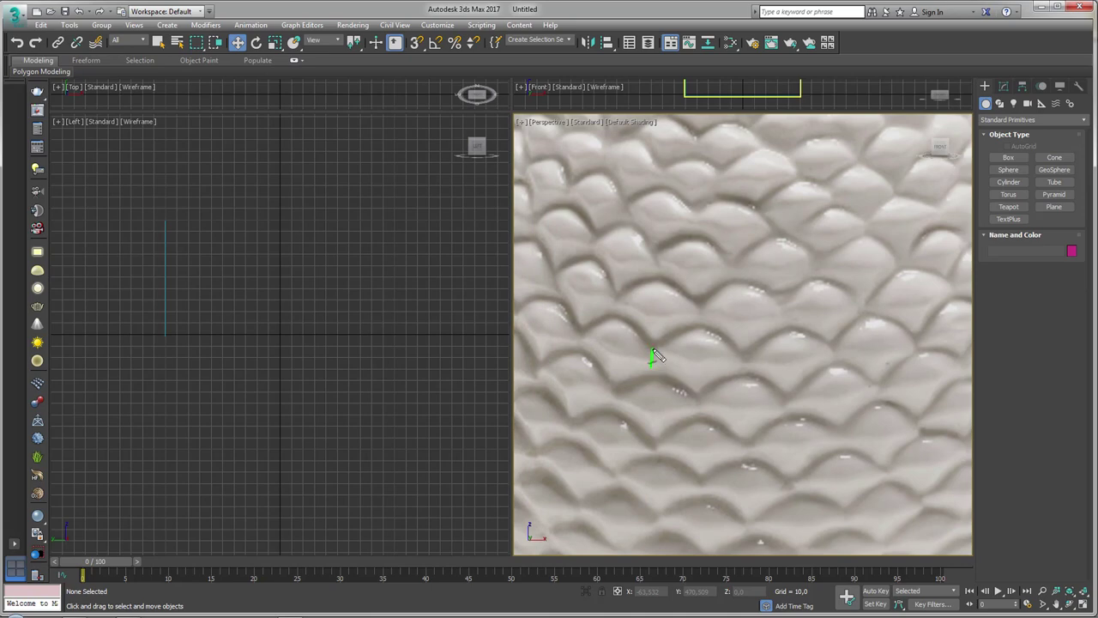
mouse_move(654, 355)
left_mouse_down()
mouse_move(703, 330)
mouse_move(740, 347)
mouse_move(744, 378)
mouse_move(678, 378)
left_mouse_up()
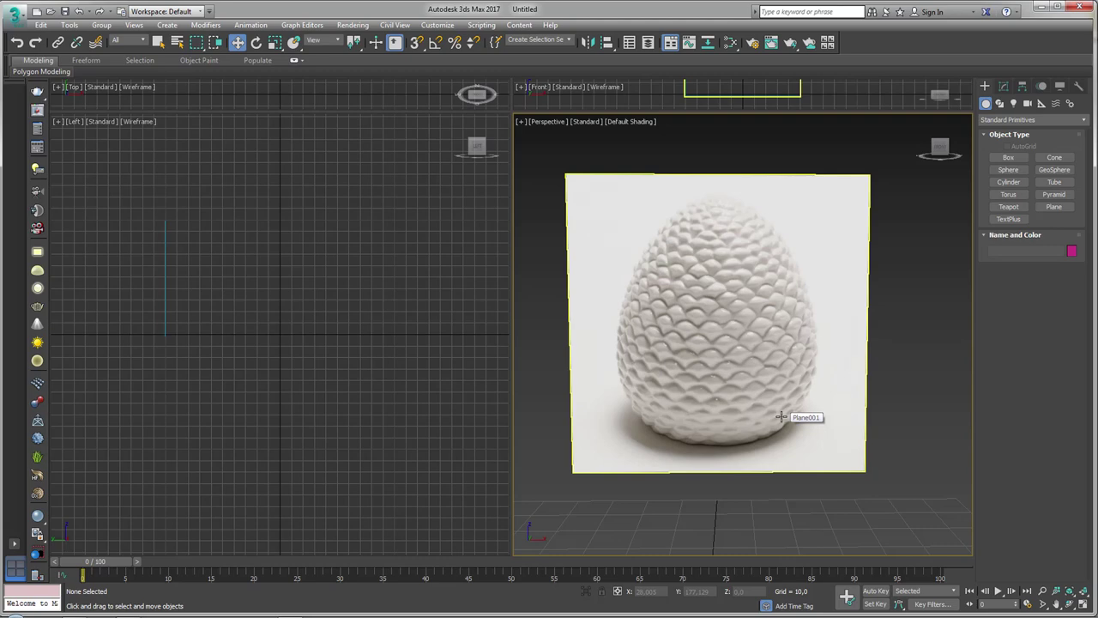
scroll(780, 408, "down", 2)
scroll(738, 377, "down", 2)
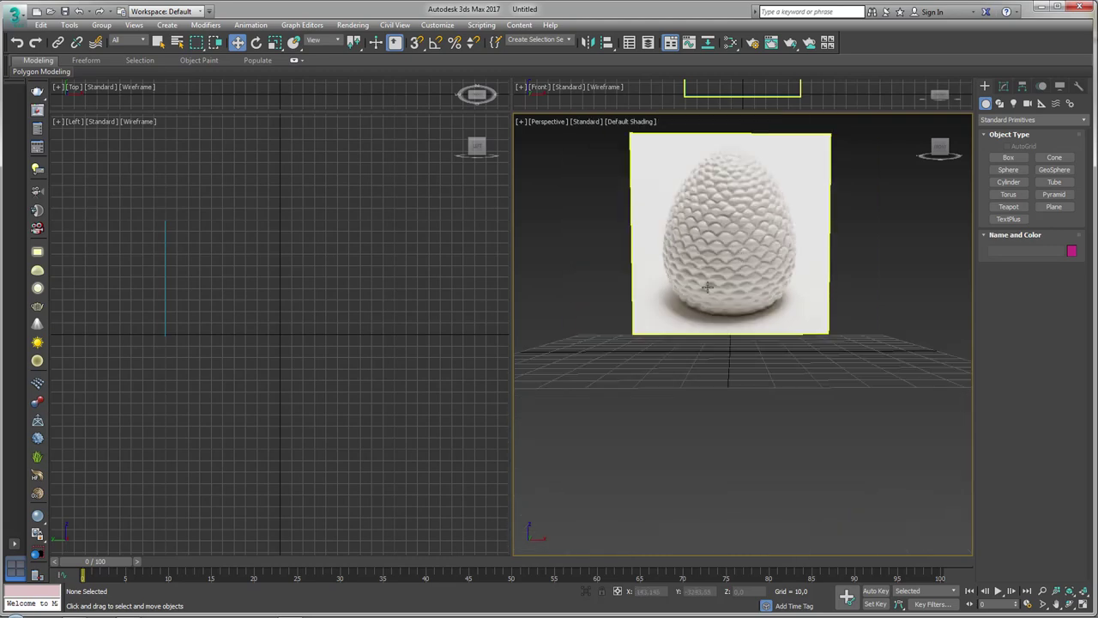
Step: Turn the left viewport into a shaded Front view and select the egg reference plane
mouse_move(336, 297)
middle_mouse_down()
mouse_move(373, 331)
mouse_move(357, 399)
middle_mouse_up()
key("f")
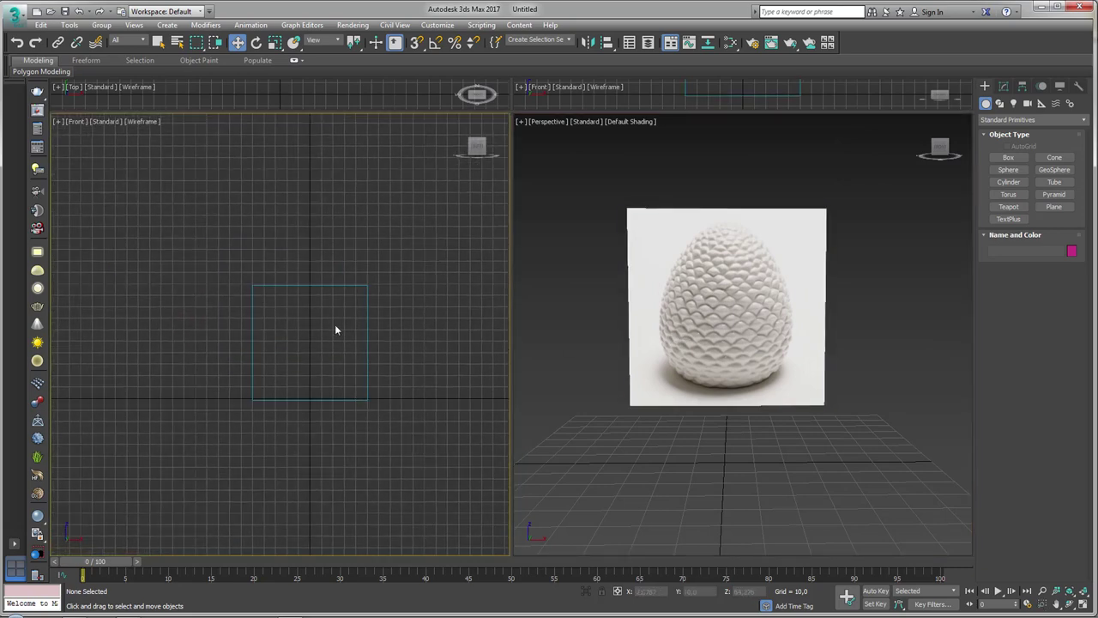
key("F3")
left_click(326, 331)
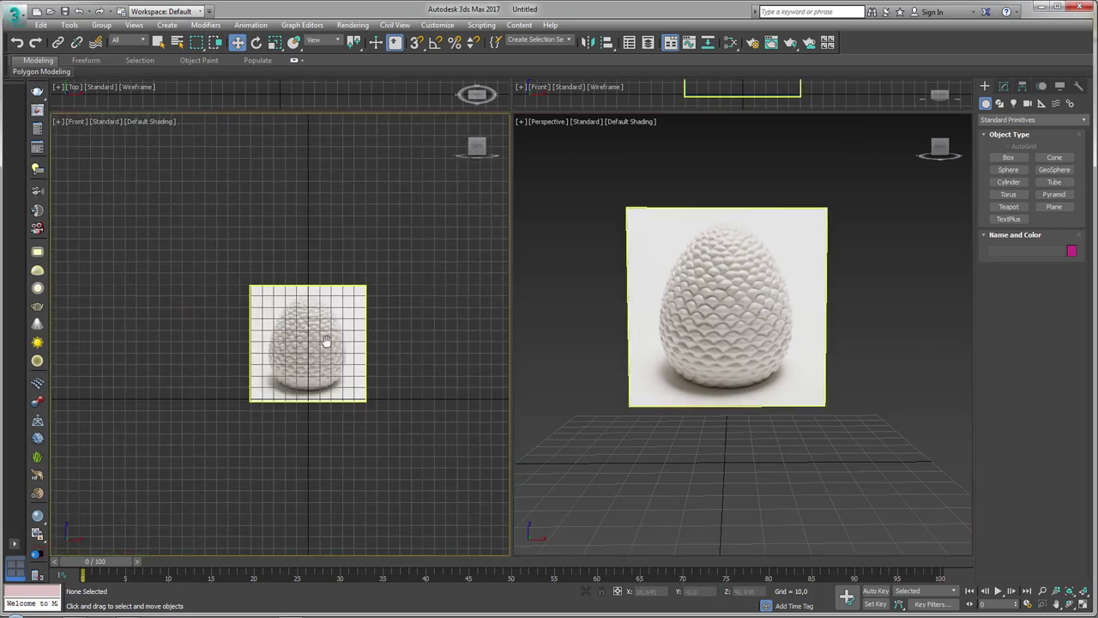
scroll(296, 344, "up", 2)
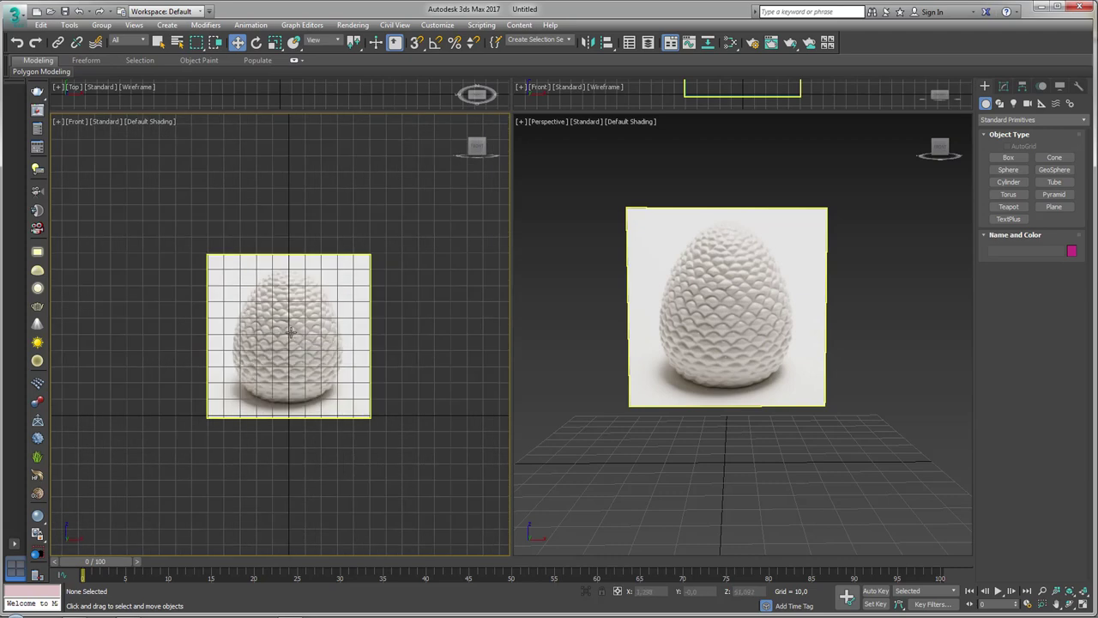
Step: Hide the grid in the front view and orbit Perspective to see the plane at an angle
key("g")
scroll(306, 332, "up", 5)
scroll(311, 335, "down", 4)
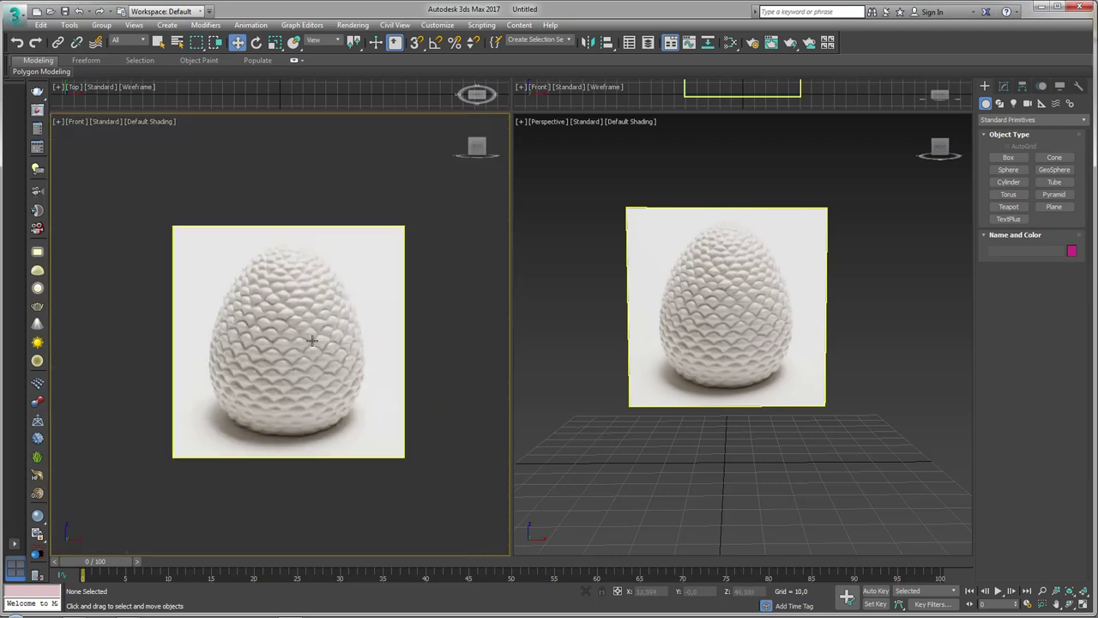
scroll(313, 342, "down", 3)
right_click(312, 343)
mouse_move(642, 318)
middle_mouse_down("alt")
mouse_move(848, 359)
mouse_move(689, 400)
mouse_move(660, 369)
mouse_move(643, 371)
middle_mouse_up("alt")
Step: Draw a new plane in Perspective with 2 width segments and edged faces shown
left_click(1054, 207)
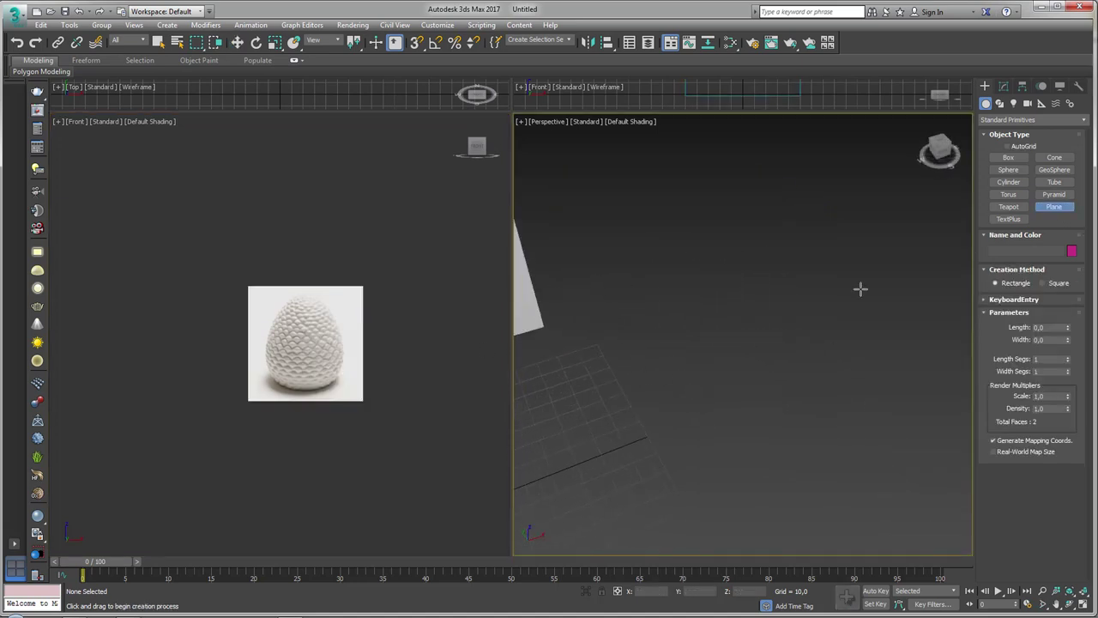
mouse_move(858, 289)
middle_mouse_down("alt")
mouse_move(750, 345)
mouse_move(650, 356)
middle_mouse_up("alt")
left_click_drag(628, 364, 714, 386)
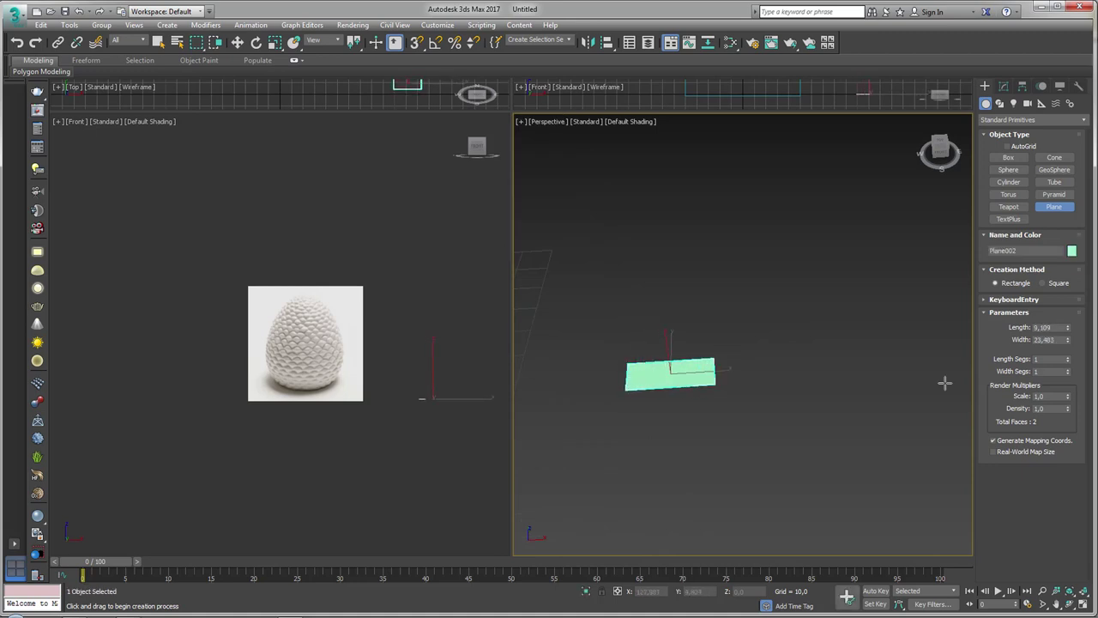
left_click(1069, 371)
scroll(683, 374, "up", 3)
key("F4")
scroll(730, 376, "up", 2)
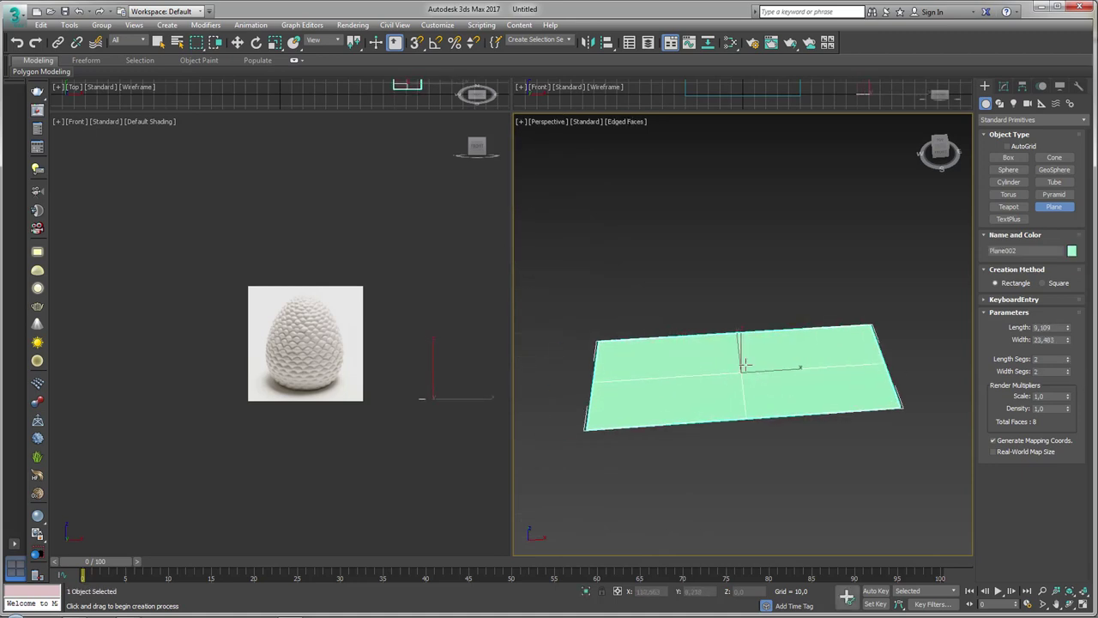
Step: Make the plane blue and convert it to an Editable Poly
left_click(1072, 251)
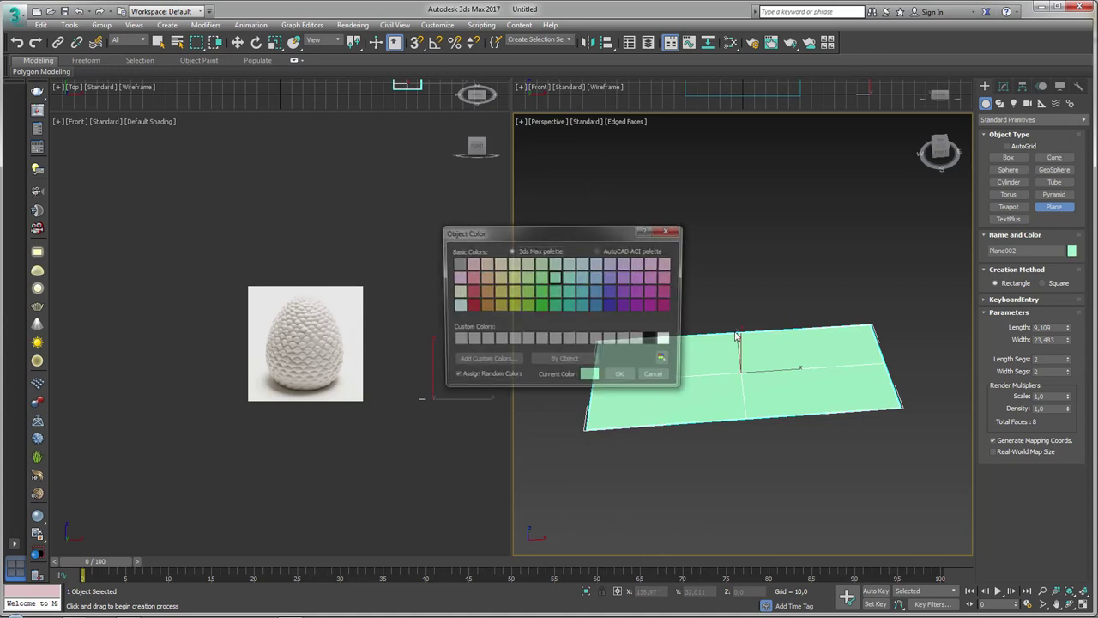
left_click(613, 307)
left_click(623, 378)
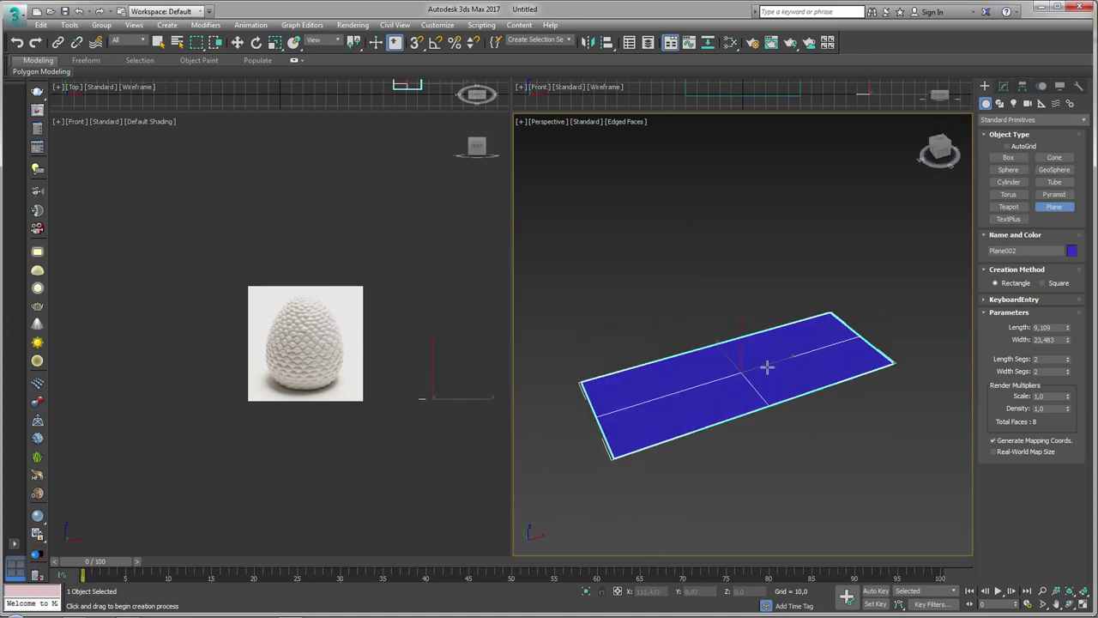
middle_click_drag(731, 383, 711, 403, "alt")
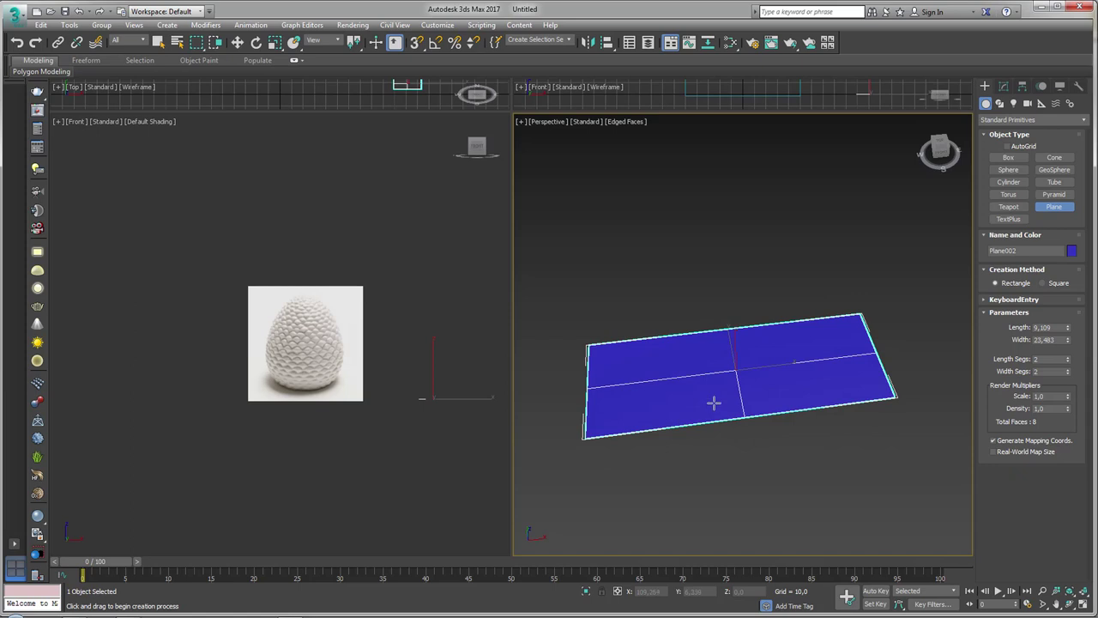
key("w")
right_click(730, 360)
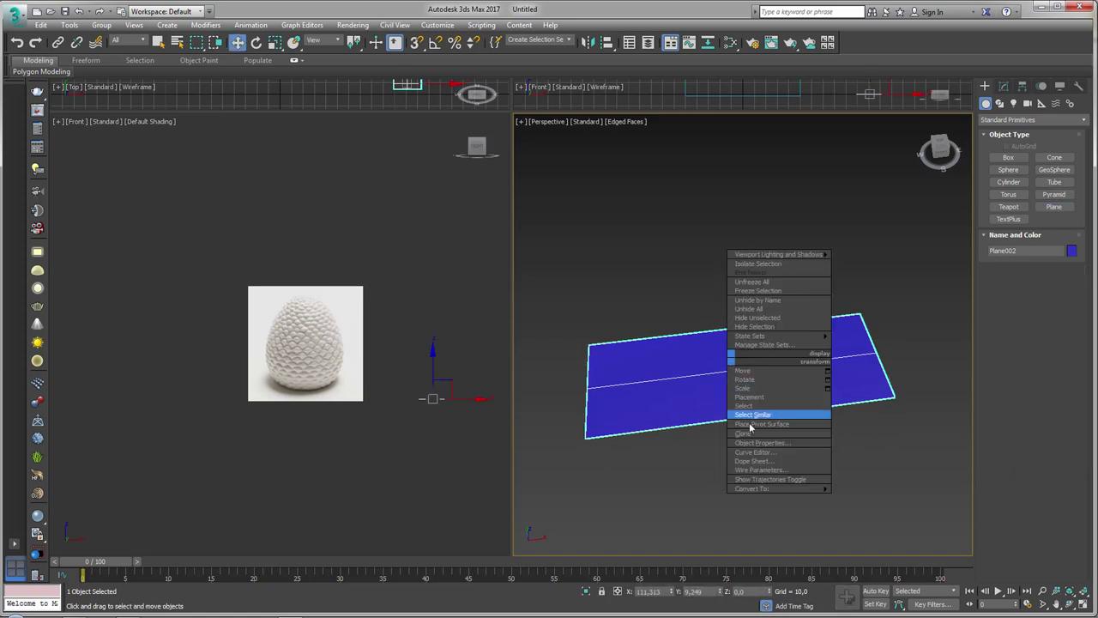
left_click(858, 498)
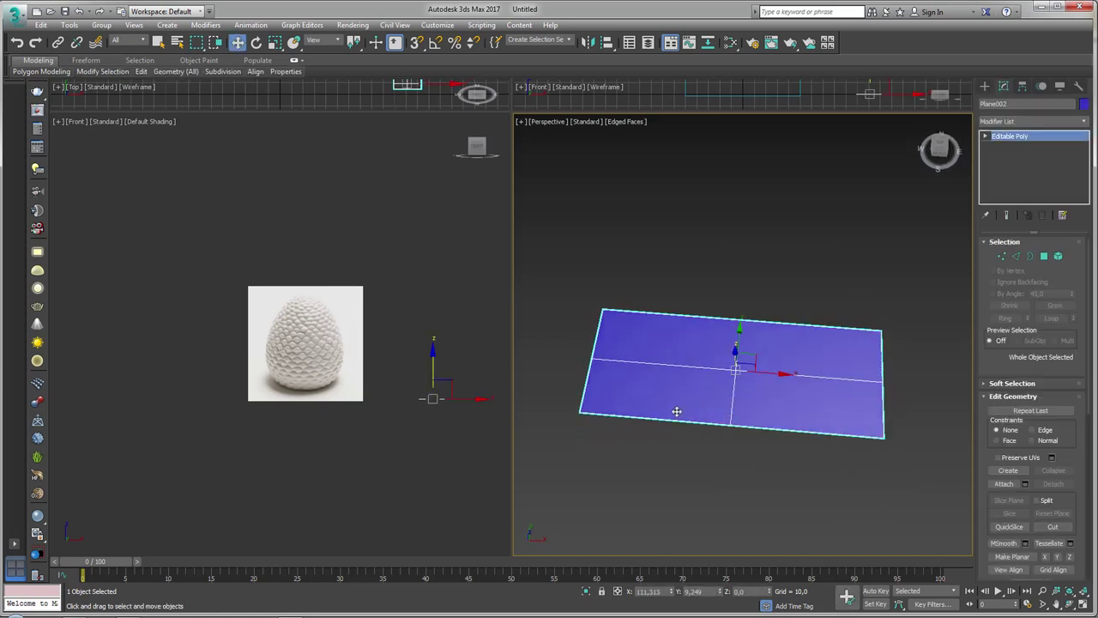
Step: Zoom the front view onto the scale texture and sketch one scale's outline with diagonal, vertical and horizontal divisions
scroll(351, 392, "up", 4)
scroll(360, 335, "up", 5)
scroll(319, 332, "up", 4)
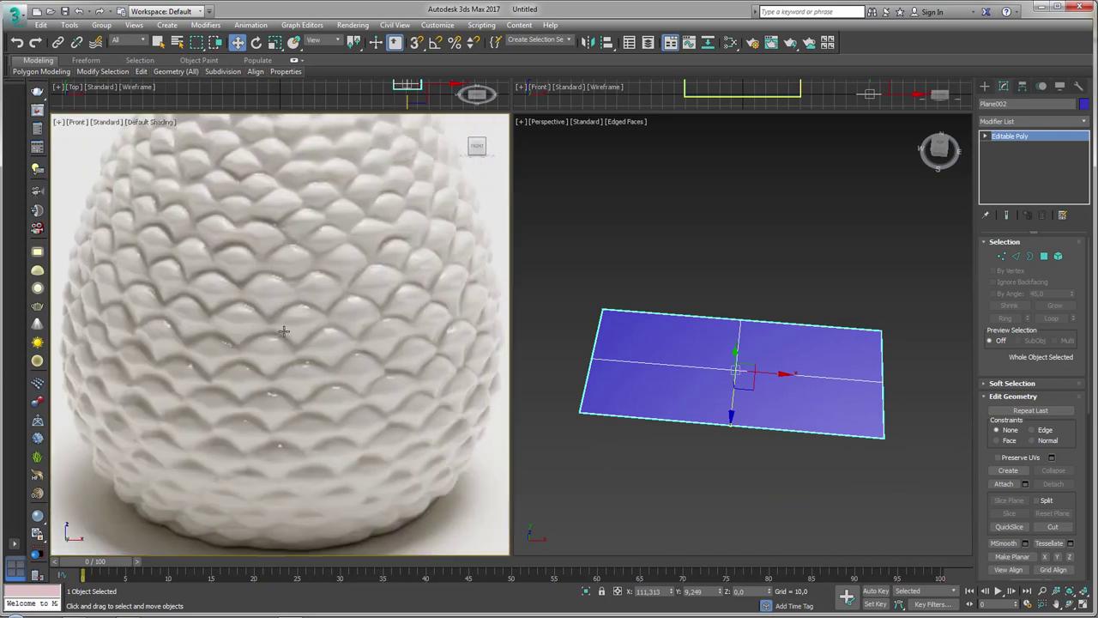
scroll(217, 321, "up", 4)
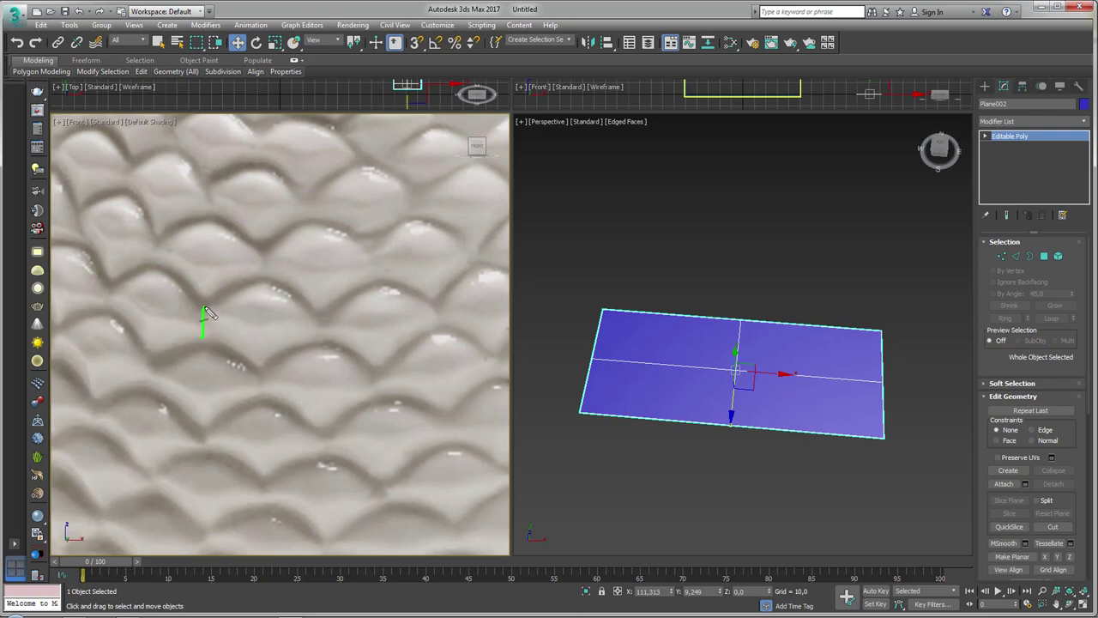
mouse_move(206, 311)
left_mouse_down()
mouse_move(240, 292)
mouse_move(296, 296)
mouse_move(319, 317)
mouse_move(264, 369)
mouse_move(201, 339)
left_mouse_up()
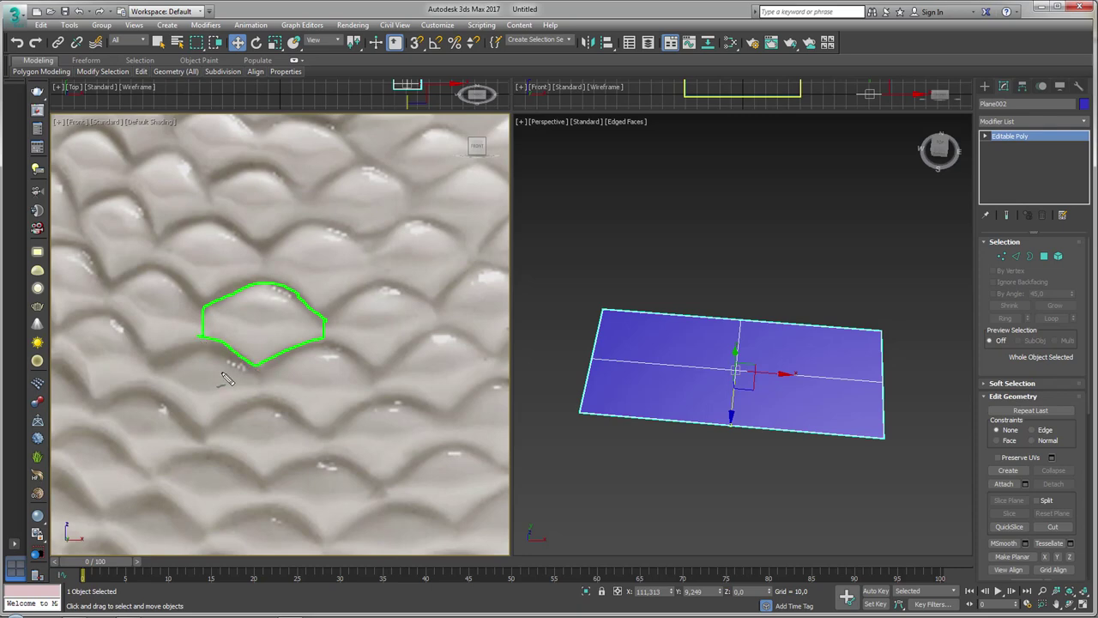
mouse_move(203, 319)
left_mouse_down()
mouse_move(246, 302)
mouse_move(324, 326)
left_mouse_up()
left_click_drag(269, 293, 257, 366)
left_click_drag(237, 298, 234, 364)
left_click_drag(202, 331, 316, 337)
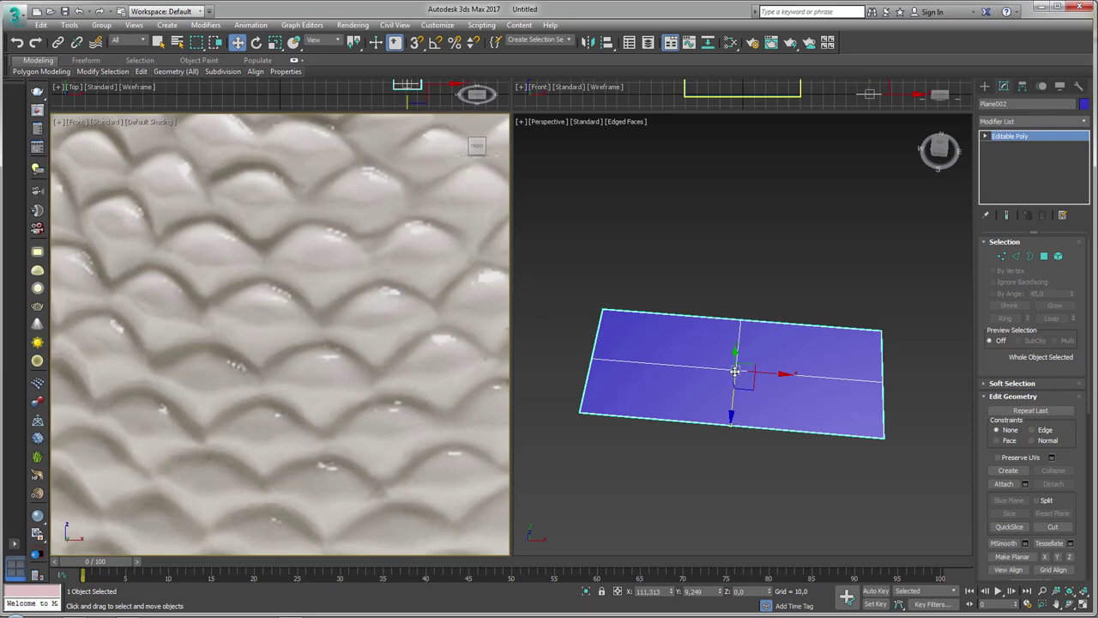
mouse_move(704, 341)
middle_mouse_down("alt")
mouse_move(811, 346)
mouse_move(784, 344)
middle_mouse_up("alt")
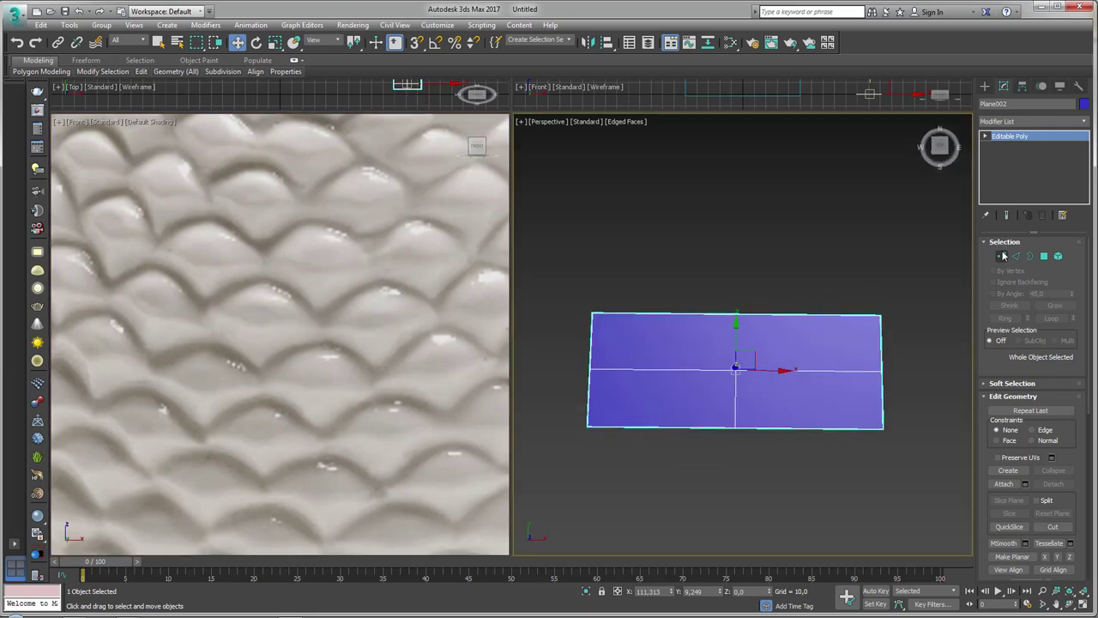
Step: Pull two corner vertices of the plane outward to start shaping the scale
left_click(1004, 255)
left_click_drag(784, 275, 733, 331)
middle_click_drag(734, 329, 768, 299, "alt")
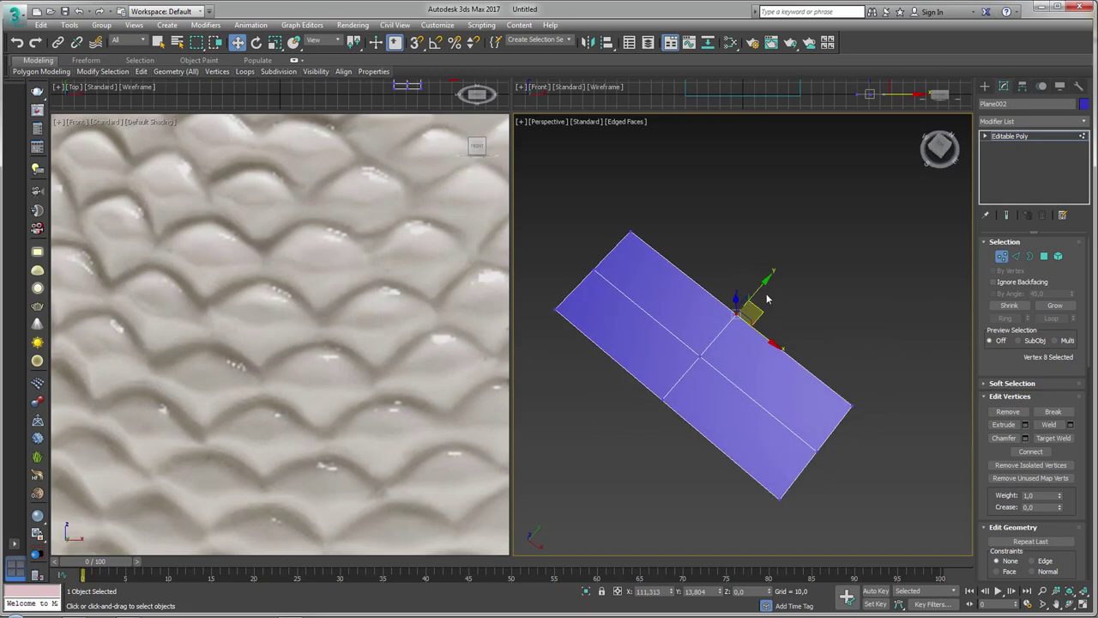
left_click_drag(768, 299, 806, 257)
left_click(661, 396)
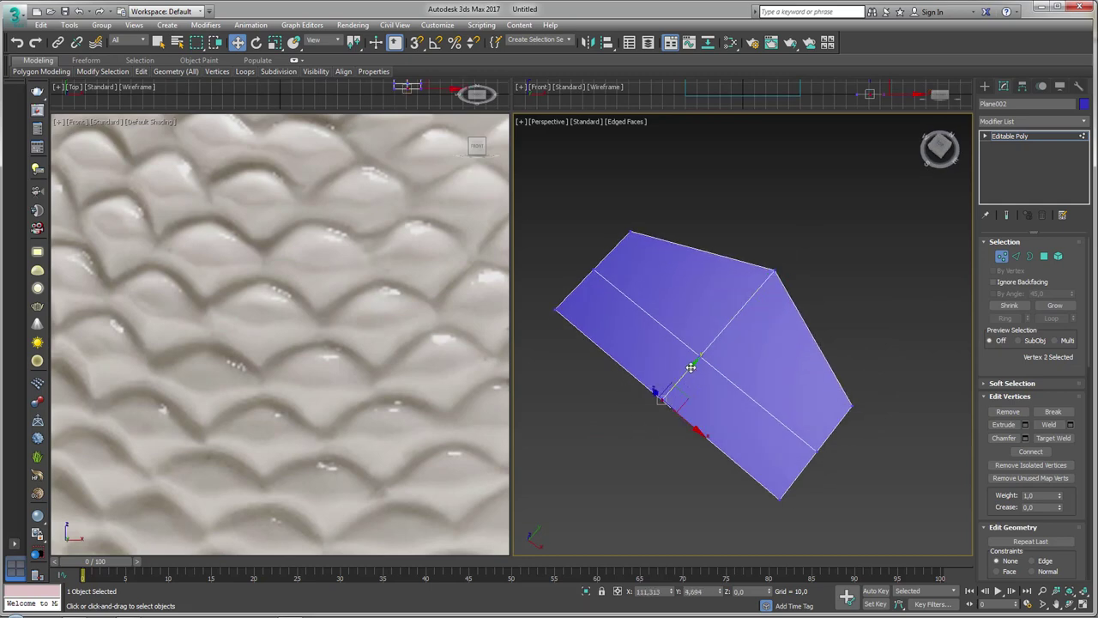
left_click_drag(691, 368, 656, 399)
middle_click_drag(656, 399, 686, 361, "alt")
Step: Select a ring of horizontal edges and connect them with new edges
left_click(1016, 256)
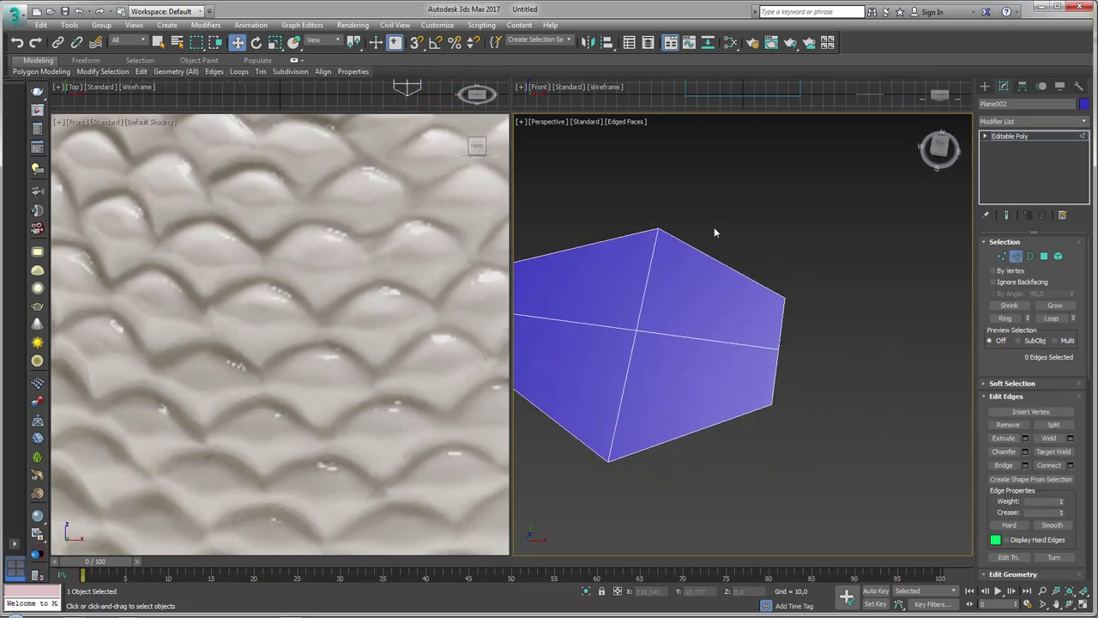
left_click(699, 338)
left_click(677, 438, "shift")
middle_click_drag(678, 463, 777, 473)
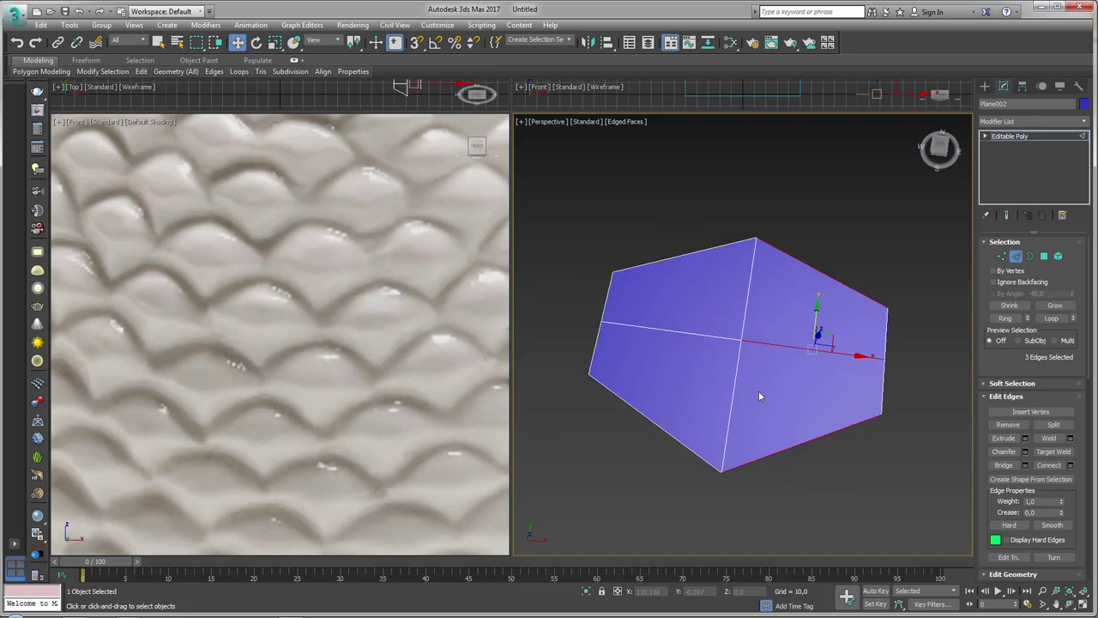
left_click(1049, 465)
Step: Slide the five-vertex column of the poly to the right
left_click(1002, 256)
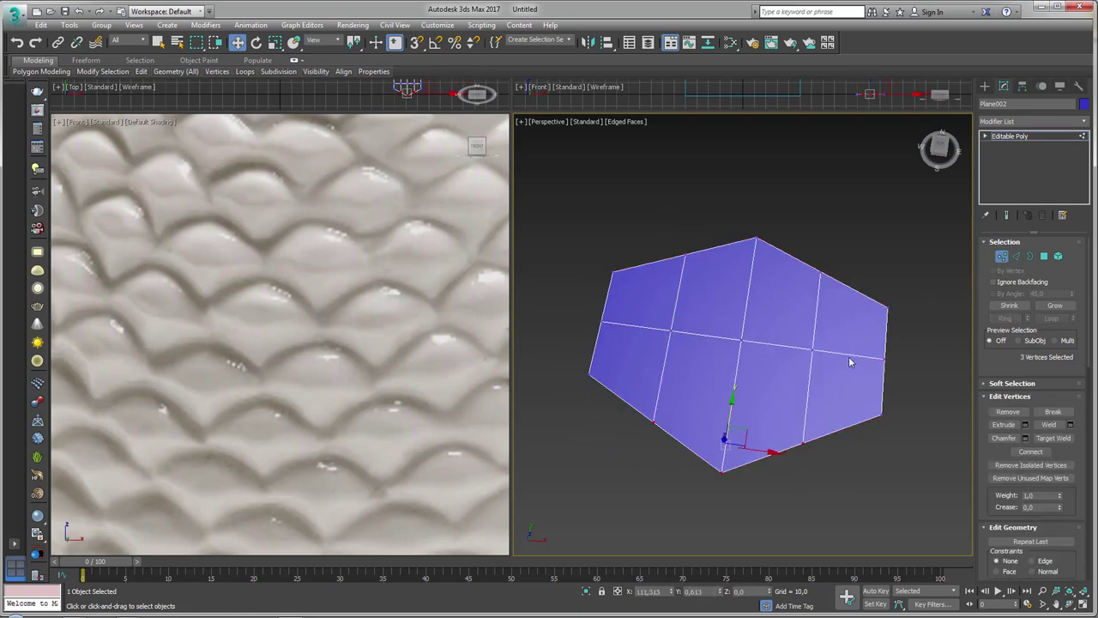
mouse_move(662, 326)
middle_mouse_down("alt")
mouse_move(792, 319)
mouse_move(780, 336)
middle_mouse_up("alt")
mouse_move(779, 336)
left_mouse_down()
mouse_move(835, 335)
mouse_move(822, 336)
left_mouse_up()
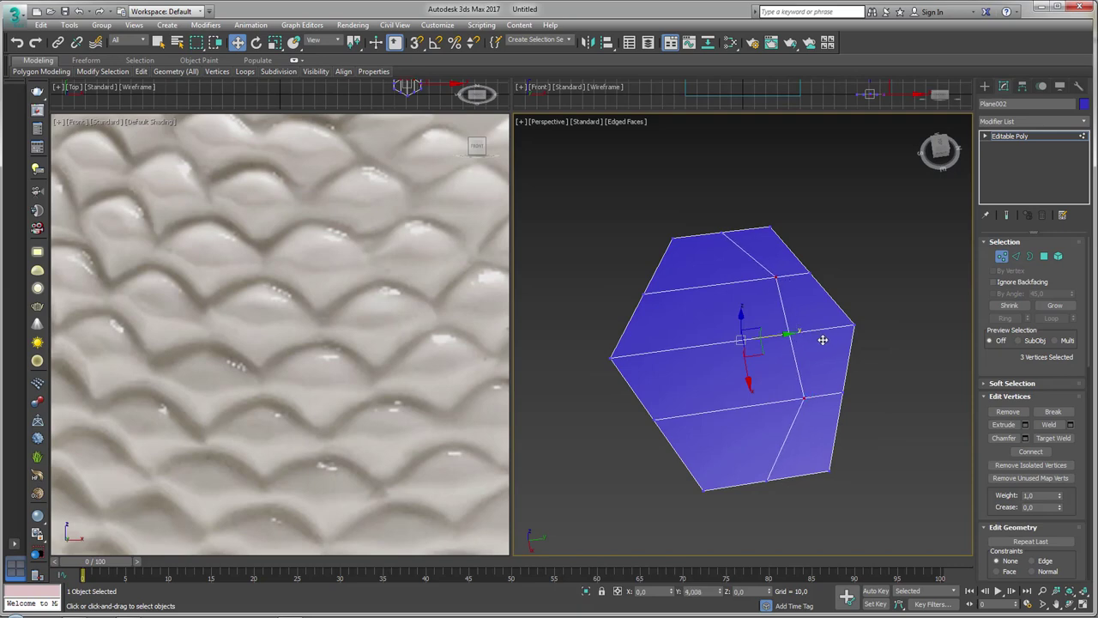
left_click(723, 233, "ctrl")
left_click(767, 481, "ctrl")
left_click_drag(810, 341, 835, 324)
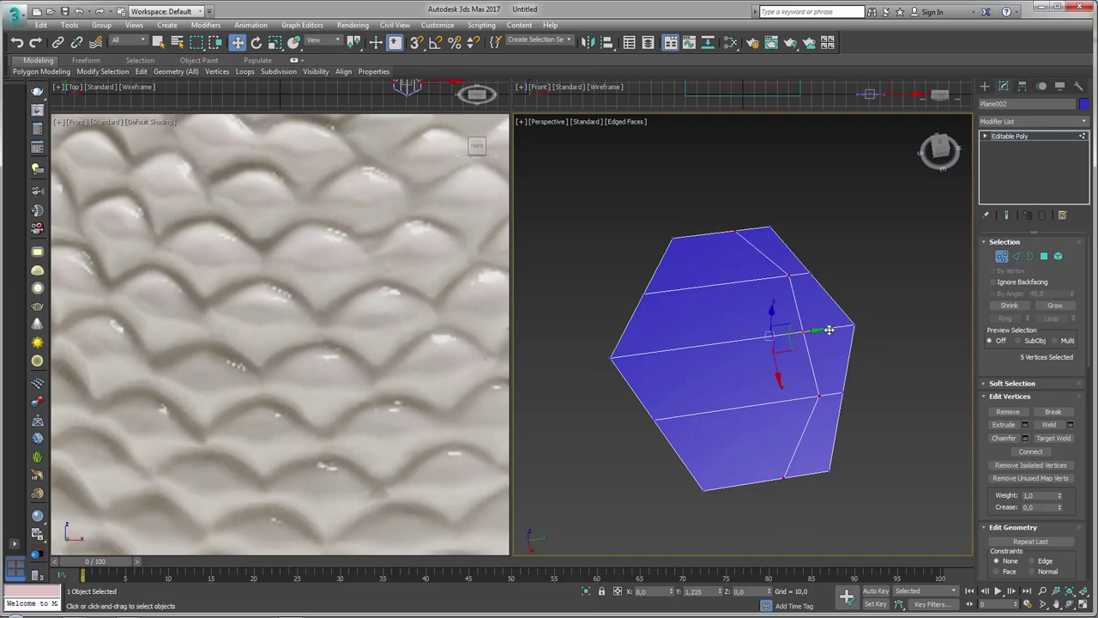
Step: Select three edge vertices and lift them to reshape the poly
mouse_move(781, 280)
left_mouse_down("alt")
mouse_move(829, 339)
mouse_move(815, 326)
left_mouse_up("alt")
left_click(810, 331)
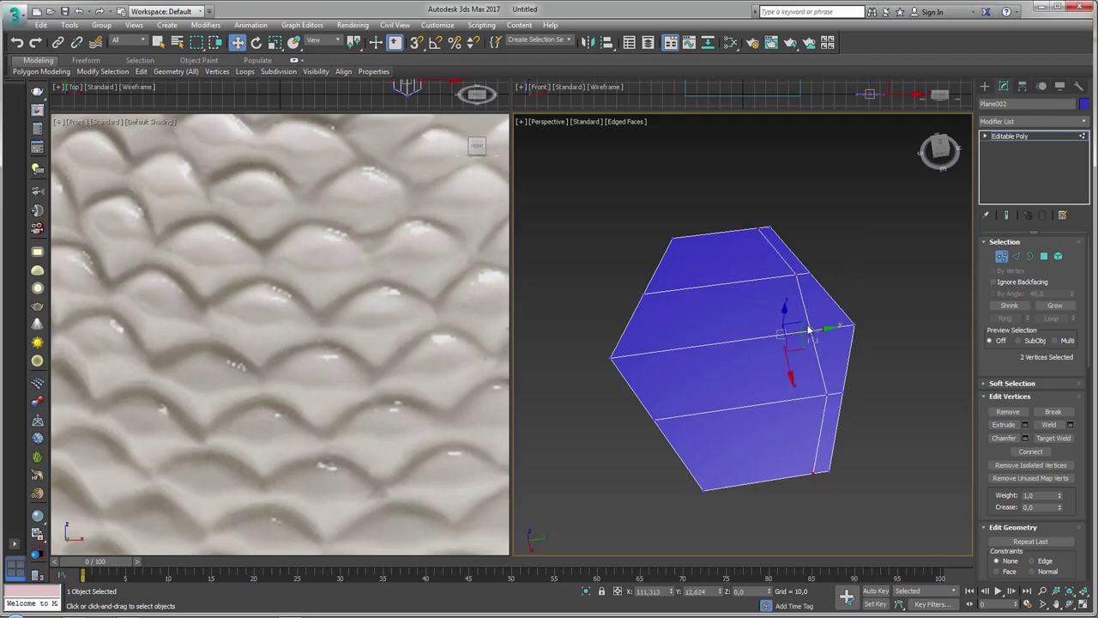
left_click(798, 278, "ctrl")
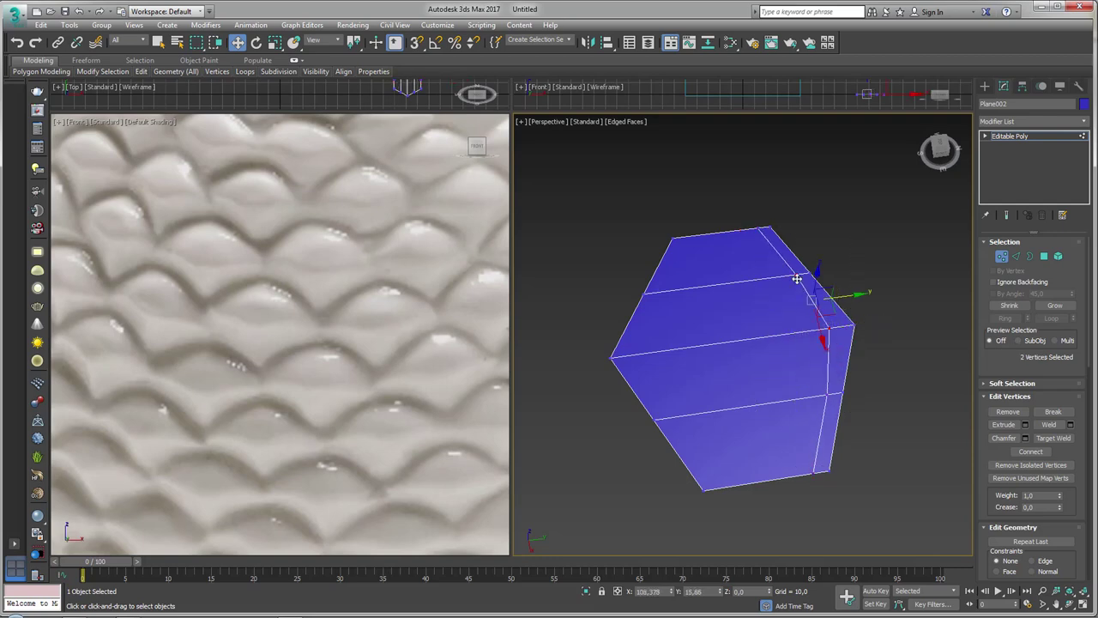
left_click(827, 395, "ctrl")
middle_click_drag(827, 394, 788, 343, "alt")
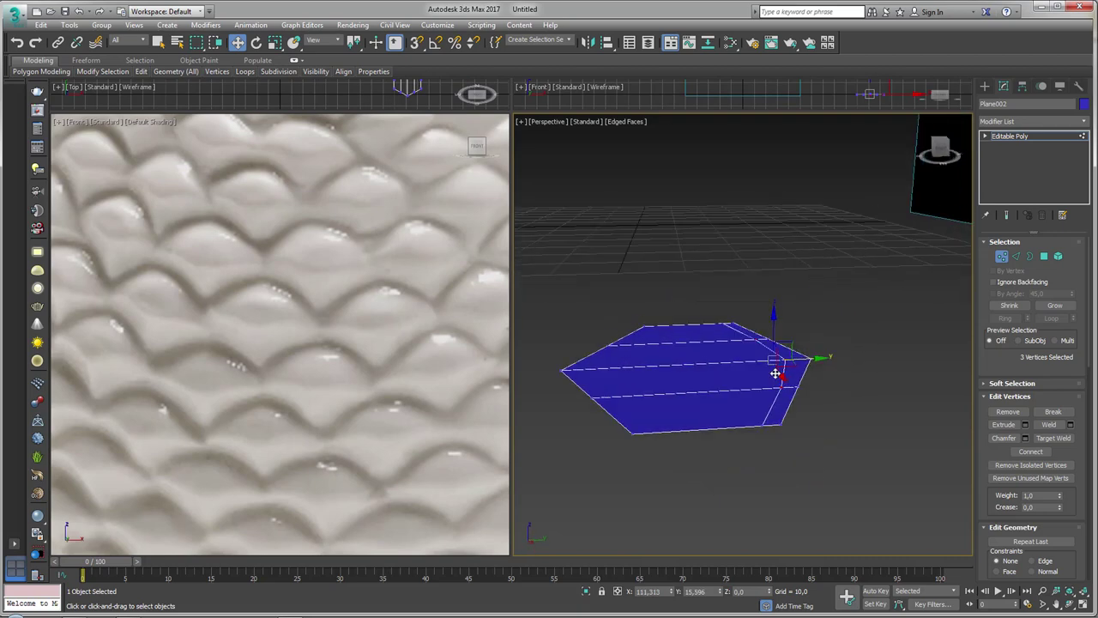
left_click_drag(788, 343, 820, 288)
Step: Check the shape from several angles and shift the left vertices right to even the hexagonal outline
mouse_move(681, 342)
middle_mouse_down("alt")
mouse_move(699, 332)
mouse_move(672, 340)
mouse_move(726, 351)
mouse_move(798, 419)
mouse_move(839, 410)
middle_mouse_up("alt")
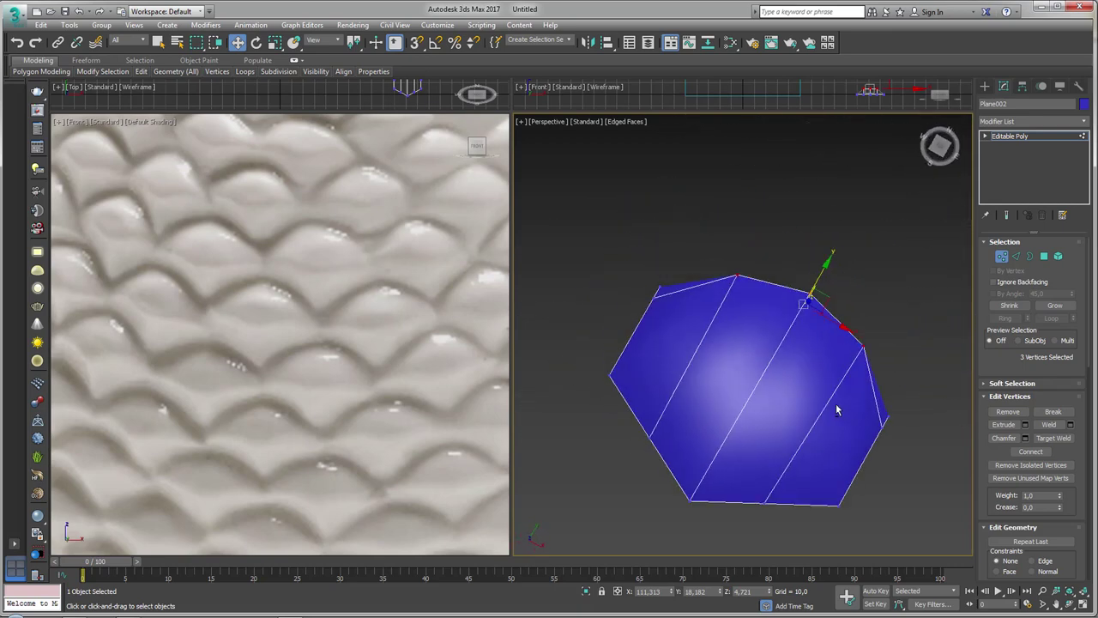
scroll(654, 291, "up", 3)
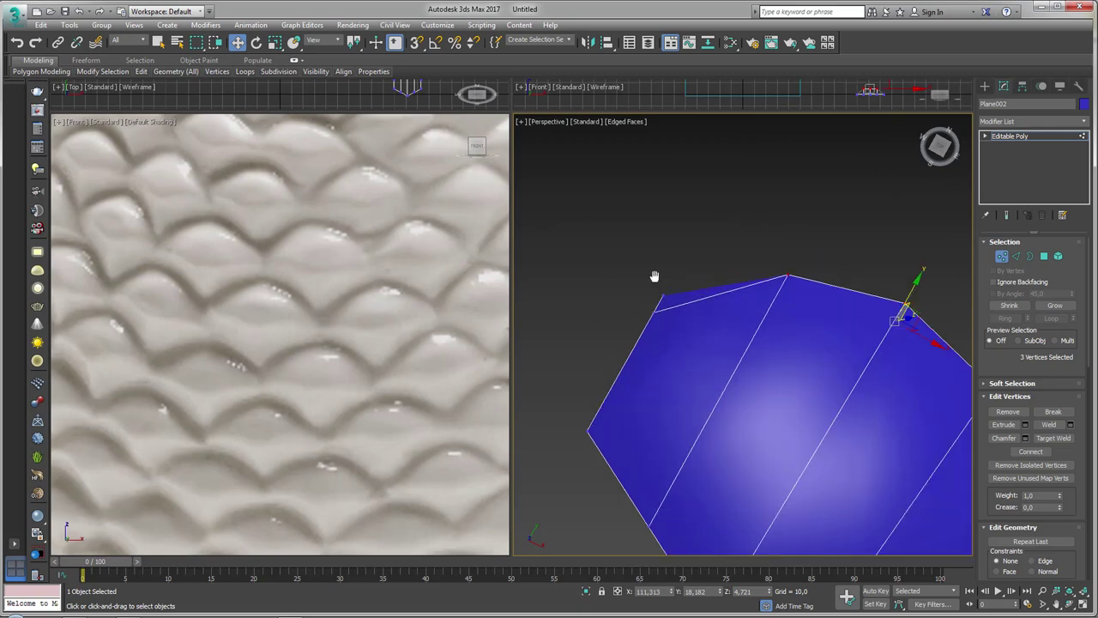
mouse_move(644, 296)
middle_mouse_down("alt")
mouse_move(758, 314)
mouse_move(801, 265)
mouse_move(719, 248)
mouse_move(747, 353)
middle_mouse_up("alt")
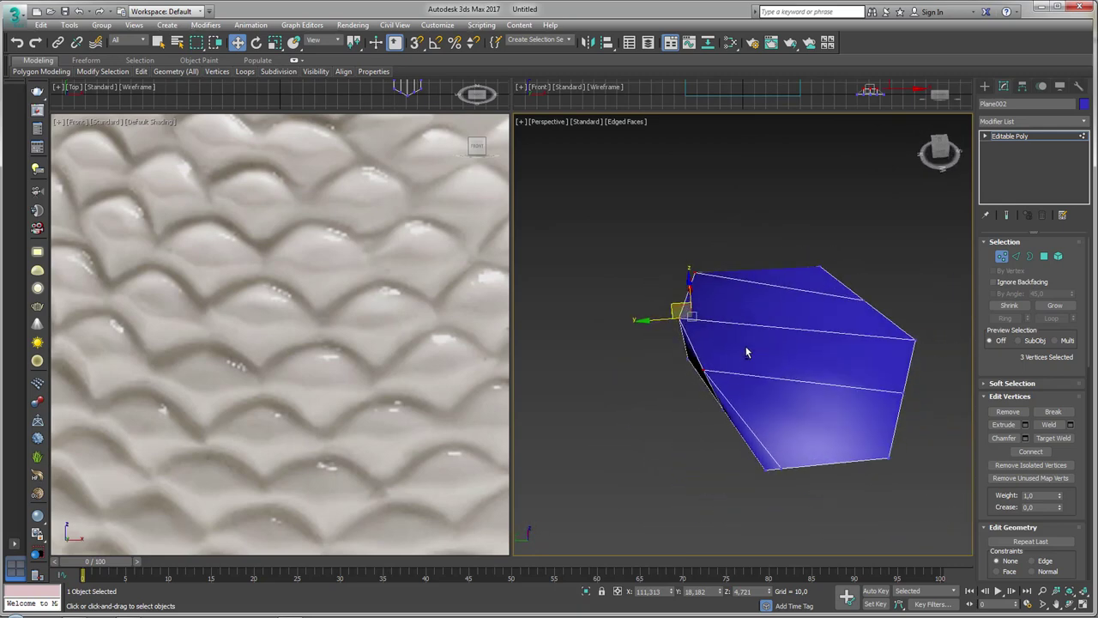
middle_click_drag(753, 472, 777, 451, "alt")
left_click(776, 160, "ctrl")
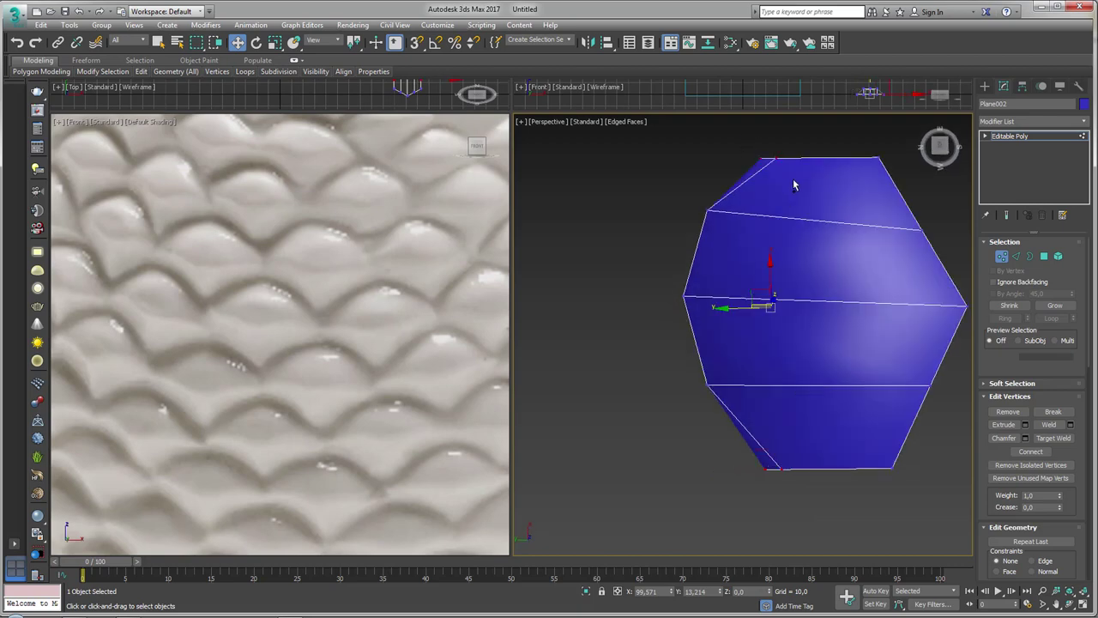
left_click_drag(735, 307, 762, 306)
left_click(1016, 256)
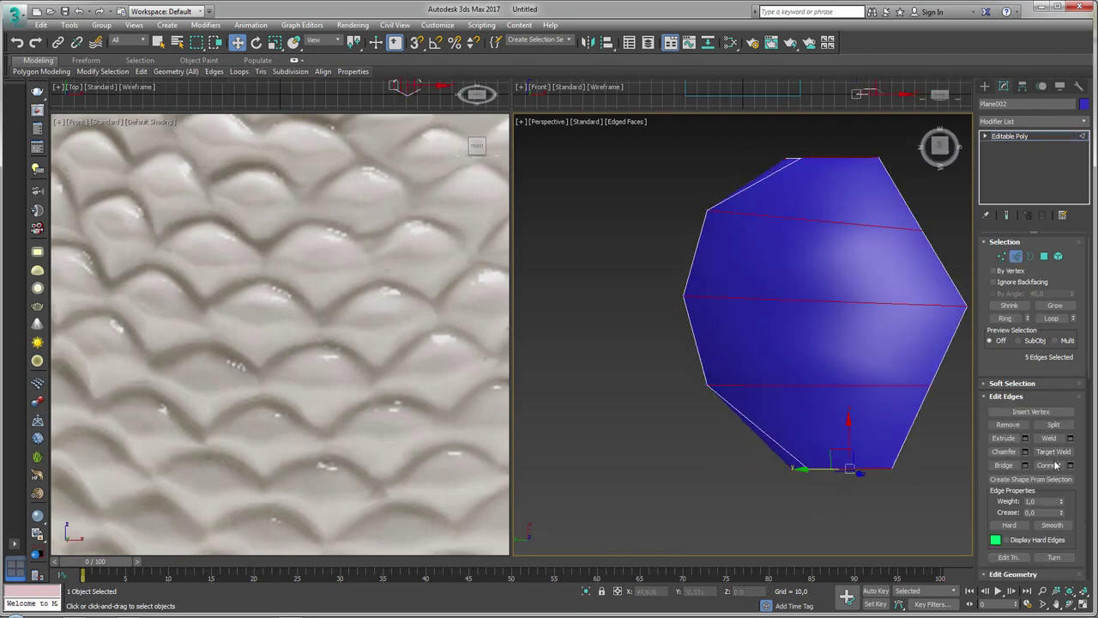
Step: Connect the selected edges with a vertical middle edge and raise the top vertices to dome the scale
left_click(1049, 465)
mouse_move(902, 367)
middle_mouse_down("alt")
mouse_move(858, 367)
mouse_move(804, 326)
mouse_move(809, 290)
mouse_move(821, 323)
middle_mouse_up("alt")
key("1")
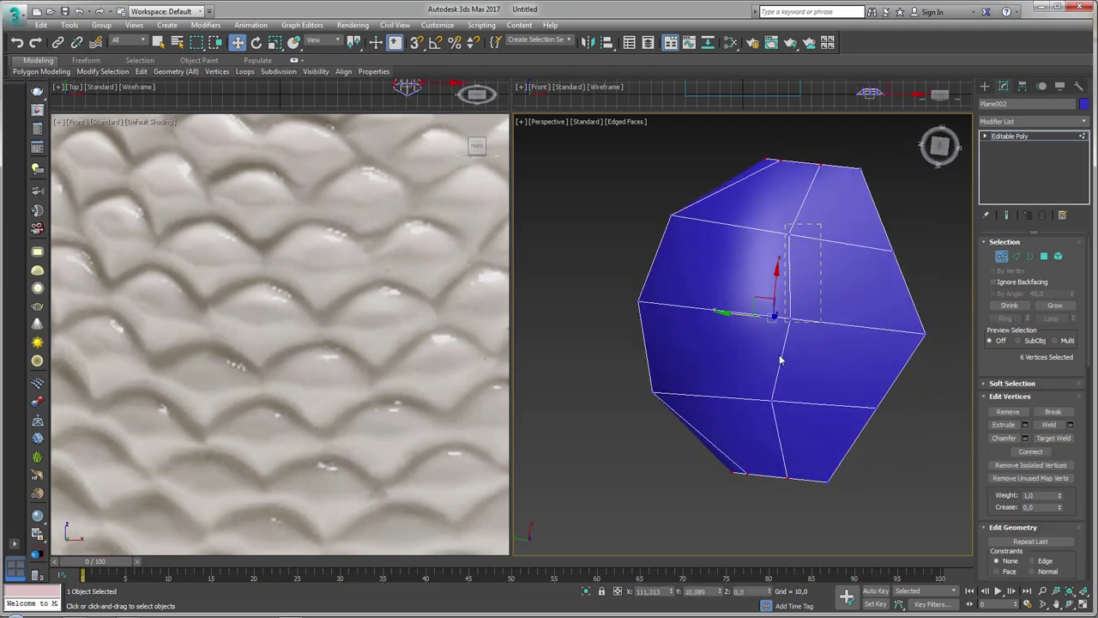
middle_click_drag(789, 400, 809, 297, "alt")
left_click(745, 280)
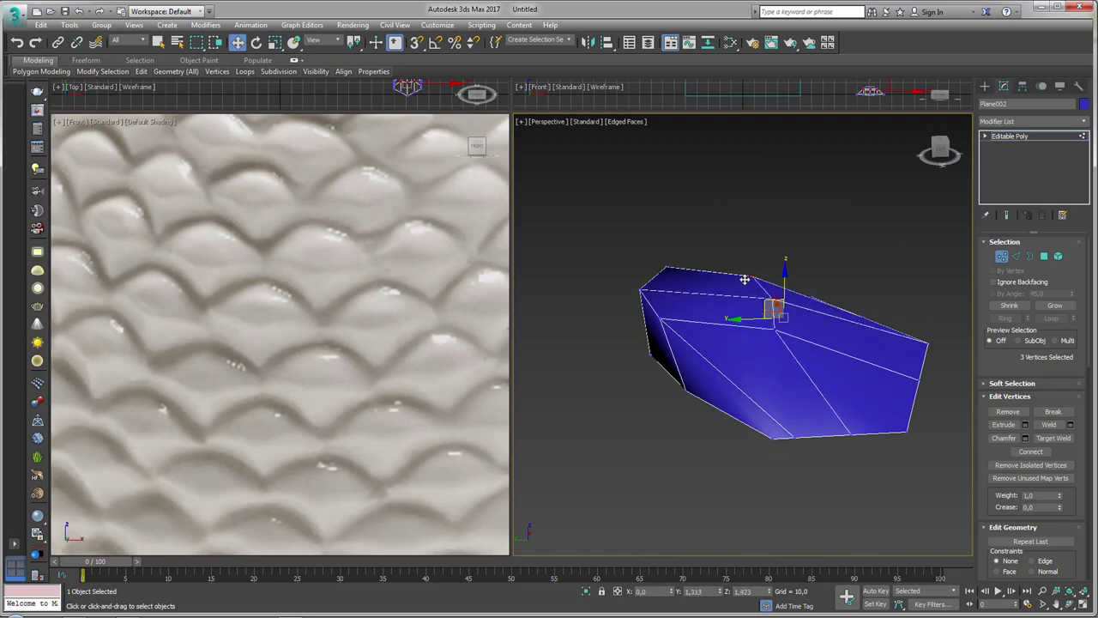
left_click_drag(745, 280, 734, 256)
left_click(746, 270)
mouse_move(734, 255)
middle_mouse_down("alt")
mouse_move(789, 366)
mouse_move(793, 410)
middle_mouse_up("alt")
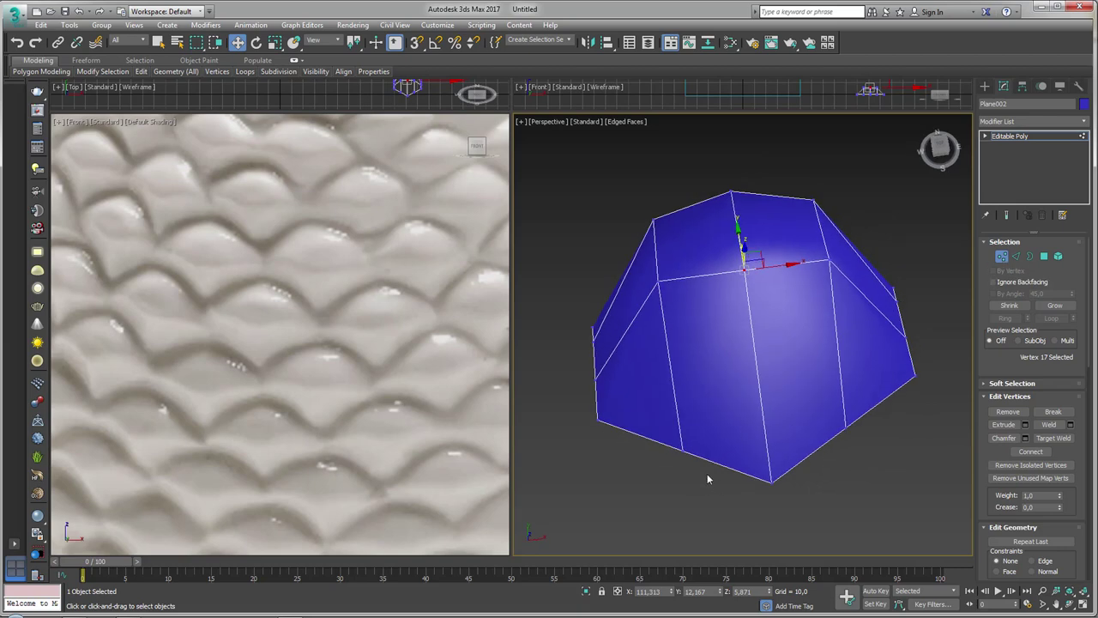
Step: Select the lower vertices to pull the bottom into a point, then return to object level
left_click_drag(603, 423, 592, 416)
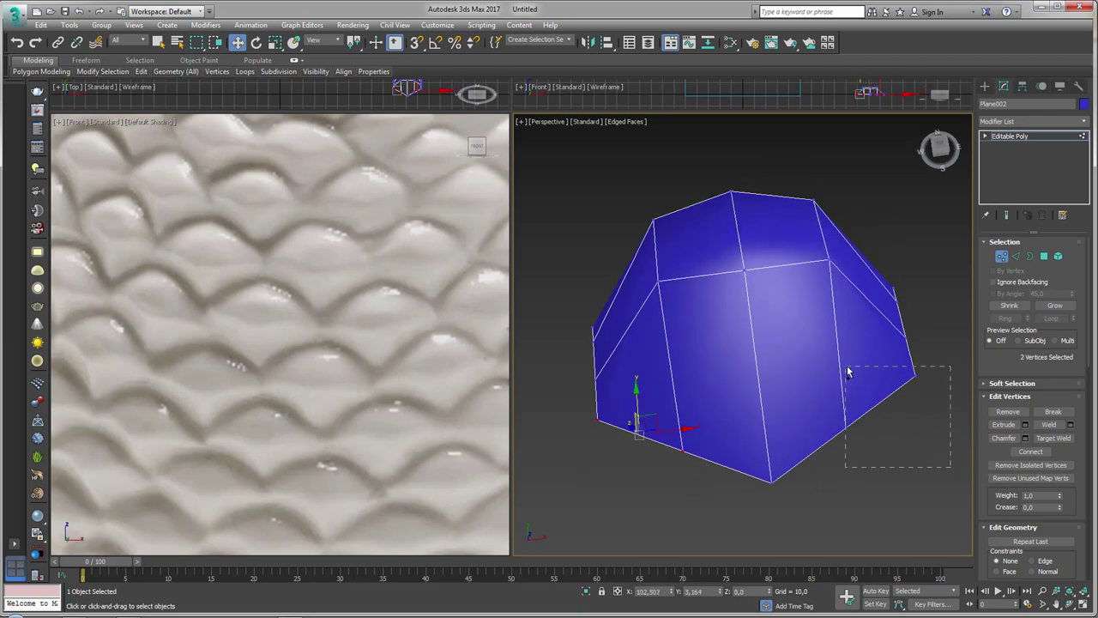
left_click_drag(848, 371, 846, 370, "ctrl")
middle_click_drag(846, 370, 775, 380, "alt")
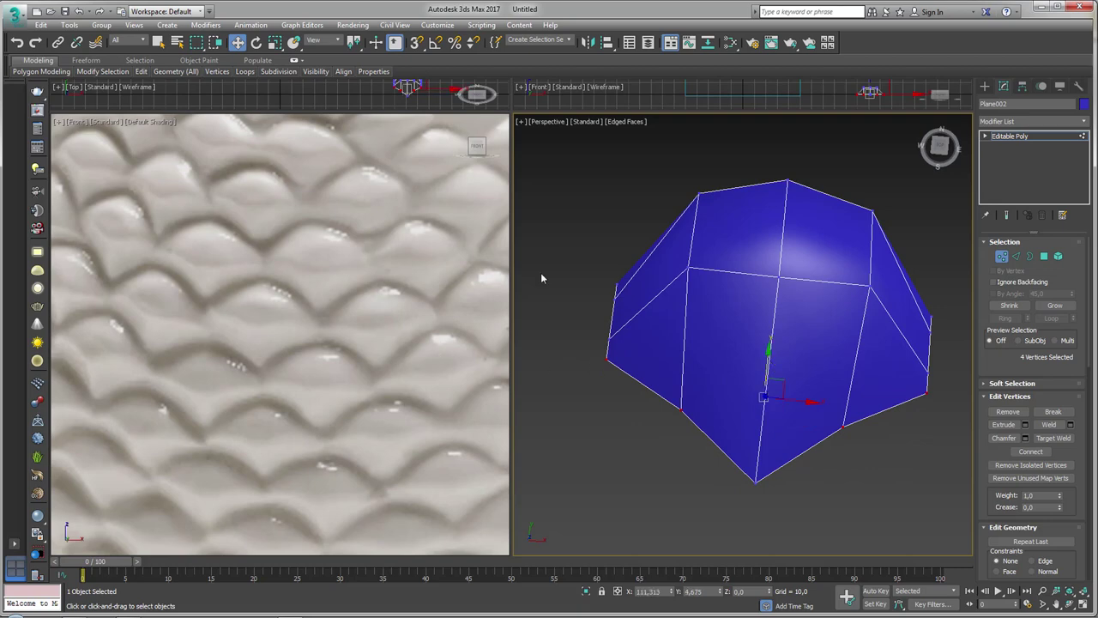
scroll(553, 300, "down", 3)
scroll(583, 313, "down", 3)
scroll(630, 275, "up", 3)
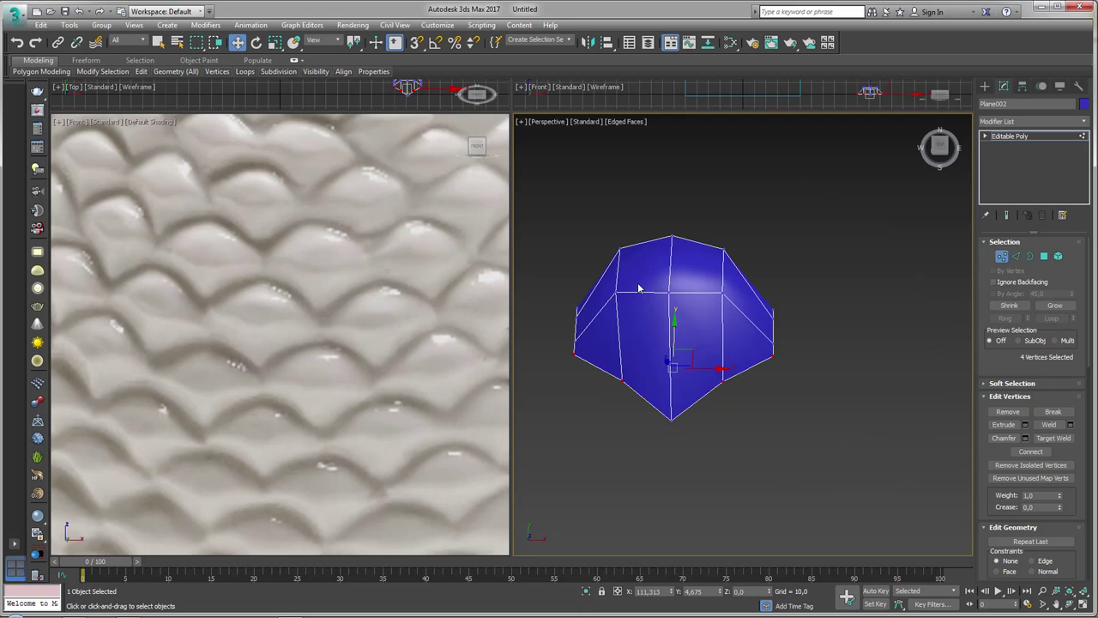
left_click(1009, 136)
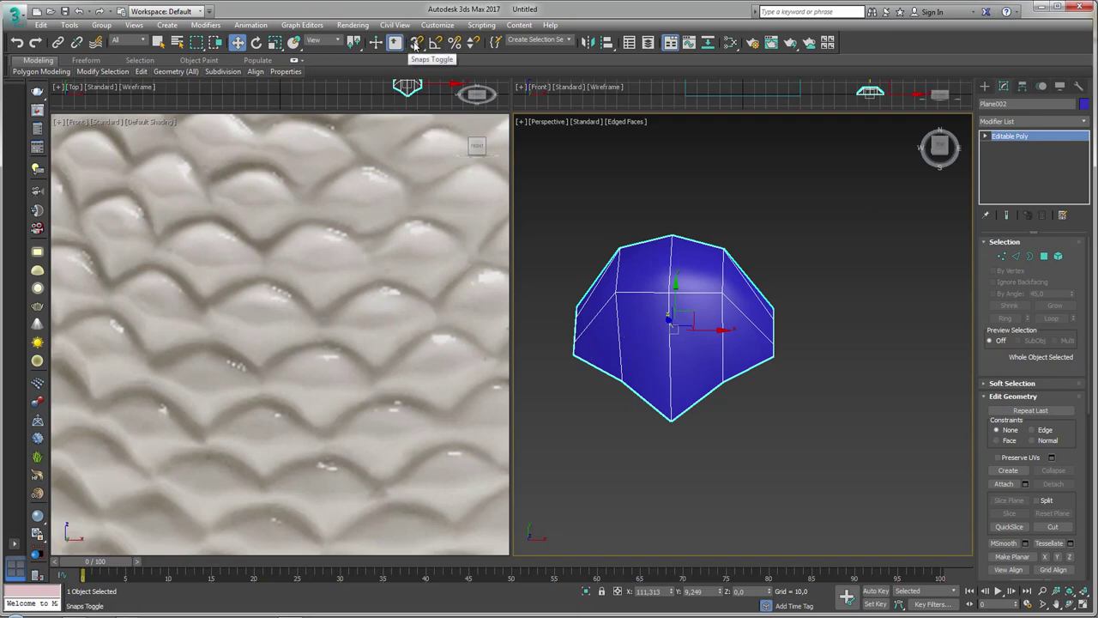
Step: Enable vertex snapping and Shift-drag a copy of the scale to the right, snapped to its side vertex
left_click(416, 43)
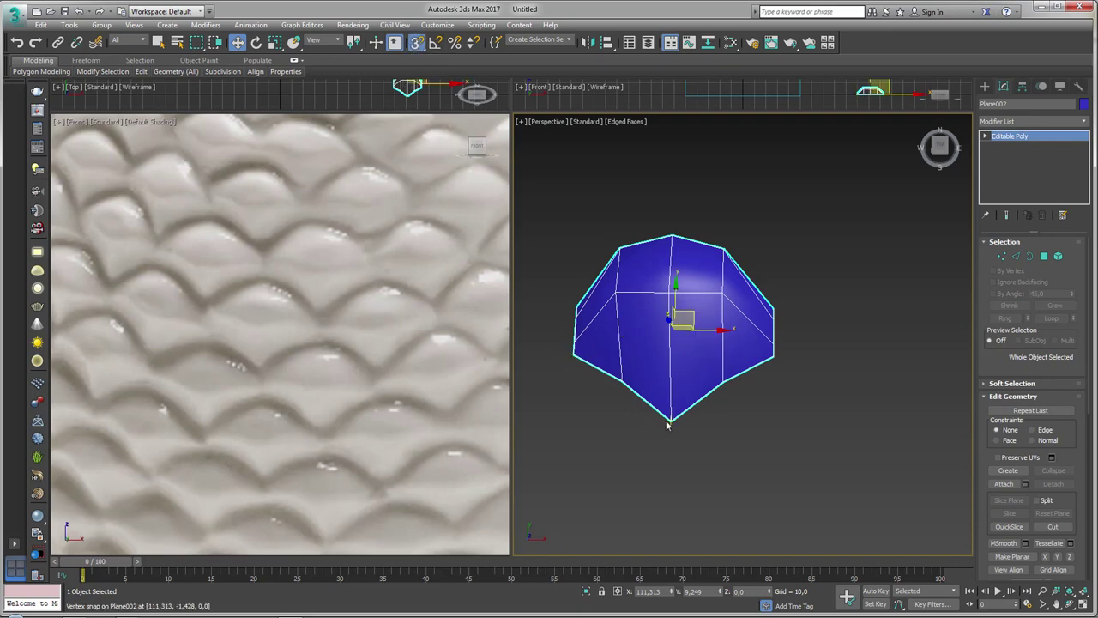
right_click(414, 43)
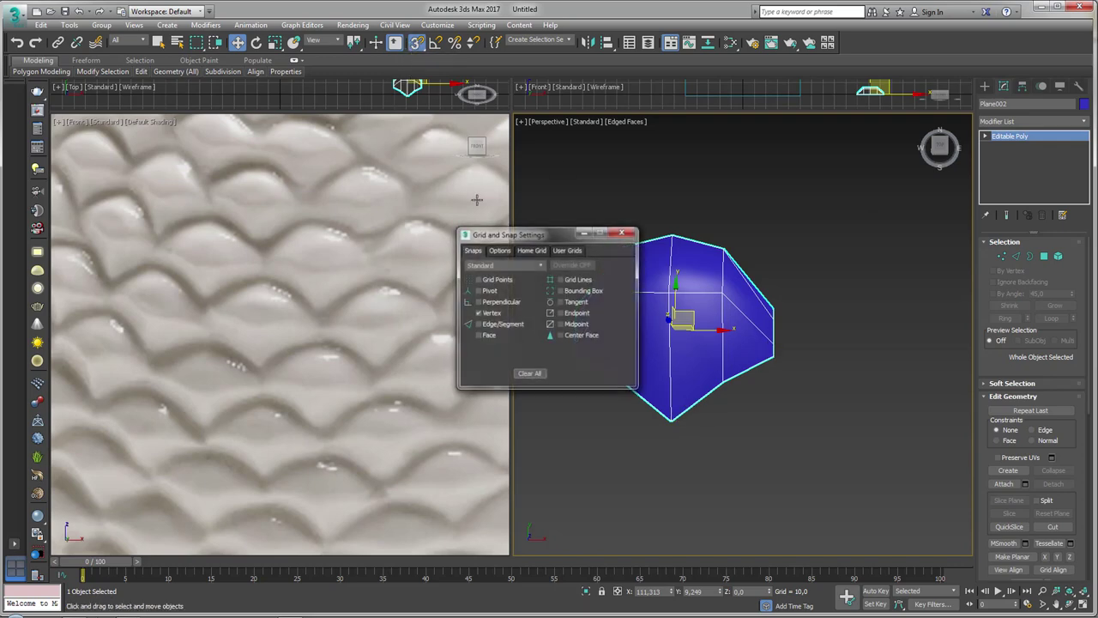
left_click(623, 232)
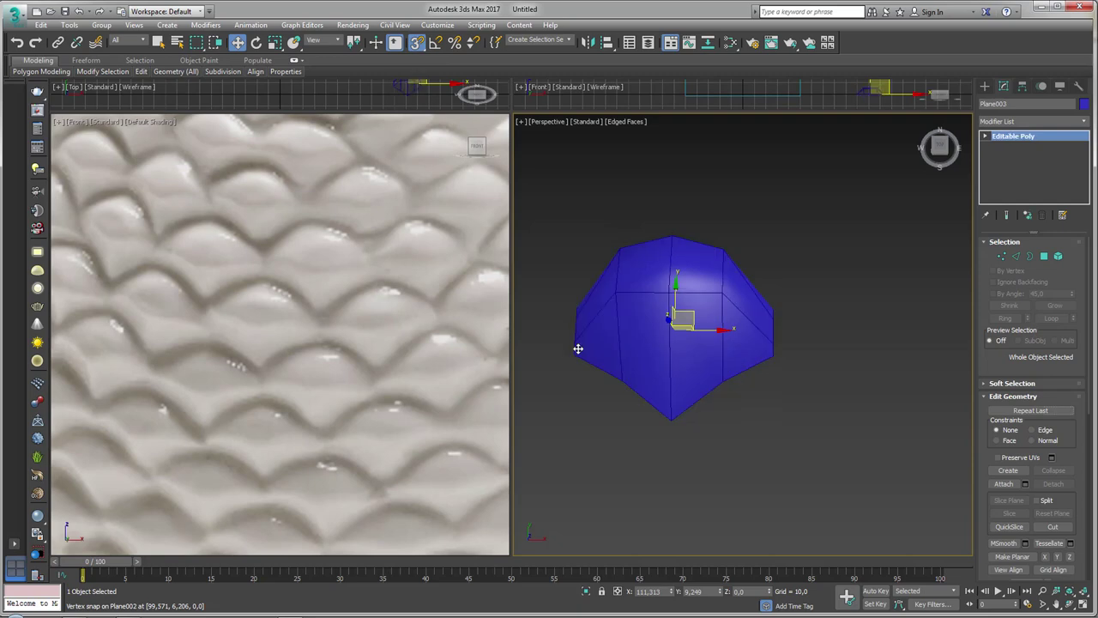
left_click_drag(575, 354, 773, 352, "shift")
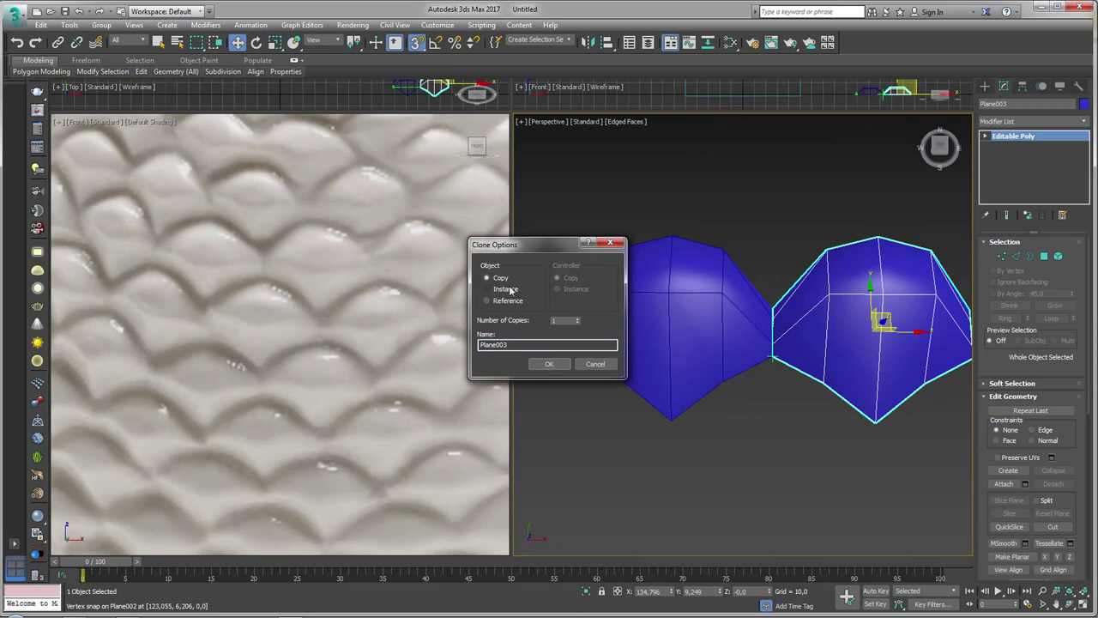
Step: Keep the right copy as an Instance and select the left scale's four lower vertices
left_click(549, 364)
left_click(692, 349)
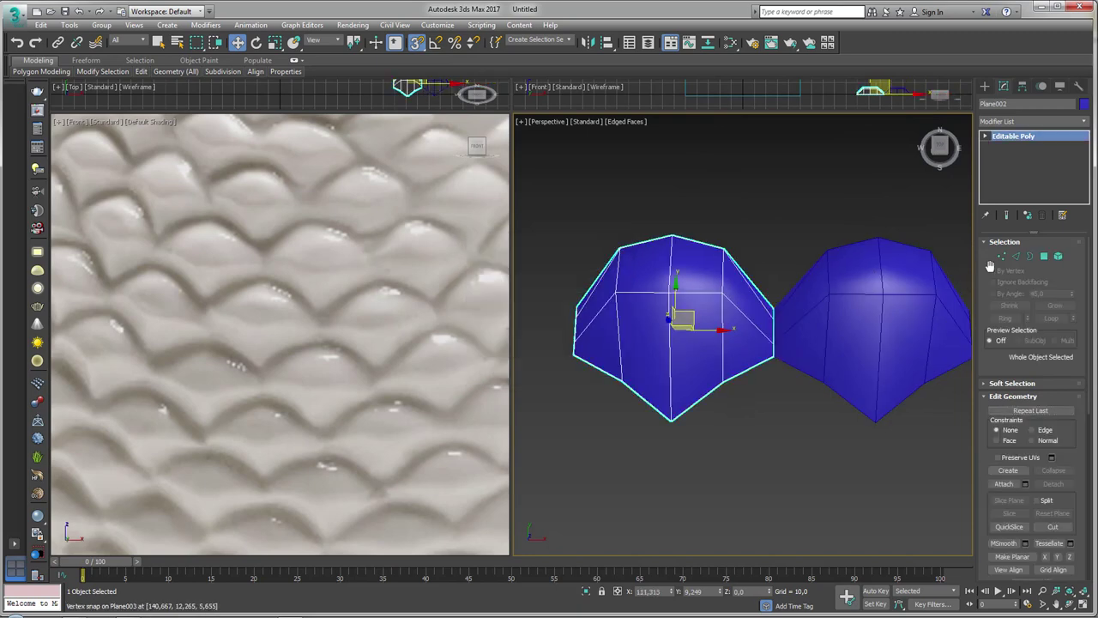
key("1")
mouse_move(738, 391)
left_mouse_down()
mouse_move(596, 363)
mouse_move(579, 283)
left_mouse_up()
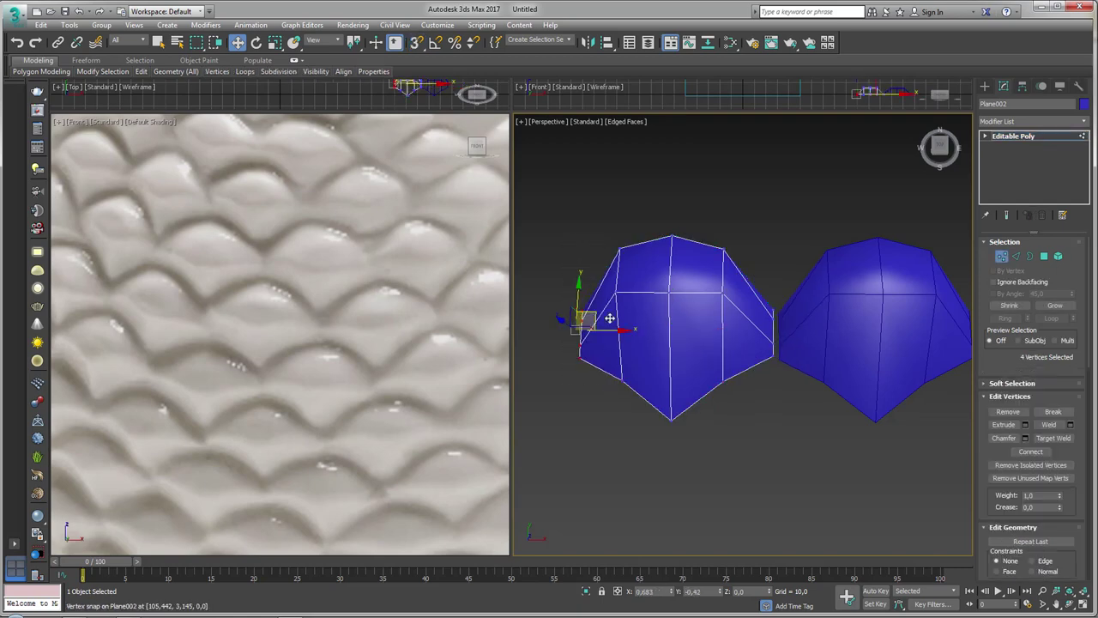
left_click_drag(939, 148, 1019, 140)
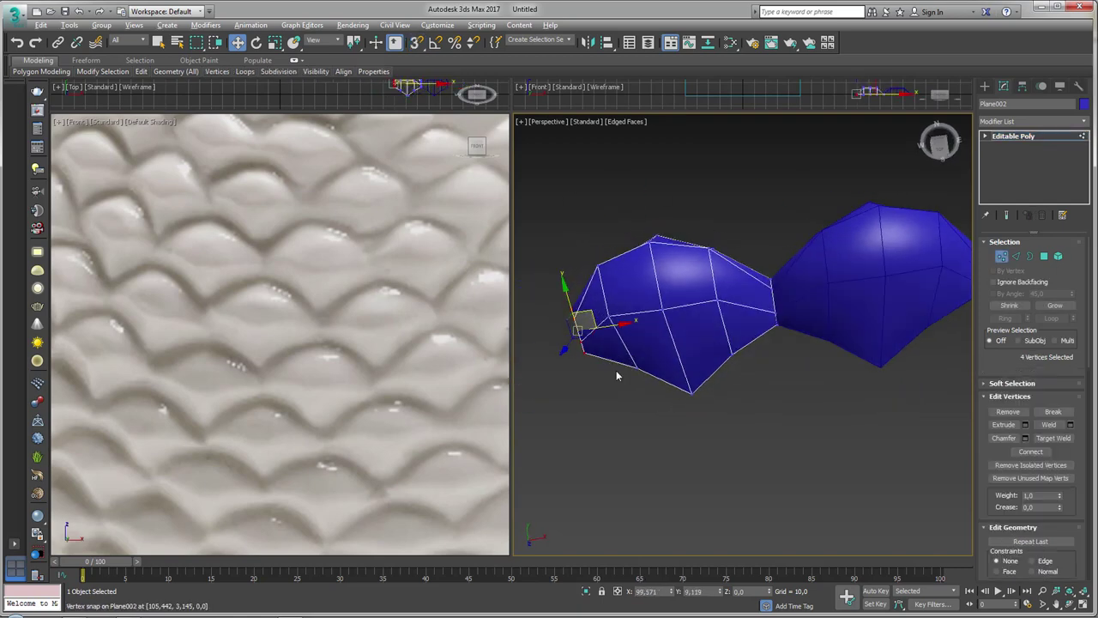
left_click(1018, 138)
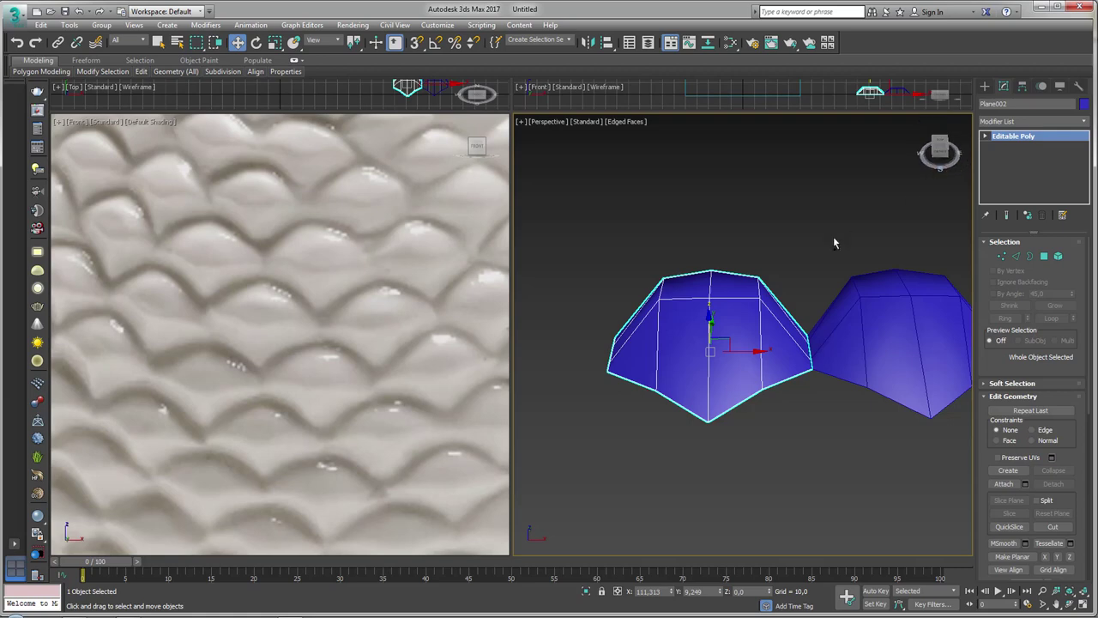
Step: With snaps on, Shift-drag a copy of the scale upward between the first two
middle_click_drag(767, 385, 672, 459)
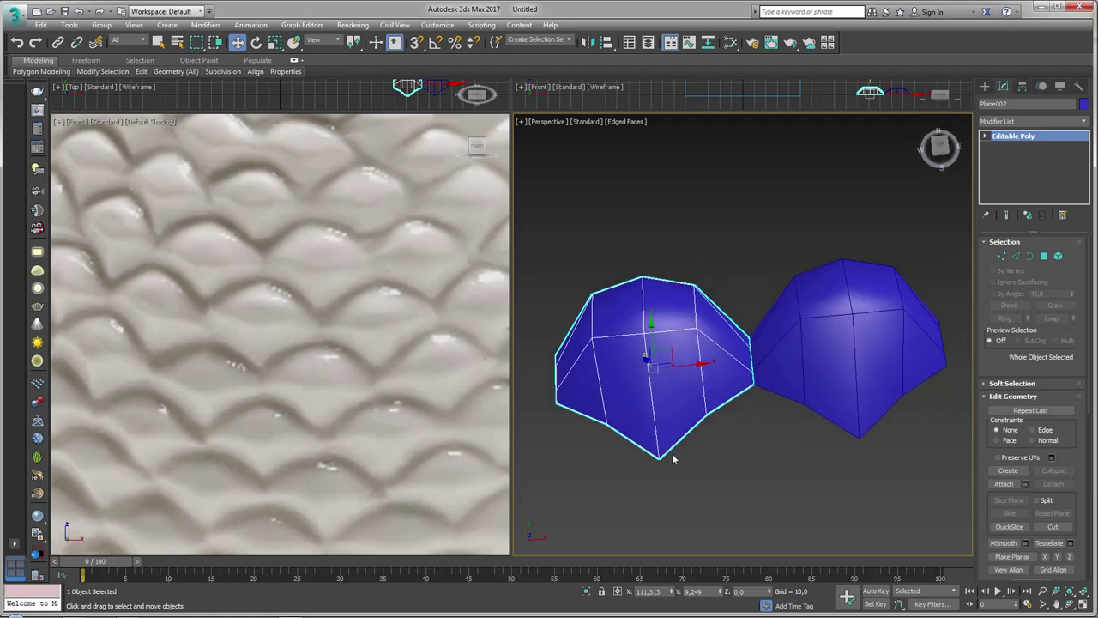
key("s")
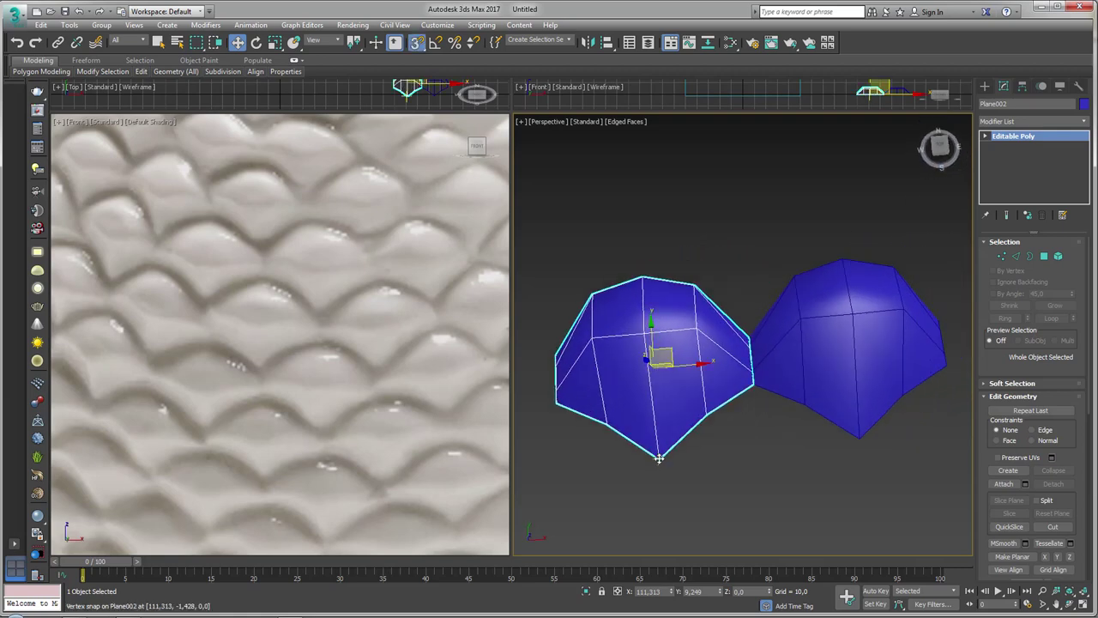
left_click_drag(659, 457, 746, 347, "shift")
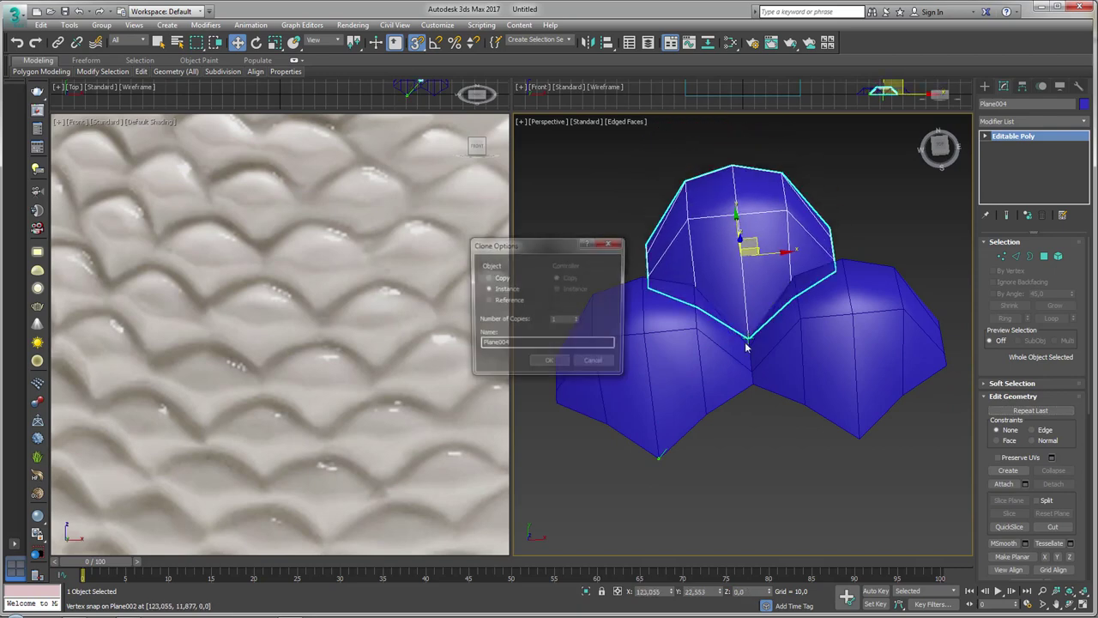
Step: Confirm the top copy as instance Plane004 and move it onto the shared vertex
key("Return")
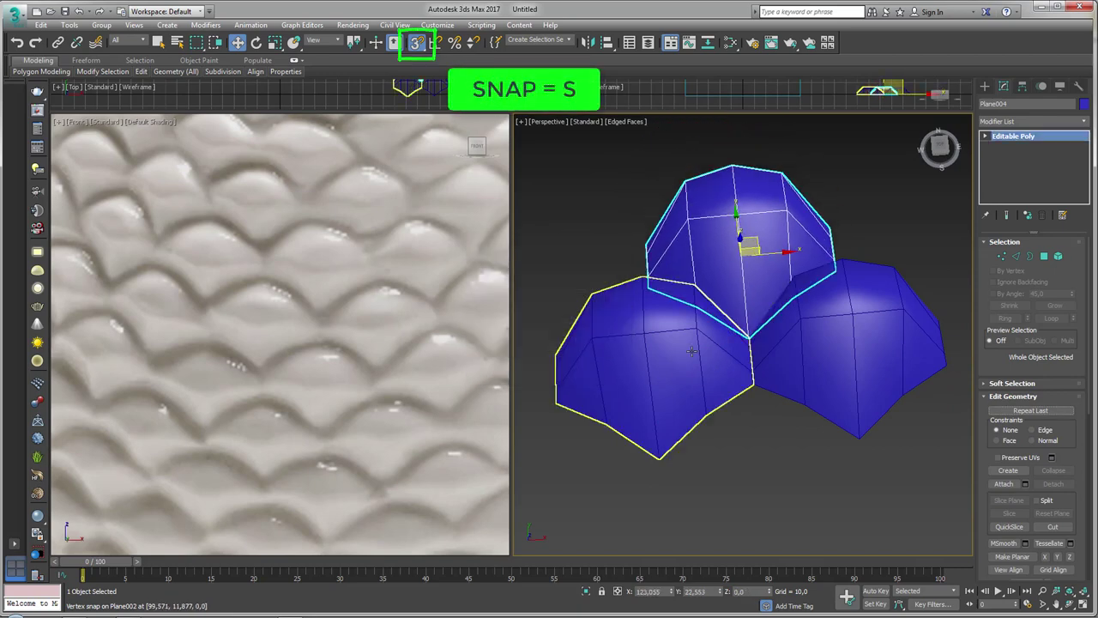
mouse_move(692, 350)
middle_mouse_down("alt")
mouse_move(596, 218)
mouse_move(674, 265)
middle_mouse_up("alt")
left_click_drag(757, 235, 751, 283)
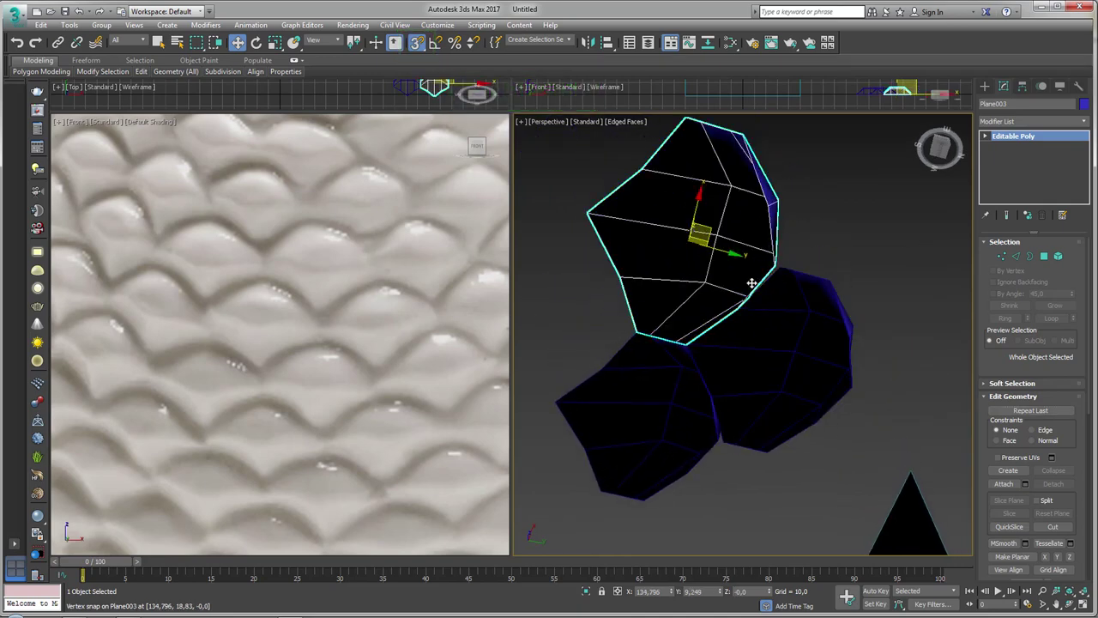
scroll(758, 258, "up", 2)
scroll(777, 247, "up", 4)
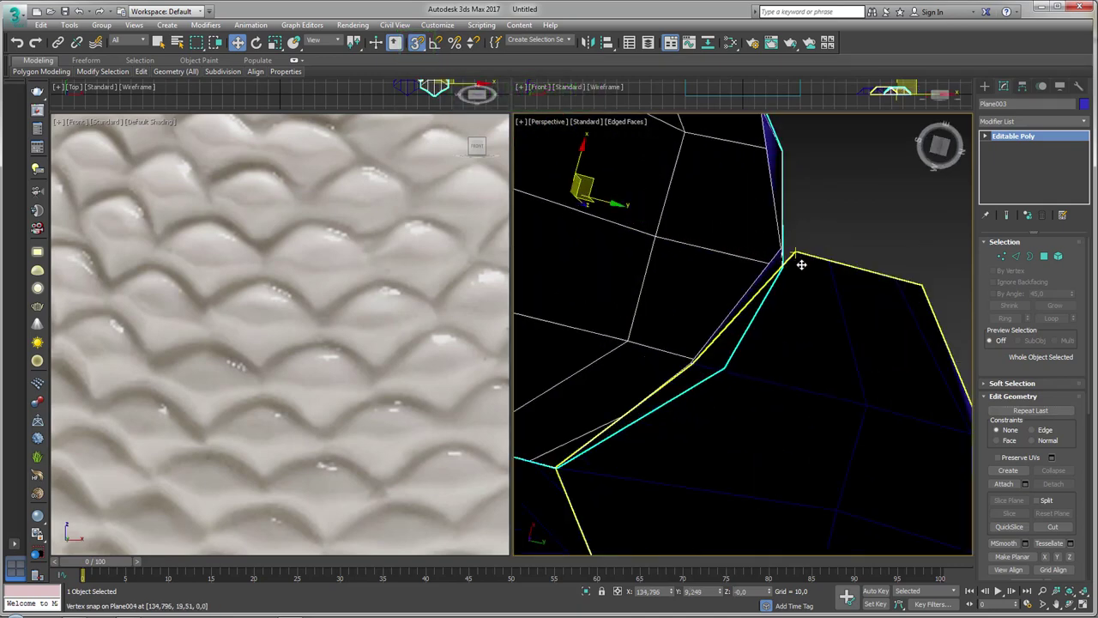
Step: Snap one of Plane004's vertices onto the neighbouring scale's corner with 3D snap
left_click(780, 319)
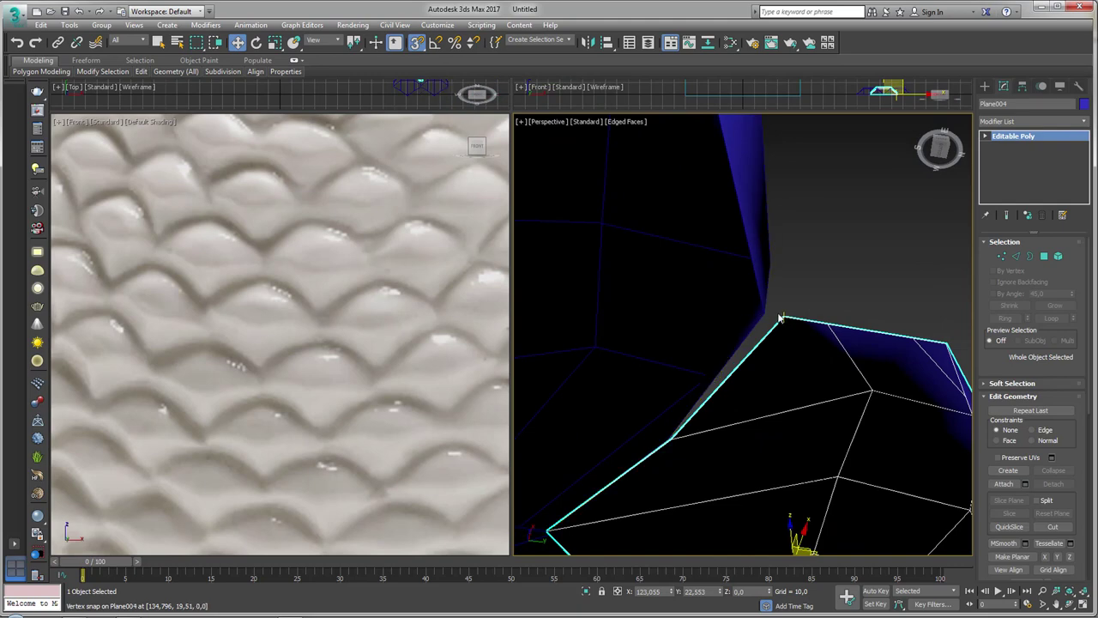
middle_click_drag(780, 319, 798, 302)
left_click(1001, 255)
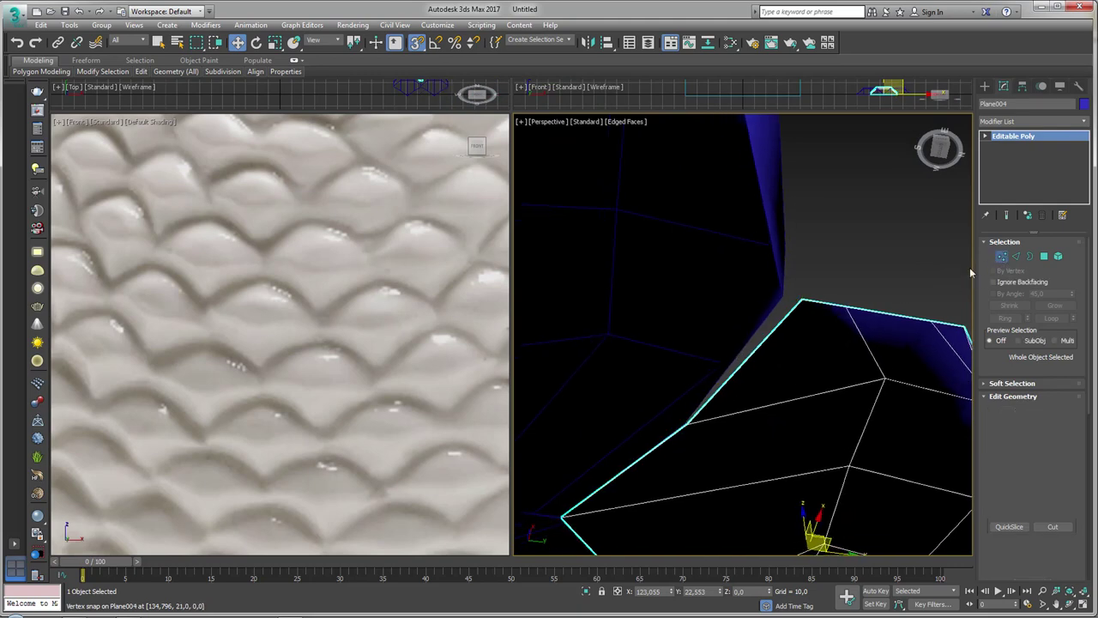
left_click(802, 300)
scroll(802, 300, "down", 5)
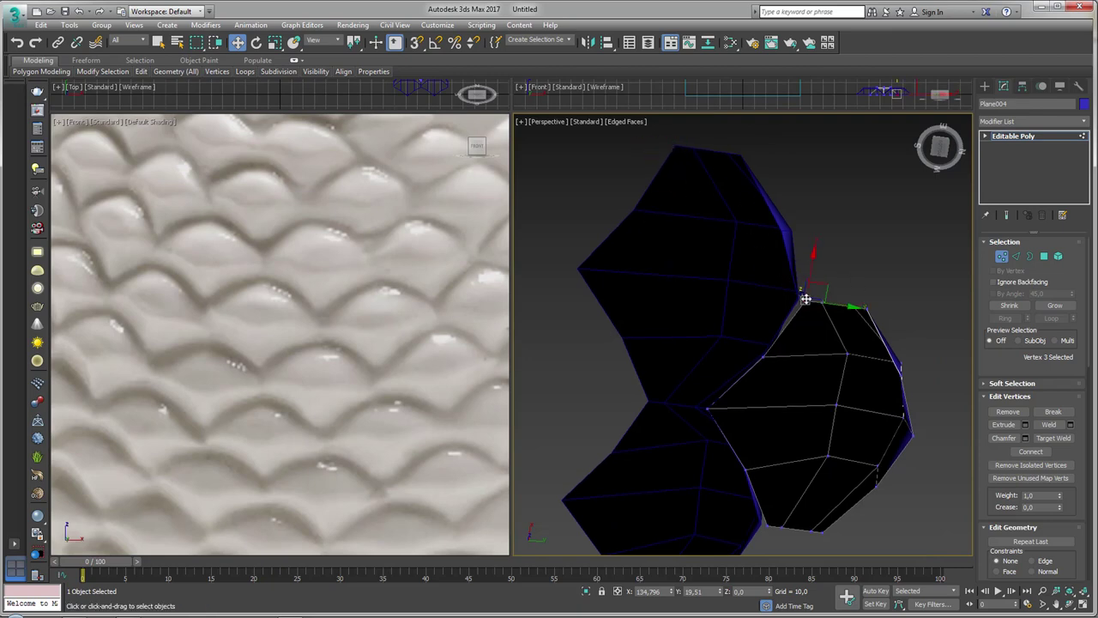
key("s")
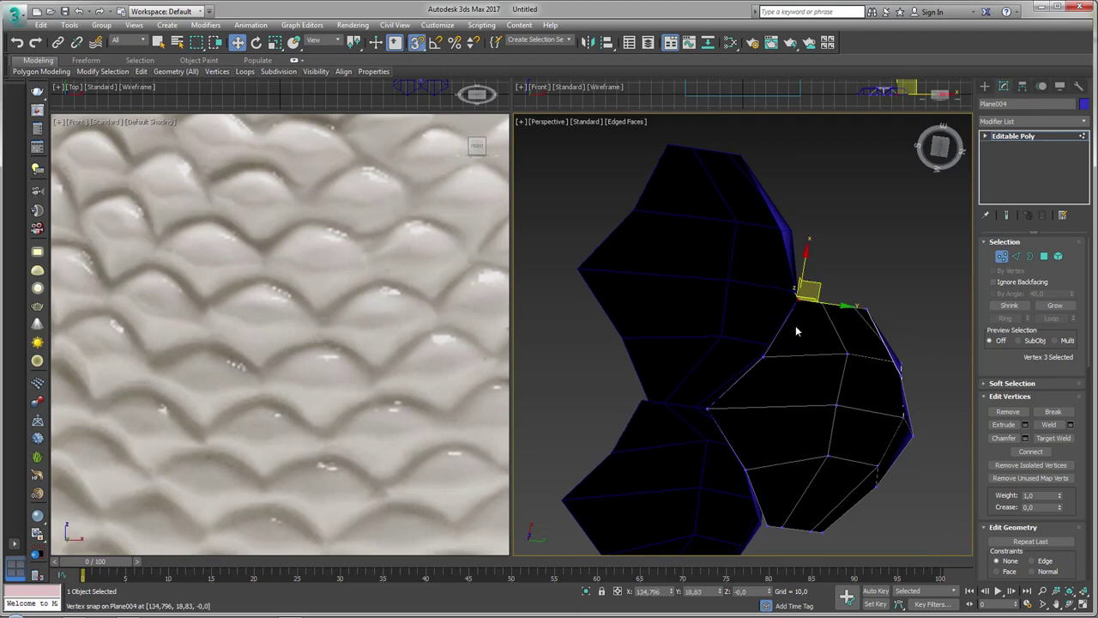
left_click_drag(797, 294, 805, 343)
scroll(765, 355, "up", 2)
scroll(764, 355, "up", 5)
Step: Line up the remaining seam vertices between the pieces and zoom out to check the fit
left_click(760, 353)
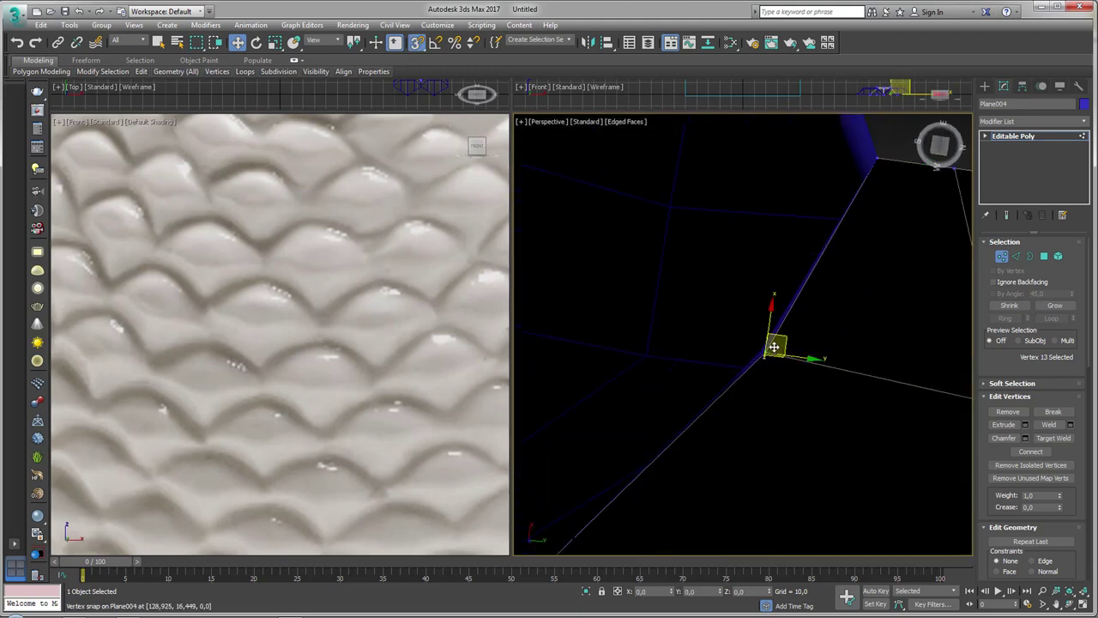
scroll(750, 370, "down", 5)
scroll(736, 412, "up", 4)
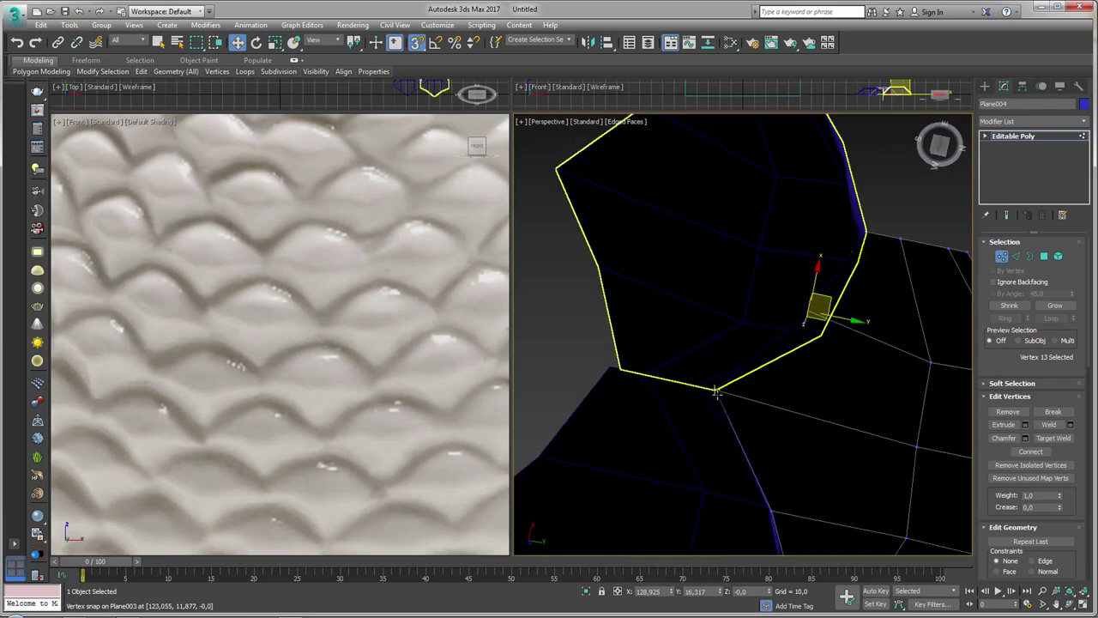
scroll(715, 386, "up", 1)
left_click(714, 388)
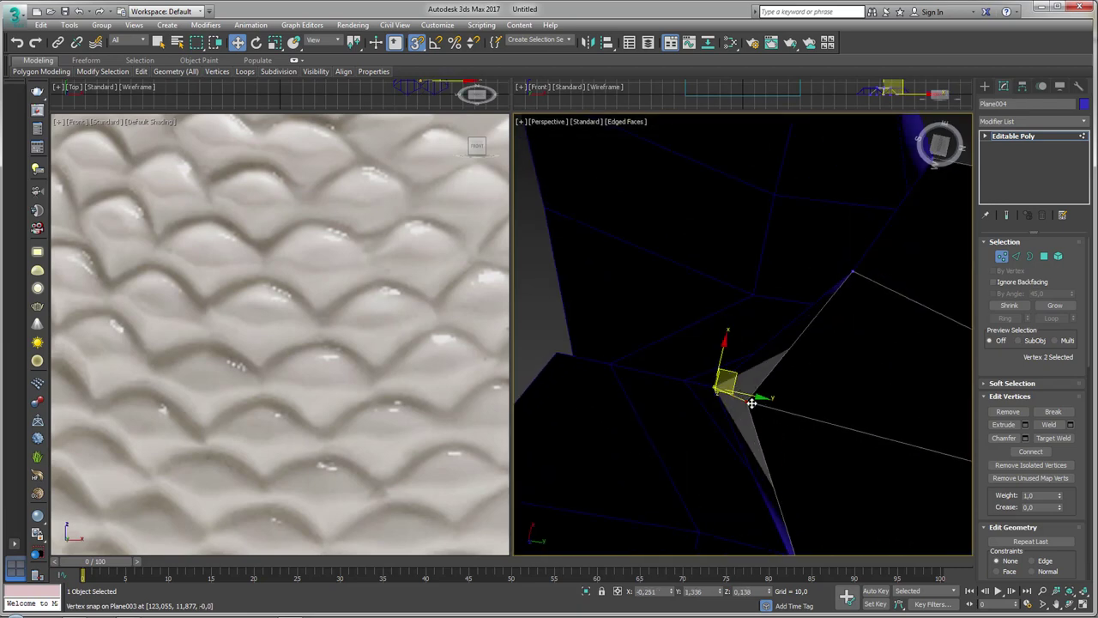
middle_click_drag(750, 443, 794, 384, "alt")
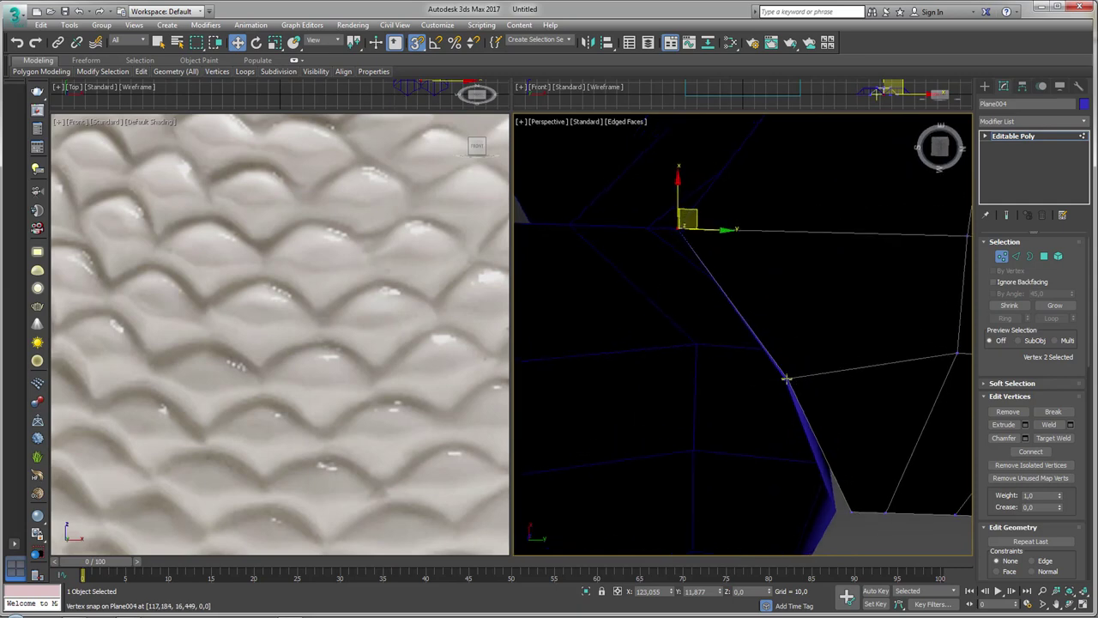
left_click(786, 379)
left_click(850, 513)
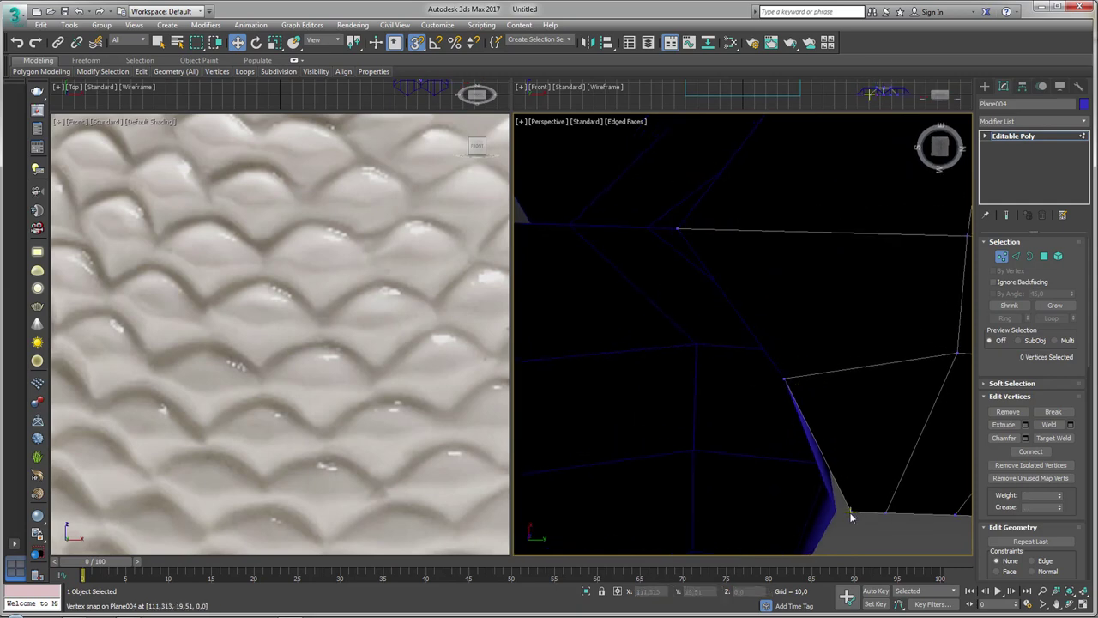
left_click(849, 512)
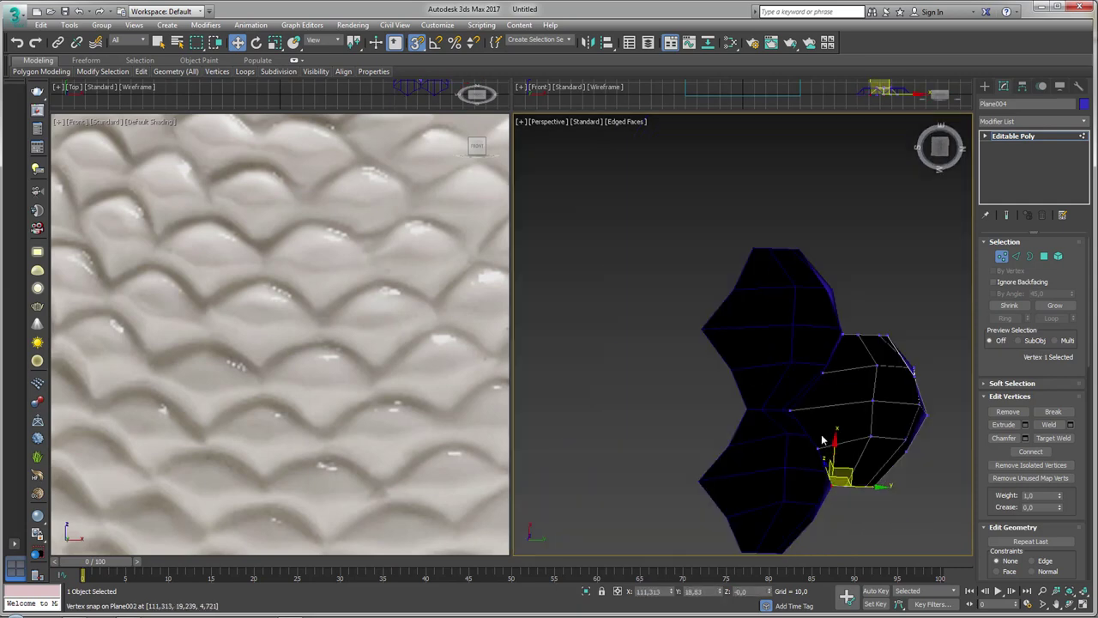
key("z")
mouse_move(750, 411)
middle_mouse_down("alt")
mouse_move(735, 449)
mouse_move(743, 409)
middle_mouse_up("alt")
Step: Cancel an initial attach attempt, then make all three scale pieces unique
left_click(943, 154)
key("1")
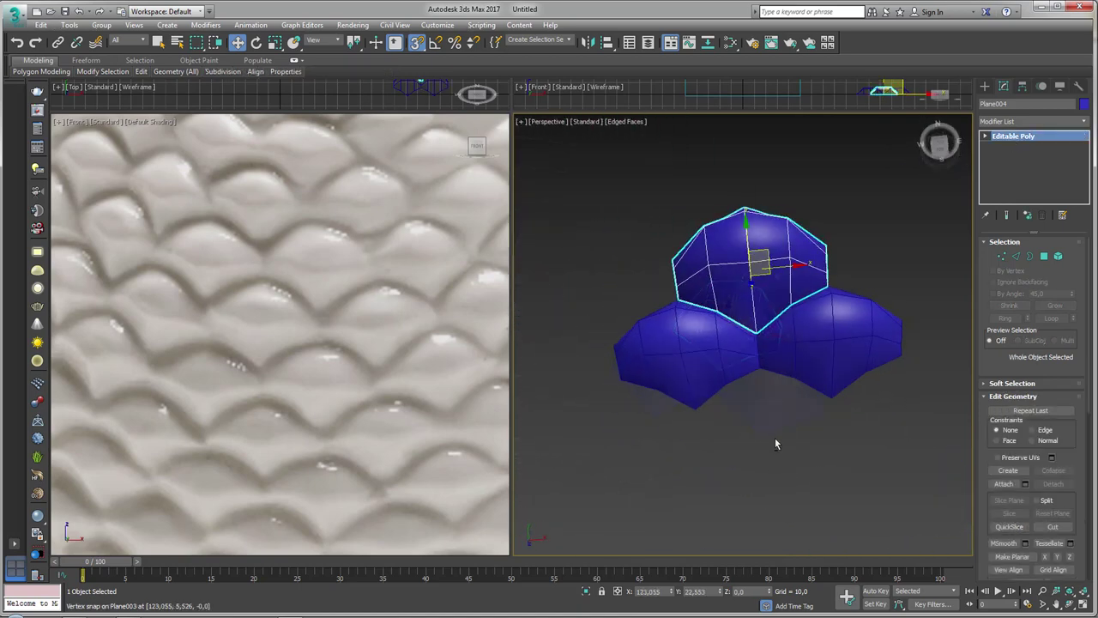
left_click(725, 350)
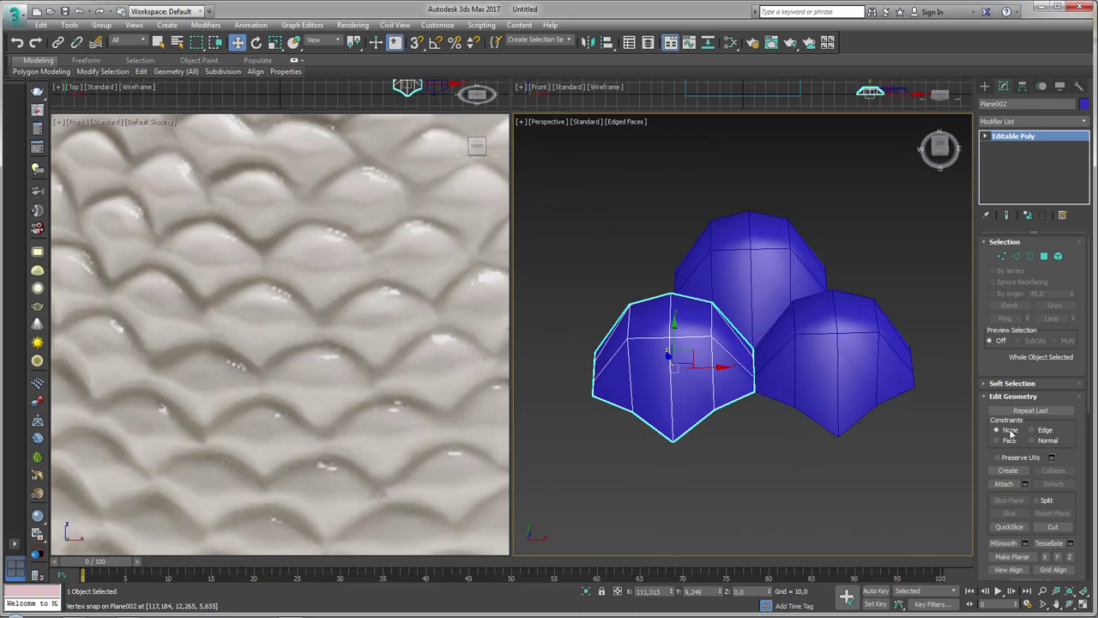
left_click(1004, 484)
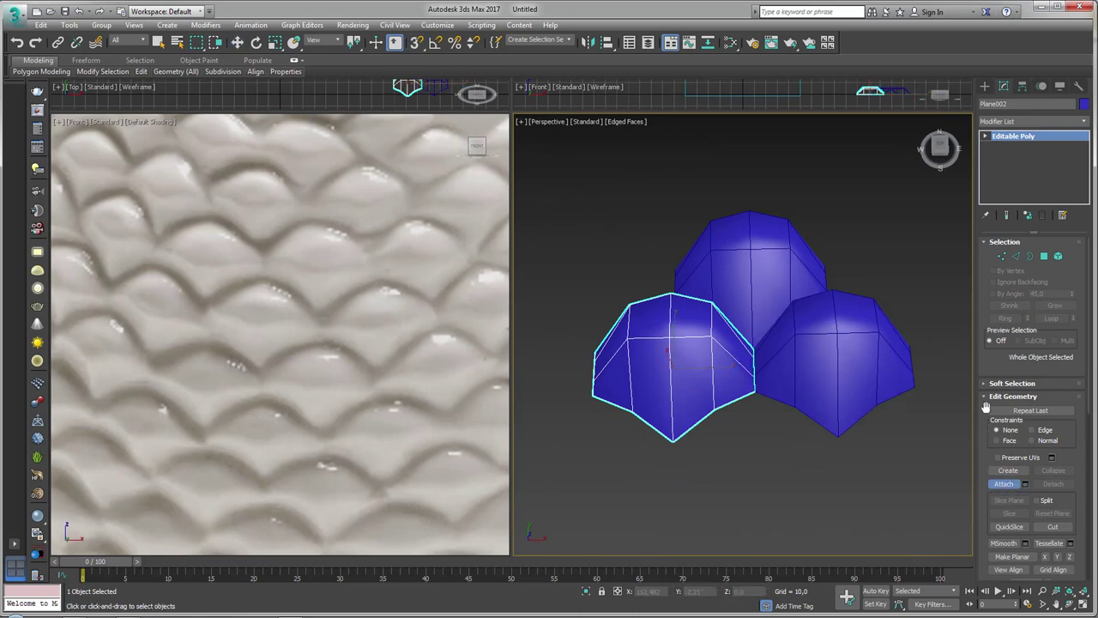
right_click(907, 281)
key("ctrl+a")
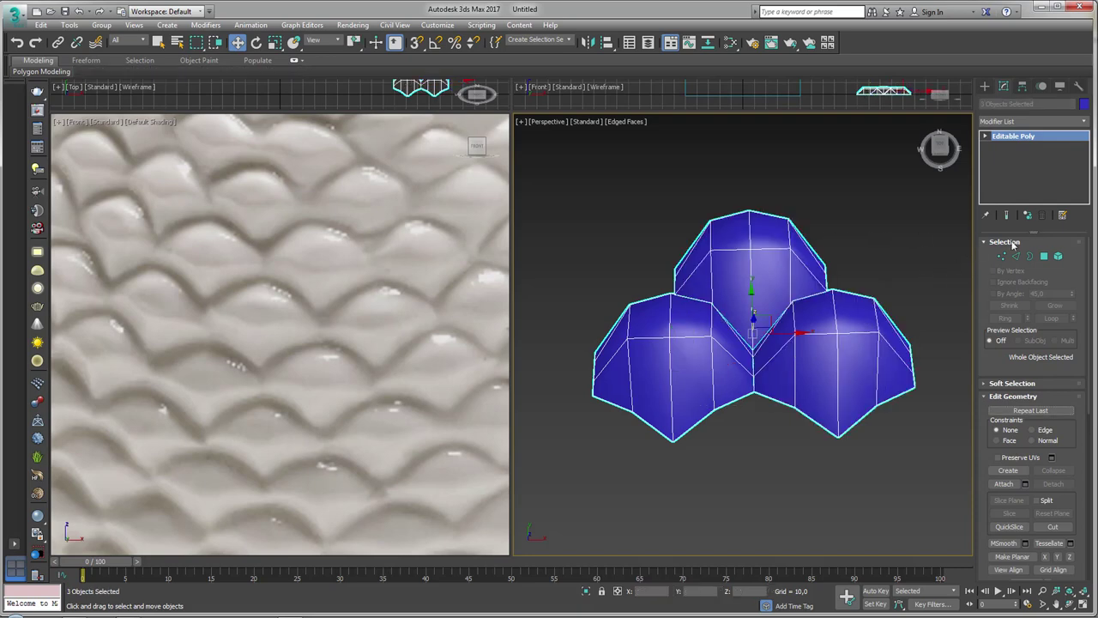
left_click(1030, 217)
left_click(624, 357)
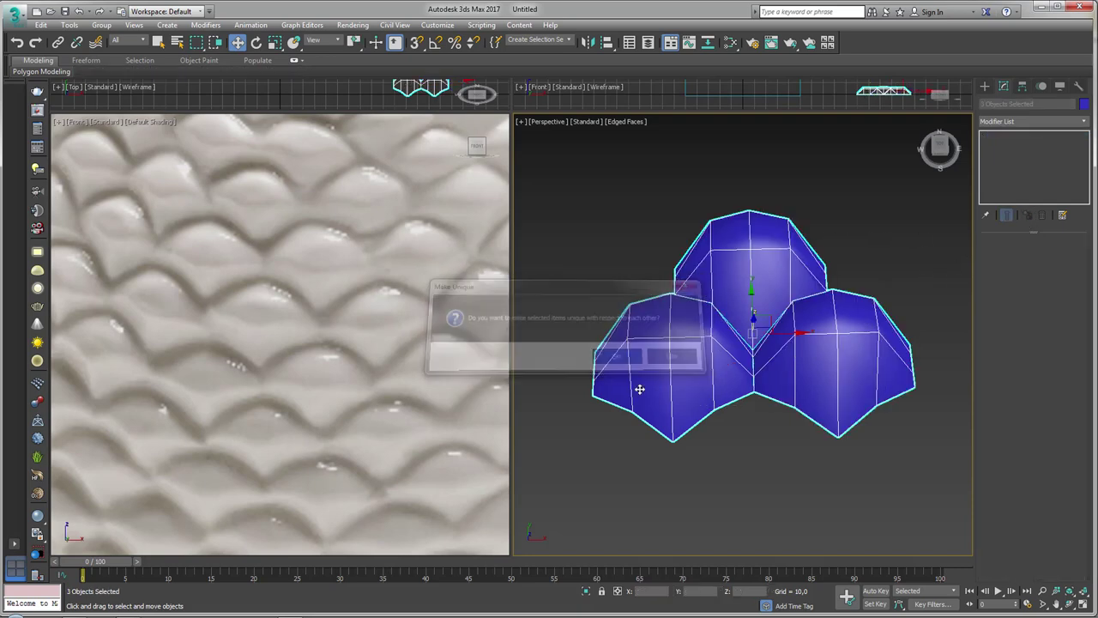
Step: Attach the right and top scale pieces to the left piece, forming one Editable Poly, Plane002
left_click(726, 343)
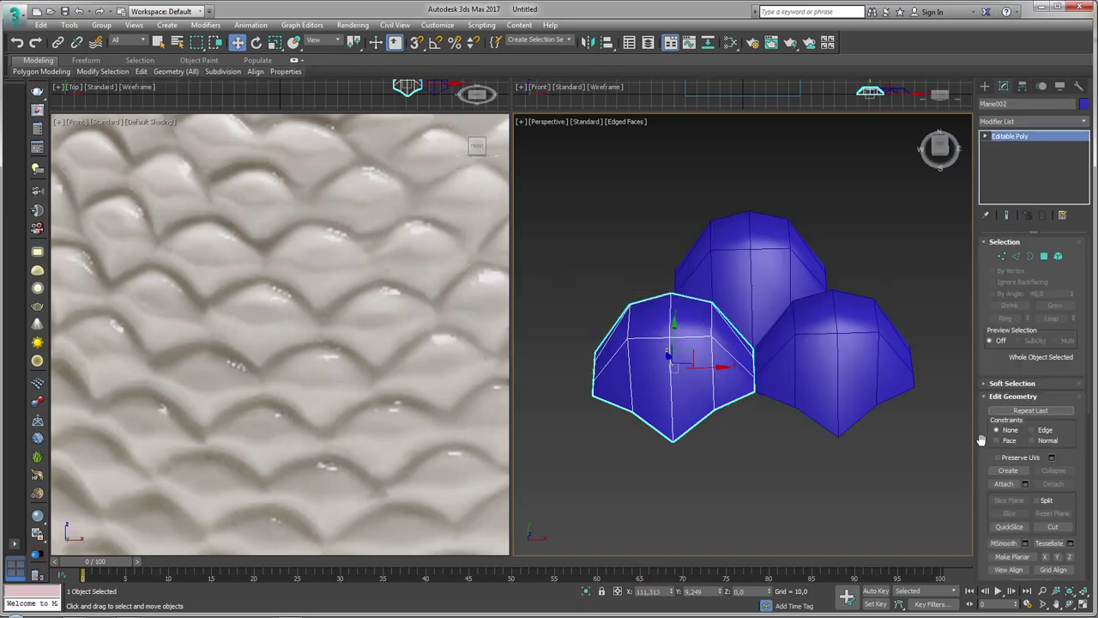
left_click(1004, 483)
left_click(845, 369)
left_click(735, 247)
Step: In Vertex mode, snap a seam vertex onto its neighbouring vertex where two scales meet
key("w")
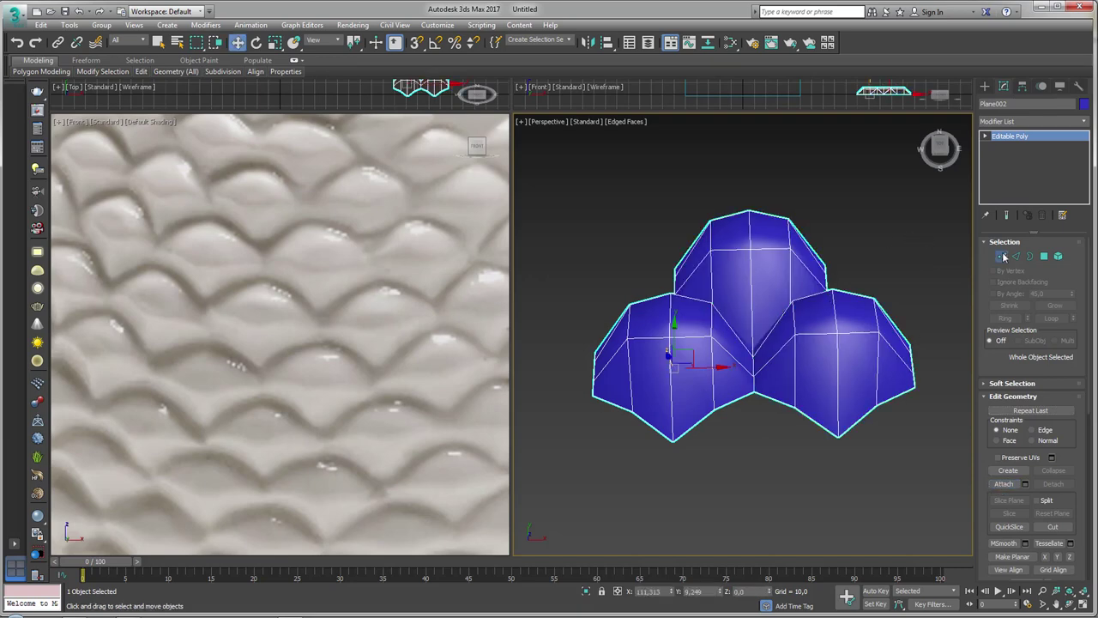
left_click(1002, 256)
left_click_drag(919, 216, 601, 459)
scroll(760, 395, "up", 6)
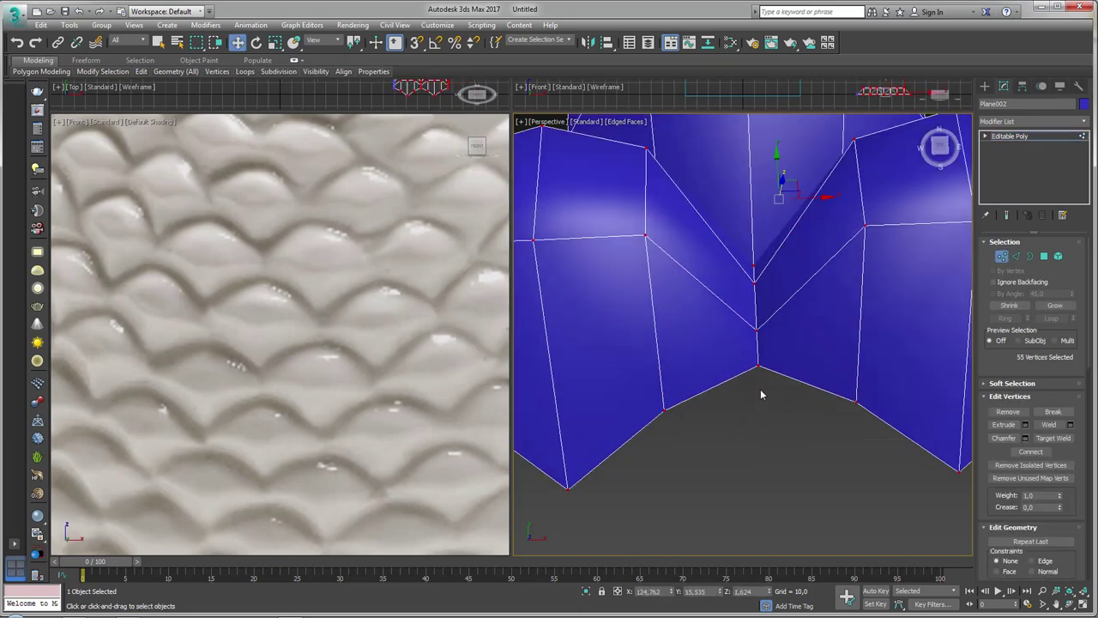
left_click(759, 334)
key("s")
mouse_move(767, 312)
left_mouse_down()
mouse_move(781, 305)
mouse_move(789, 343)
left_mouse_up()
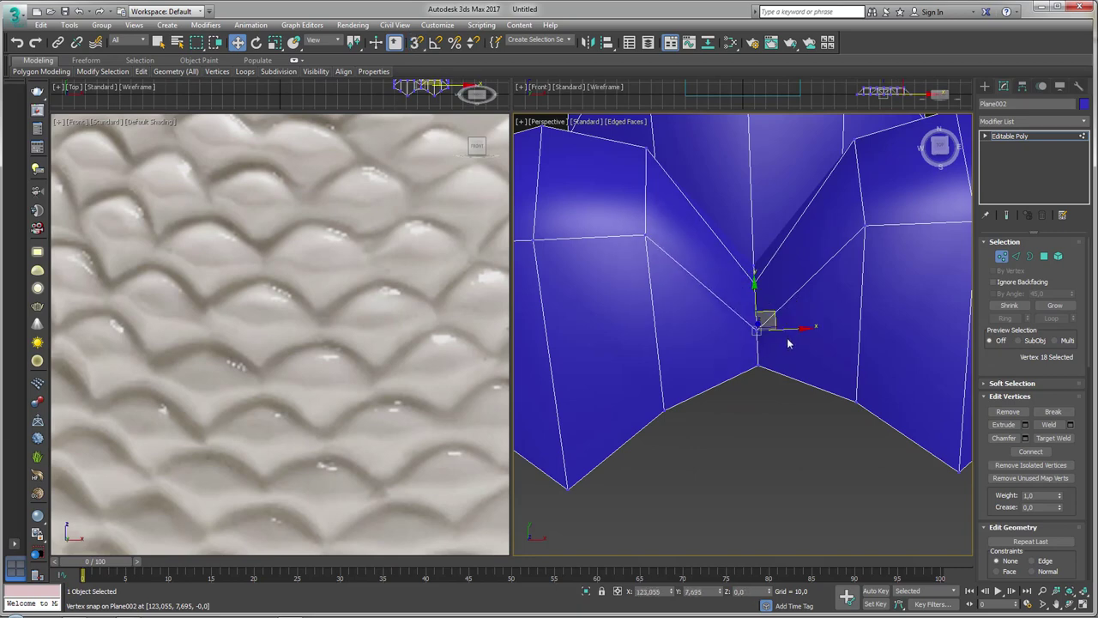
Step: Weld all overlapping vertices of Plane002, reducing 60 vertices to 51, and return to object level
scroll(790, 343, "down", 7)
key("ctrl+a")
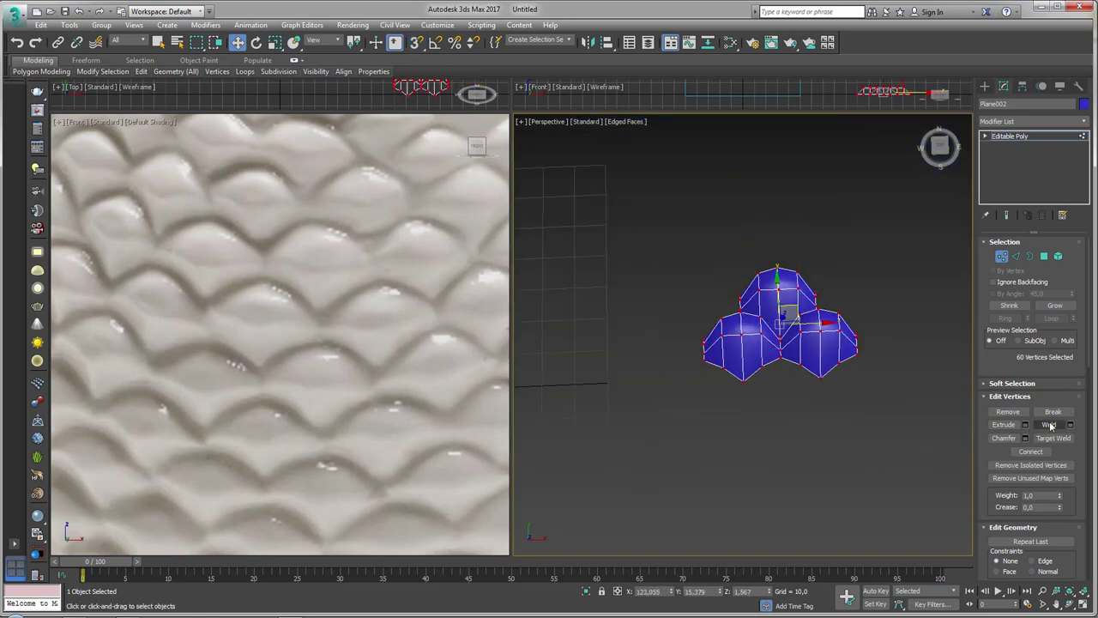
left_click(1050, 424)
left_click_drag(939, 146, 1009, 150)
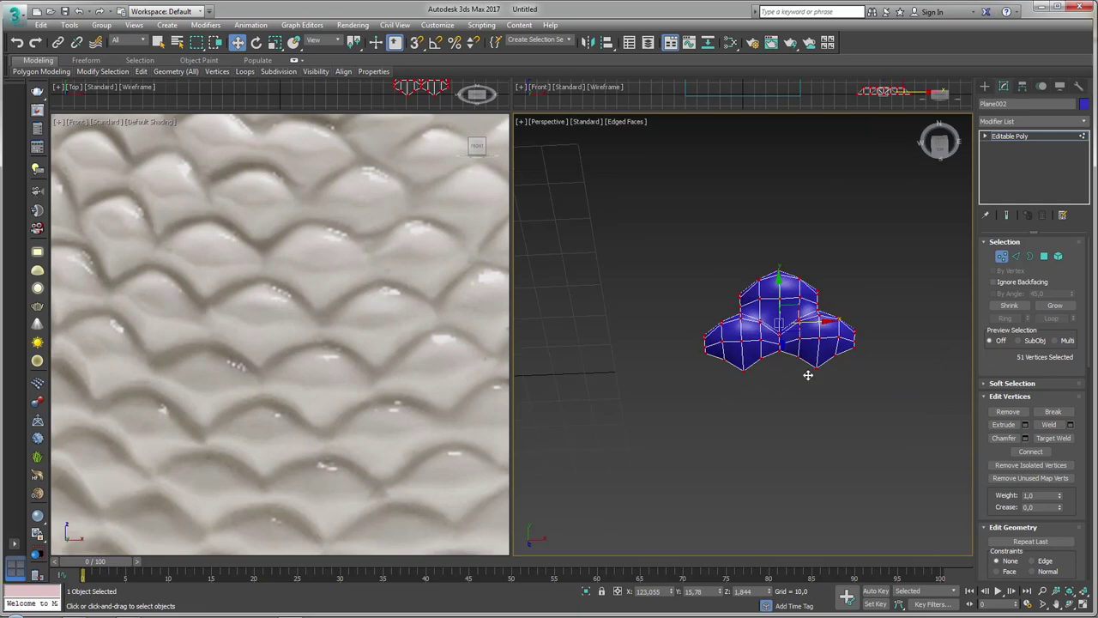
left_click(1012, 140)
left_click(1083, 123)
scroll(1021, 387, "down", 10)
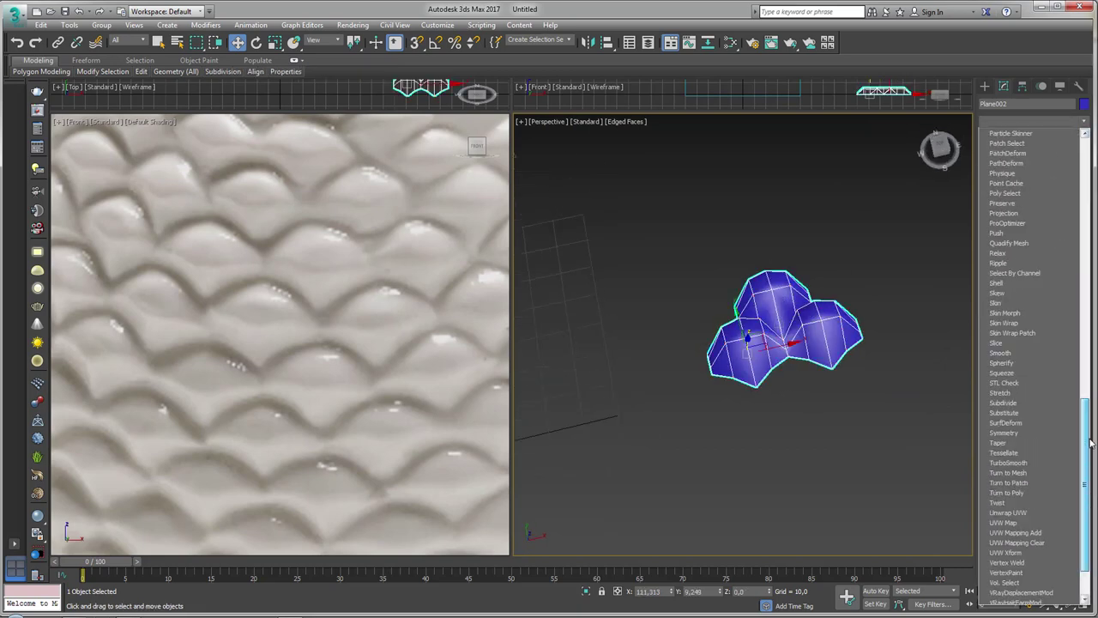
scroll(1012, 429, "down", 2)
left_click(1017, 424)
middle_click_drag(854, 391, 787, 342, "alt")
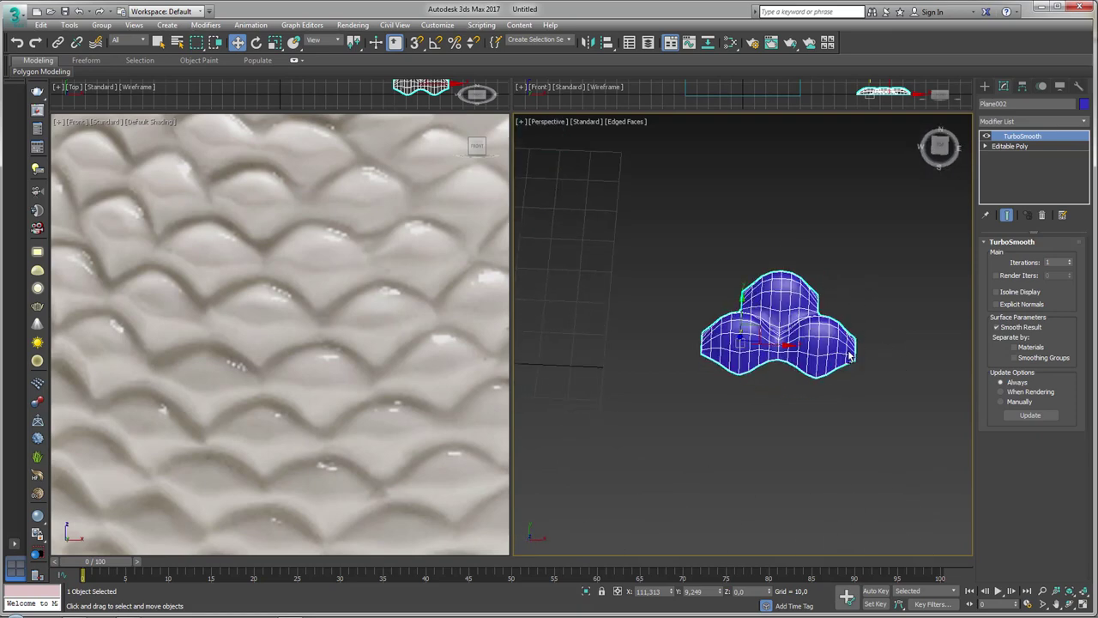
mouse_move(635, 283)
middle_mouse_down("alt")
mouse_move(684, 355)
mouse_move(704, 351)
middle_mouse_up("alt")
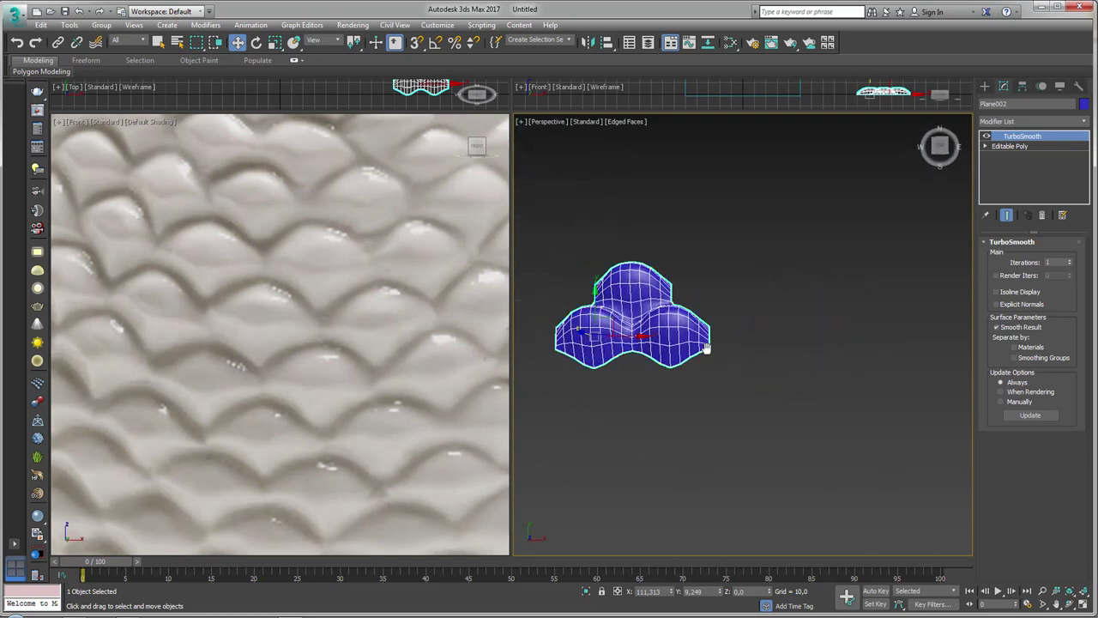
scroll(699, 353, "up", 2)
scroll(689, 360, "up", 3)
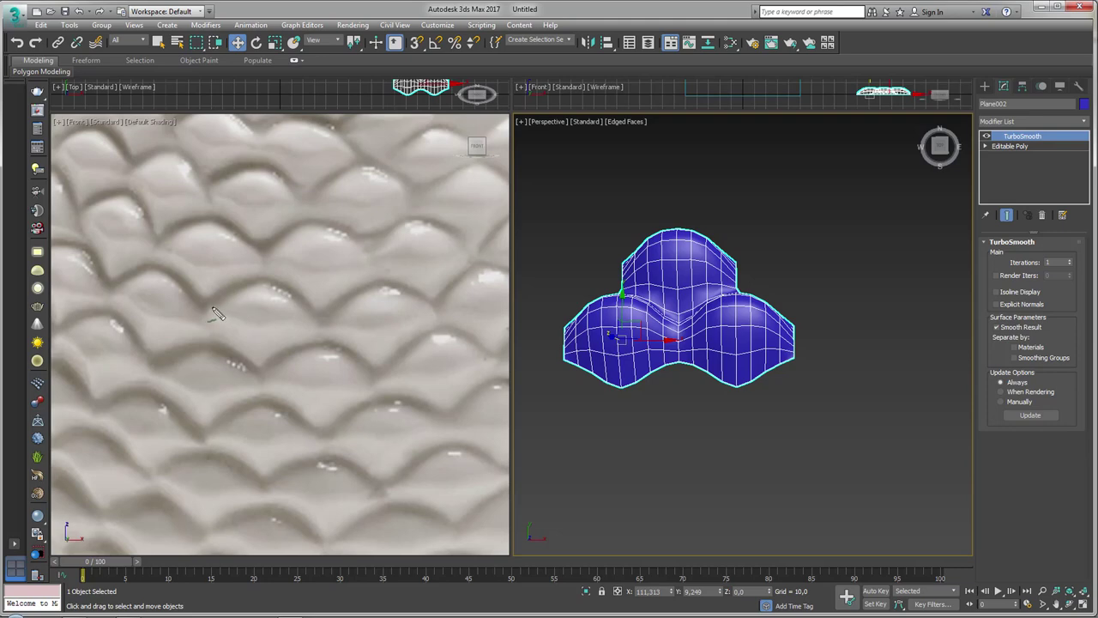
mouse_move(206, 306)
left_mouse_down()
mouse_move(261, 285)
mouse_move(316, 320)
mouse_move(417, 281)
mouse_move(454, 322)
left_mouse_up()
mouse_move(254, 277)
left_mouse_down()
mouse_move(362, 253)
mouse_move(371, 277)
left_mouse_up()
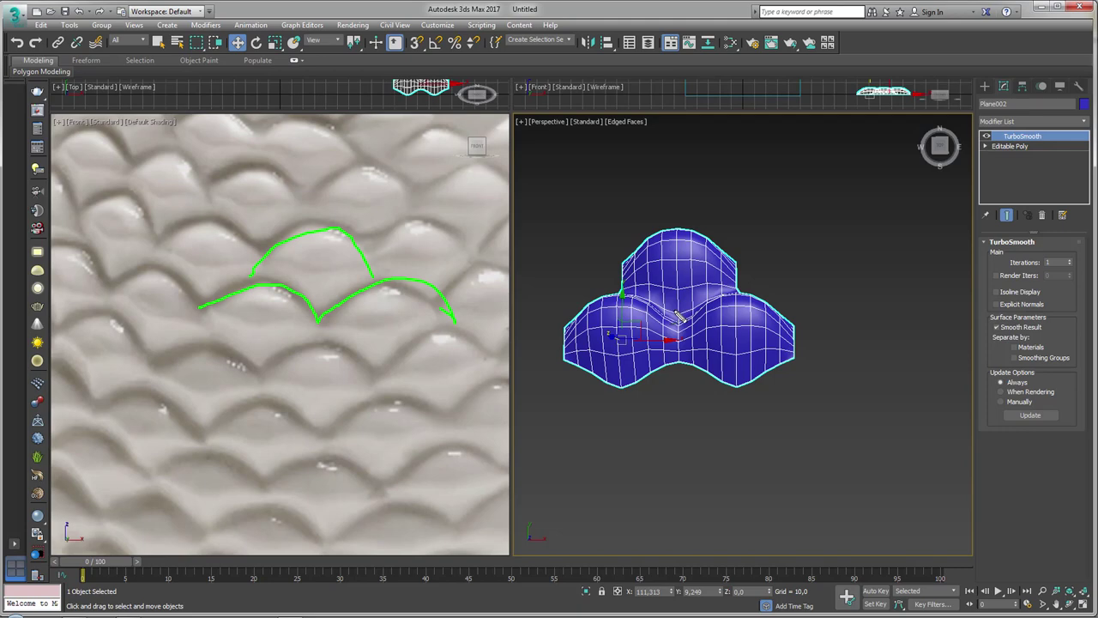
key("Escape")
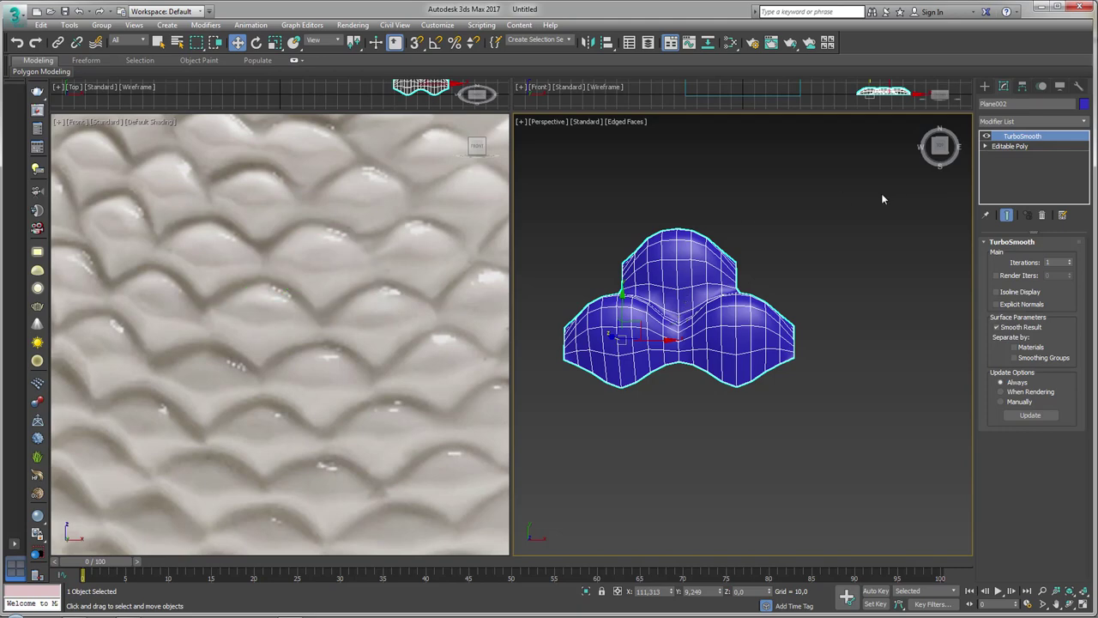
left_click(1043, 215)
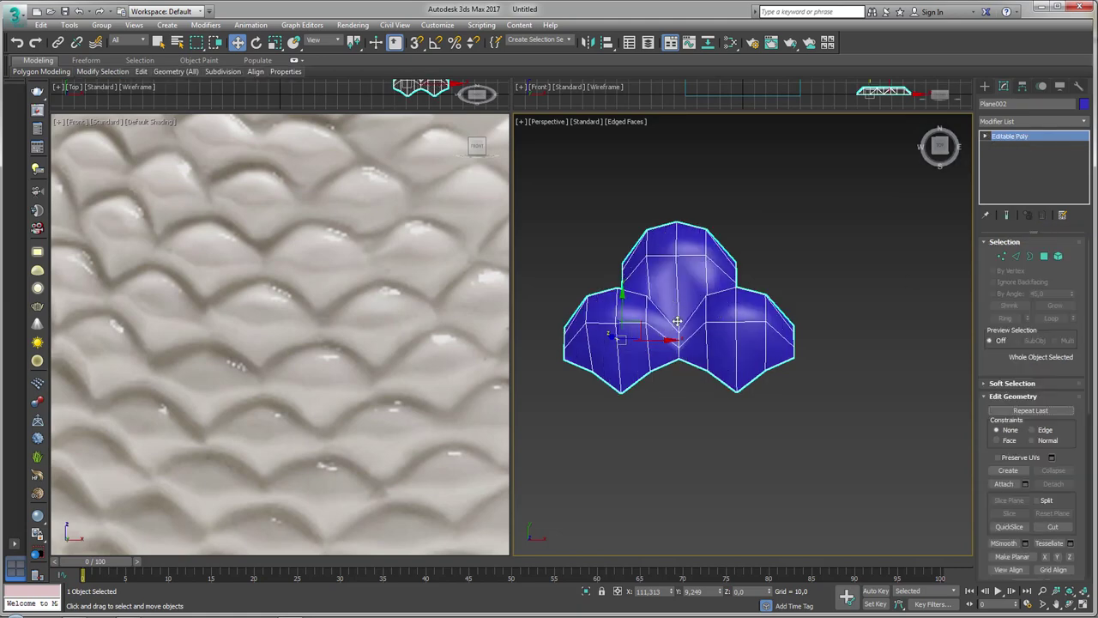
Step: Clone the three-scale tile as 15 vertex-snapped copies in a row
middle_click_drag(694, 331, 721, 341)
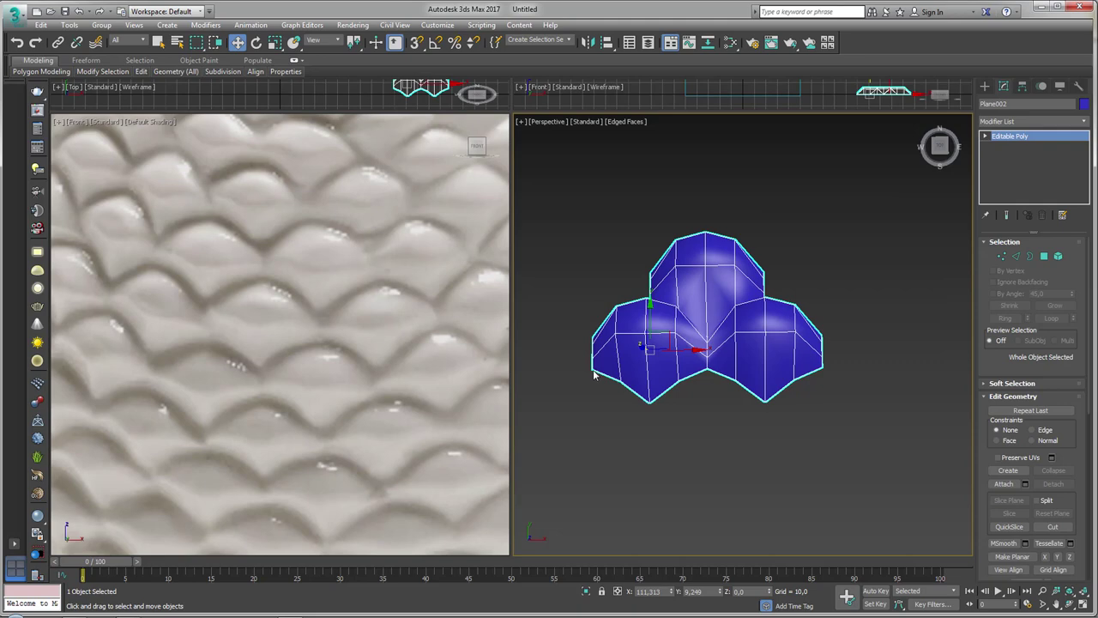
key("s")
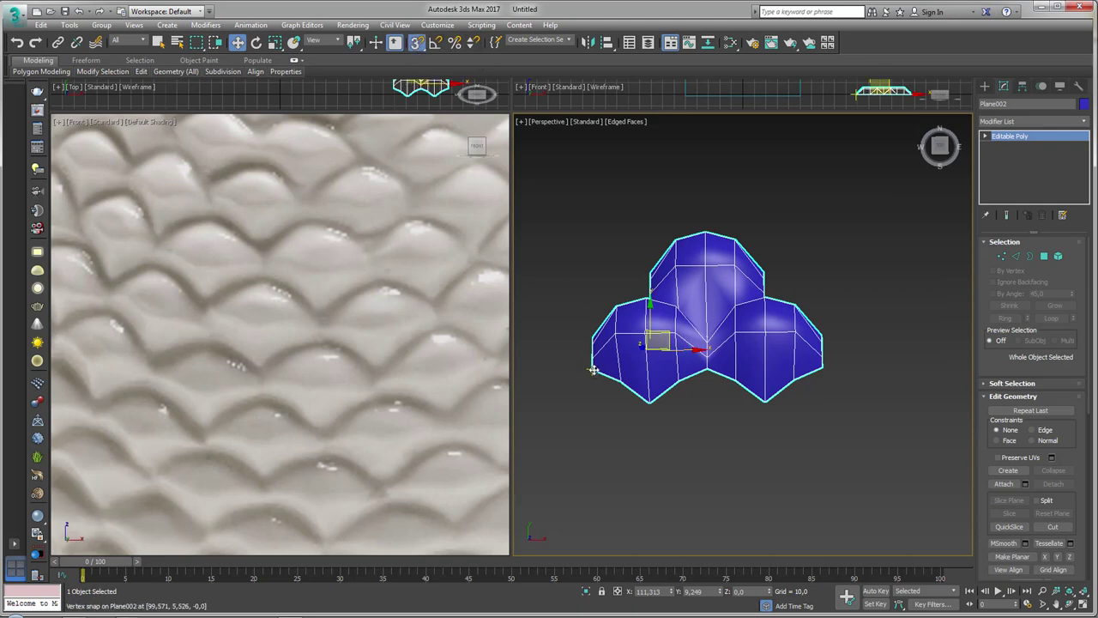
left_click_drag(593, 370, 825, 363, "shift")
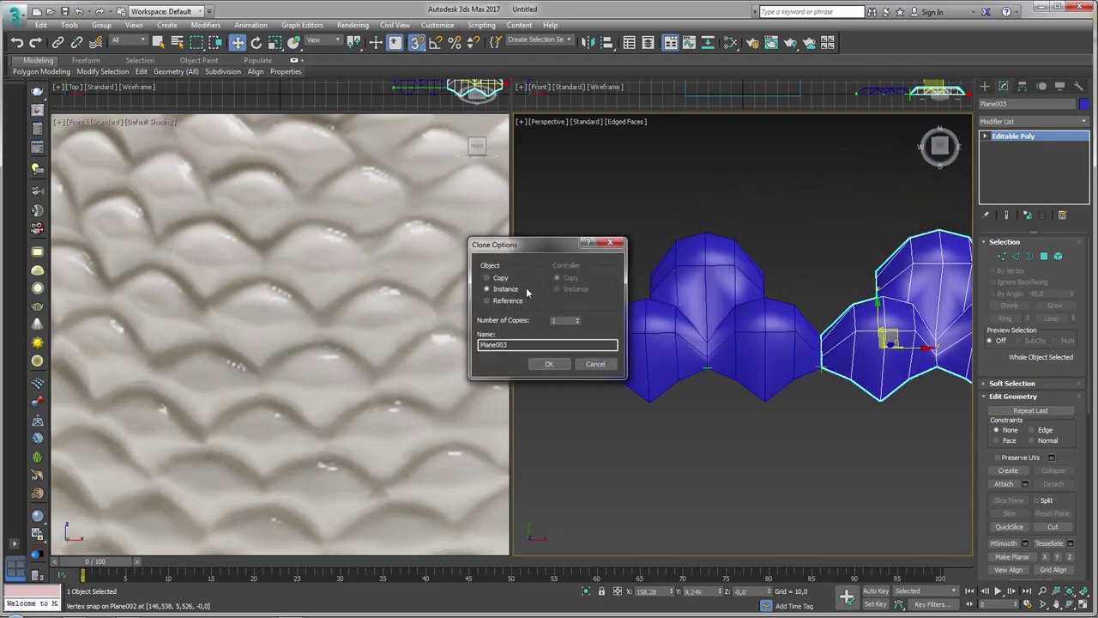
left_click_drag(538, 251, 556, 160)
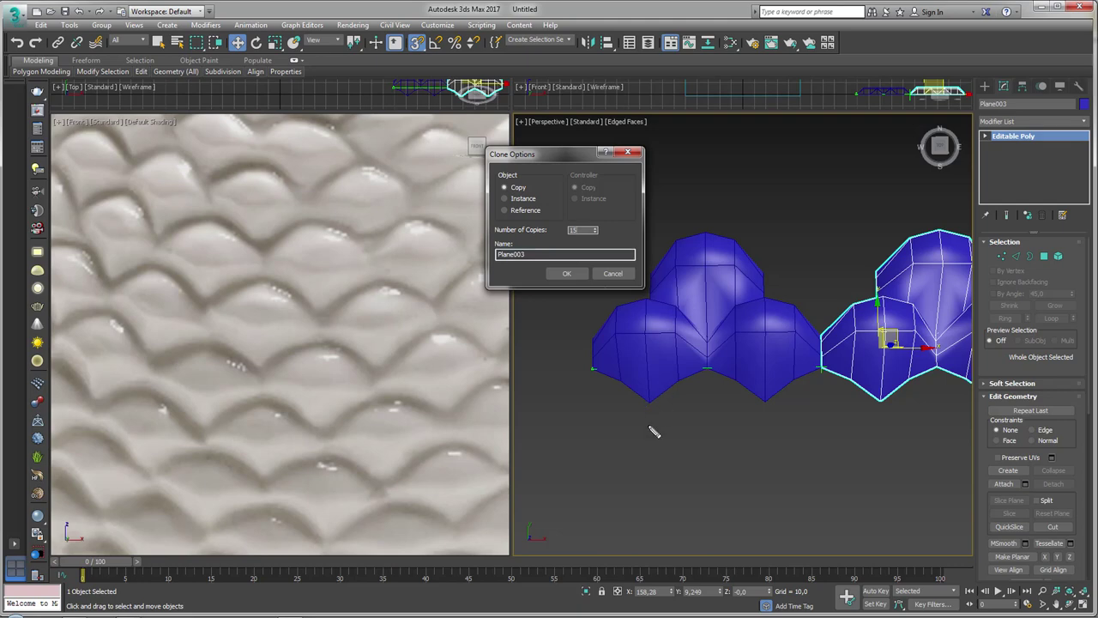
left_click_drag(650, 442, 650, 331)
left_click_drag(725, 444, 729, 343)
left_click_drag(847, 431, 867, 346)
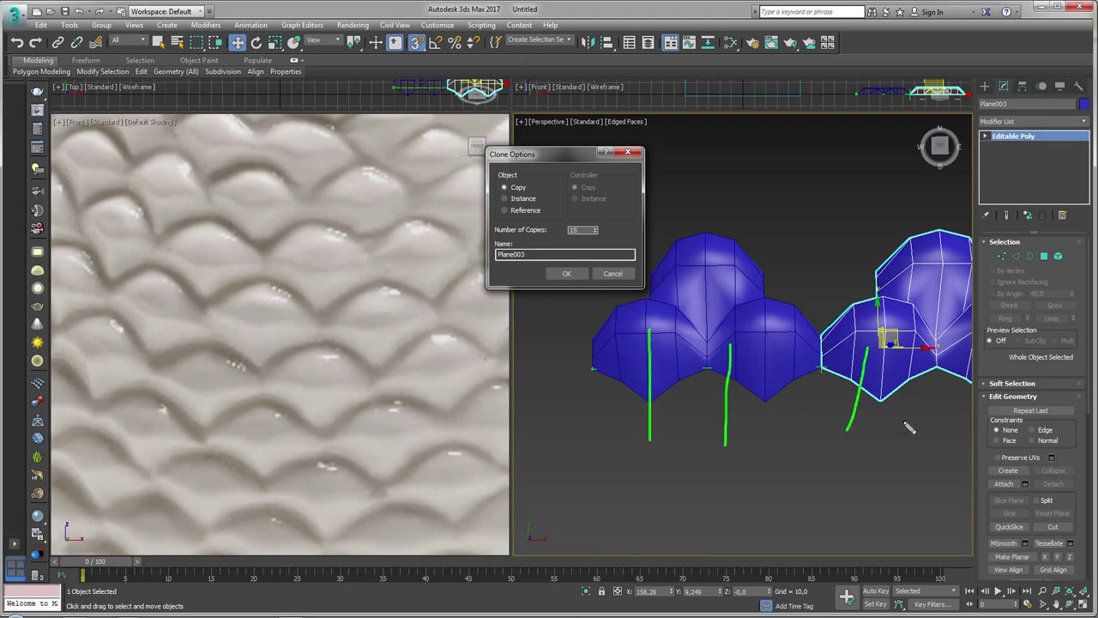
left_click_drag(908, 421, 957, 362)
key("Escape")
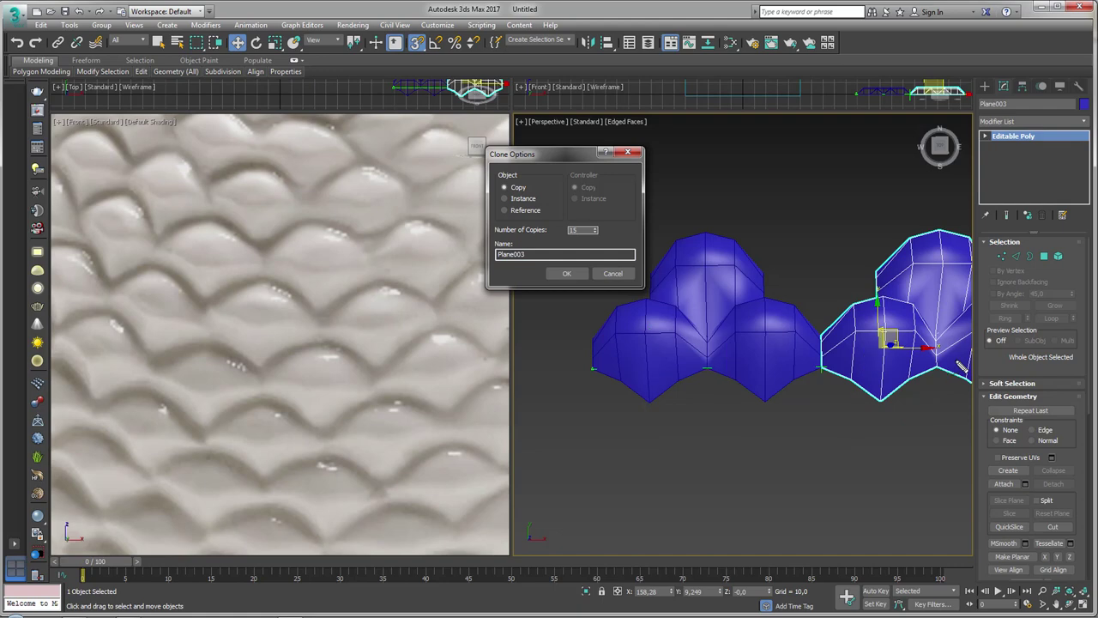
left_click(567, 272)
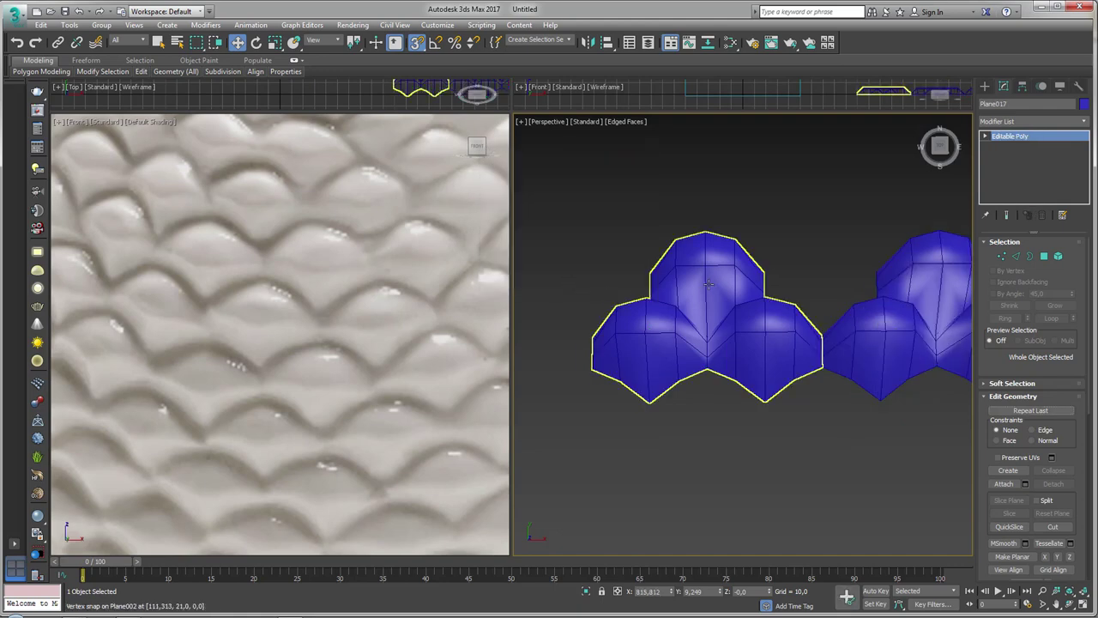
Step: Orbit and zoom around the row of clones, Plane003 through Plane017, to inspect them
scroll(717, 330, "down", 4)
scroll(716, 330, "down", 3)
mouse_move(764, 368)
middle_mouse_down()
mouse_move(569, 365)
mouse_move(644, 338)
mouse_move(725, 357)
mouse_move(749, 336)
mouse_move(753, 412)
middle_mouse_up()
scroll(713, 380, "up", 3)
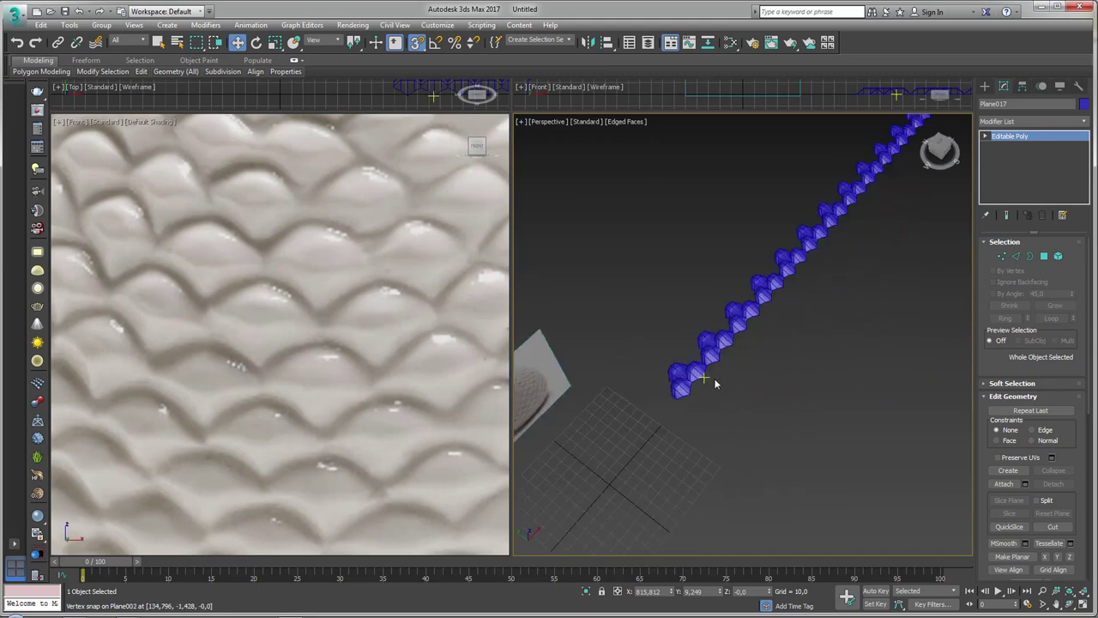
scroll(683, 376, "up", 2)
left_click(682, 378)
scroll(682, 378, "down", 3)
mouse_move(682, 378)
middle_mouse_down("alt")
mouse_move(736, 361)
mouse_move(772, 369)
middle_mouse_up("alt")
Step: Attach the first five clones up the row to the Plane002 tile
middle_click_drag(881, 424, 861, 443, "alt")
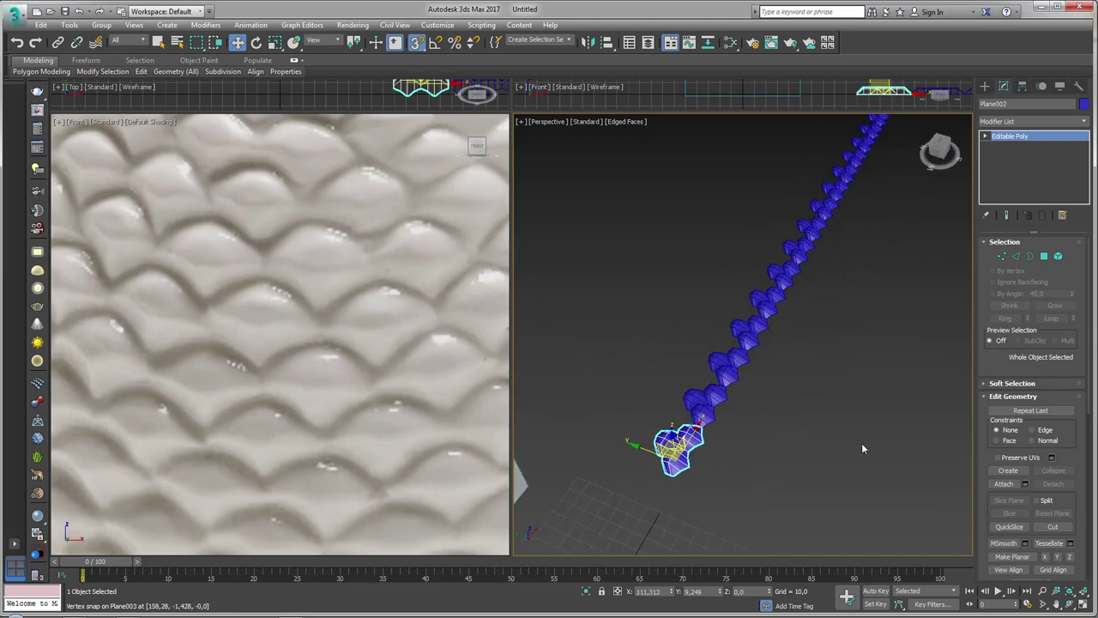
left_click(1004, 483)
left_click(705, 402)
left_click(725, 365)
left_click(745, 334)
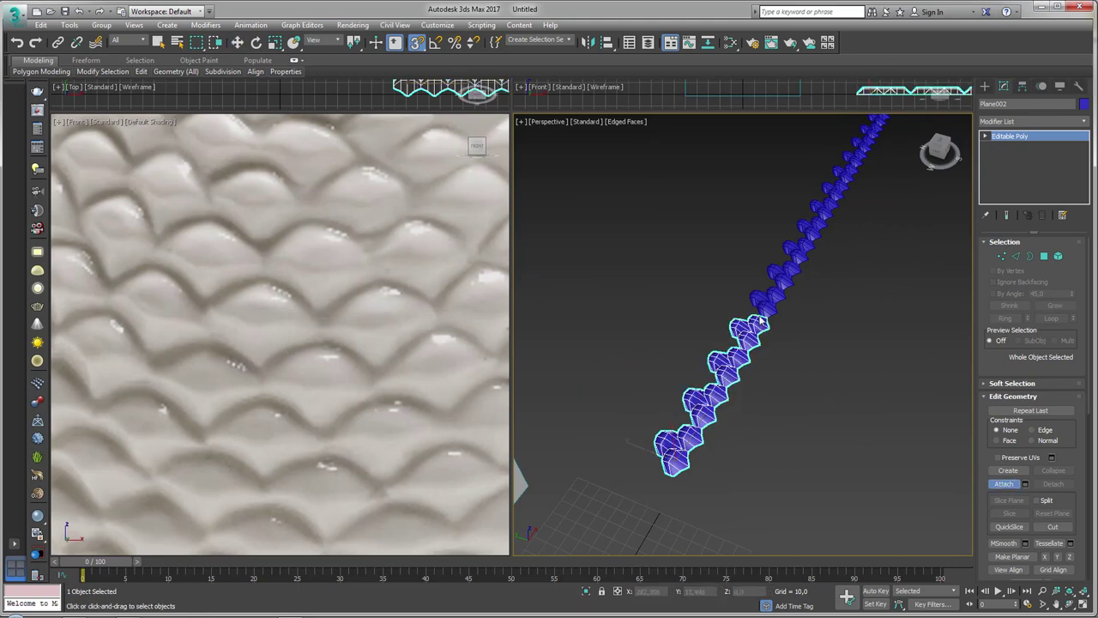
left_click(766, 302)
left_click(785, 275)
right_click(838, 301)
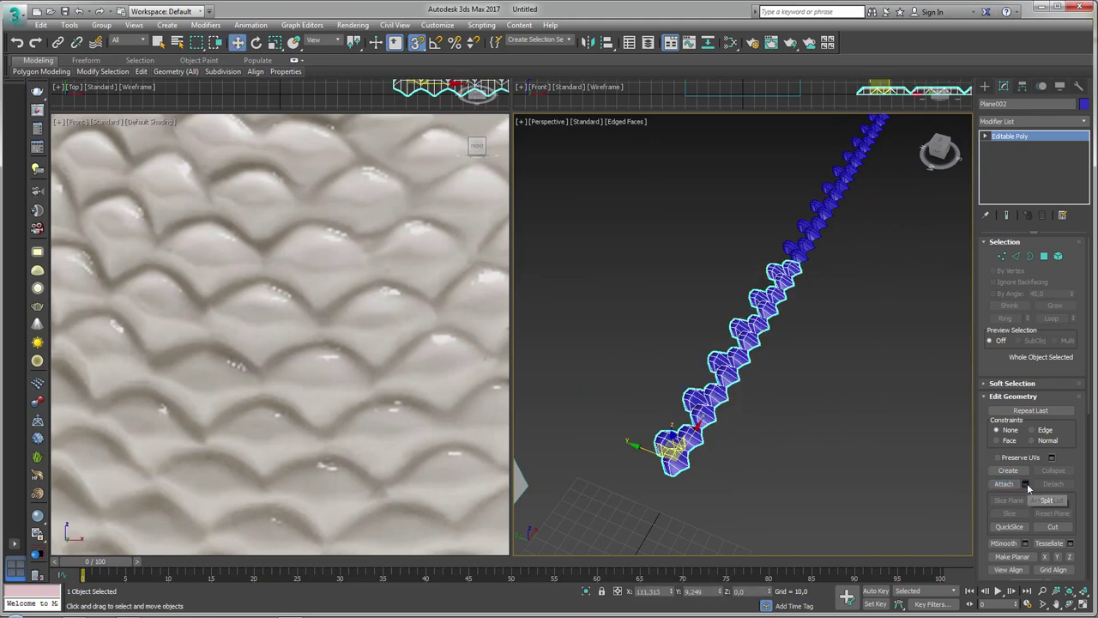
Step: Reselect the joined chain and attach all the remaining upper clones to it
scroll(849, 387, "down", 2)
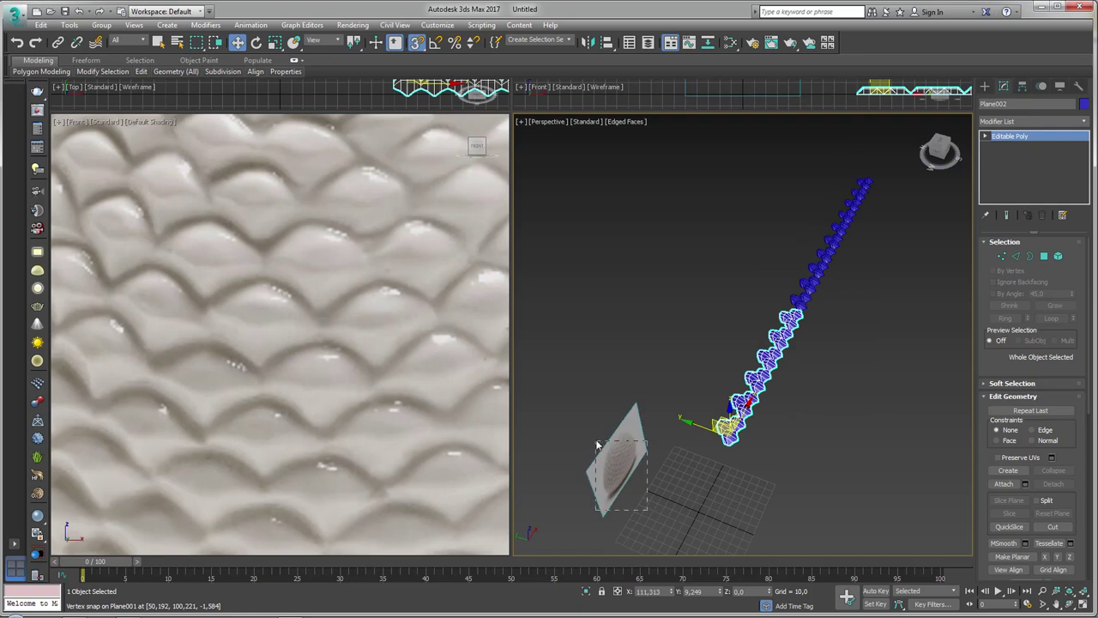
left_click(599, 446)
mouse_move(654, 473)
middle_mouse_down("alt")
mouse_move(662, 438)
mouse_move(649, 443)
middle_mouse_up("alt")
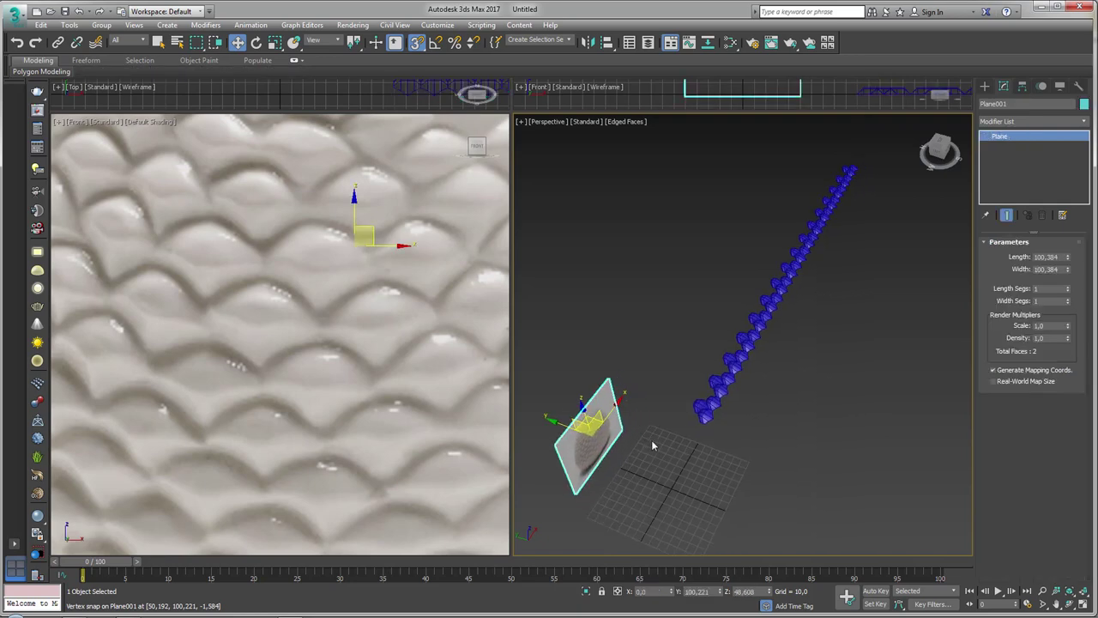
left_click(702, 425)
left_click(703, 415)
left_click(1005, 485)
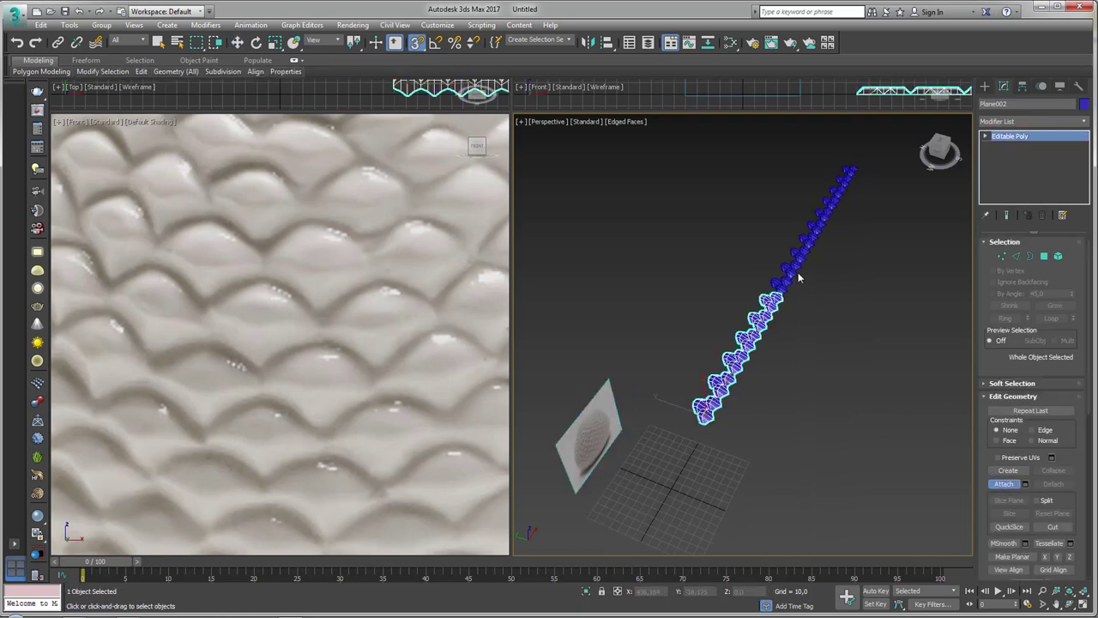
left_click(808, 241)
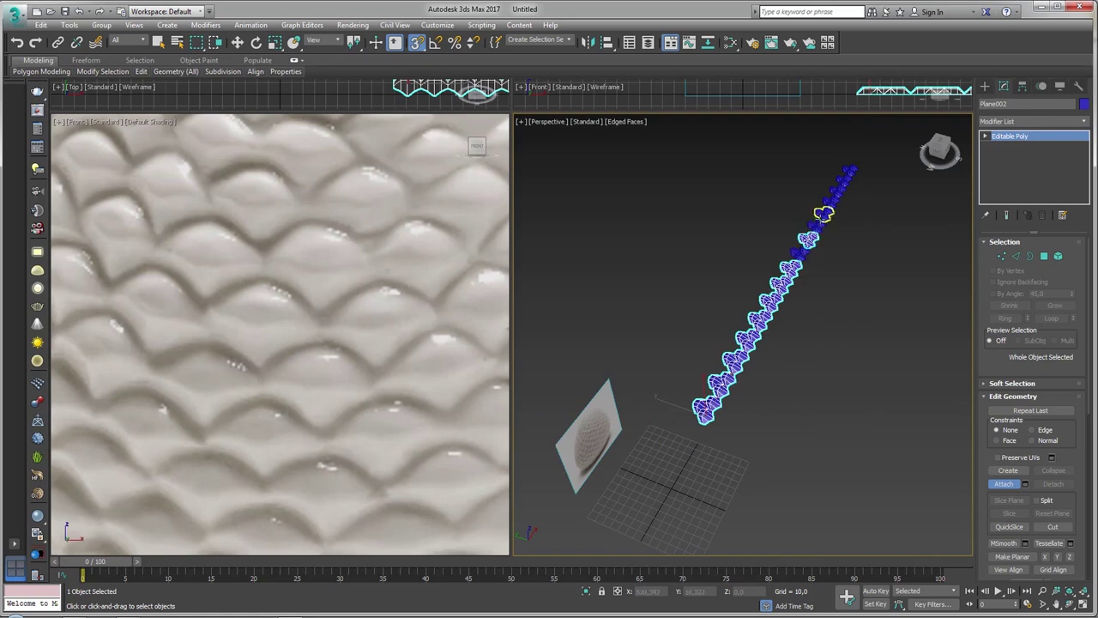
left_click(798, 251)
left_click(831, 204)
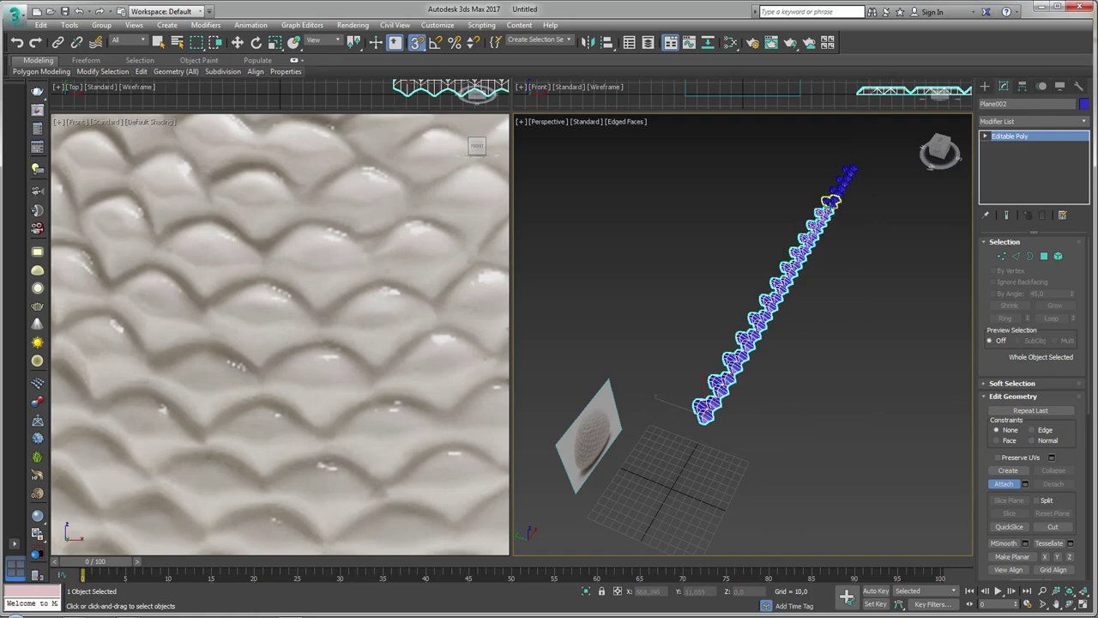
left_click(834, 199)
left_click(841, 187)
left_click(848, 175)
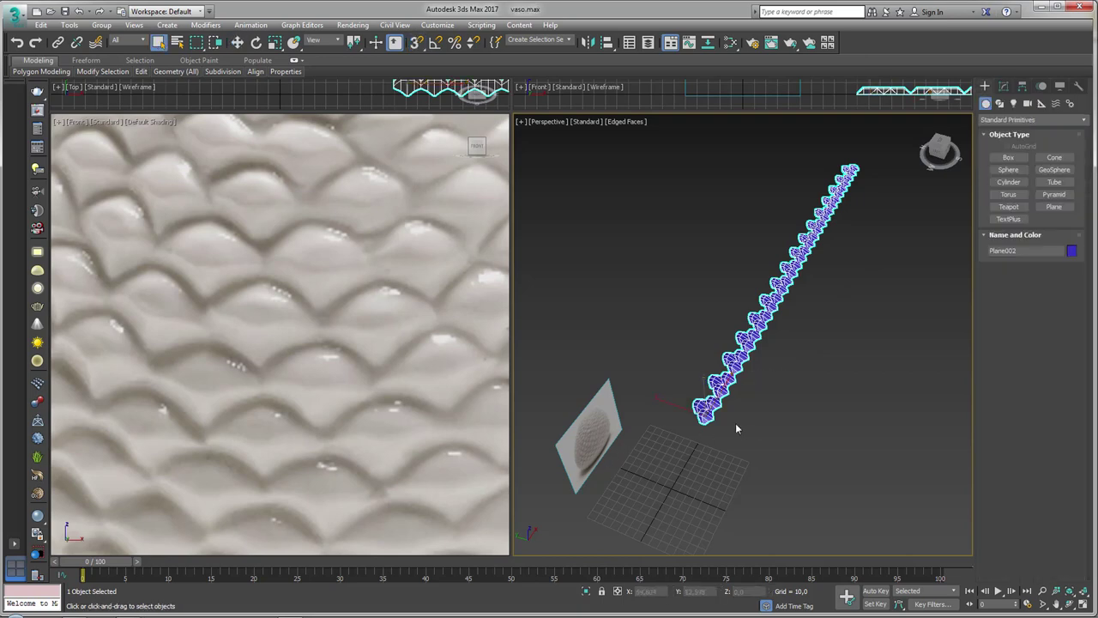
Step: Save the scene as vaso.max
middle_click_drag(735, 425, 711, 474, "alt")
key("ctrl+s")
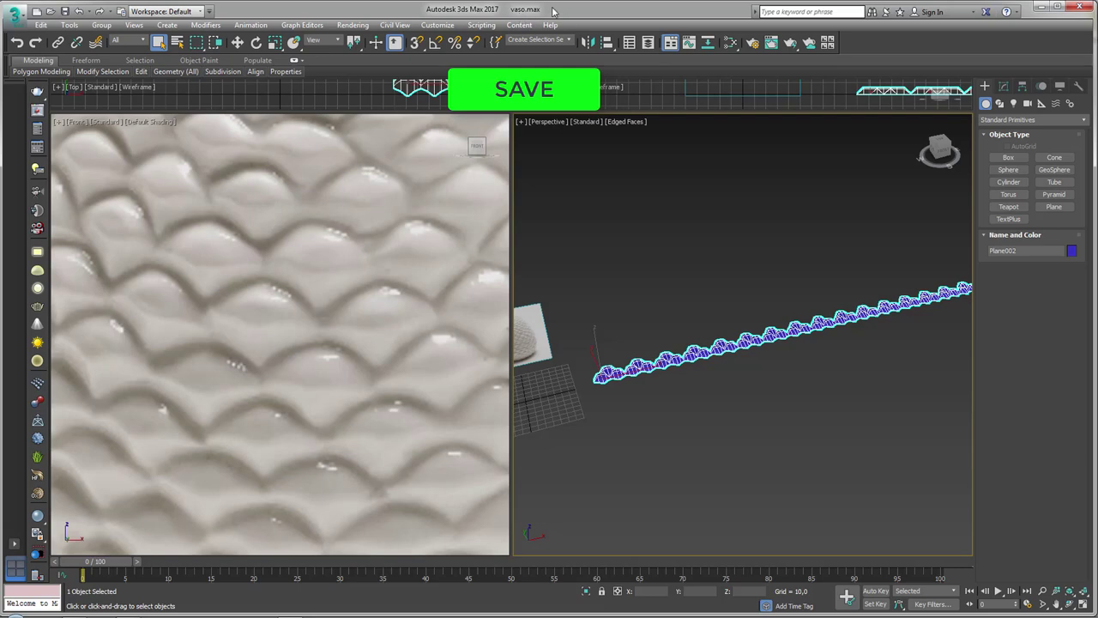
middle_click_drag(557, 144, 647, 415, "alt")
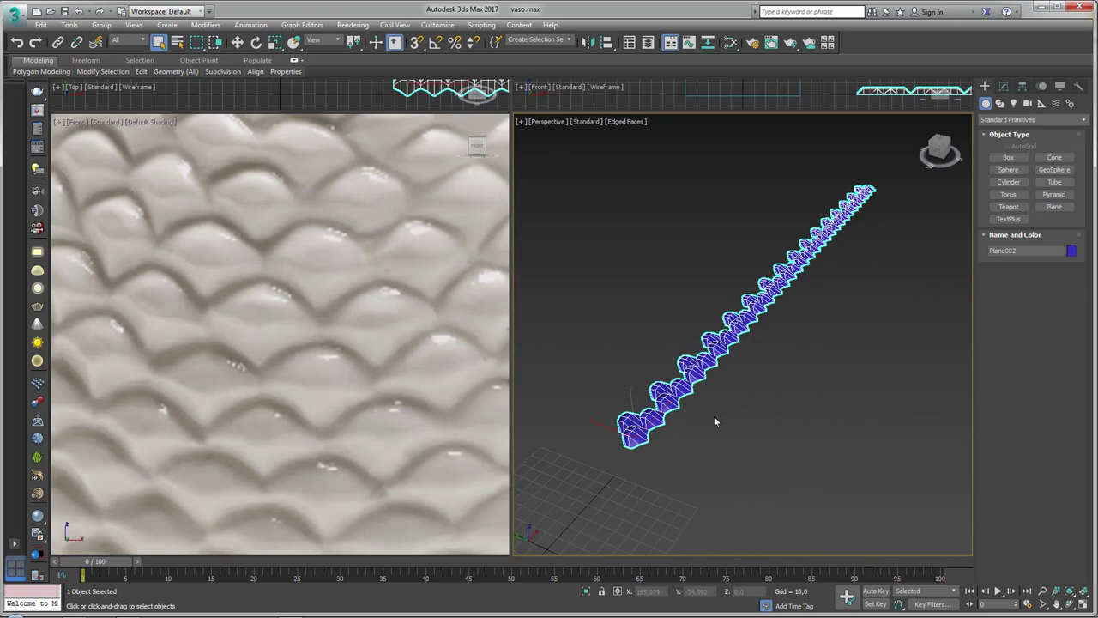
Step: Weld all the tile chain's vertices at threshold 0.1, cutting 816 to 756, then deselect
middle_click_drag(717, 419, 772, 394, "alt")
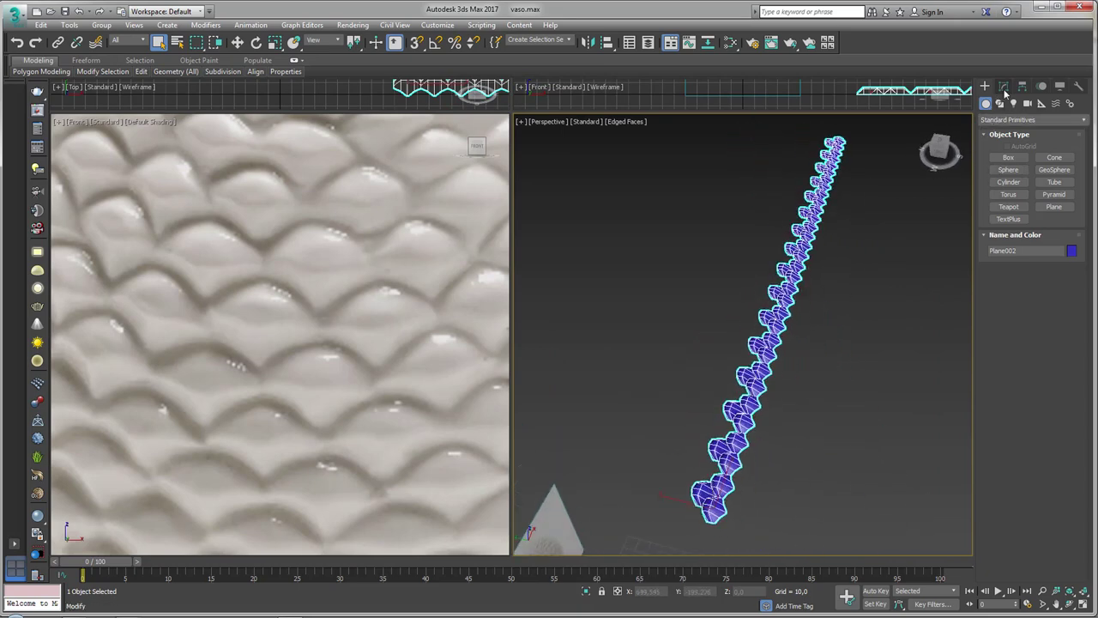
left_click(1004, 88)
left_click(1002, 255)
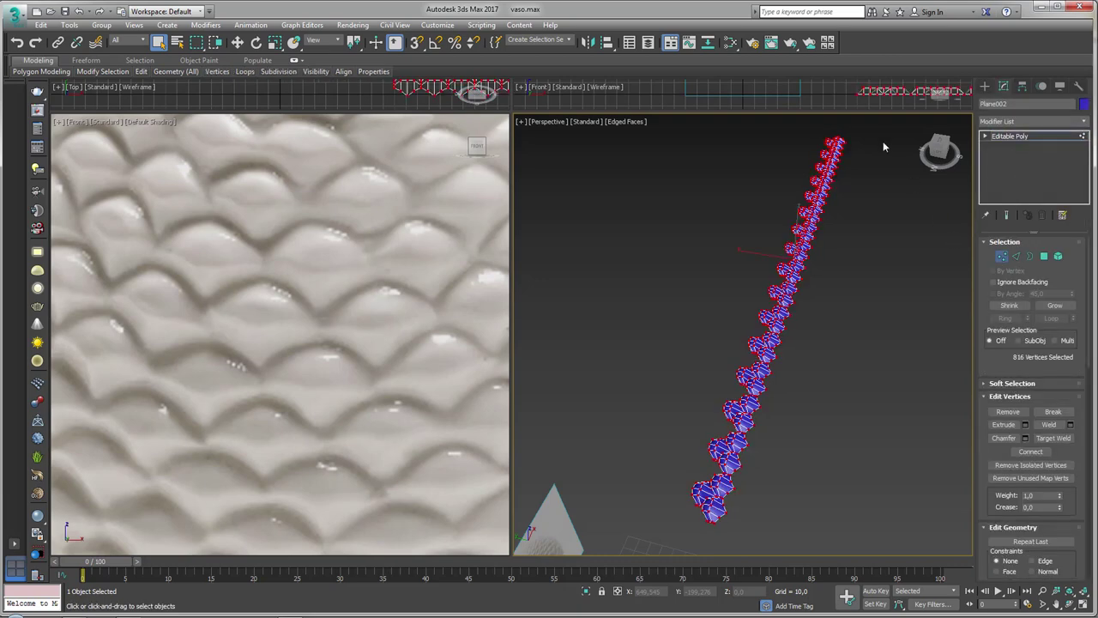
middle_click_drag(759, 519, 776, 506, "alt")
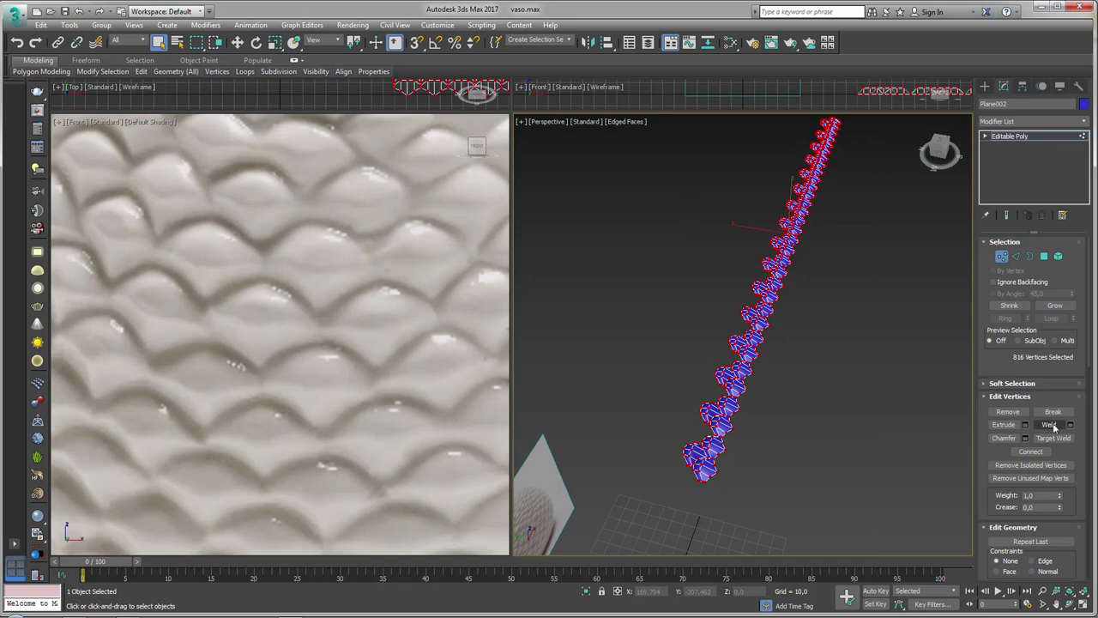
left_click(1071, 426)
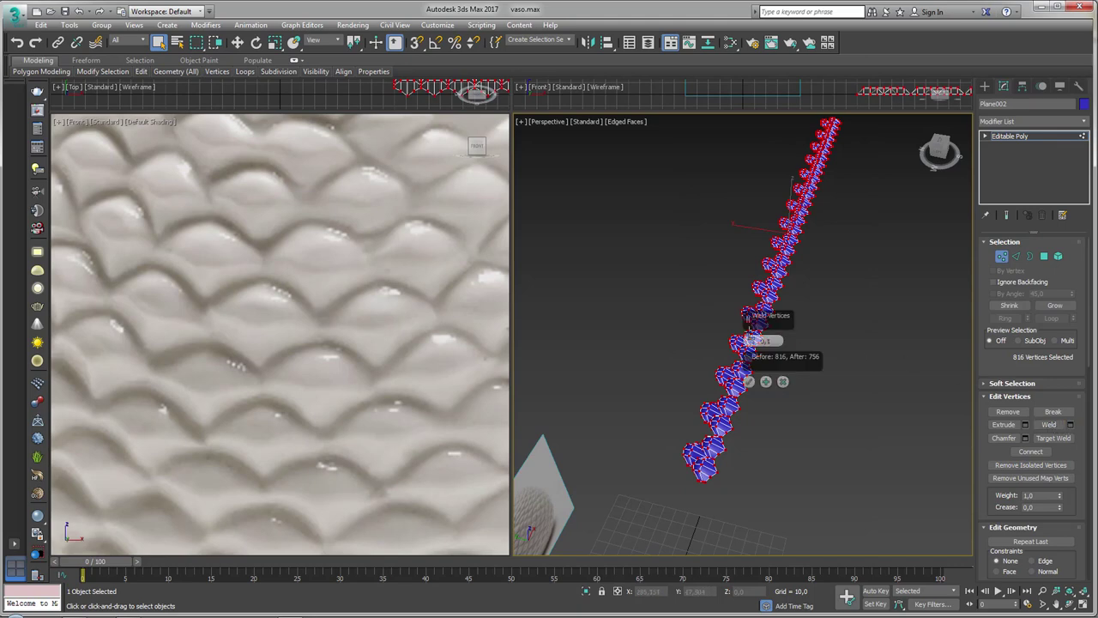
left_click_drag(748, 317, 798, 319)
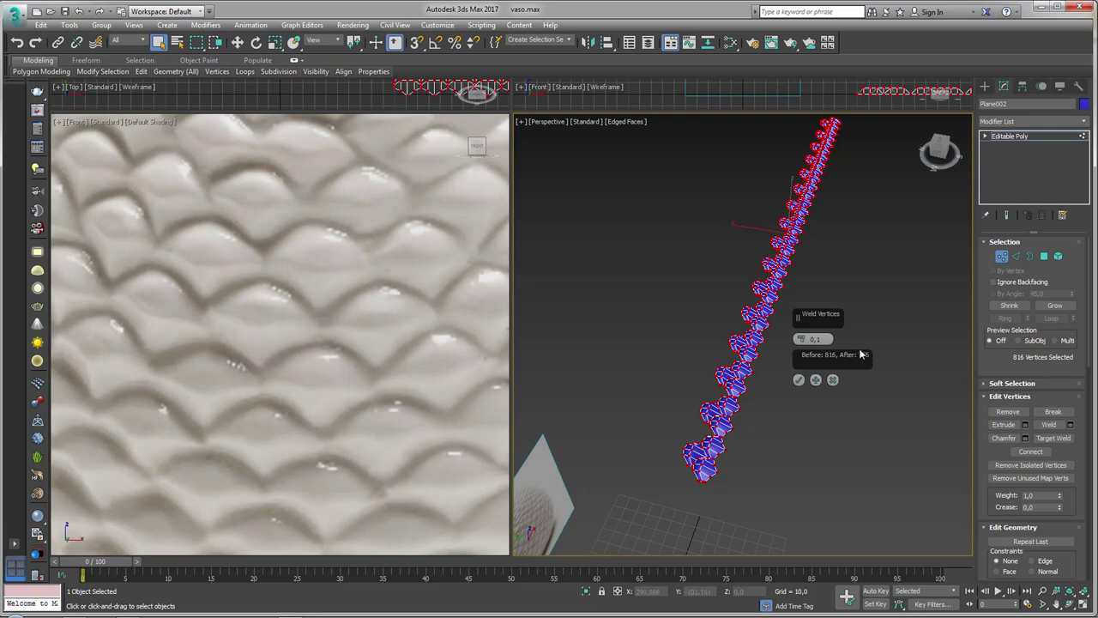
left_click(798, 380)
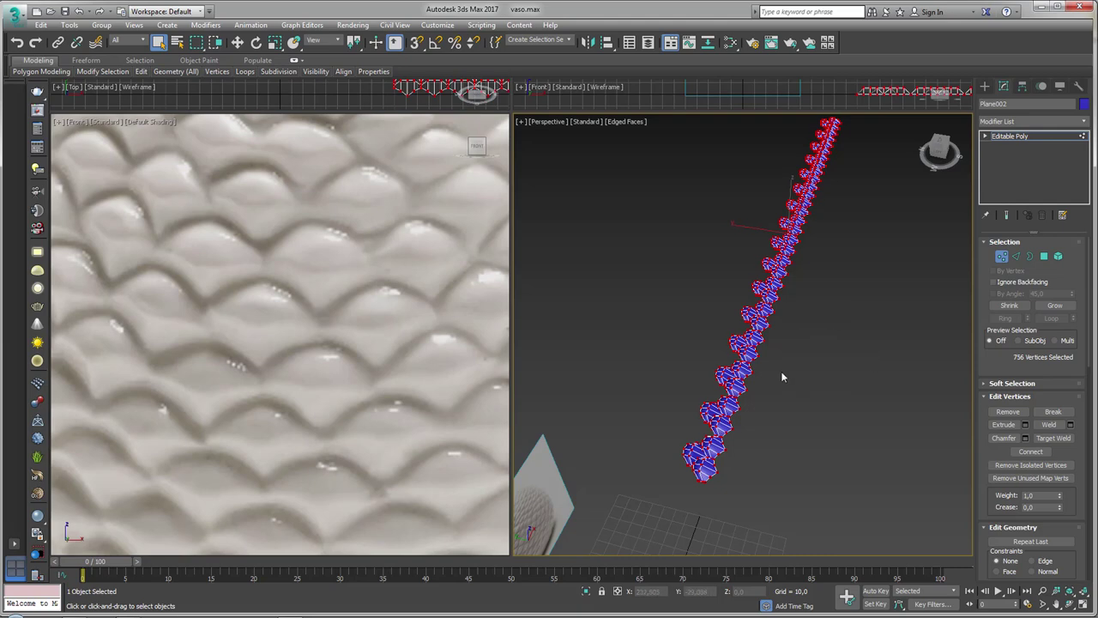
left_click(781, 375)
scroll(755, 386, "up", 3)
scroll(728, 400, "up", 2)
Step: Select the open border edges of the tile strip
scroll(699, 390, "up", 2)
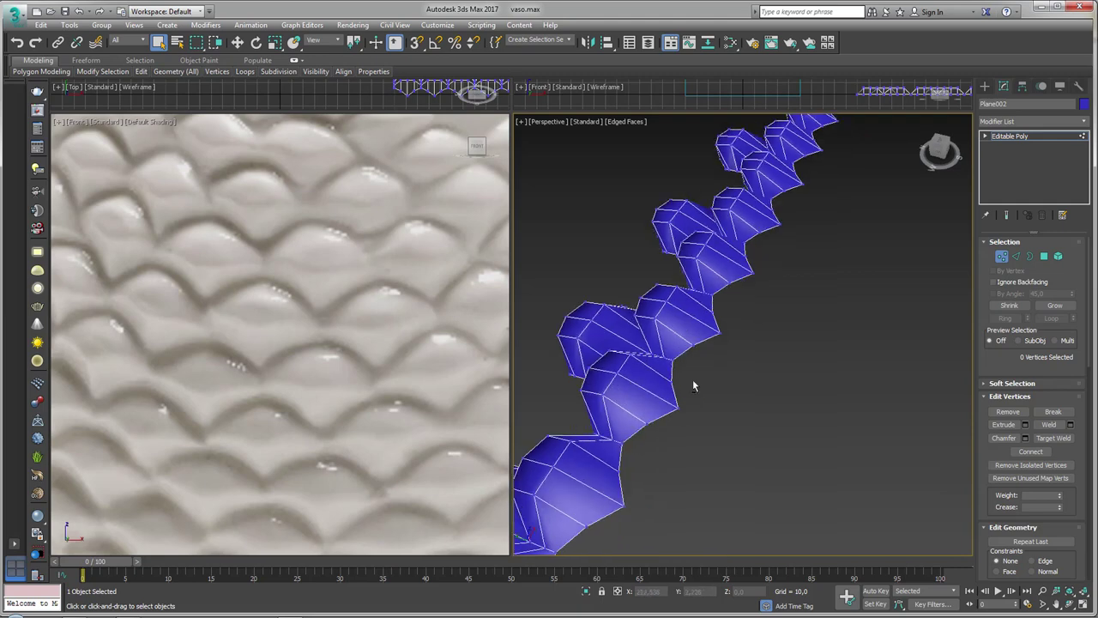
scroll(693, 386, "down", 3)
scroll(681, 400, "down", 4)
left_click(1030, 256)
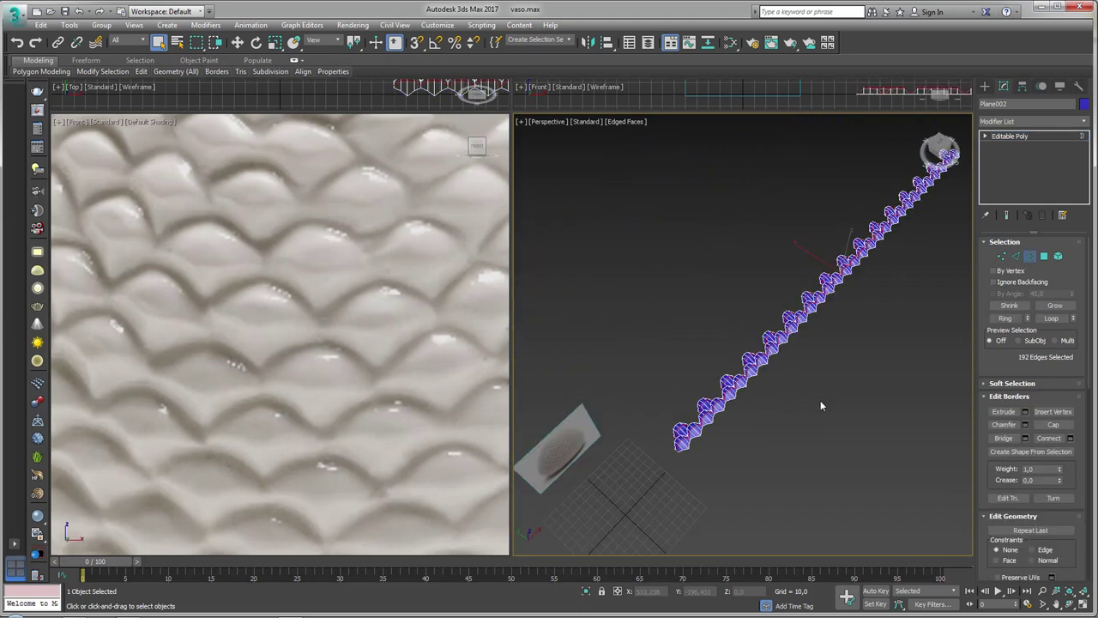
left_click(764, 365)
scroll(764, 366, "up", 2)
scroll(763, 361, "up", 2)
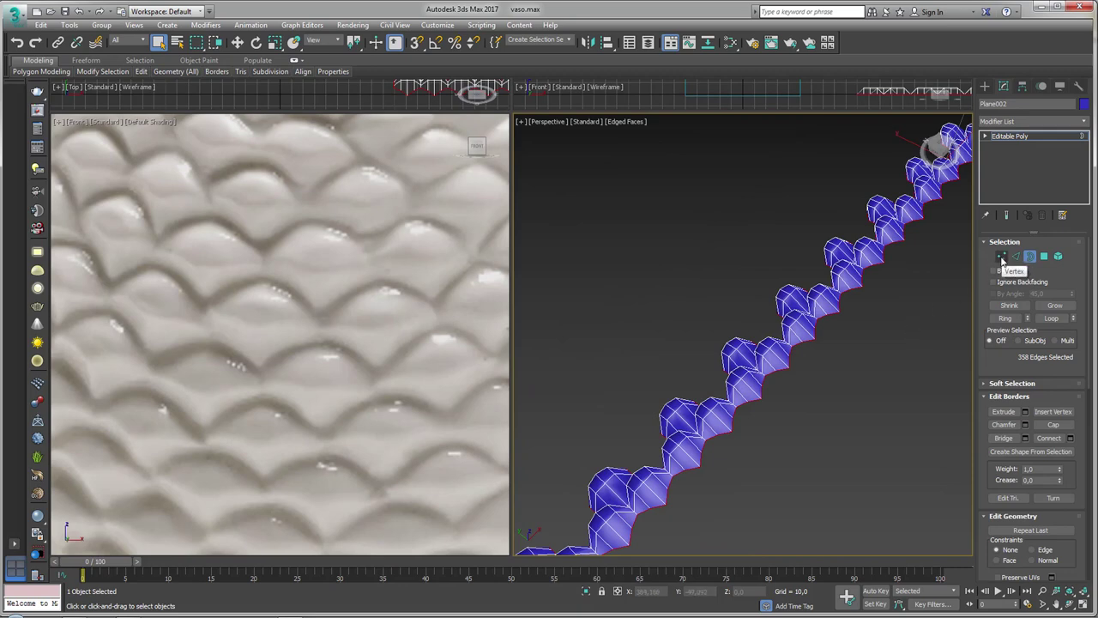
Step: Check the strip's vertices, return to object level, and frame the chain diagonally
left_click(1001, 256)
mouse_move(843, 377)
middle_mouse_down()
mouse_move(837, 352)
mouse_move(877, 290)
middle_mouse_up()
left_click(1009, 137)
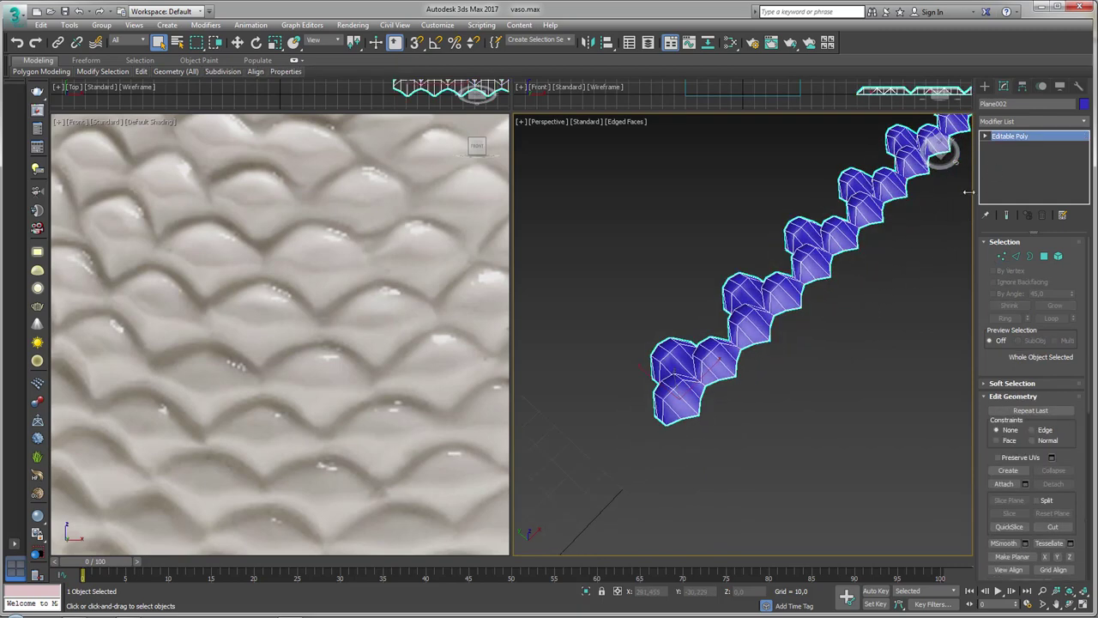
scroll(707, 377, "up", 2)
scroll(712, 387, "up", 2)
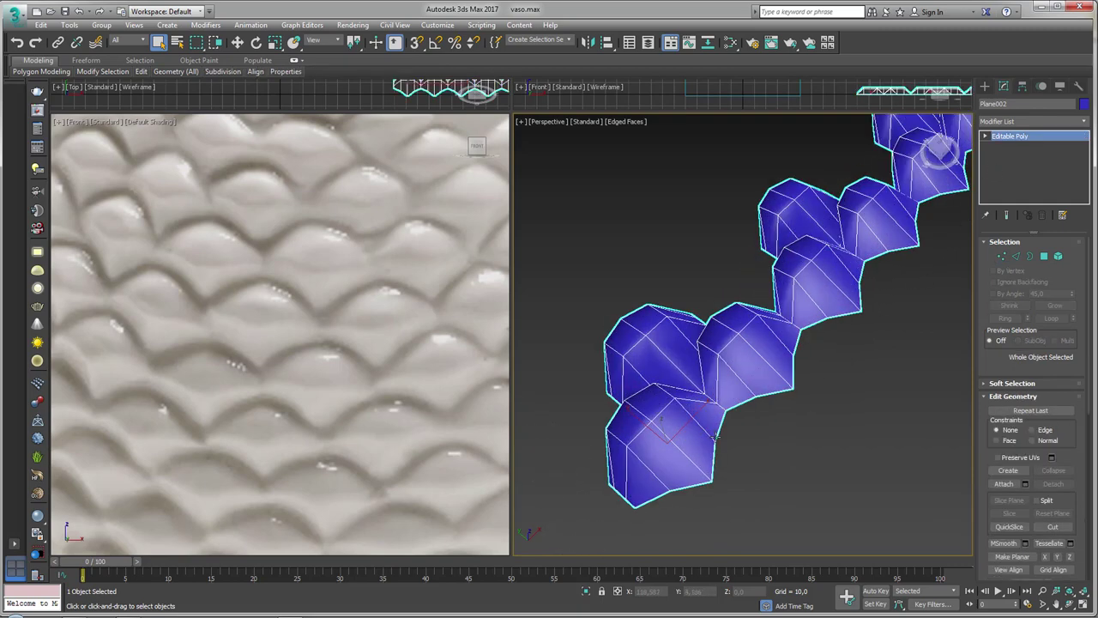
scroll(715, 438, "down", 5)
middle_click_drag(730, 437, 736, 424, "alt")
scroll(772, 412, "up", 3)
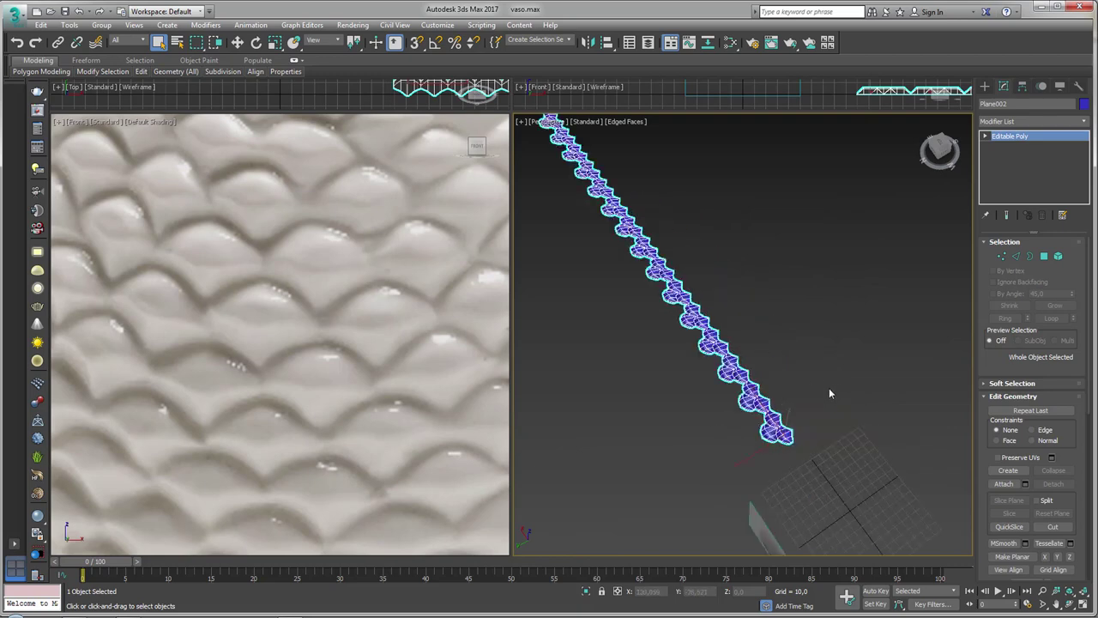
scroll(815, 403, "up", 1)
scroll(798, 420, "up", 2)
scroll(781, 442, "up", 2)
scroll(768, 461, "up", 2)
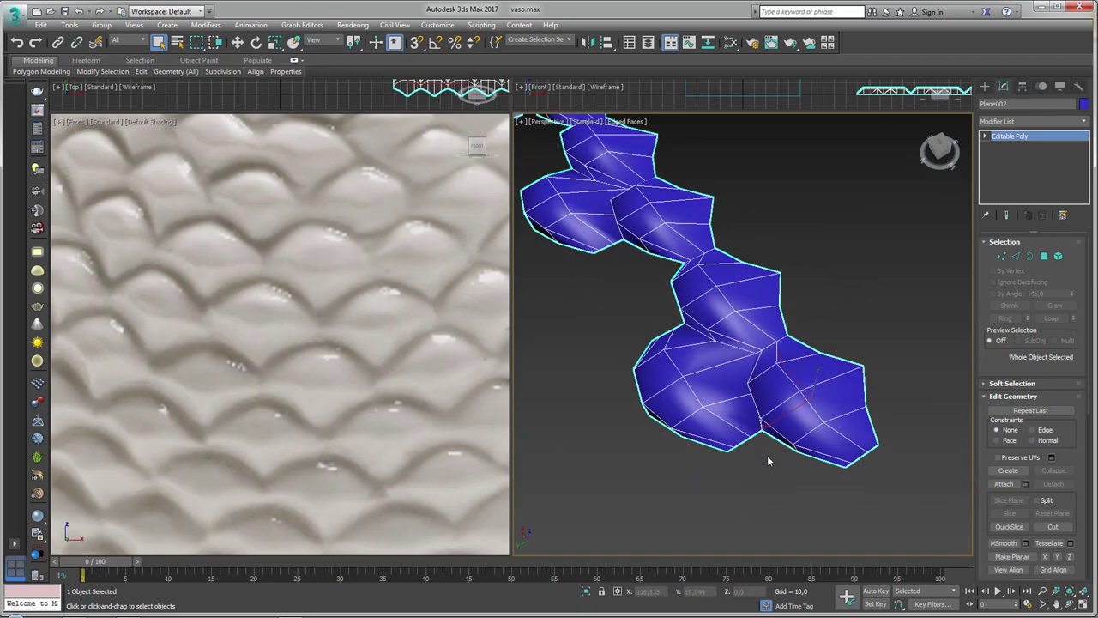
middle_click_drag(767, 461, 771, 375)
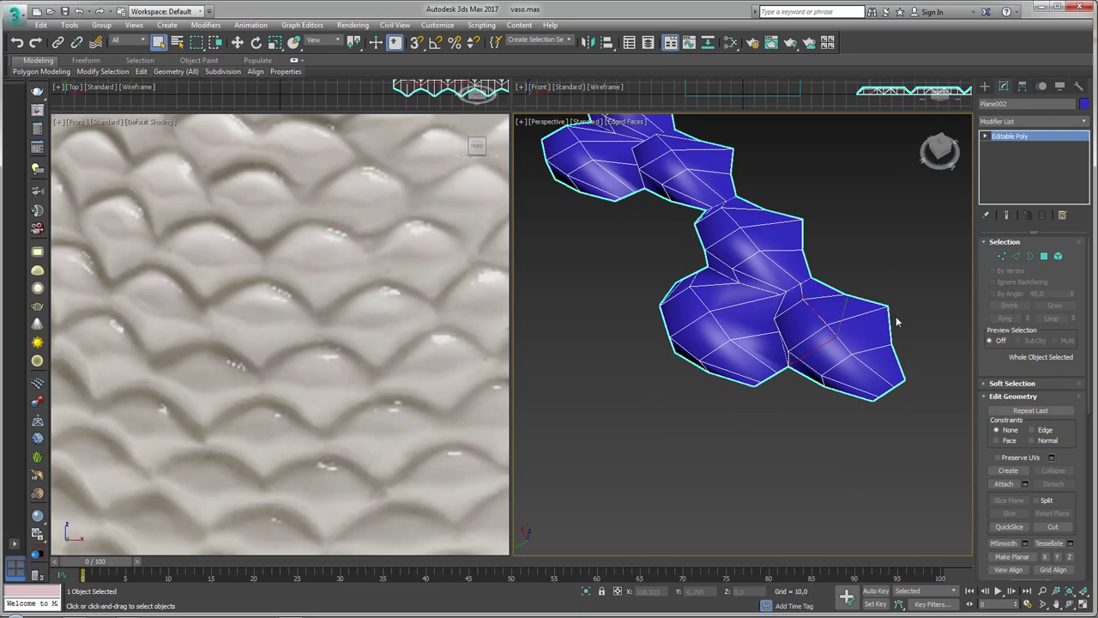
Step: Turn on 3D vertex snapping and activate Select and Move for Plane002
key("s")
key("1")
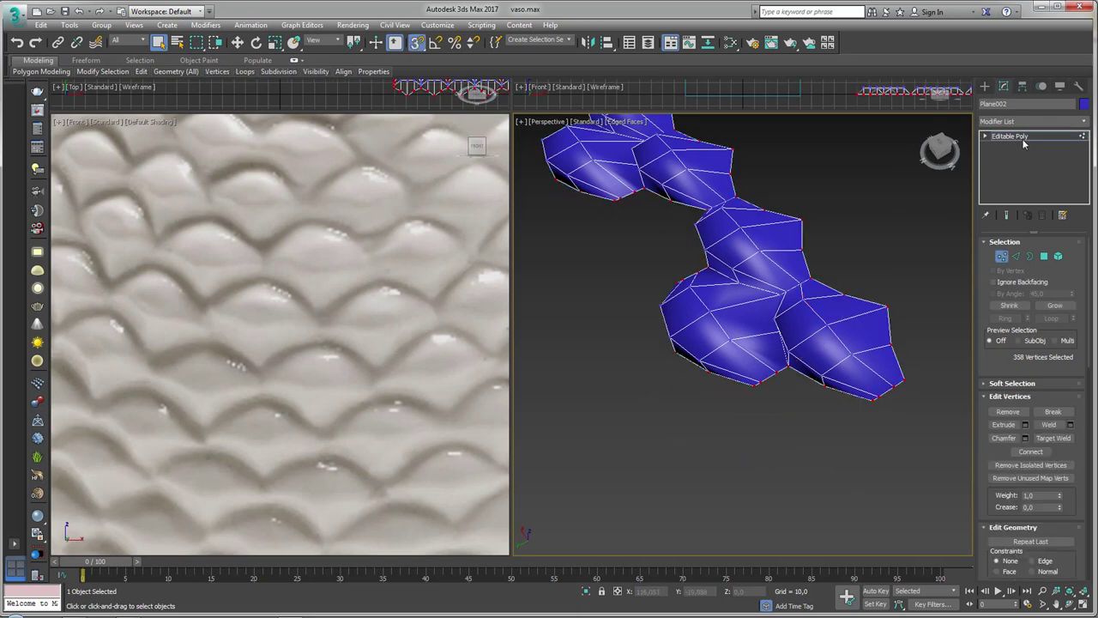
key("1")
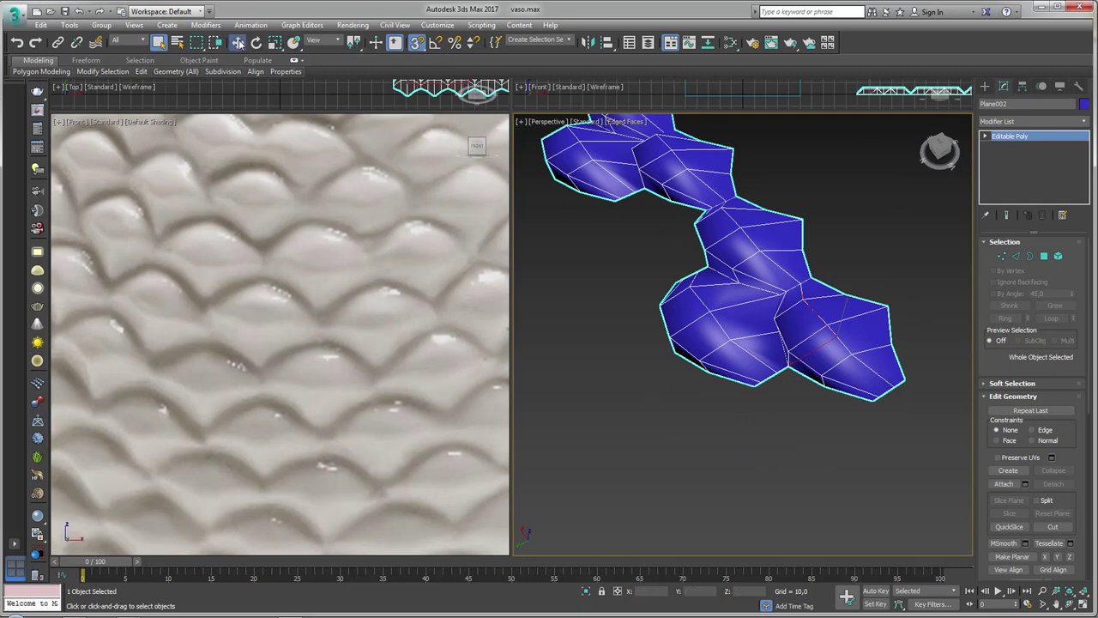
left_click(237, 42)
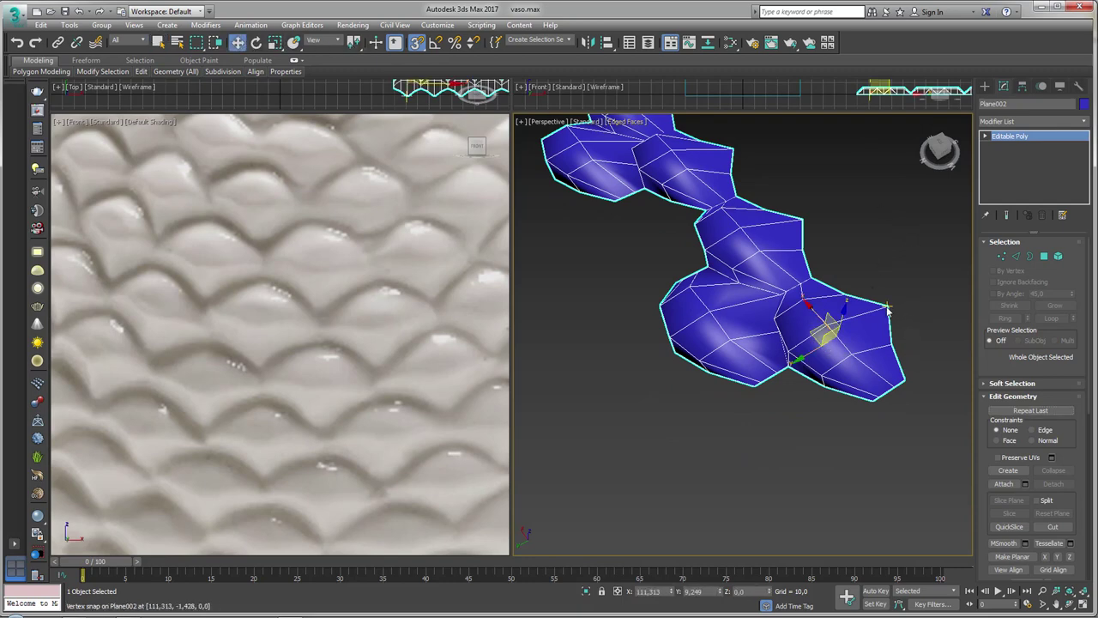
Step: Cancel a first snapped copy of the strip and switch to a top view of it
left_click_drag(885, 307, 749, 392, "shift")
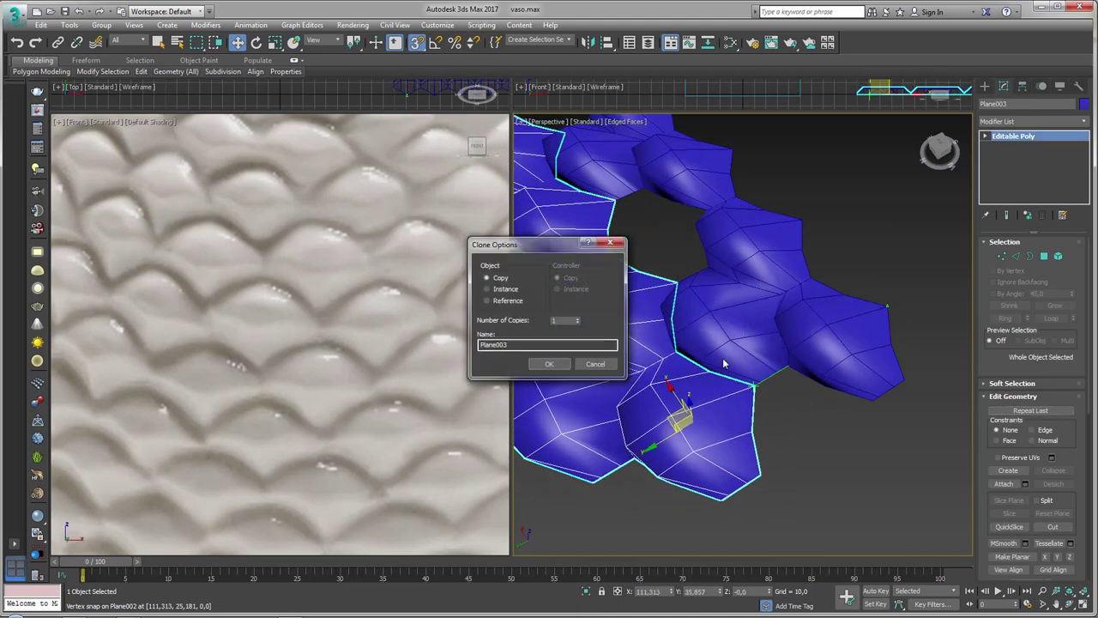
left_click(594, 363)
scroll(735, 294, "down", 5)
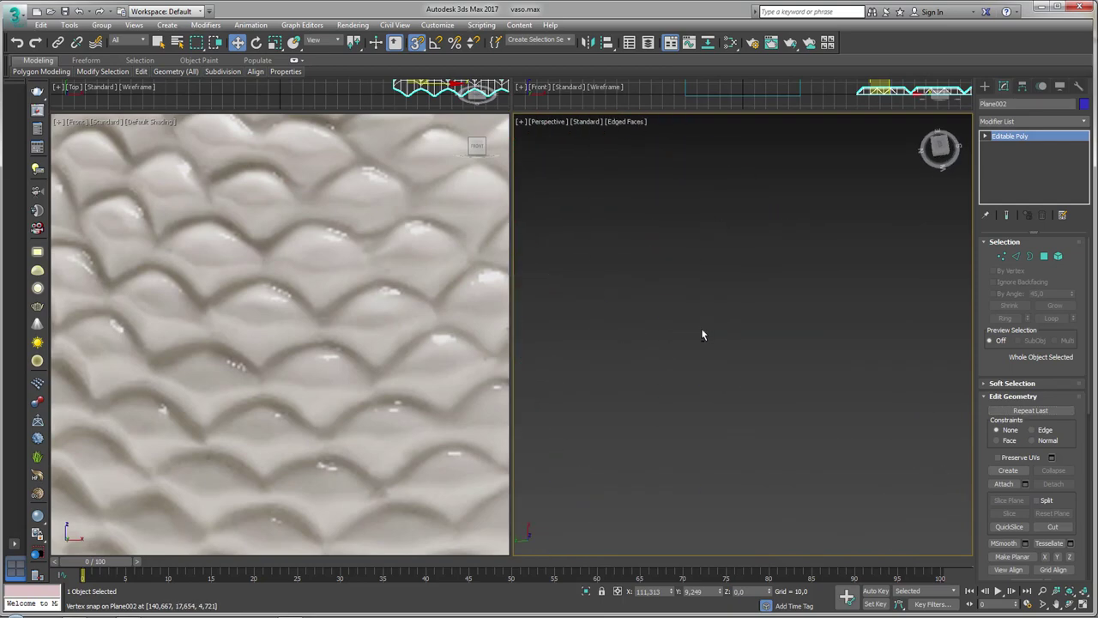
mouse_move(673, 349)
middle_mouse_down()
mouse_move(839, 340)
mouse_move(693, 327)
middle_mouse_up()
key("t")
middle_click_drag(836, 295, 751, 296)
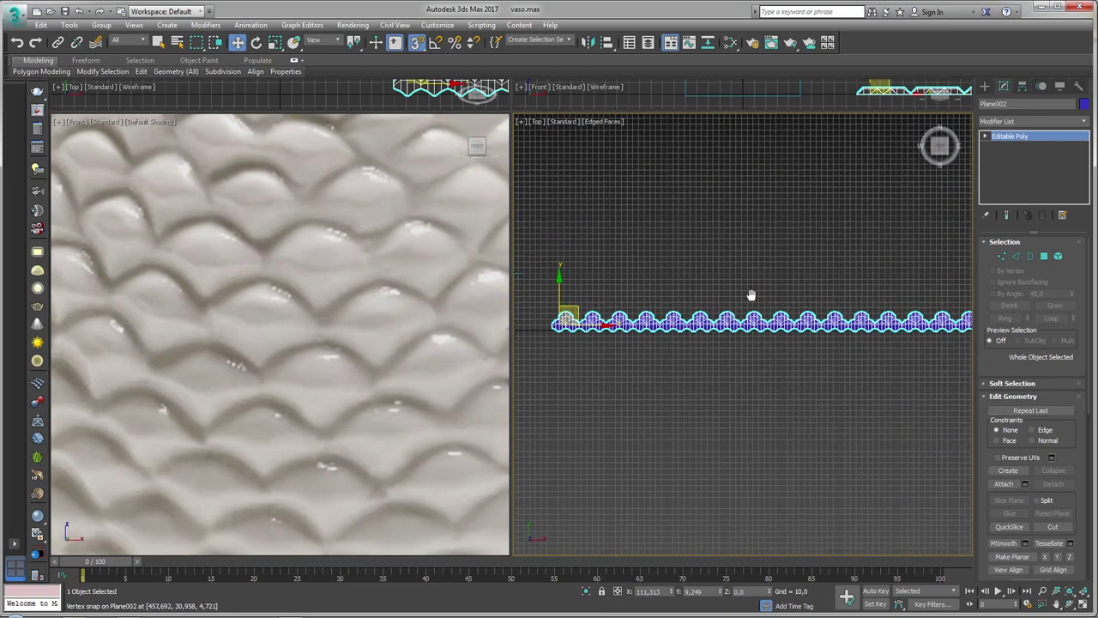
scroll(751, 295, "down", 2)
Step: Select and then clear all the strip's polygons, returning to object level framed on the strip
left_click(1045, 256)
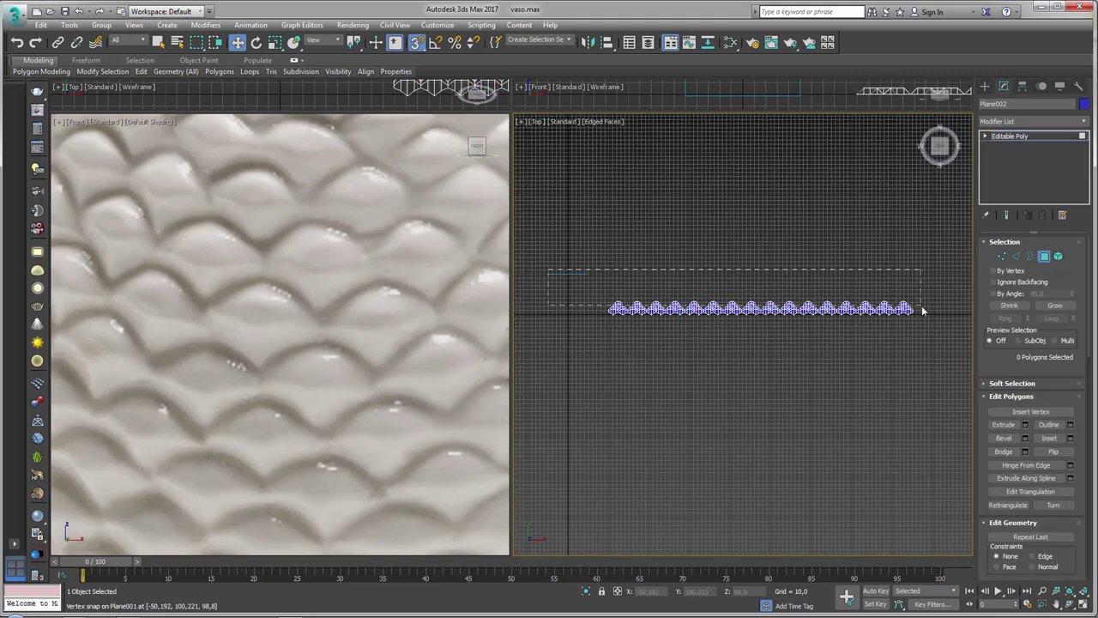
left_click_drag(922, 310, 923, 311)
scroll(883, 314, "up", 4)
scroll(867, 312, "up", 3)
scroll(864, 315, "up", 3)
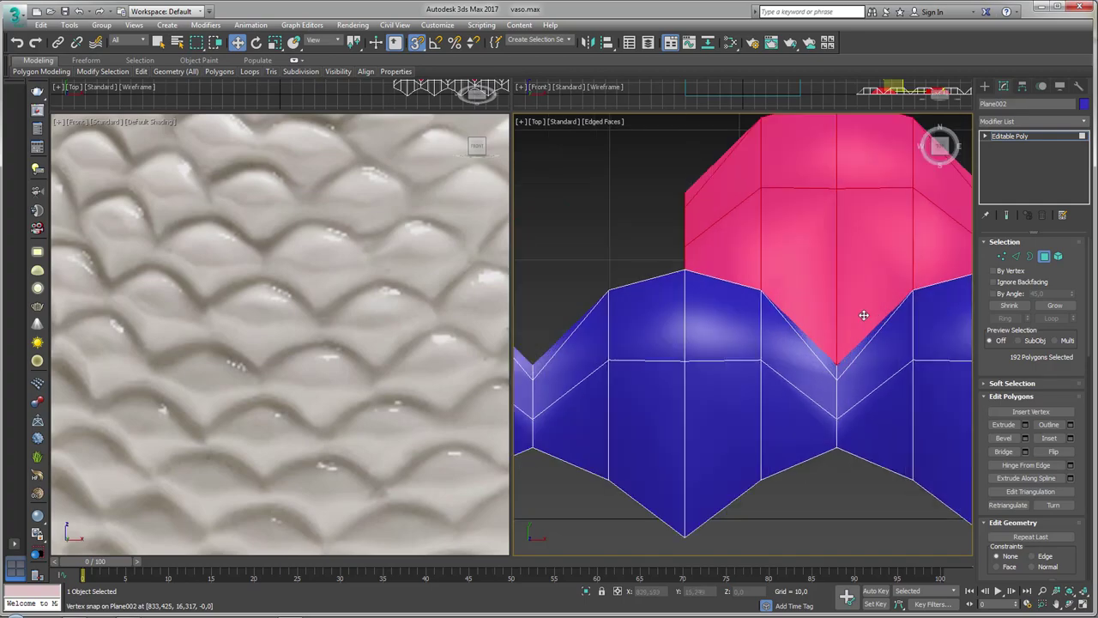
key("ctrl+d")
scroll(867, 314, "down", 5)
scroll(866, 314, "down", 3)
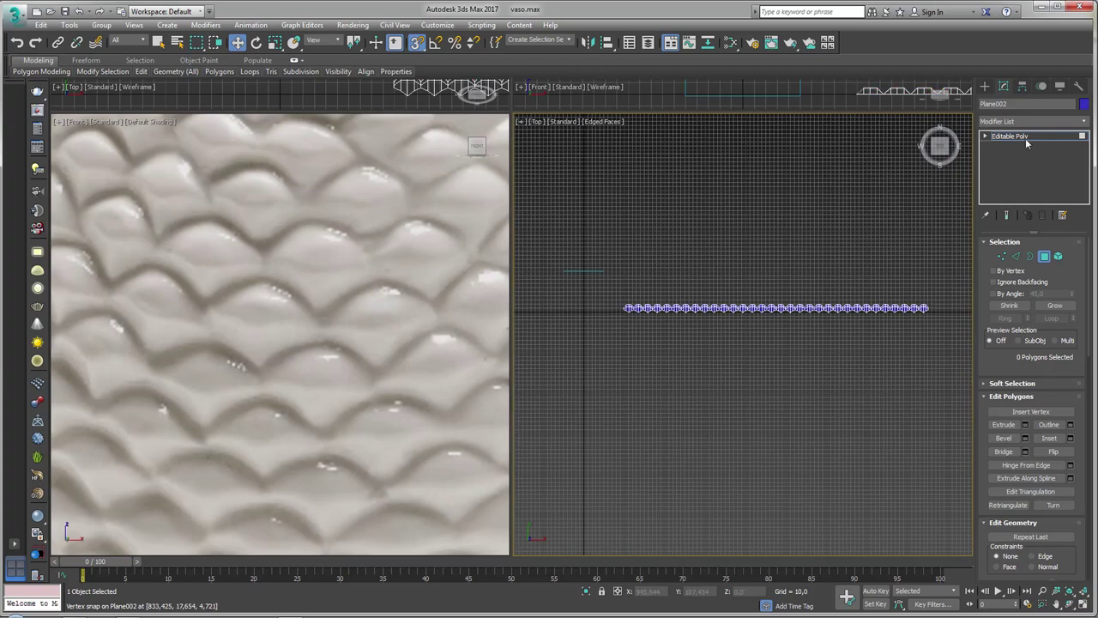
left_click(1012, 135)
key("z")
Step: Return to a perspective view with the strip lying diagonally
mouse_move(712, 321)
middle_mouse_down("alt")
mouse_move(767, 417)
mouse_move(816, 418)
mouse_move(738, 387)
middle_mouse_up("alt")
scroll(816, 418, "down", 3)
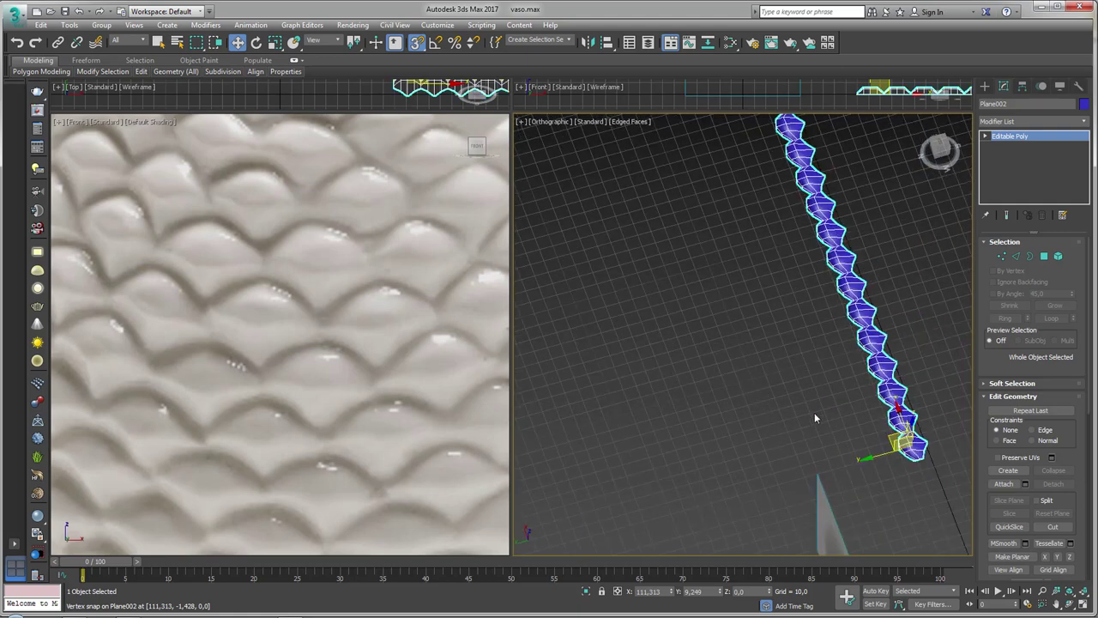
middle_click_drag(814, 412, 699, 368, "alt")
key("p")
scroll(781, 377, "up", 2)
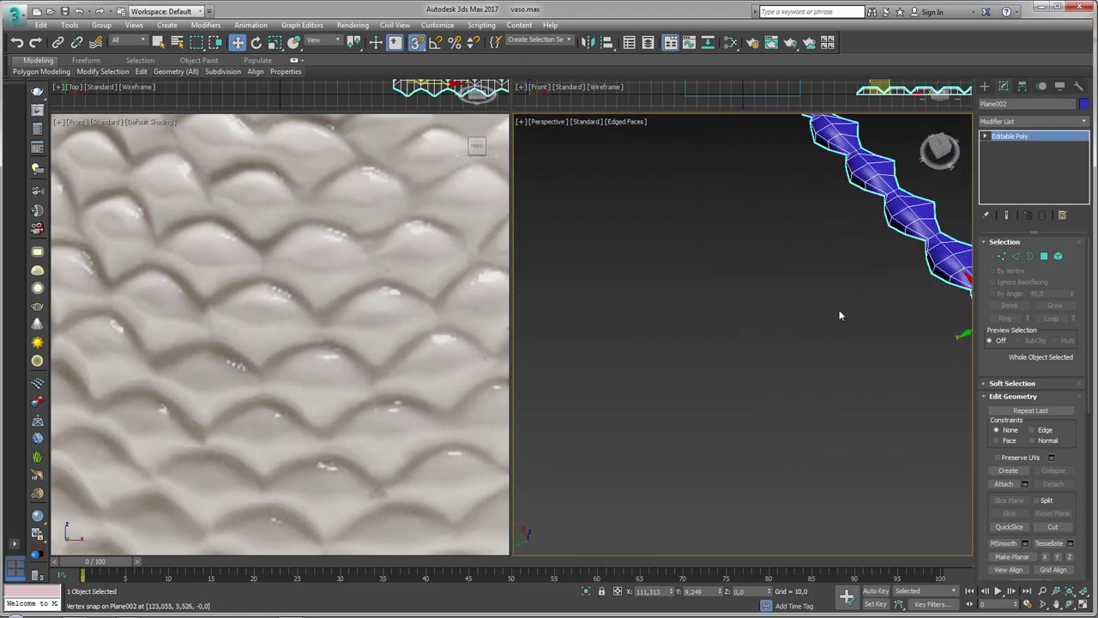
mouse_move(781, 377)
middle_mouse_down("alt")
mouse_move(786, 318)
mouse_move(799, 346)
mouse_move(945, 341)
middle_mouse_up("alt")
scroll(780, 320, "up", 3)
Step: Place a single copy, Plane003, vertex-snapped alongside the original strip
mouse_move(954, 331)
left_mouse_down("shift")
mouse_move(771, 303)
mouse_move(789, 307)
left_mouse_up("shift")
left_click(547, 364)
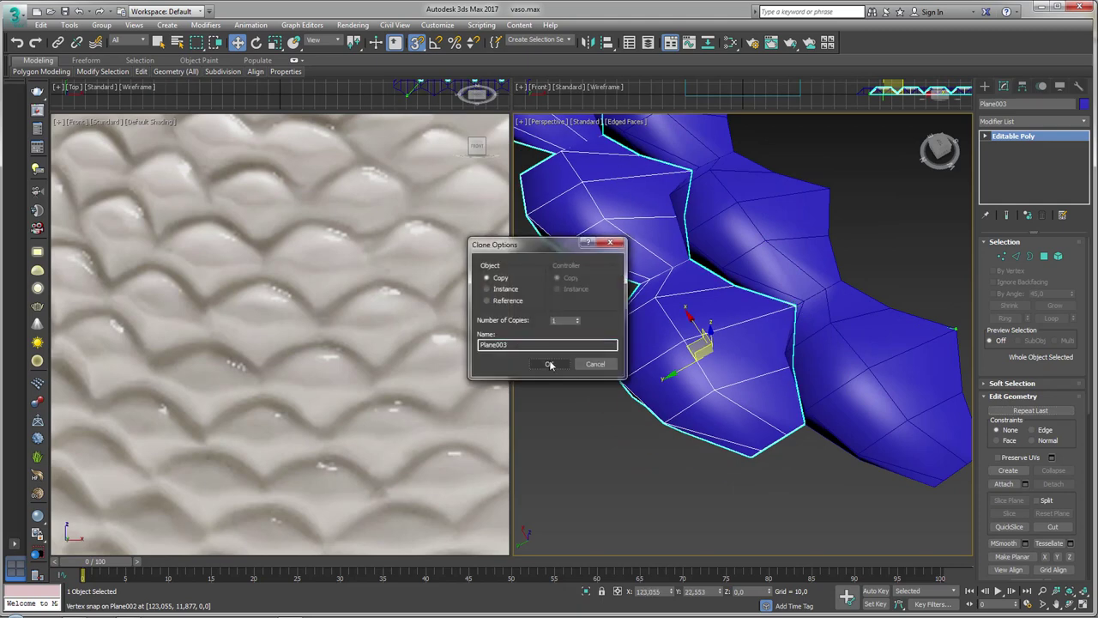
scroll(674, 296, "down", 5)
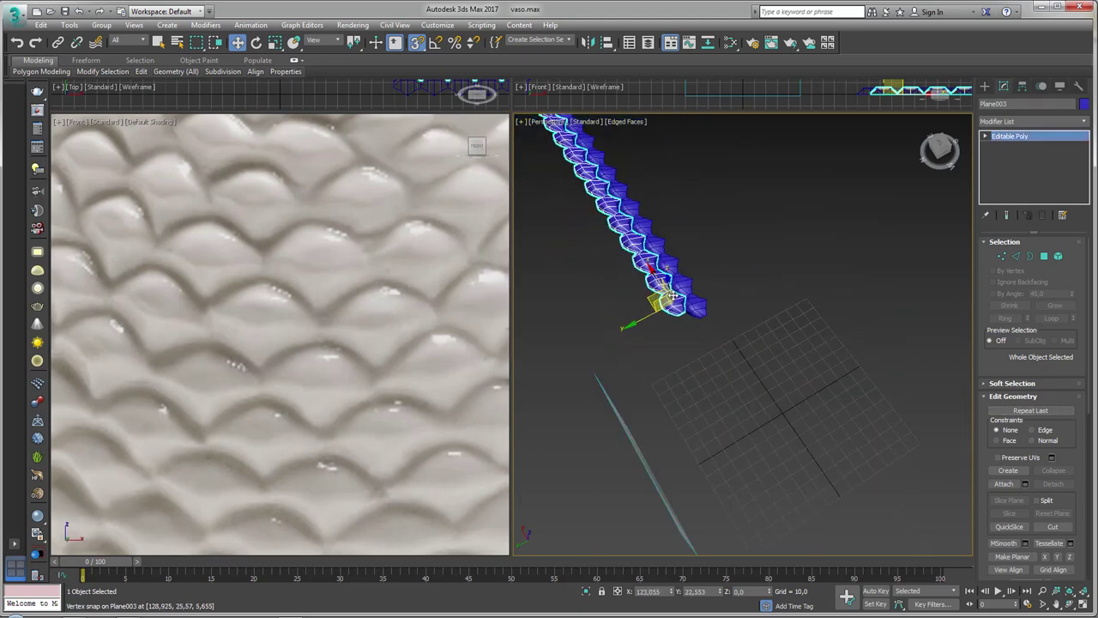
mouse_move(674, 296)
middle_mouse_down()
mouse_move(635, 311)
mouse_move(796, 405)
mouse_move(783, 332)
middle_mouse_up()
Step: Save the scene and attach the second tile strip into the first strip's mesh
left_click(63, 12)
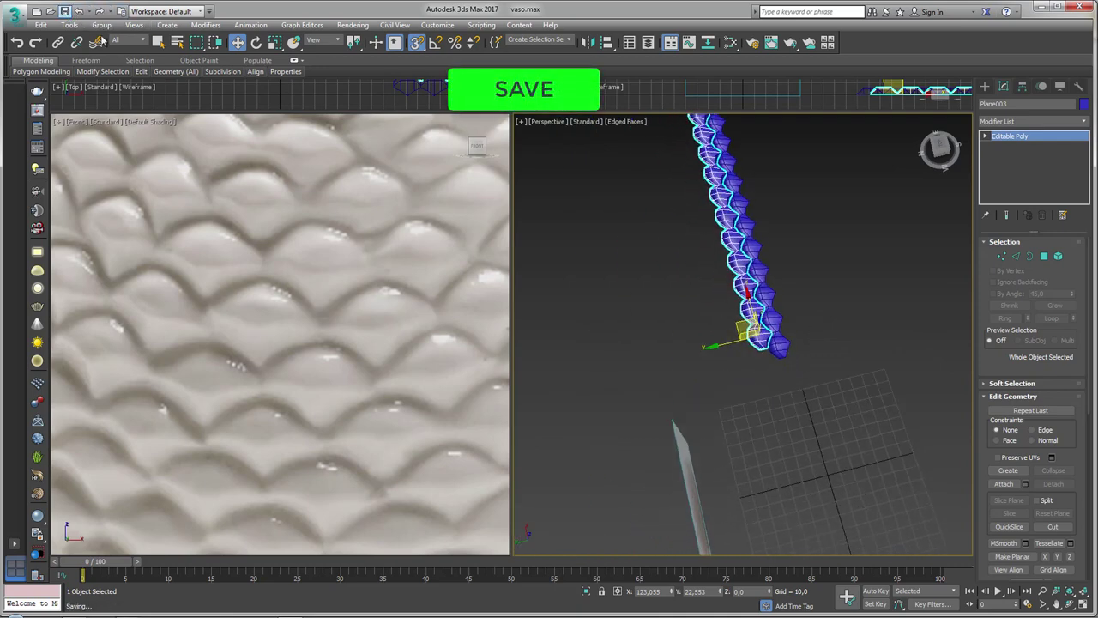
left_click(1004, 483)
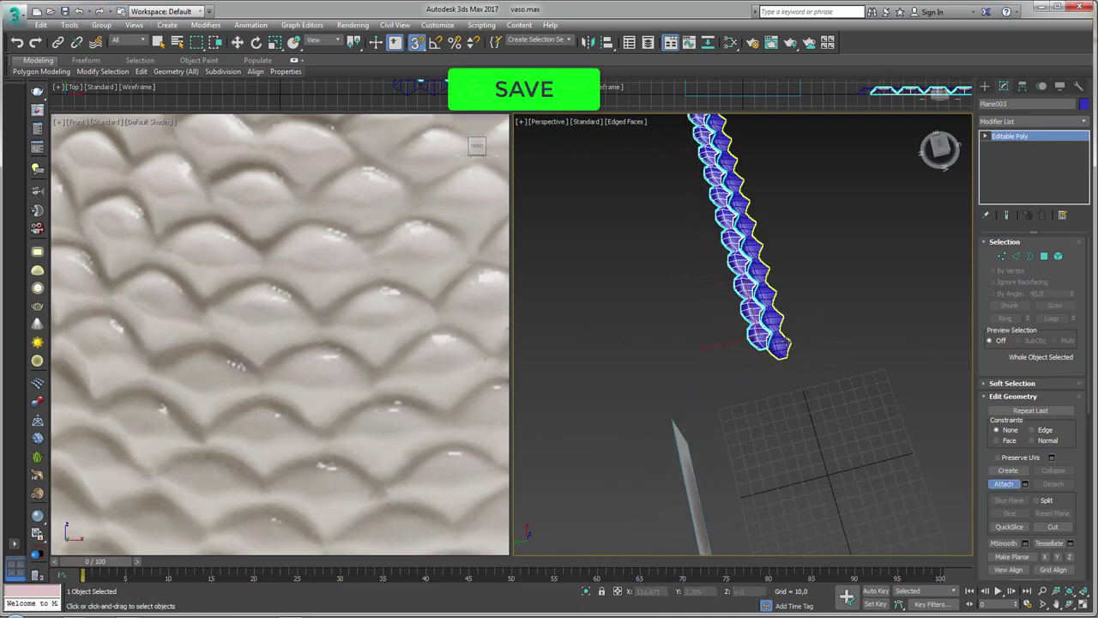
left_click(785, 341)
scroll(819, 317, "up", 3)
right_click(822, 303)
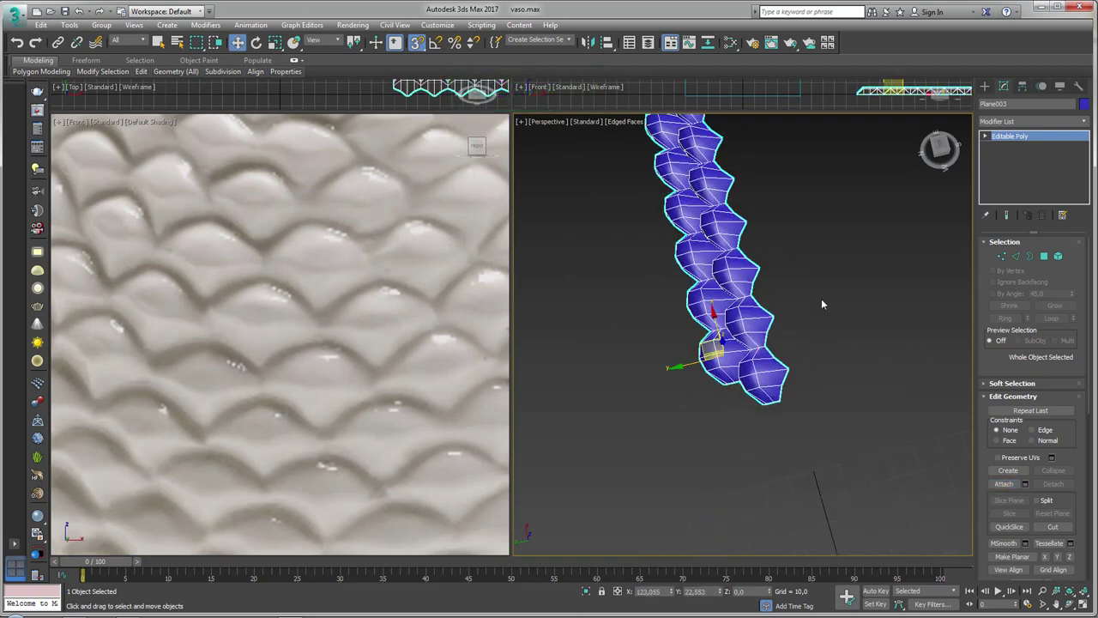
Step: Select the seam vertices where the two strips meet and weld them
left_click(1029, 255)
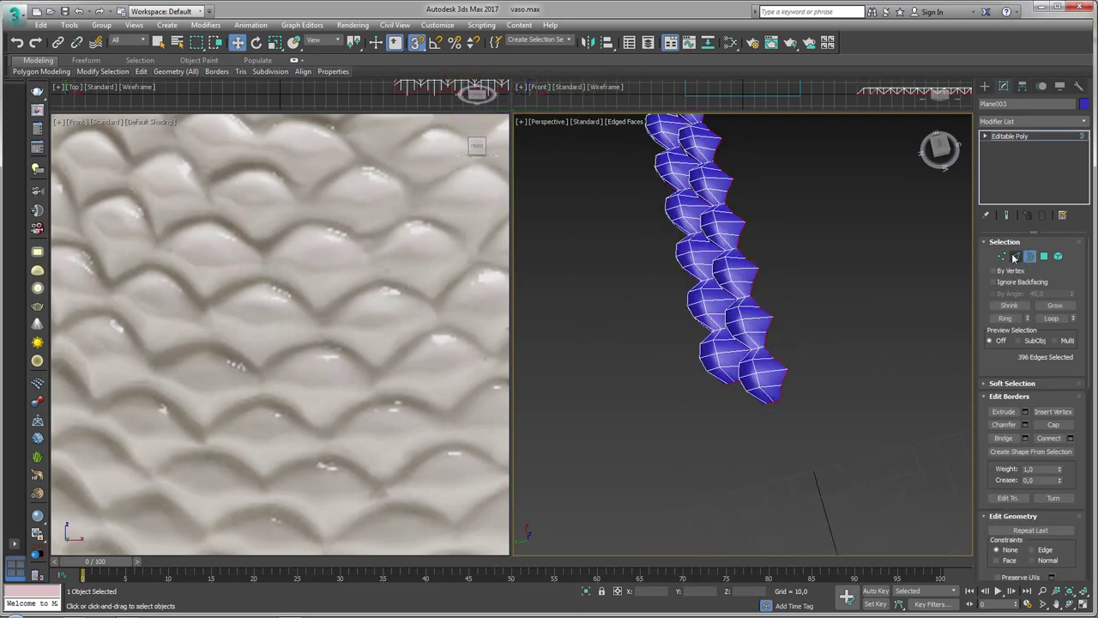
left_click(1002, 258)
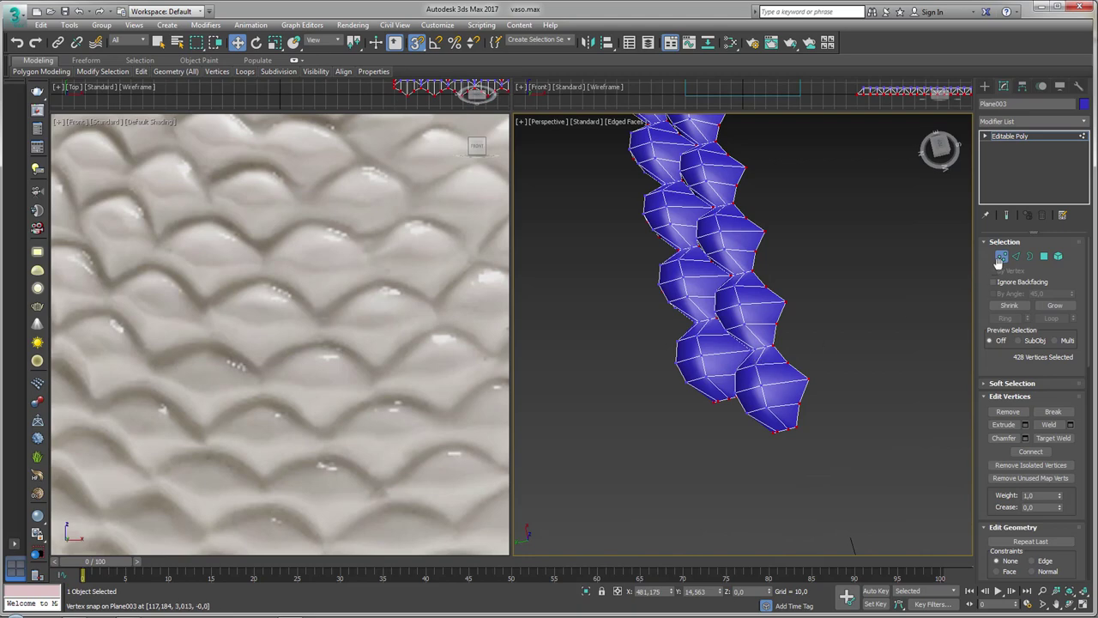
left_click_drag(858, 306, 647, 443, "ctrl")
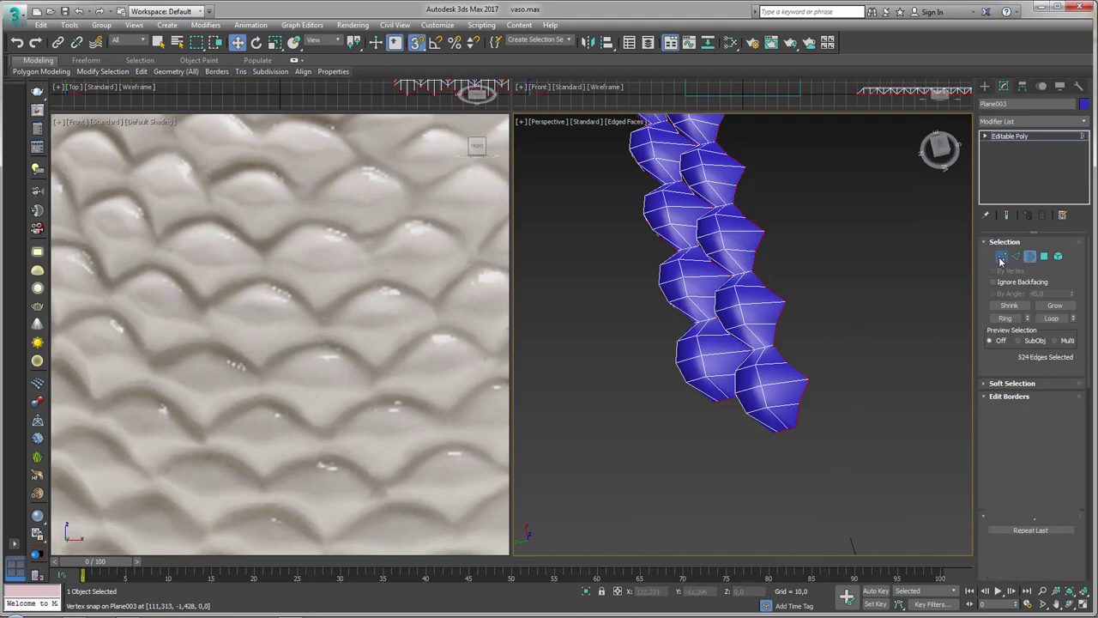
left_click(1048, 424)
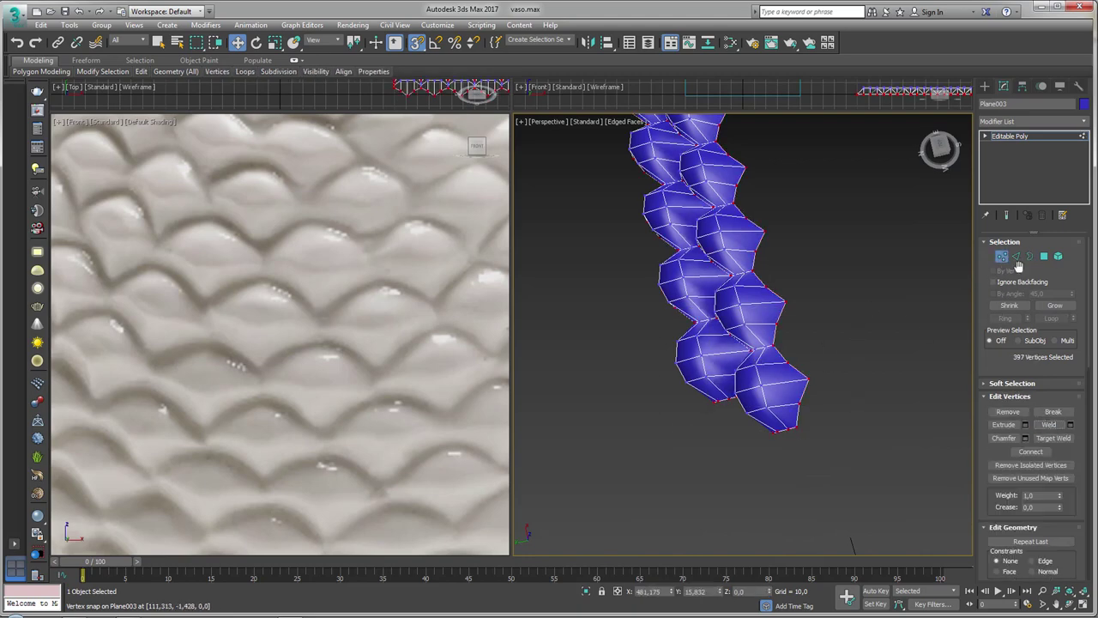
Step: Recentre the view and check the merged strip's remaining open borders and vertices
left_click(1015, 138)
middle_click_drag(738, 382, 858, 330)
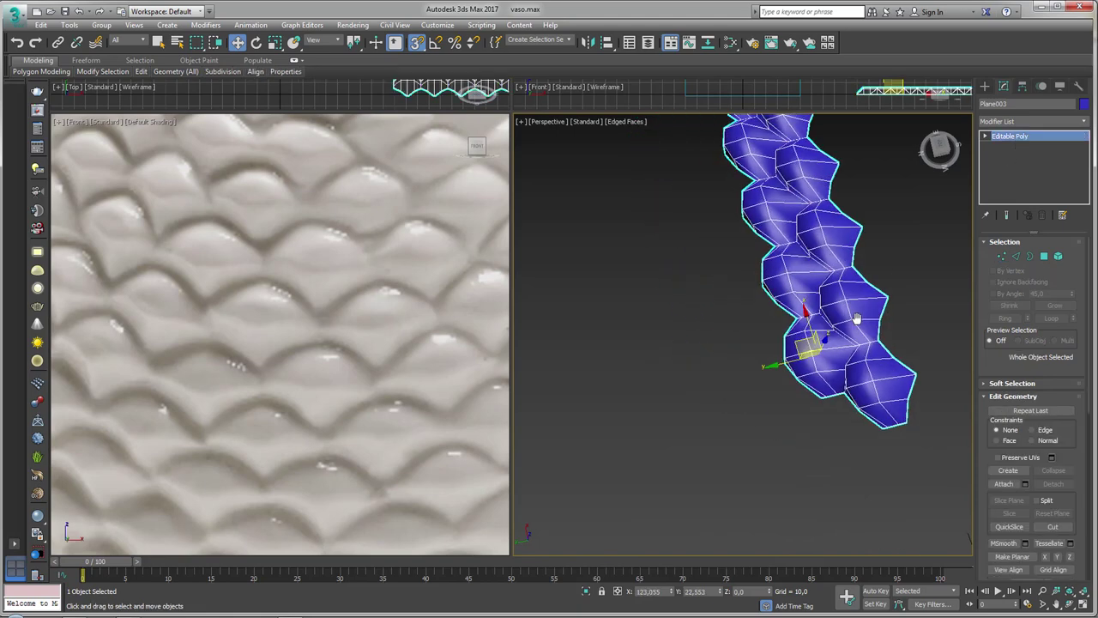
scroll(898, 325, "up", 3)
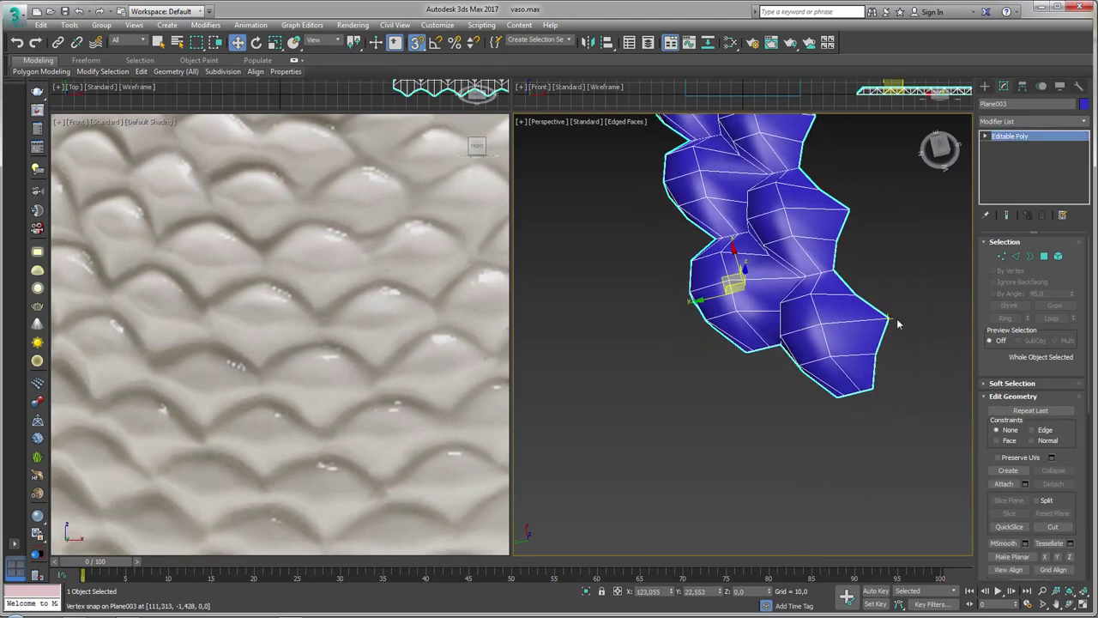
left_click(1029, 256)
left_click(1002, 255, "ctrl")
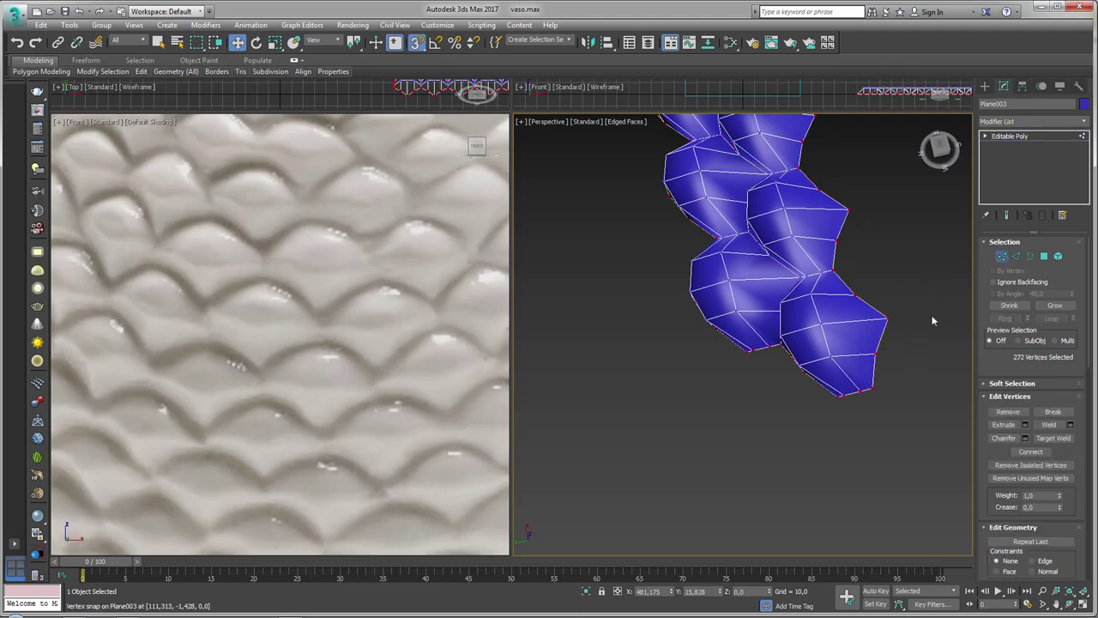
Step: Shift-drag a vertex-snapped clone of the double strip as 16 copies (Plane004–Plane019), then save vaso.max
left_click(1015, 138)
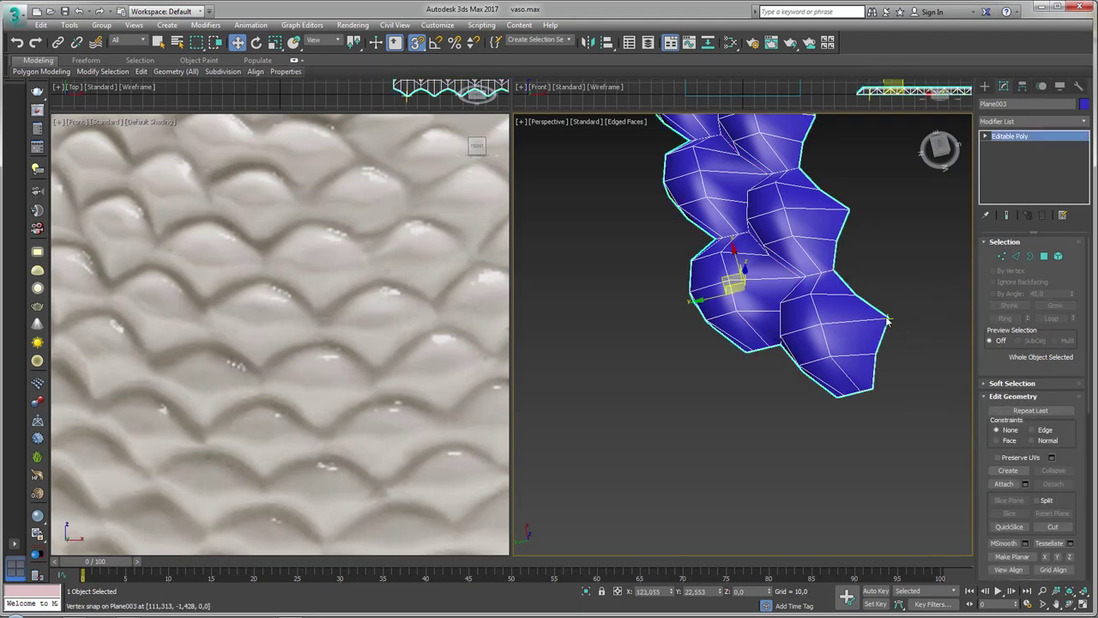
left_click_drag(886, 318, 749, 355, "shift")
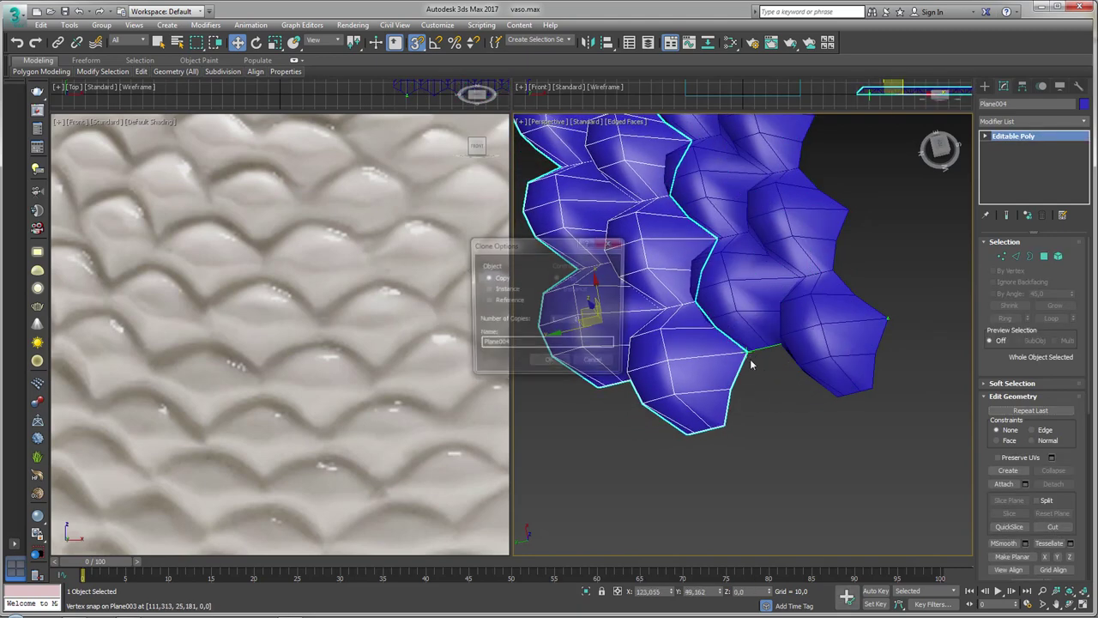
left_click_drag(524, 236, 663, 288)
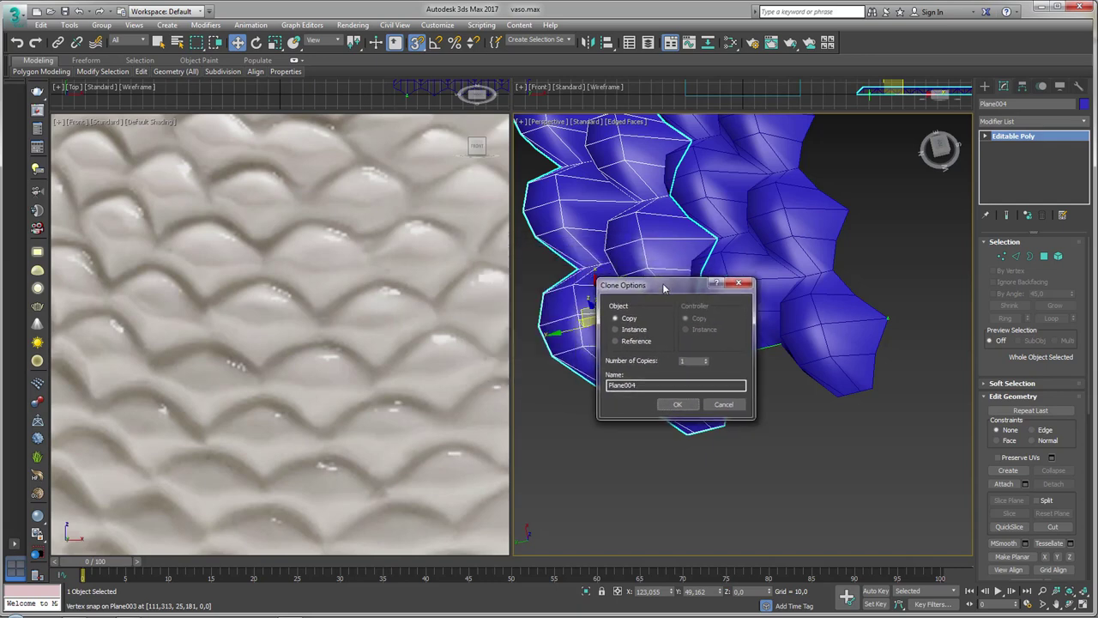
left_click(694, 361)
type("6")
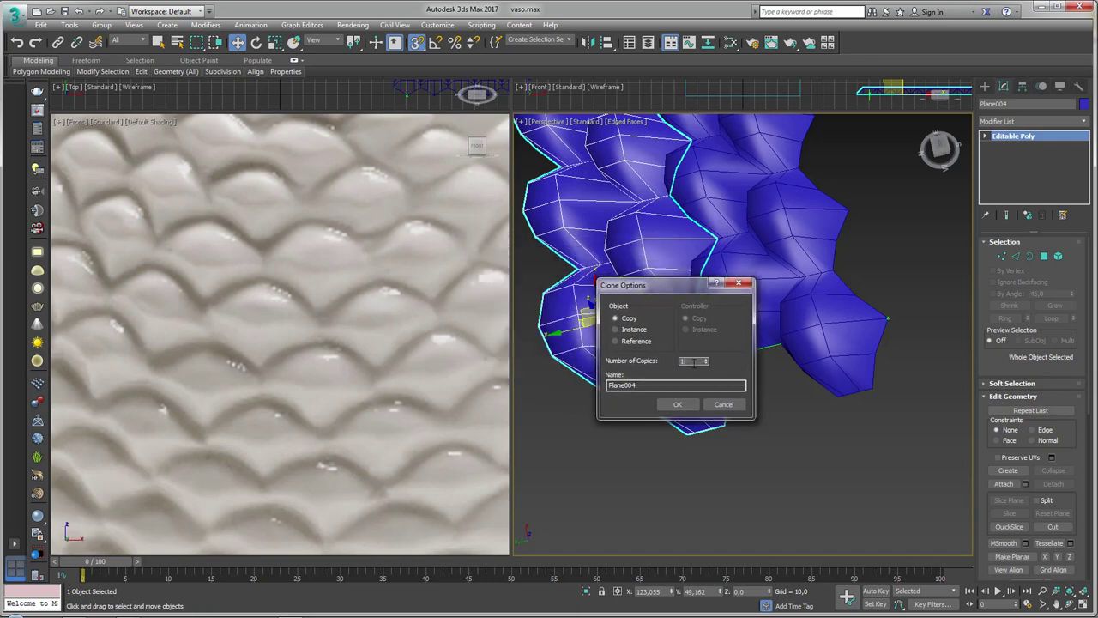
left_click(677, 404)
scroll(712, 395, "down", 3)
scroll(840, 350, "down", 3)
mouse_move(840, 350)
middle_mouse_down("alt")
mouse_move(813, 359)
mouse_move(657, 331)
mouse_move(659, 298)
mouse_move(760, 306)
middle_mouse_up("alt")
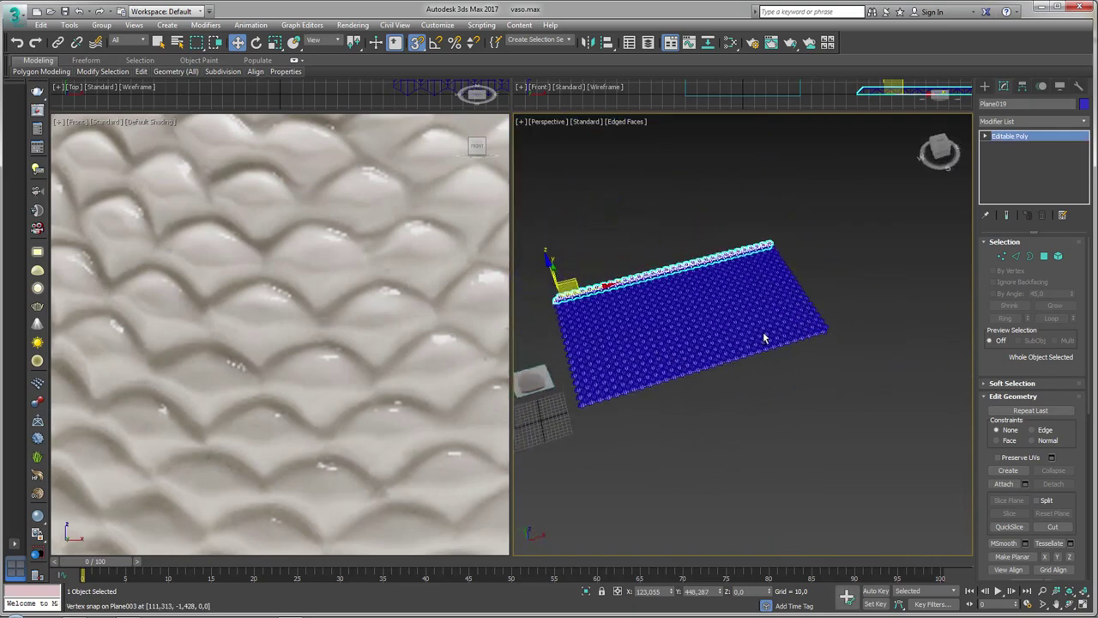
key("ctrl+s")
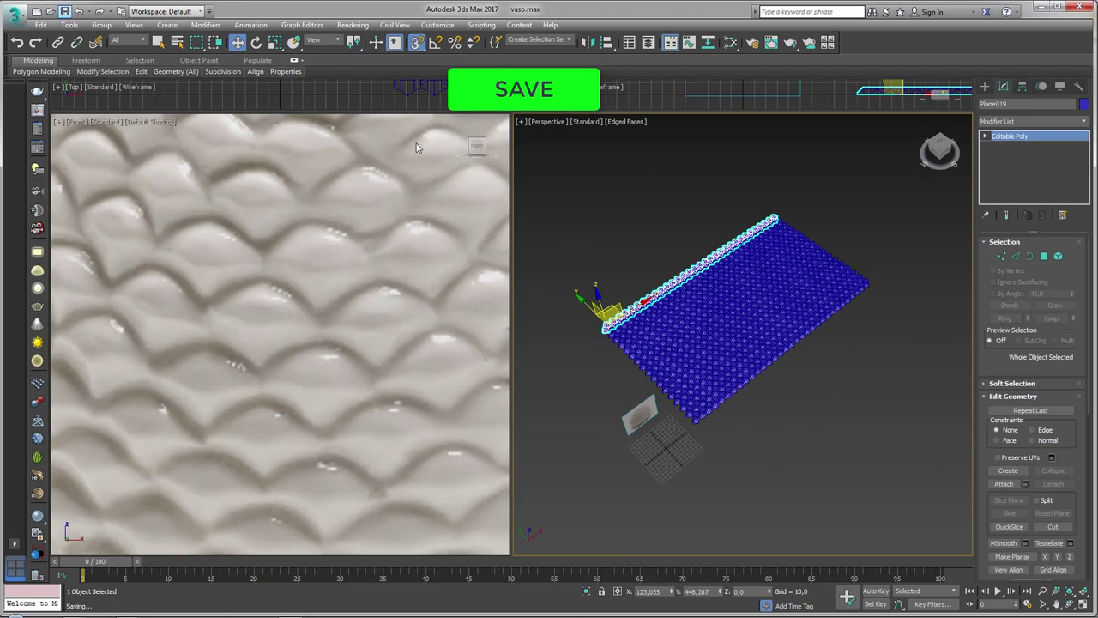
Step: Select all seventeen strips of the sheet and isolate them in the viewports
scroll(725, 444, "up", 3)
scroll(731, 435, "up", 1)
left_click(708, 418)
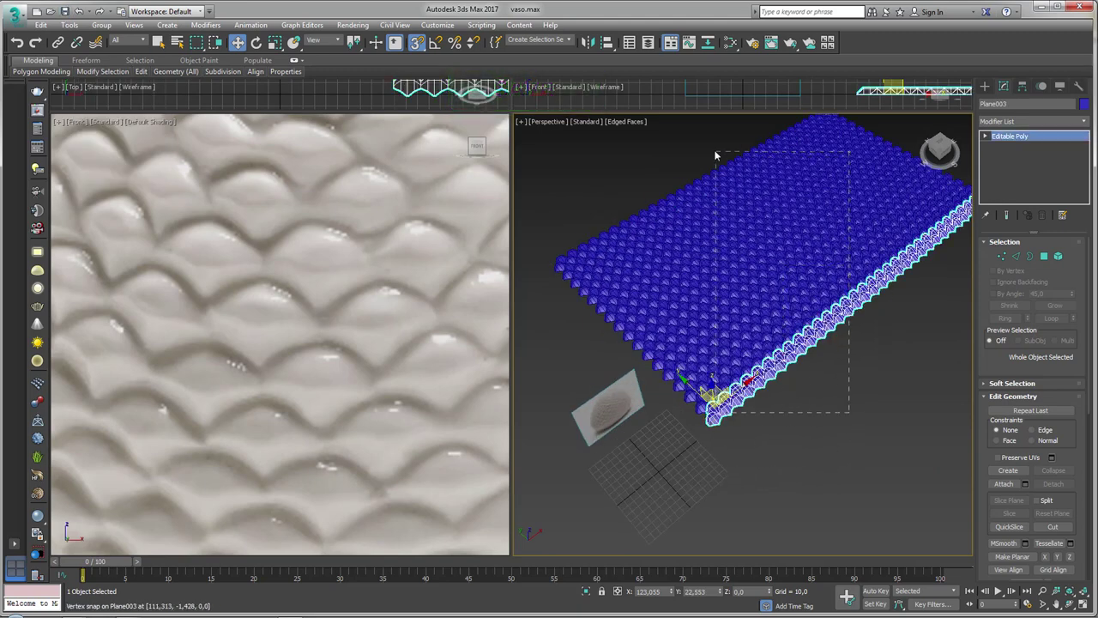
left_click_drag(715, 156, 704, 554)
left_click(586, 592)
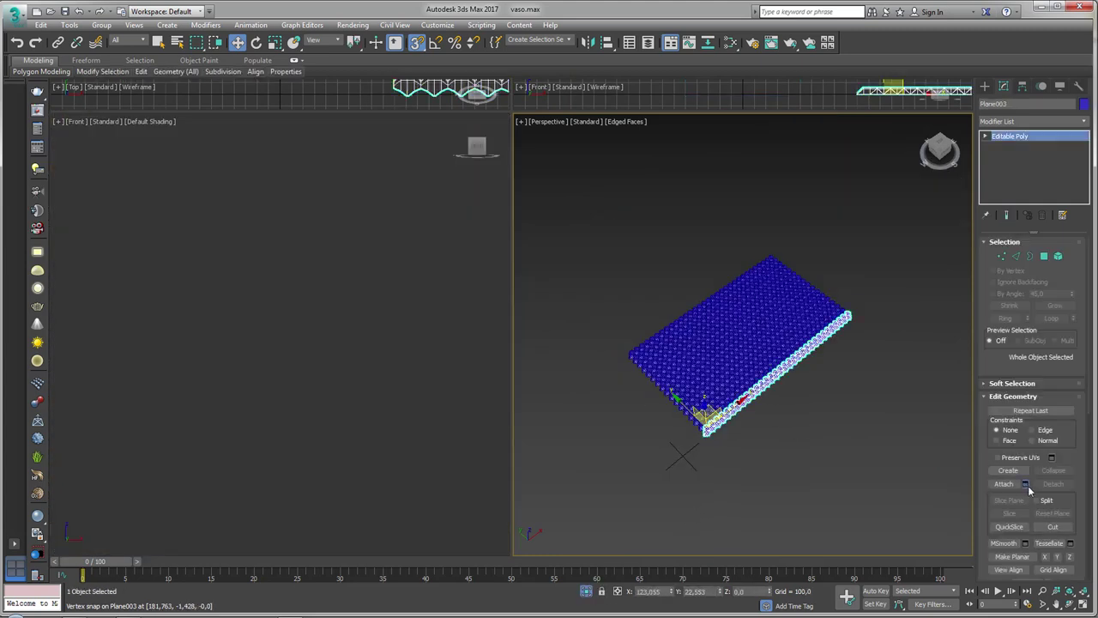
Step: Use Attach List to merge Plane004 through Plane019 into Plane003, then enter Vertex level
left_click(1027, 485)
left_click(52, 80)
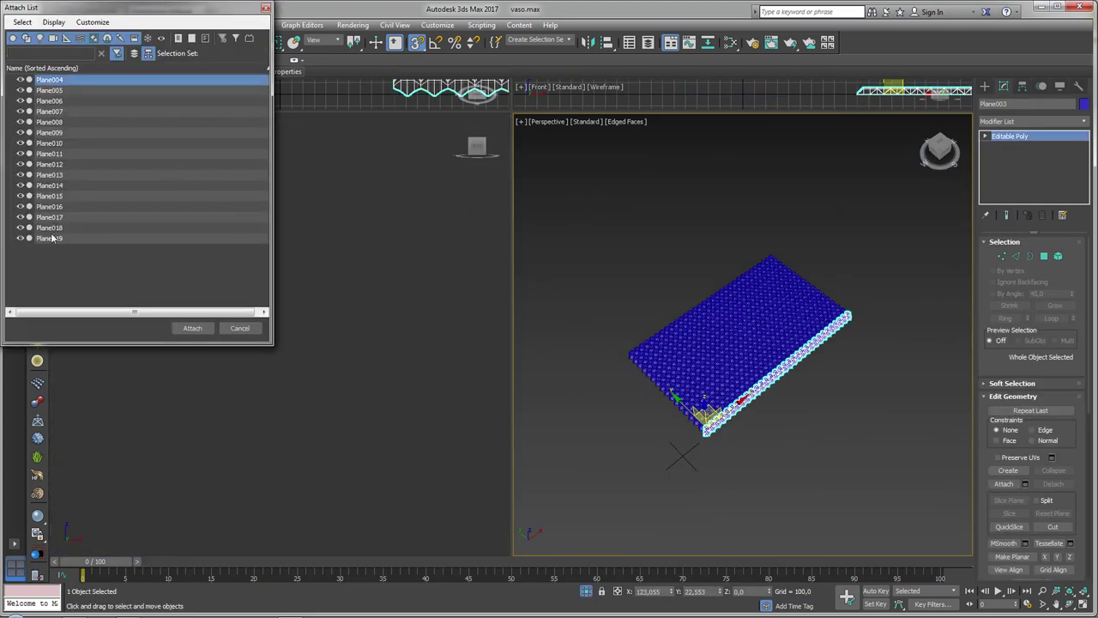
left_click(111, 238, "shift")
left_click(190, 330)
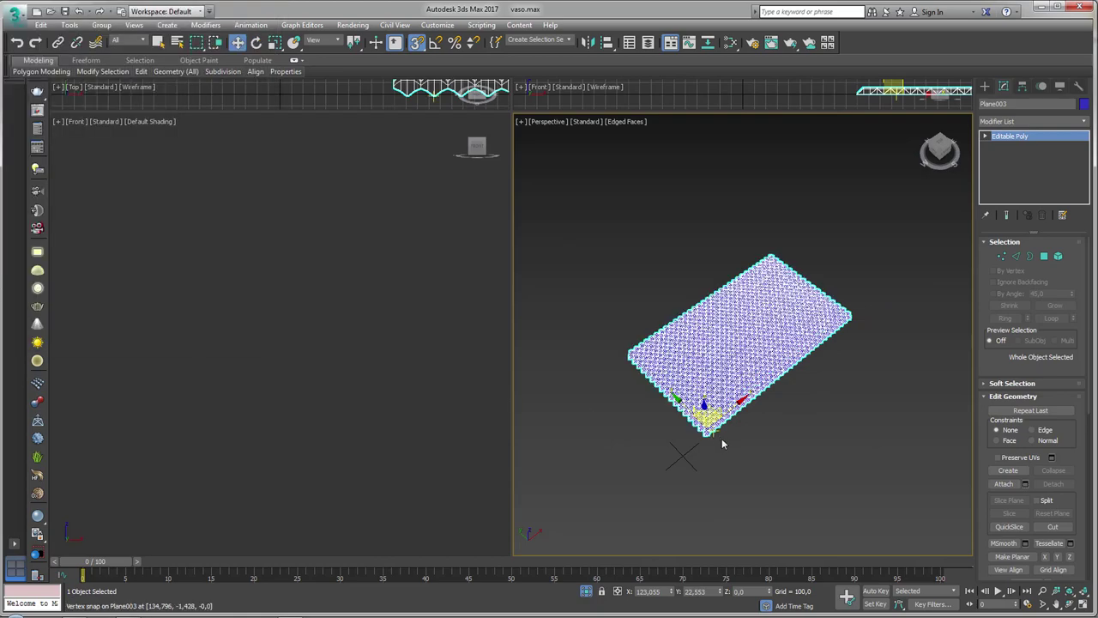
mouse_move(722, 439)
middle_mouse_down("alt")
mouse_move(758, 445)
mouse_move(846, 400)
mouse_move(910, 336)
mouse_move(899, 282)
middle_mouse_up("alt")
scroll(849, 394, "up", 3)
left_click(1002, 256)
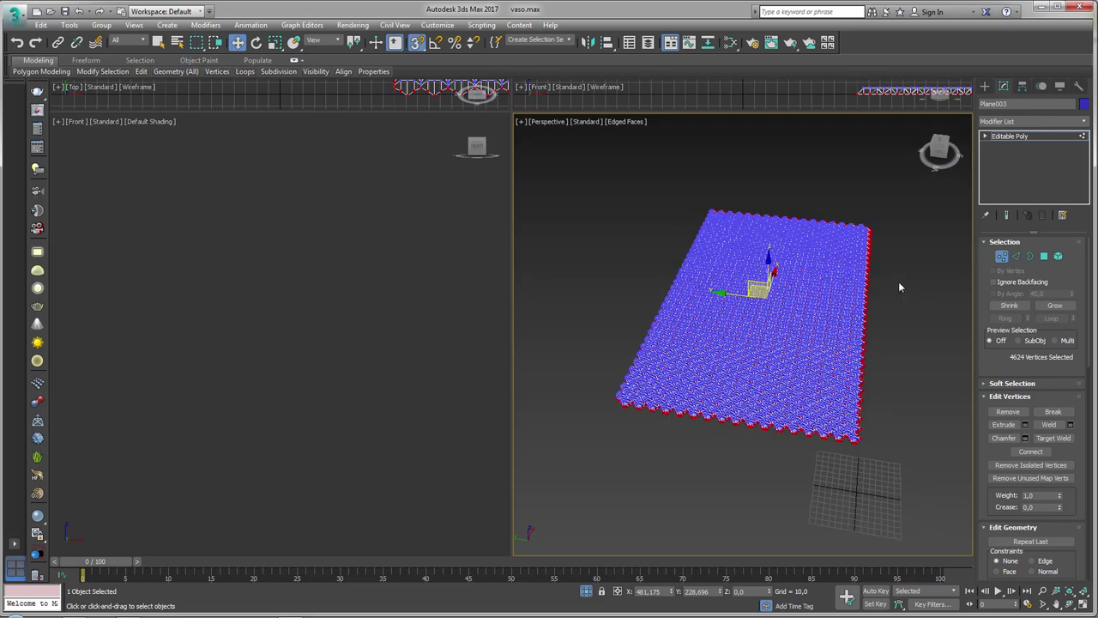
Step: Save the scene file before welding
left_click(65, 13)
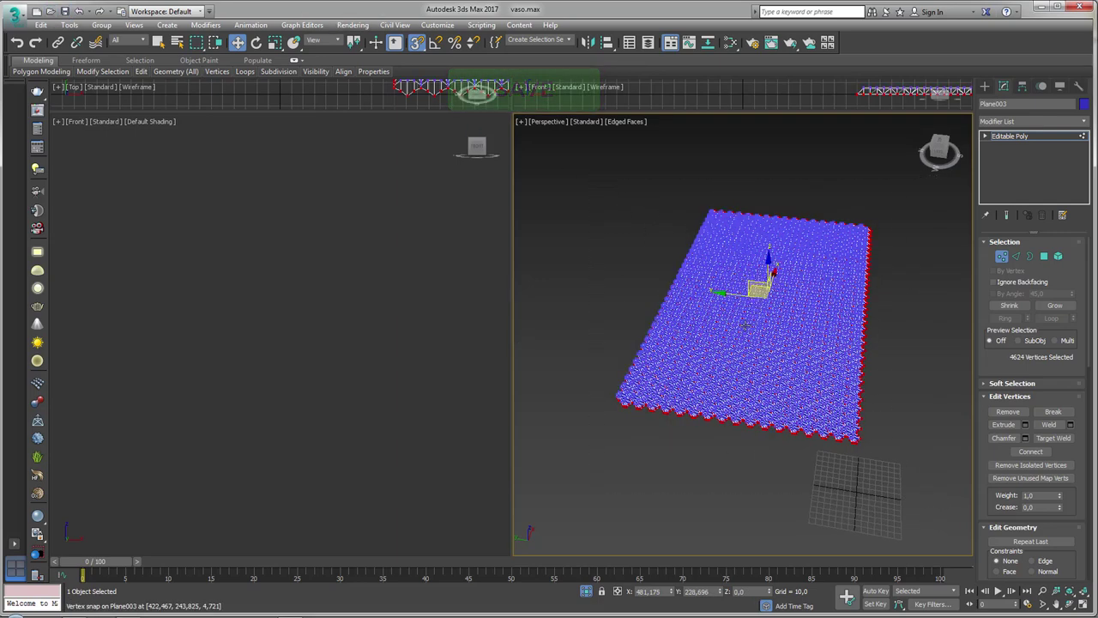
scroll(801, 333, "up", 2)
scroll(829, 422, "up", 3)
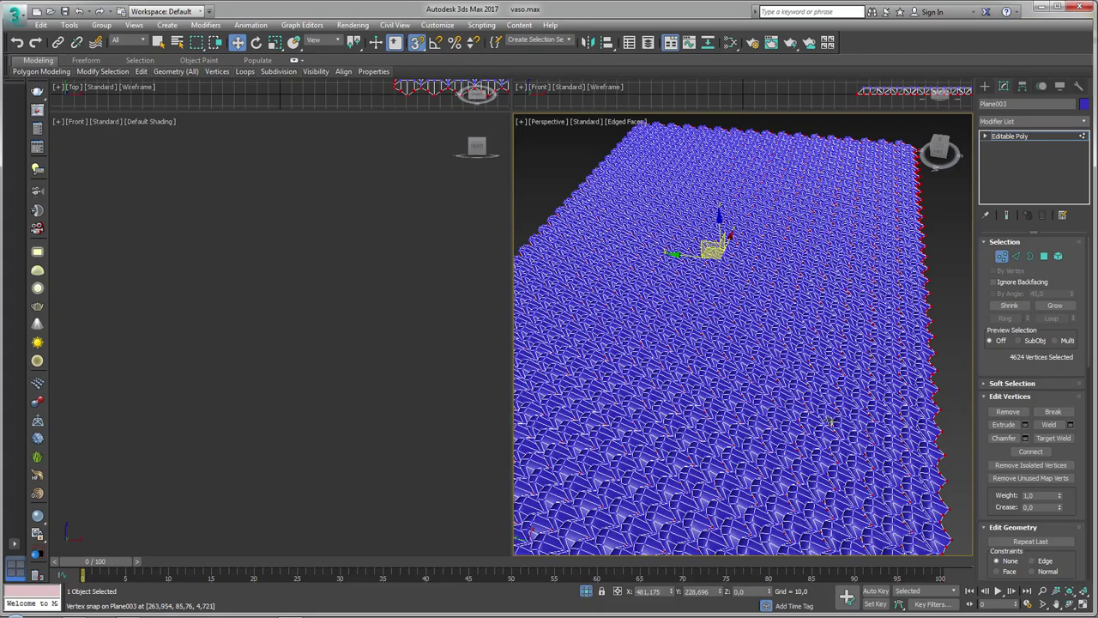
scroll(824, 392, "up", 2)
Step: Weld the coincident vertices, reducing Plane003 from 4624 to 2592 vertices, and exit to object level
left_click(1054, 427)
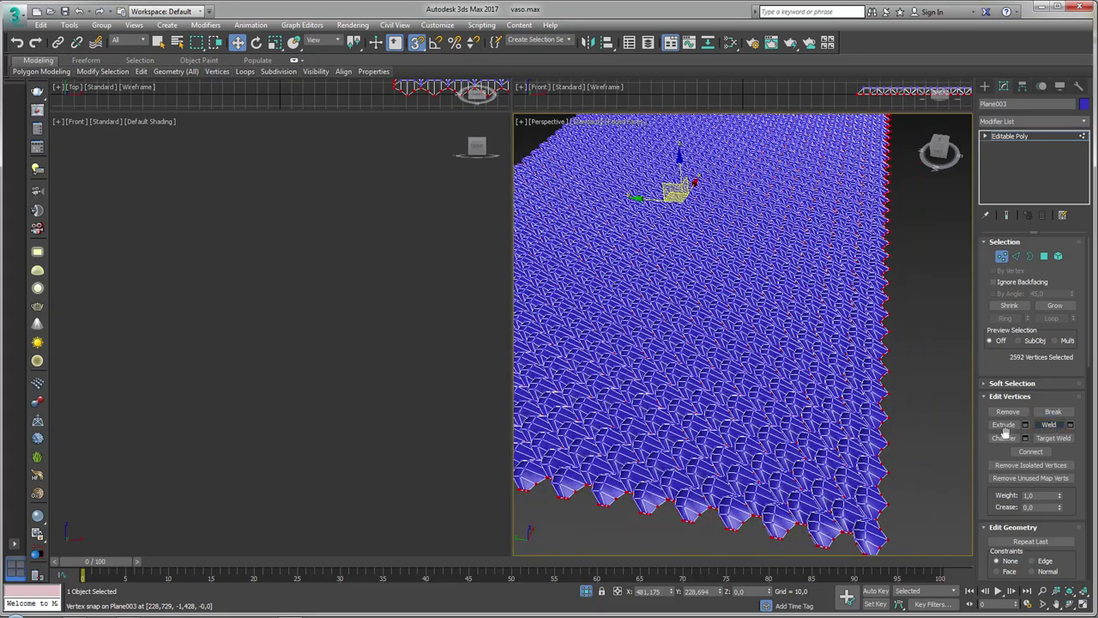
mouse_move(890, 436)
middle_mouse_down("alt")
mouse_move(779, 441)
mouse_move(1066, 162)
middle_mouse_up("alt")
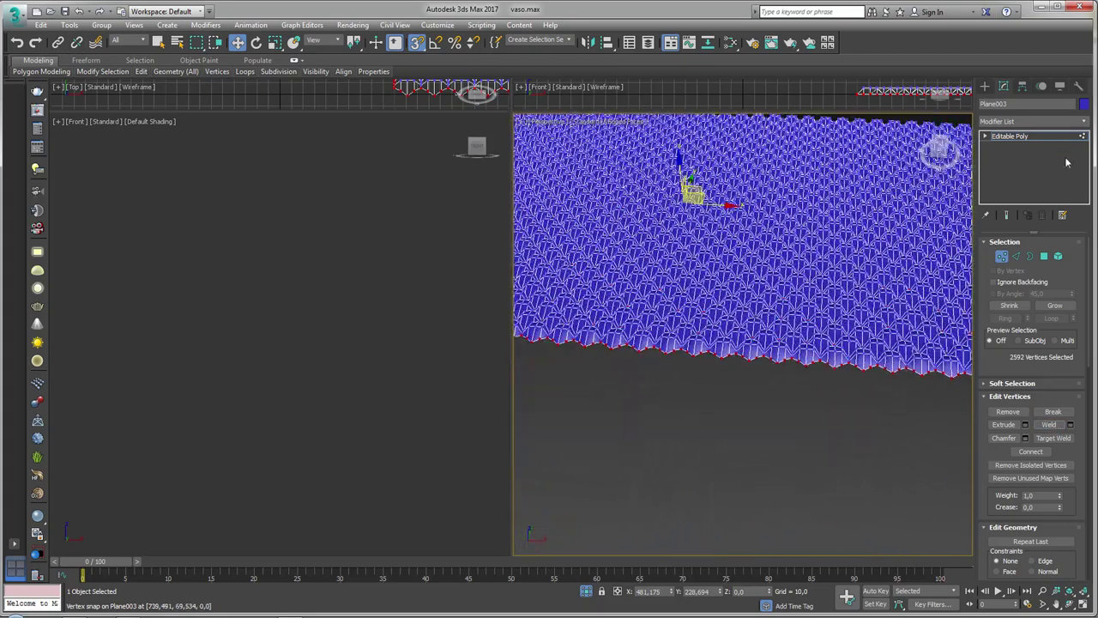
left_click(1026, 137)
scroll(855, 211, "down", 5)
mouse_move(855, 211)
middle_mouse_down("alt")
mouse_move(819, 300)
mouse_move(827, 363)
middle_mouse_up("alt")
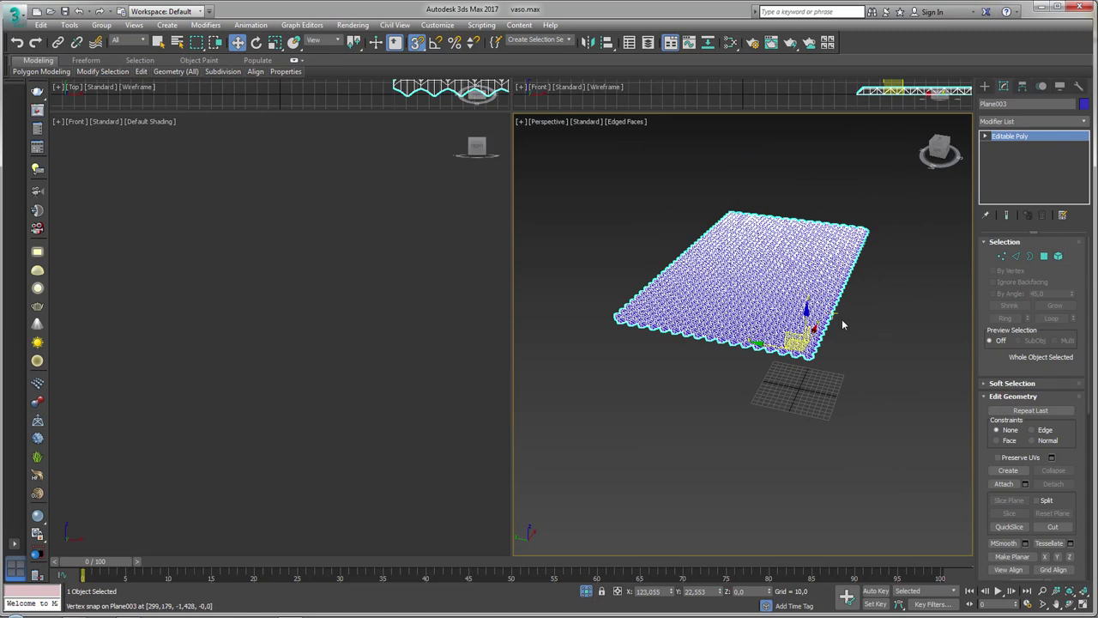
Step: Select the whole plane as an element and rotate it upright with angle snap on
left_click(1058, 256)
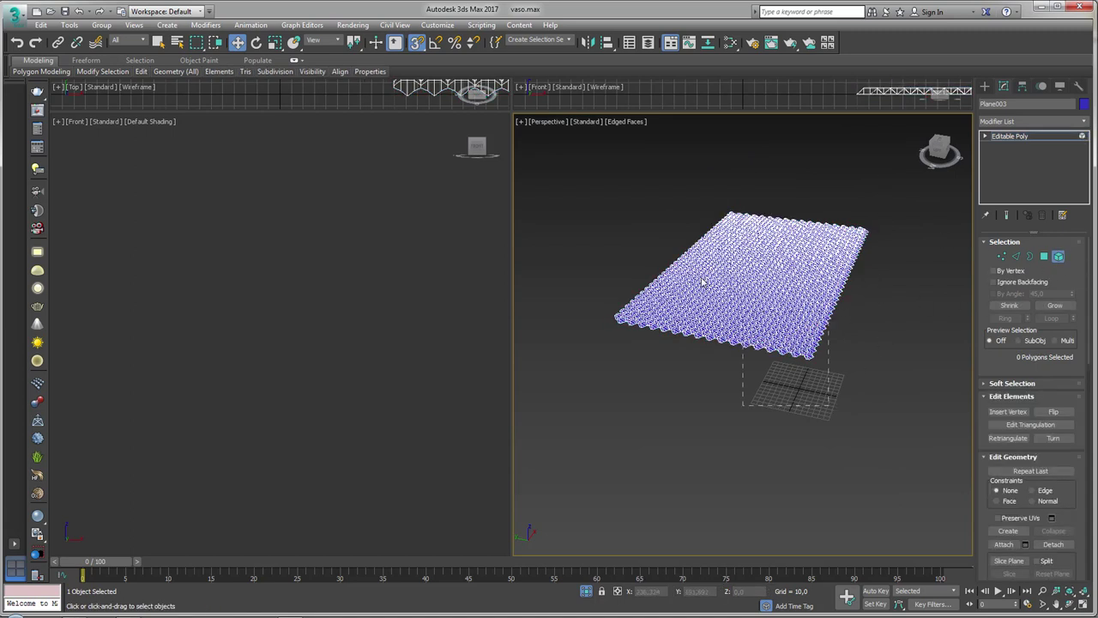
left_click(791, 277)
key("e")
mouse_move(766, 249)
left_mouse_down()
mouse_move(812, 292)
mouse_move(799, 289)
left_mouse_up()
key("a")
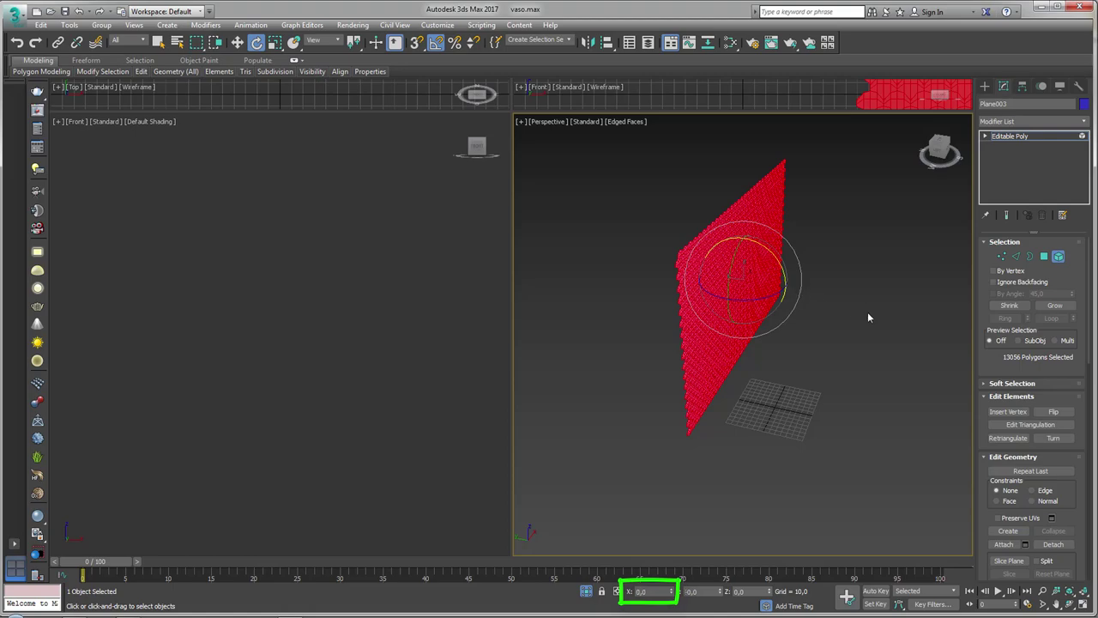
middle_click_drag(867, 318, 826, 318, "alt")
Step: Centre Plane003's pivot on the object using Affect Pivot Only, then return to Modify
left_click(1010, 135)
mouse_move(904, 203)
middle_mouse_down("alt")
mouse_move(845, 239)
mouse_move(887, 260)
middle_mouse_up("alt")
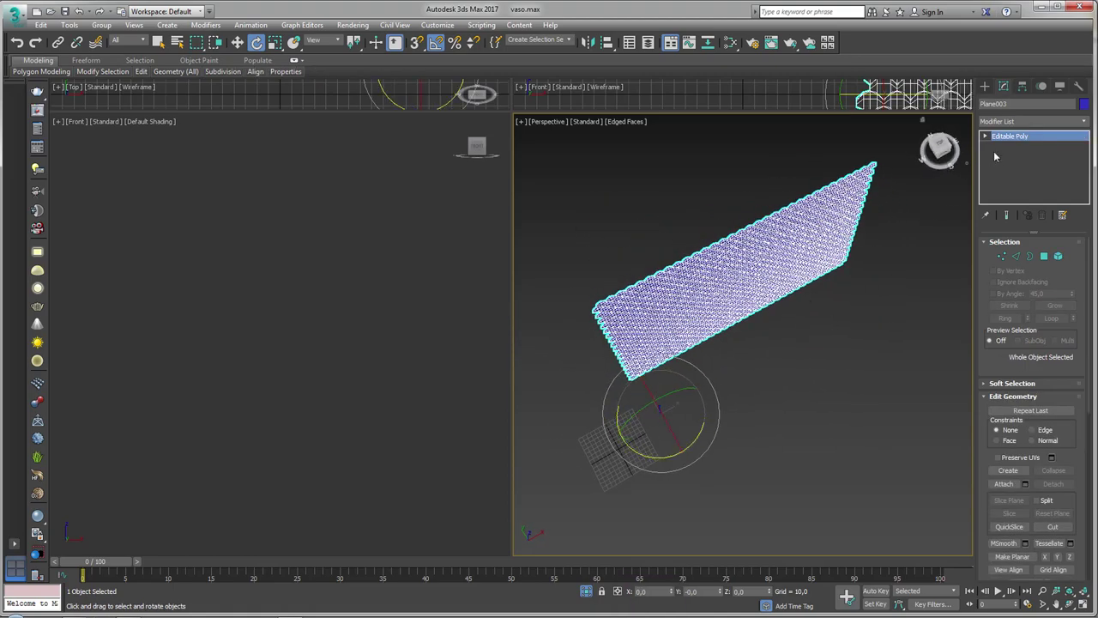
left_click(1022, 87)
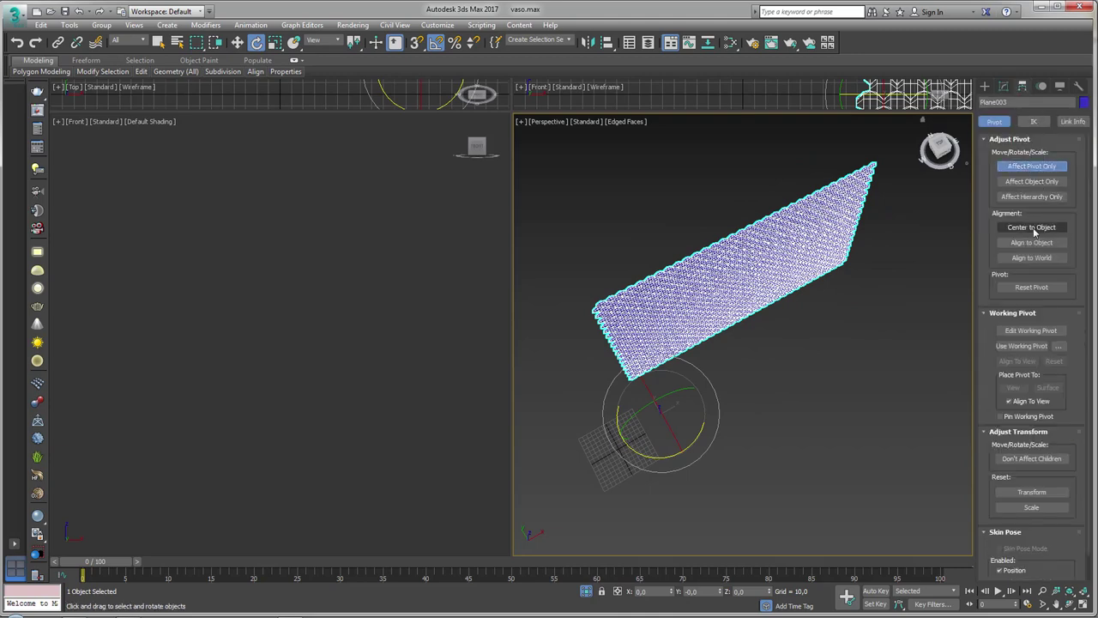
left_click(1032, 227)
mouse_move(829, 318)
middle_mouse_down("alt")
mouse_move(917, 294)
mouse_move(820, 260)
mouse_move(967, 124)
middle_mouse_up("alt")
left_click(1024, 166)
left_click(1006, 87)
mouse_move(938, 183)
middle_mouse_down("alt")
mouse_move(919, 340)
mouse_move(935, 326)
middle_mouse_up("alt")
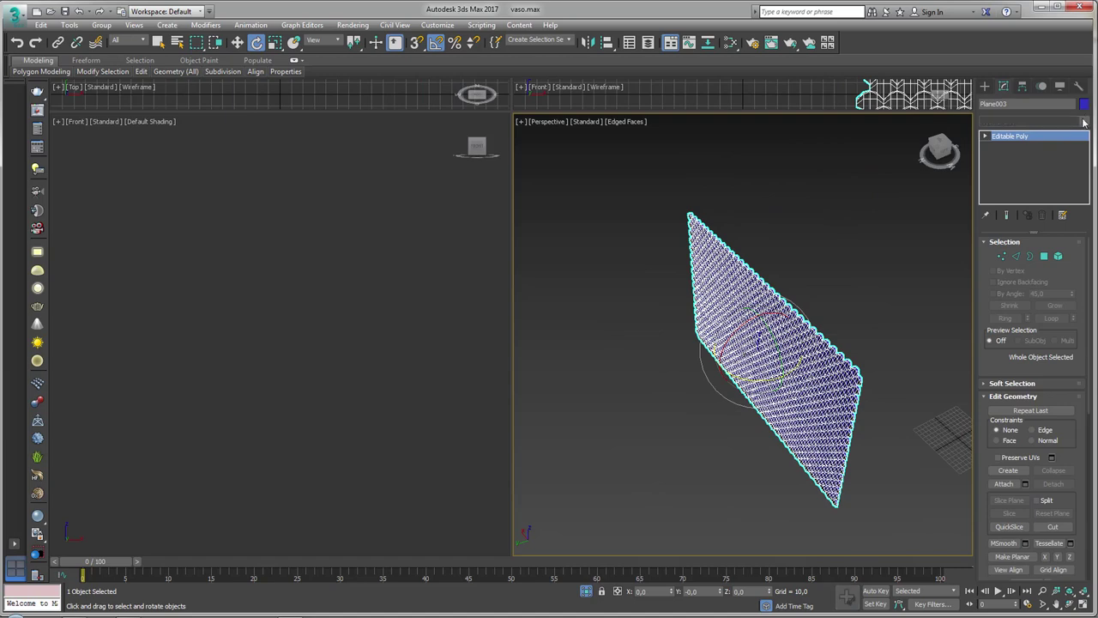
Step: Add a Bend modifier to the plane and set its bend axis to X
left_click(1083, 122)
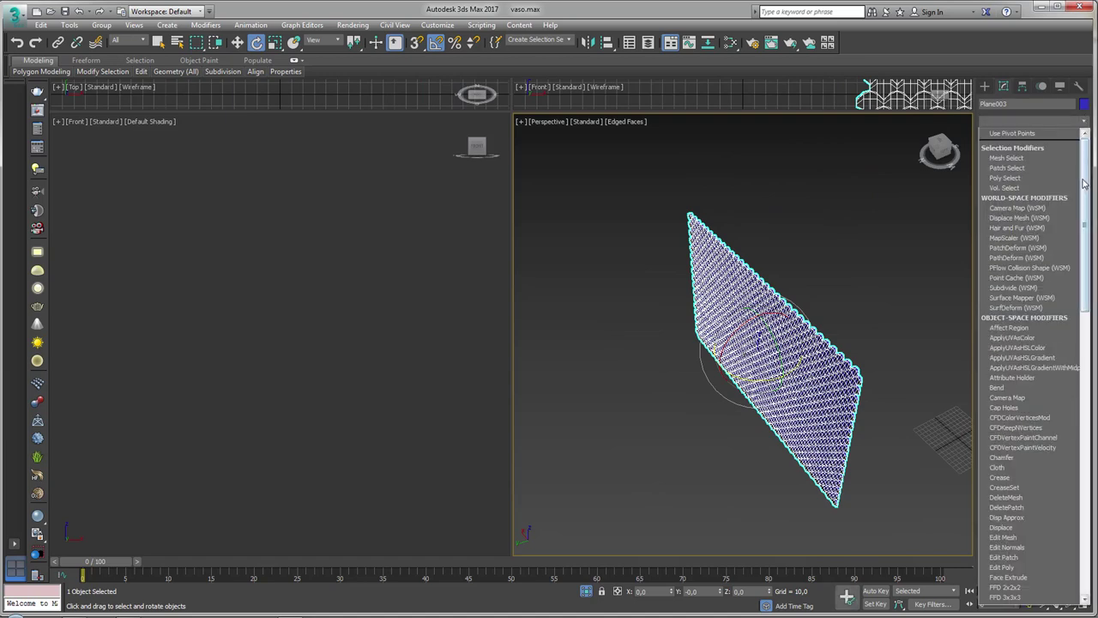
left_click(1006, 388)
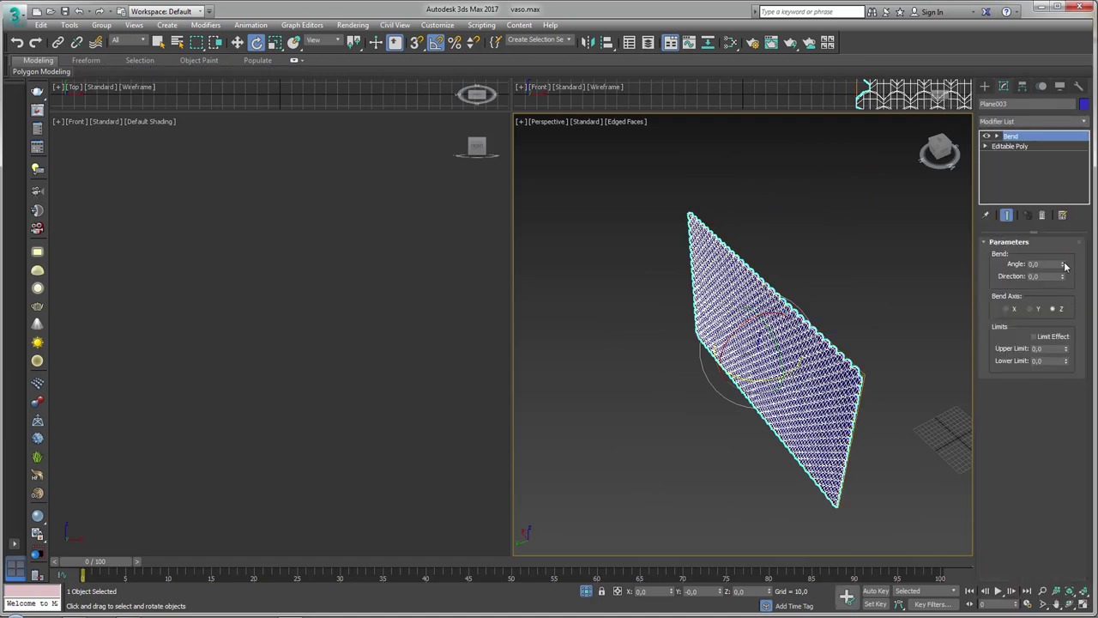
left_click_drag(1064, 266, 1065, 194)
mouse_move(686, 224)
middle_mouse_down("alt")
mouse_move(744, 219)
mouse_move(588, 272)
mouse_move(571, 263)
mouse_move(577, 340)
mouse_move(618, 400)
middle_mouse_up("alt")
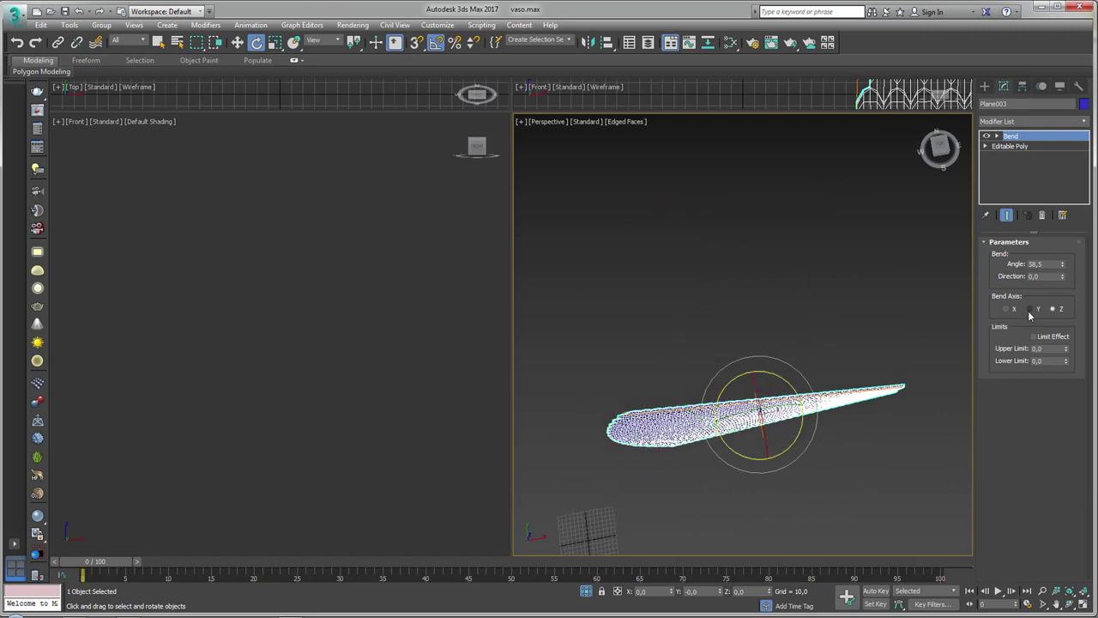
left_click(1033, 312)
mouse_move(826, 360)
middle_mouse_down("alt")
mouse_move(834, 314)
mouse_move(852, 308)
middle_mouse_up("alt")
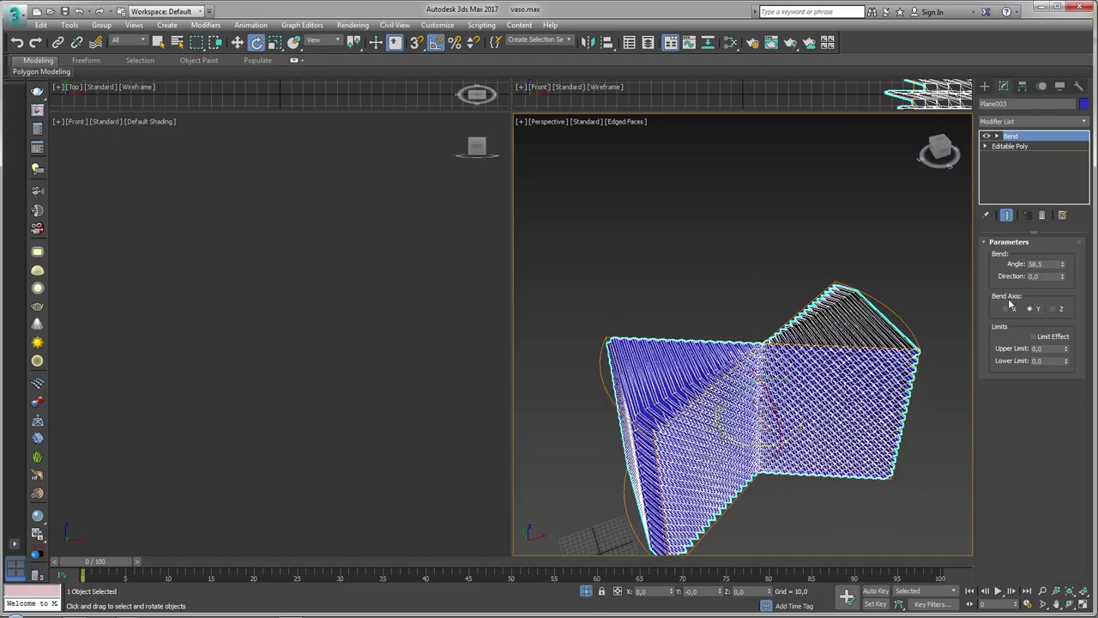
left_click(1007, 309)
middle_click_drag(836, 344, 866, 301, "alt")
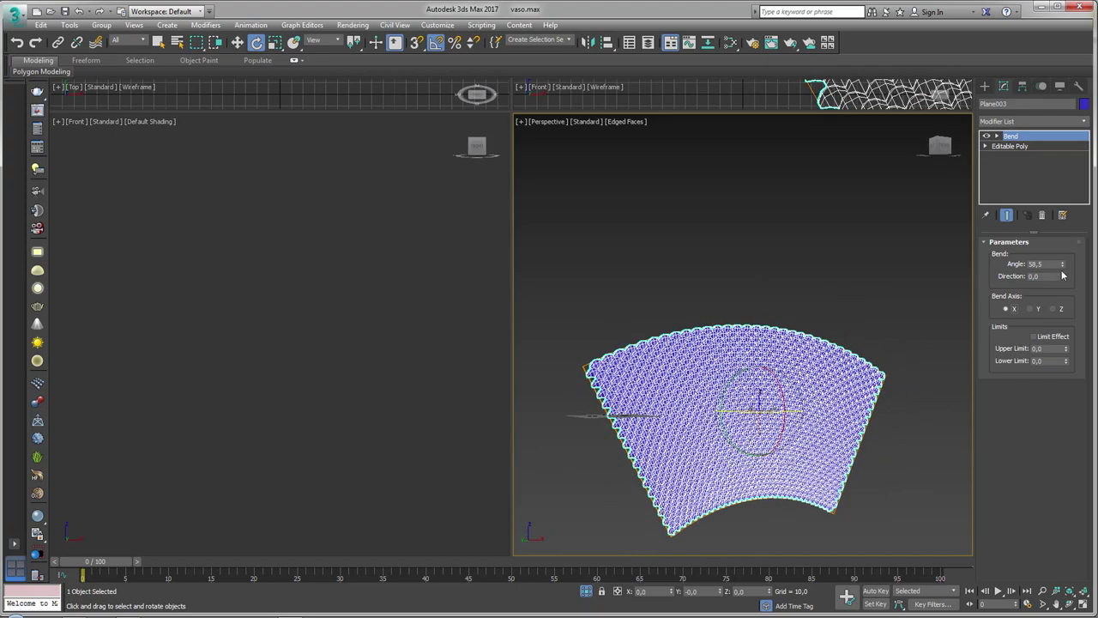
Step: Set bend direction to -90 and raise the angle to about 358.5, curling the sheet into a cylinder
left_click_drag(1062, 264, 1053, 150)
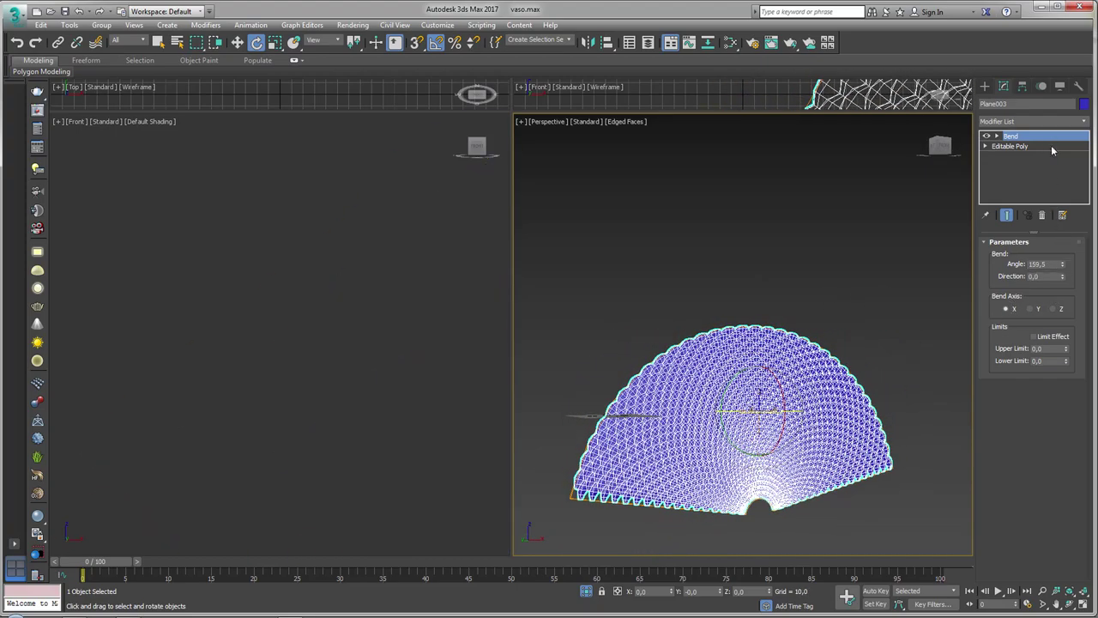
mouse_move(713, 343)
middle_mouse_down("alt")
mouse_move(666, 296)
mouse_move(642, 182)
middle_mouse_up("alt")
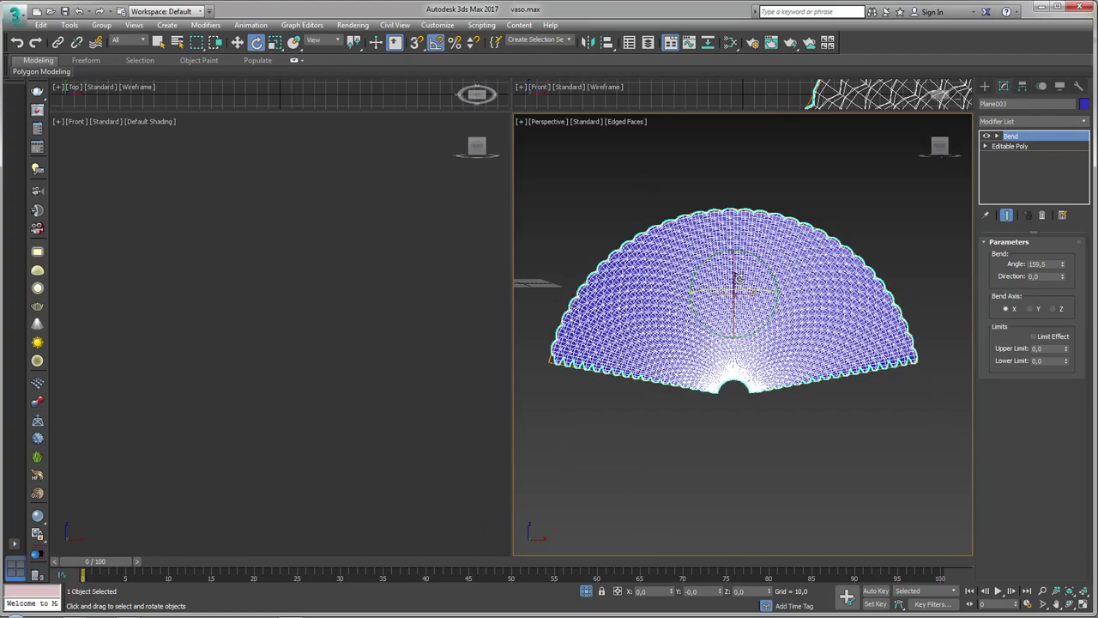
mouse_move(739, 279)
middle_mouse_down("alt")
mouse_move(772, 240)
mouse_move(858, 274)
mouse_move(935, 287)
mouse_move(818, 338)
middle_mouse_up("alt")
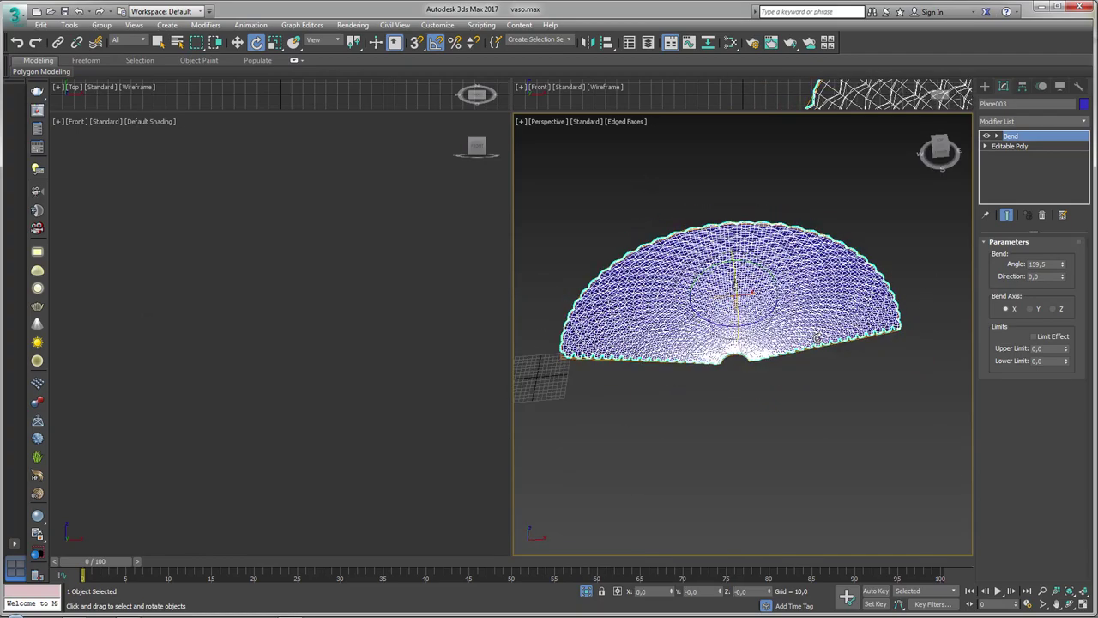
mouse_move(1062, 278)
left_mouse_down()
mouse_move(1074, 369)
mouse_move(1052, 278)
left_mouse_up()
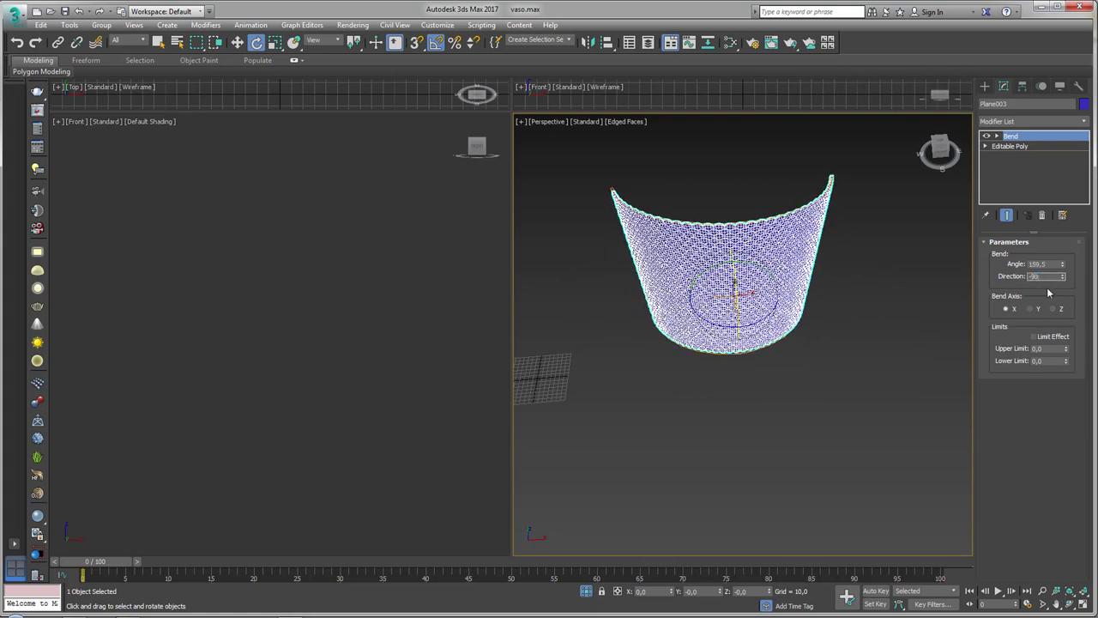
key("Return")
middle_click_drag(632, 373, 829, 465, "alt")
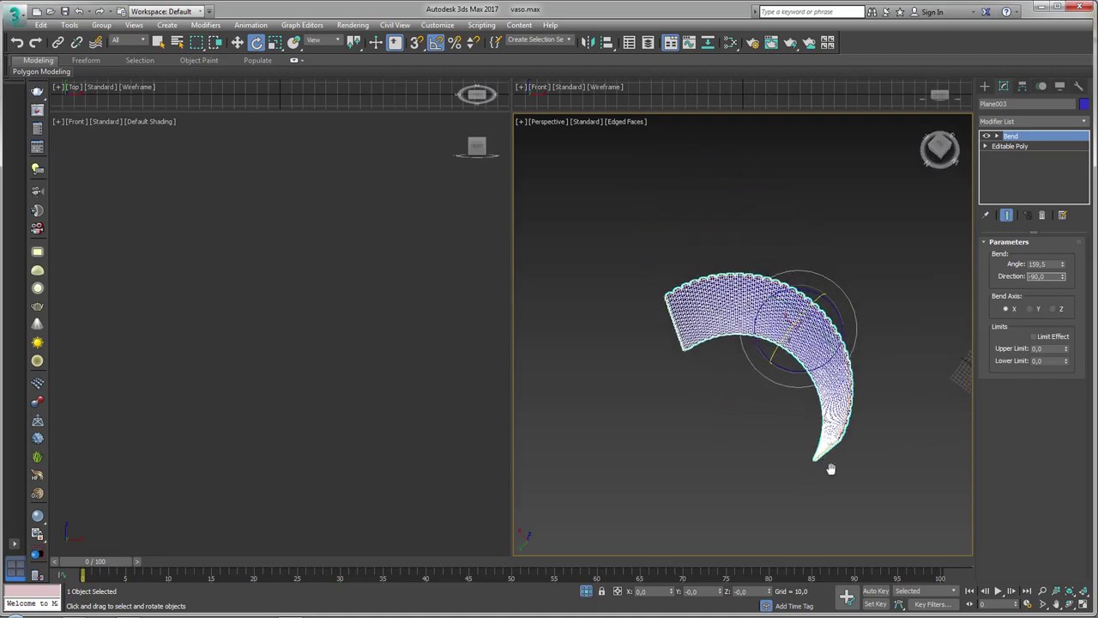
middle_click_drag(944, 304, 1059, 263, "alt")
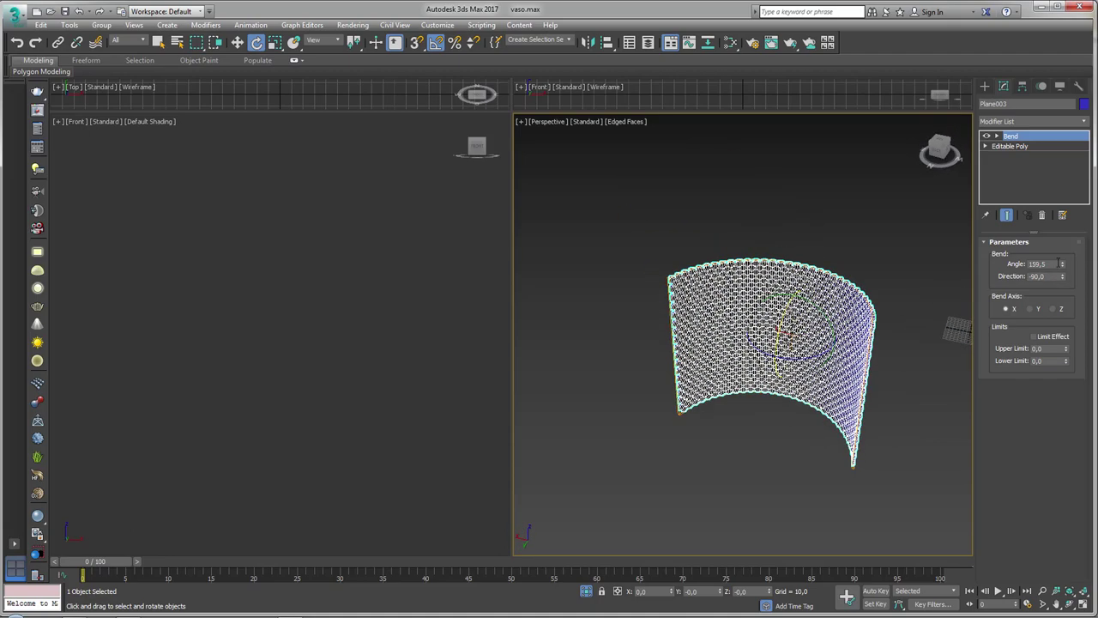
left_click_drag(1066, 268, 1061, 30)
Step: Zoom in on the seam and set the Bend angle to 365.65 so the cylinder closes
scroll(758, 327, "up", 5)
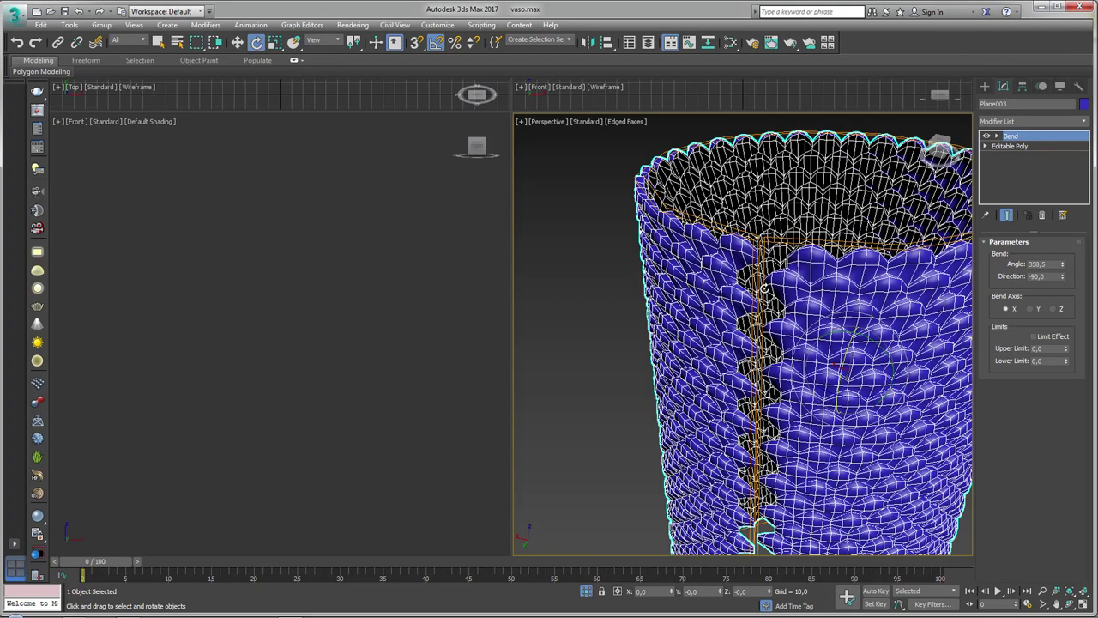
scroll(772, 309, "up", 2)
scroll(799, 315, "up", 2)
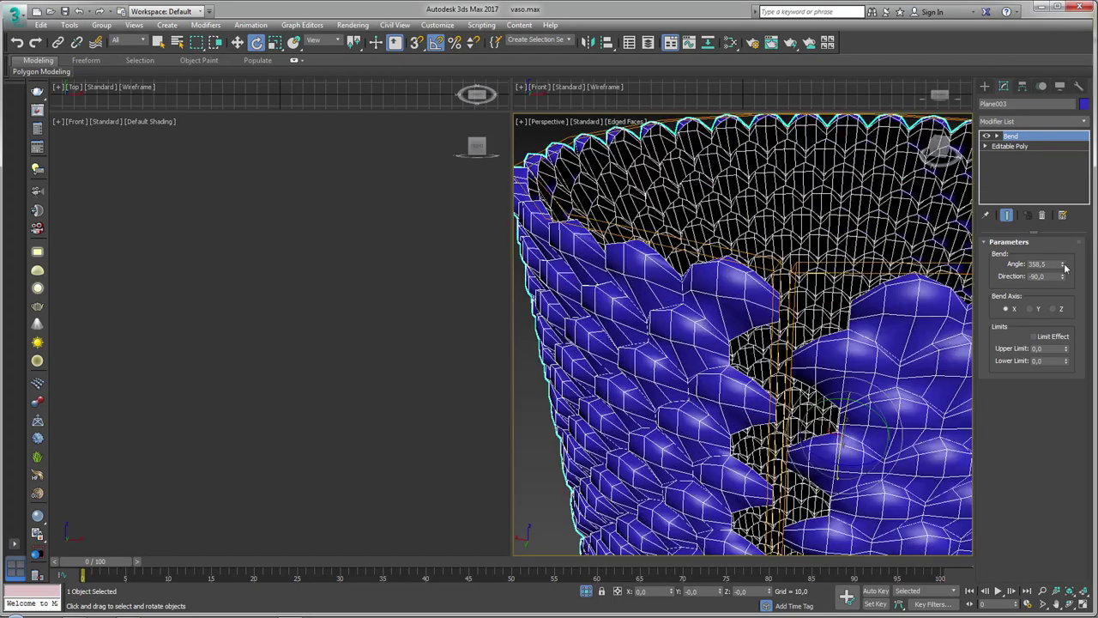
left_click_drag(1067, 268, 1067, 253)
scroll(801, 326, "up", 1)
scroll(815, 309, "up", 3)
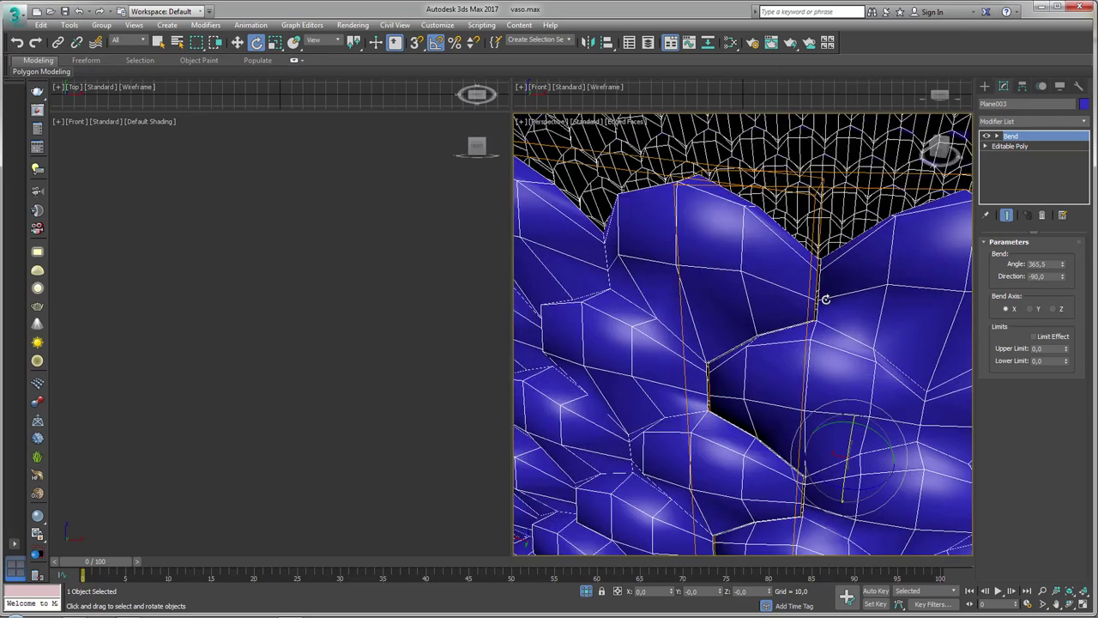
scroll(825, 298, "up", 2)
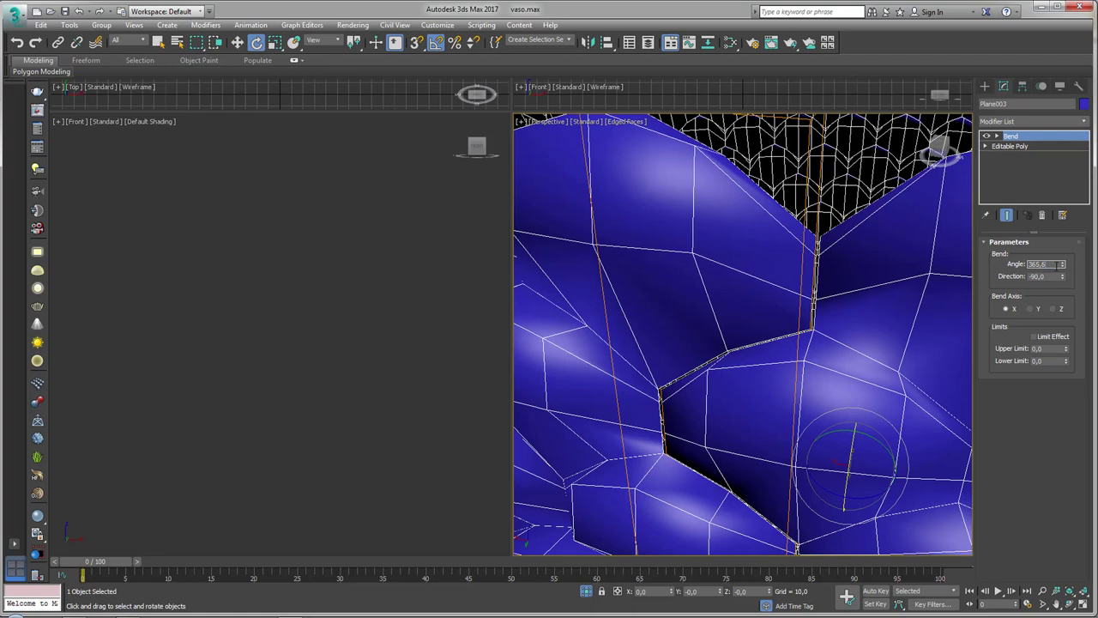
left_click_drag(1057, 265, 1055, 265)
scroll(832, 309, "down", 1)
scroll(796, 314, "down", 5)
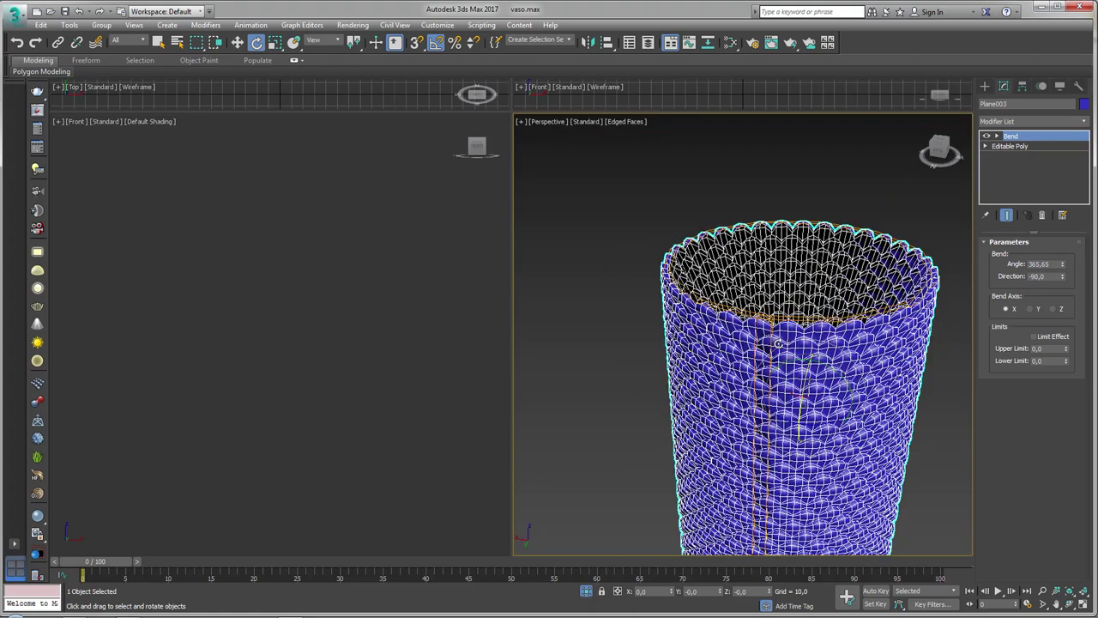
right_click(773, 348)
mouse_move(820, 478)
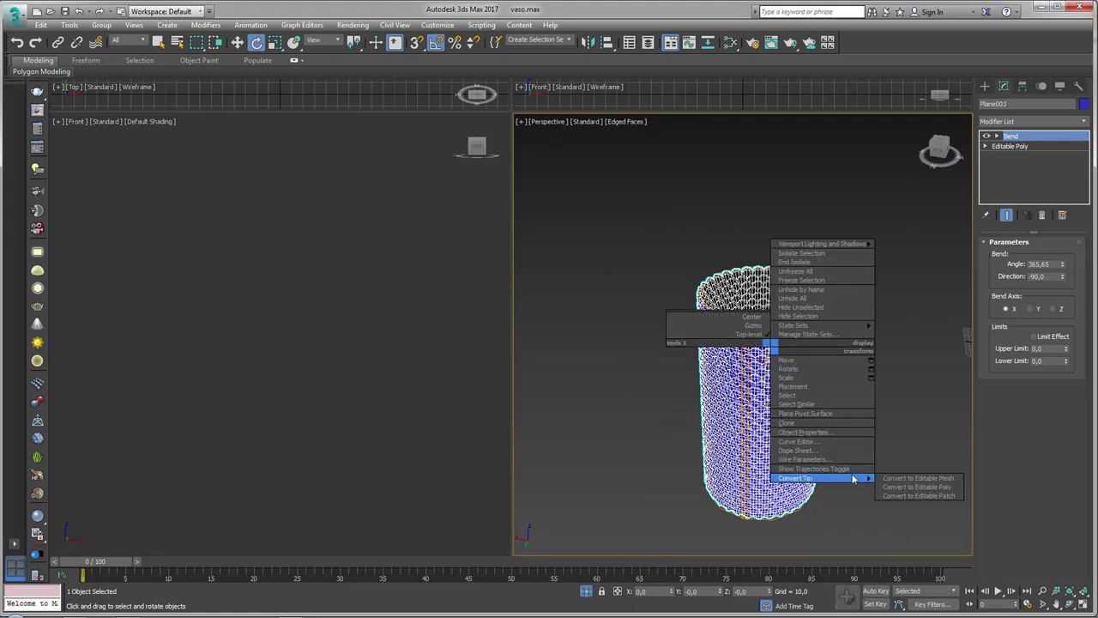
Step: Collapse the Bend into Plane003's Editable Poly, check Border and Vertex levels, then exit to object level
left_click(906, 486)
left_click(1030, 256)
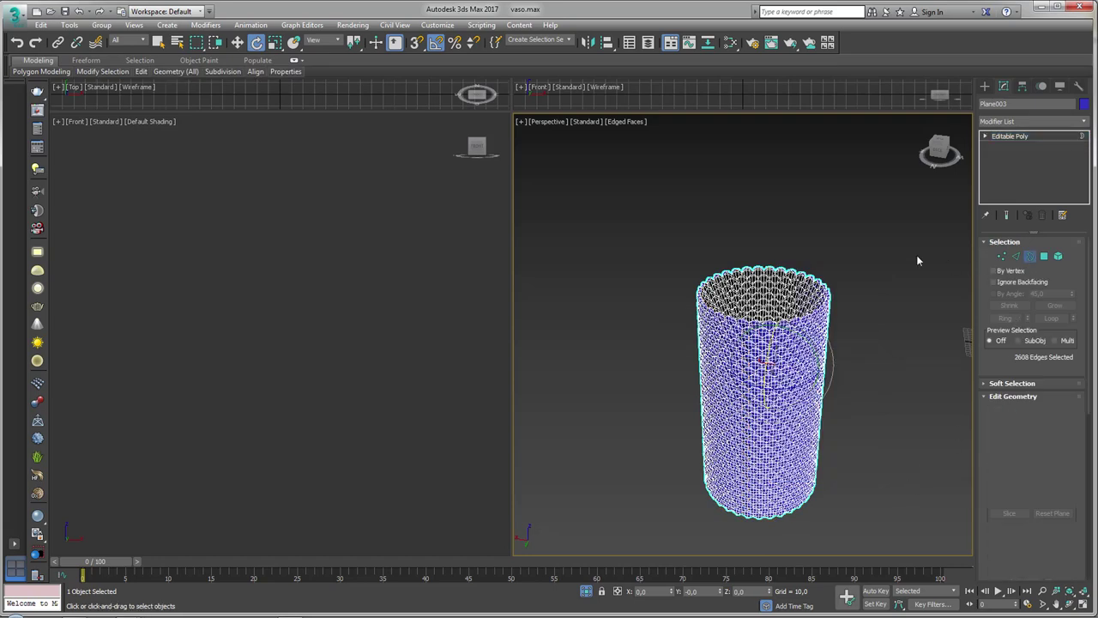
left_click(1001, 256, "ctrl")
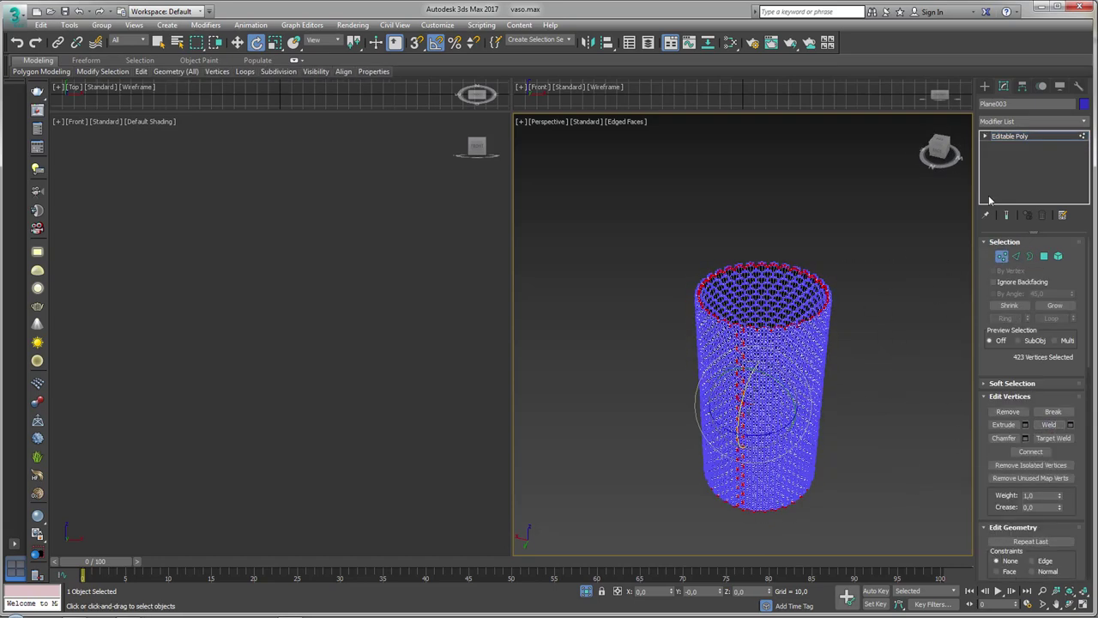
left_click(1021, 136)
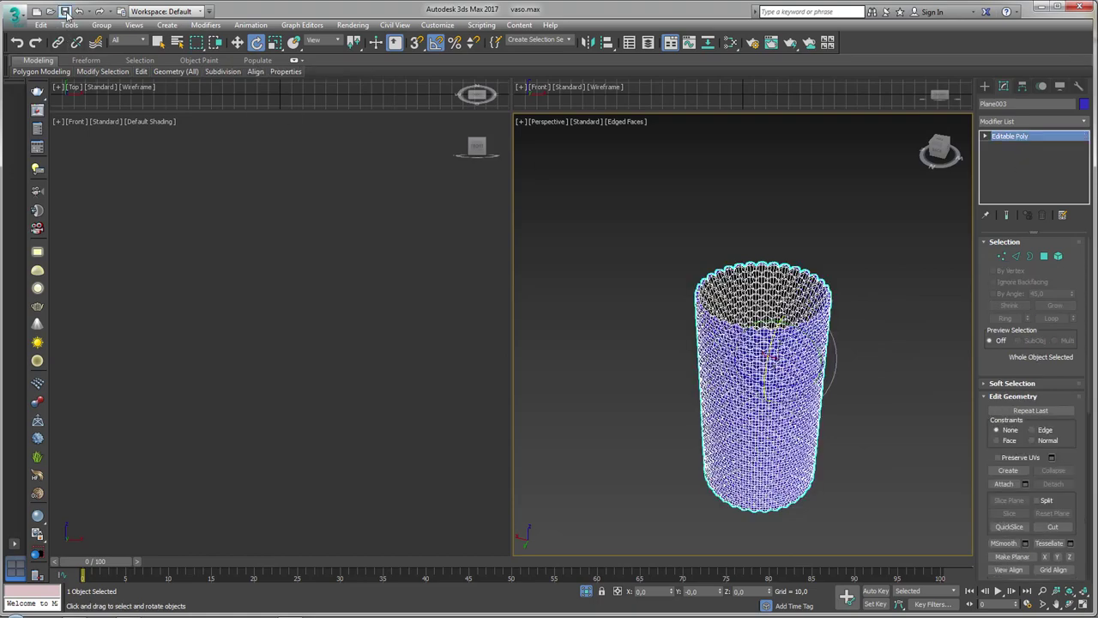
middle_click_drag(755, 360, 757, 332, "alt")
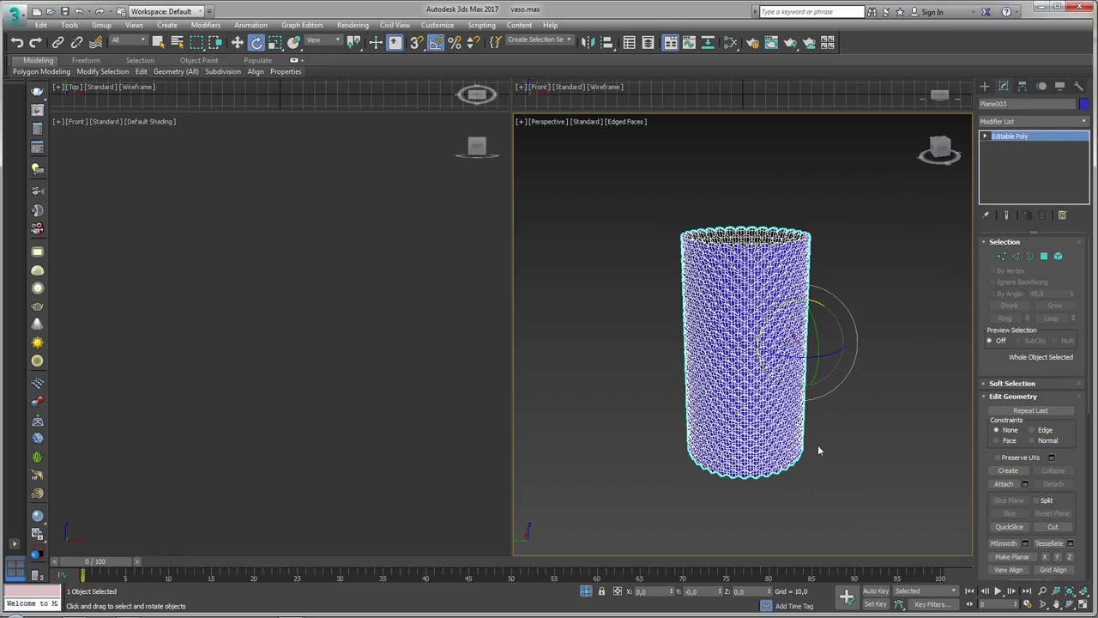
Step: Make the egg photo the Front viewport background and orbit around the cylinder to compare
right_click(295, 359)
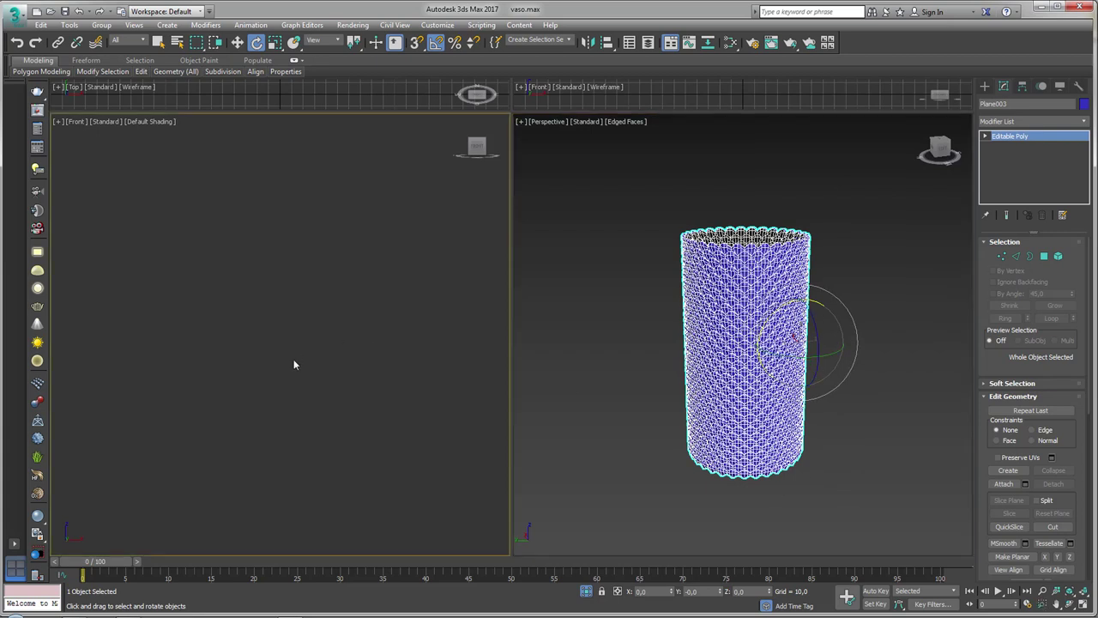
left_click_drag(586, 593, 291, 371)
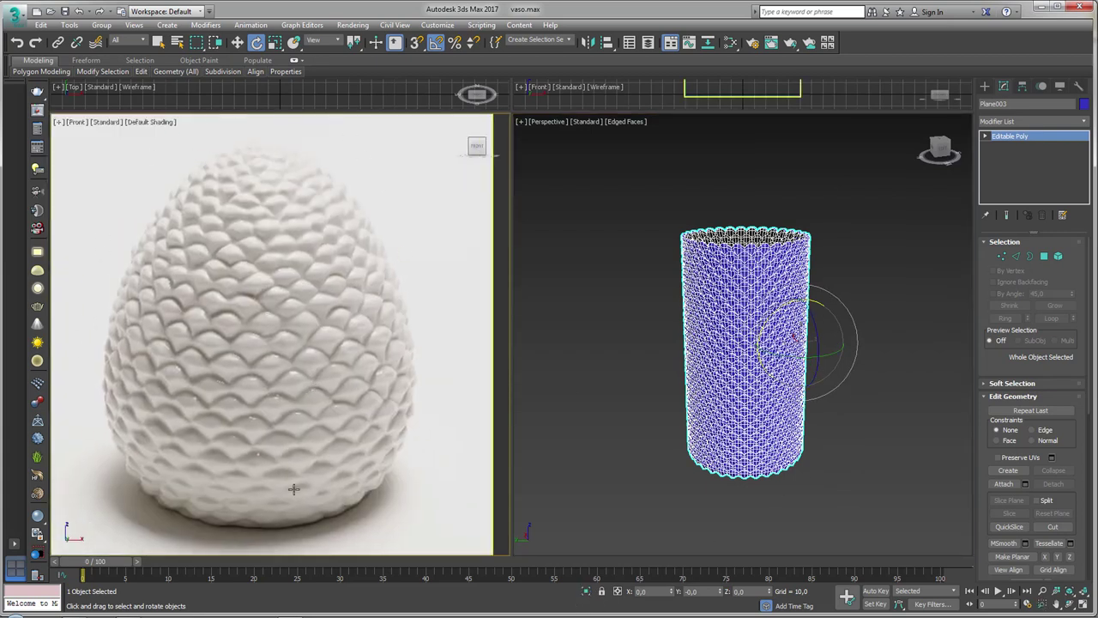
mouse_move(635, 403)
middle_mouse_down("alt")
mouse_move(654, 438)
mouse_move(639, 333)
middle_mouse_up("alt")
mouse_move(911, 417)
middle_mouse_down("alt")
mouse_move(898, 455)
mouse_move(951, 499)
middle_mouse_up("alt")
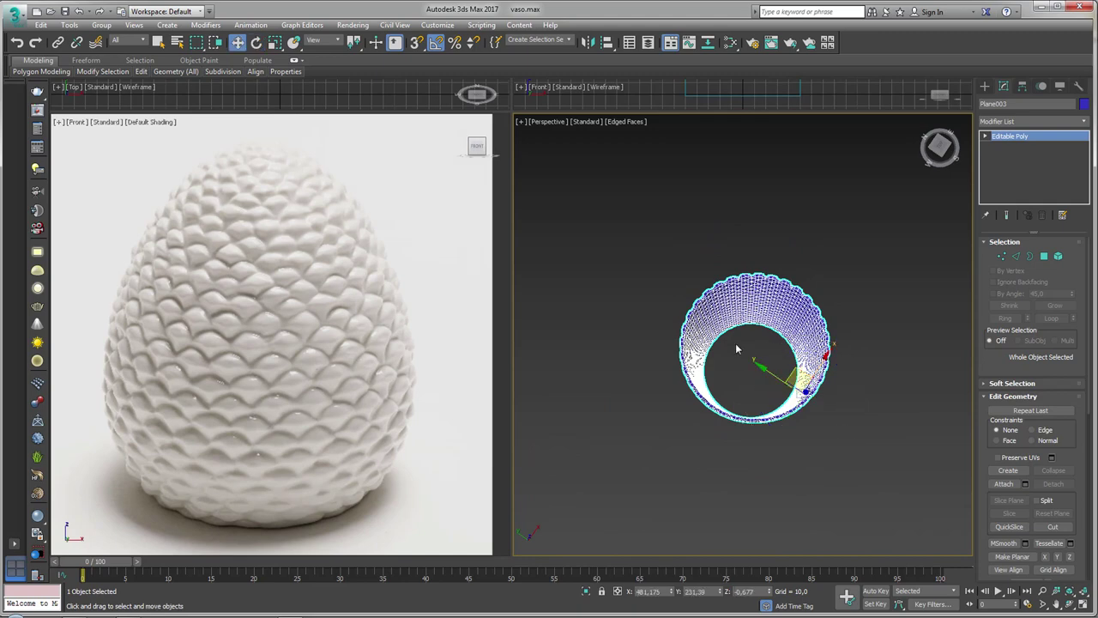
middle_click_drag(747, 367, 776, 352, "alt")
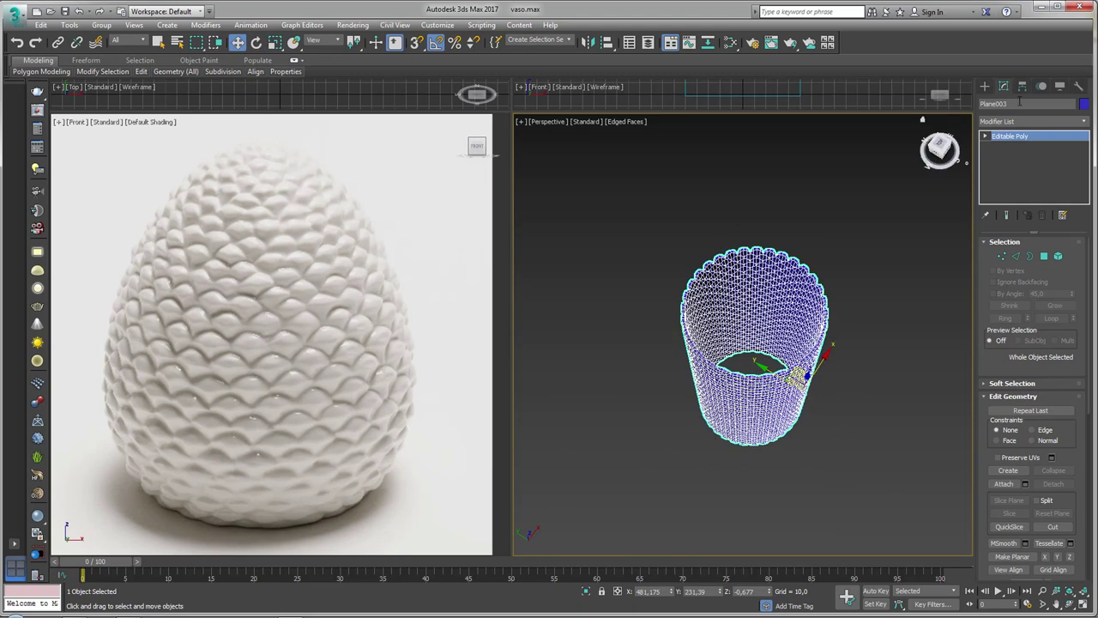
left_click(1022, 88)
Step: Centre the cylinder's pivot on the object with Affect Pivot Only, then switch it off
left_click(1032, 167)
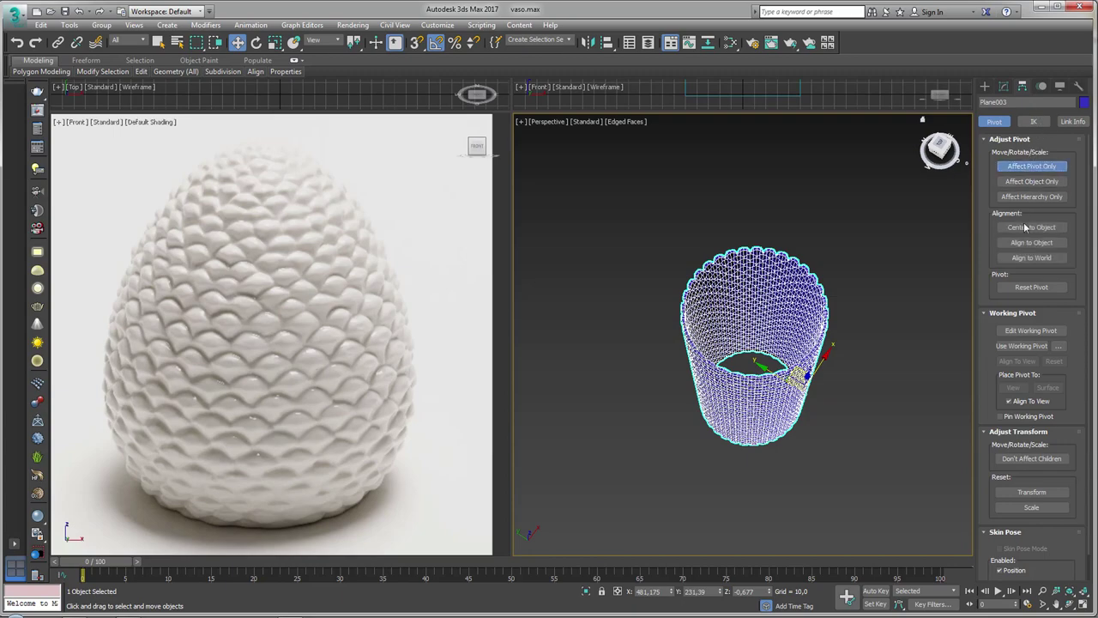
left_click(1032, 227)
left_click(1031, 167)
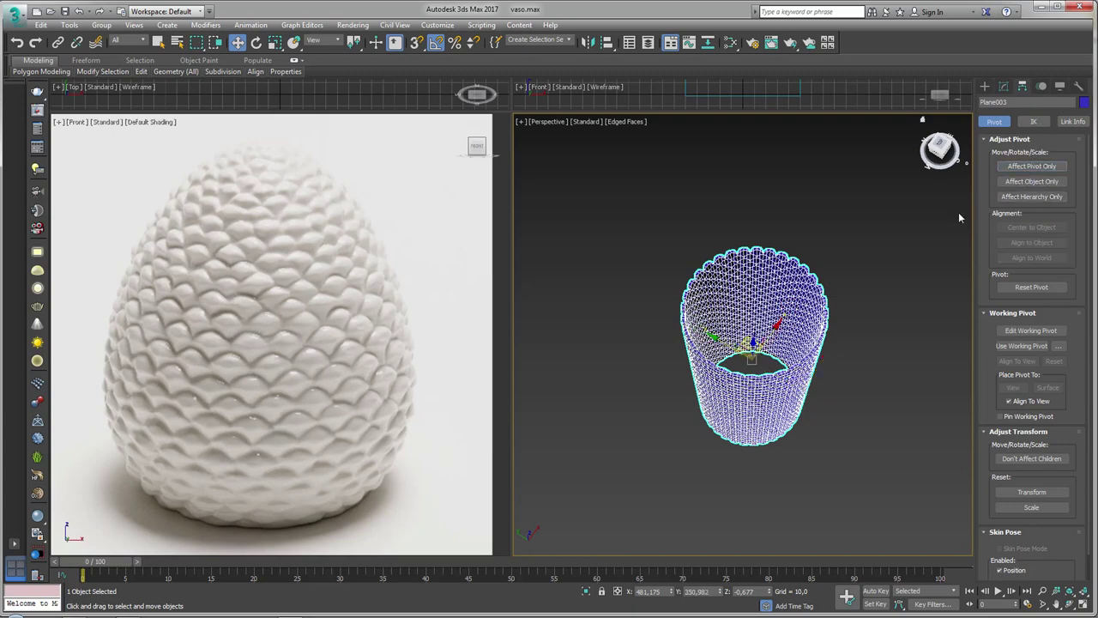
left_click(1006, 88)
Step: Open the Modifier List and scroll down to the Taper modifier
middle_click_drag(887, 292, 849, 262, "alt")
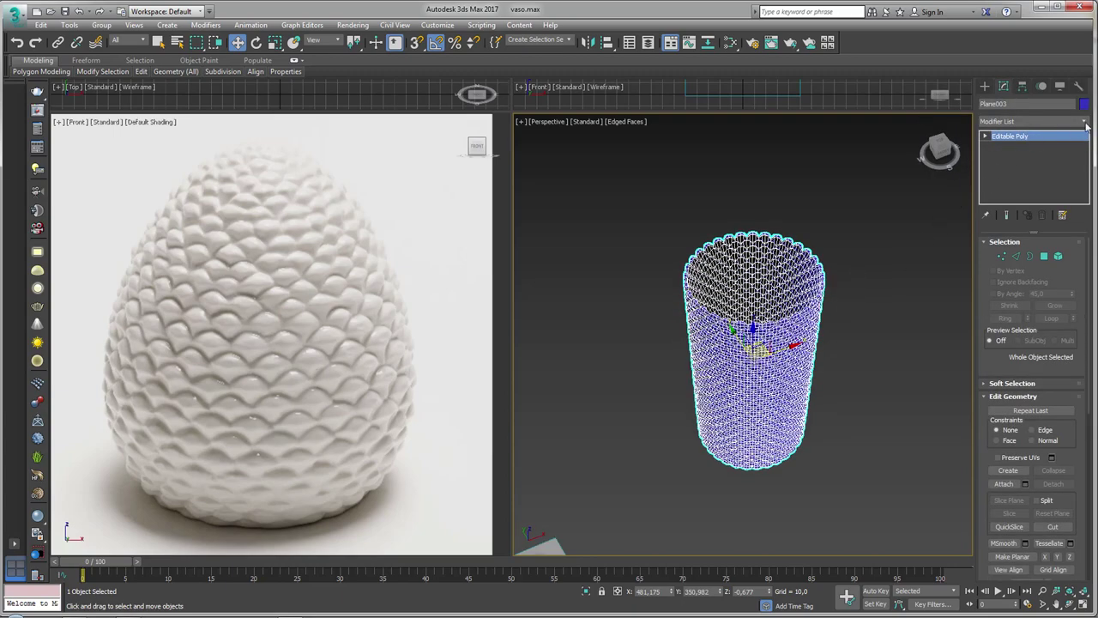
left_click(1085, 122)
left_click_drag(1085, 146, 1085, 463)
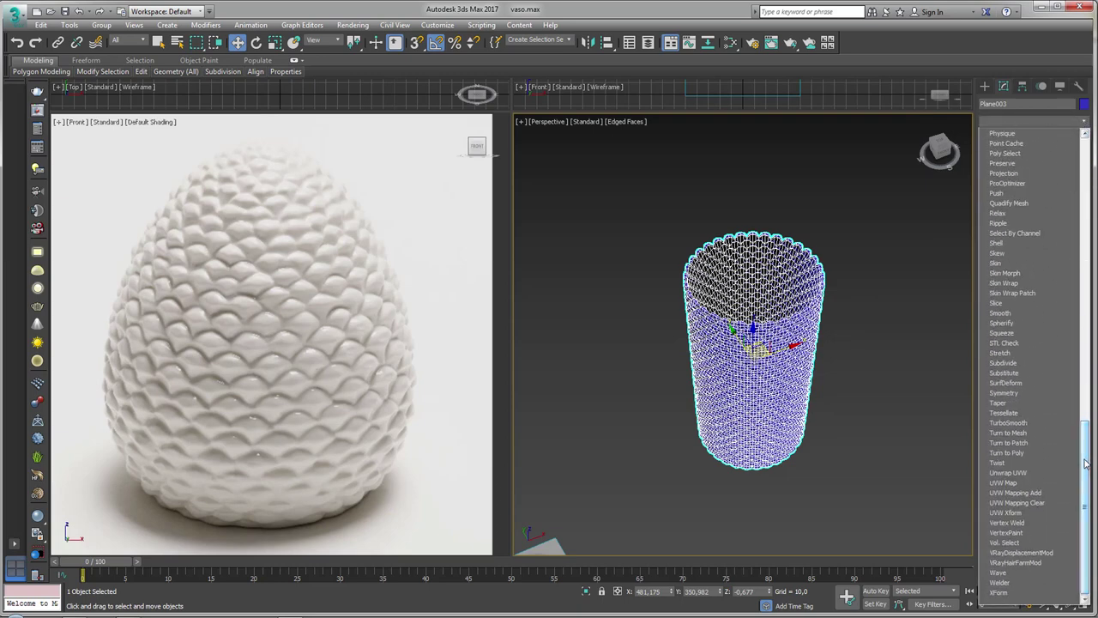
Step: Add a Taper modifier to the cylinder with Amount 1.41 and Curve -3.81
left_click(1014, 409)
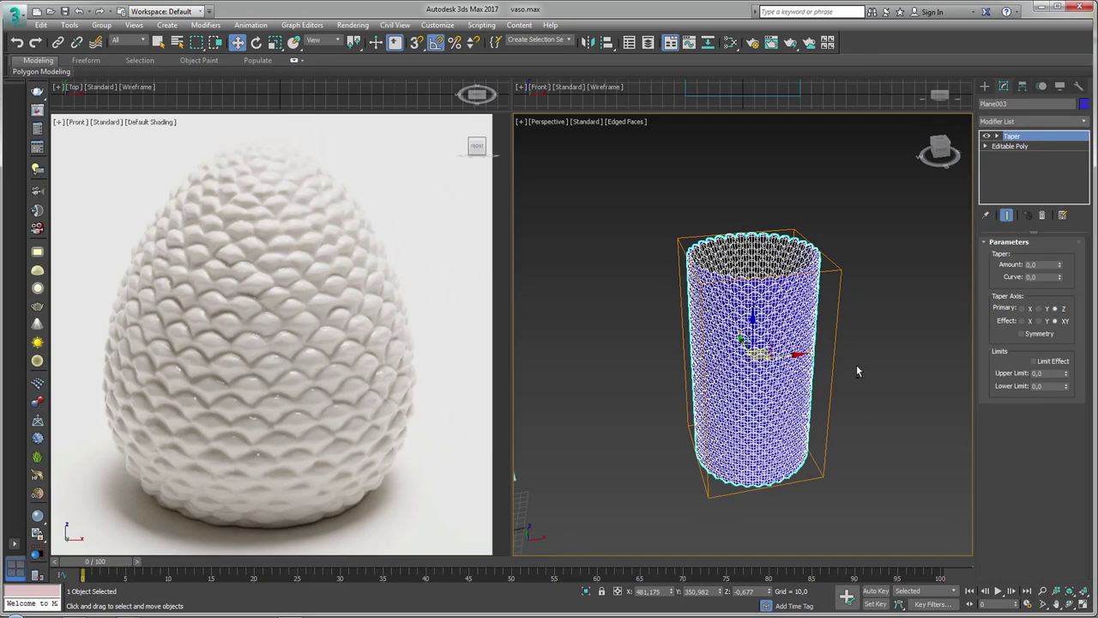
middle_click_drag(856, 365, 947, 312, "alt")
mouse_move(1061, 269)
left_mouse_down()
mouse_move(1074, 343)
mouse_move(1045, 269)
mouse_move(1061, 365)
mouse_move(1058, 298)
mouse_move(861, 369)
left_mouse_up()
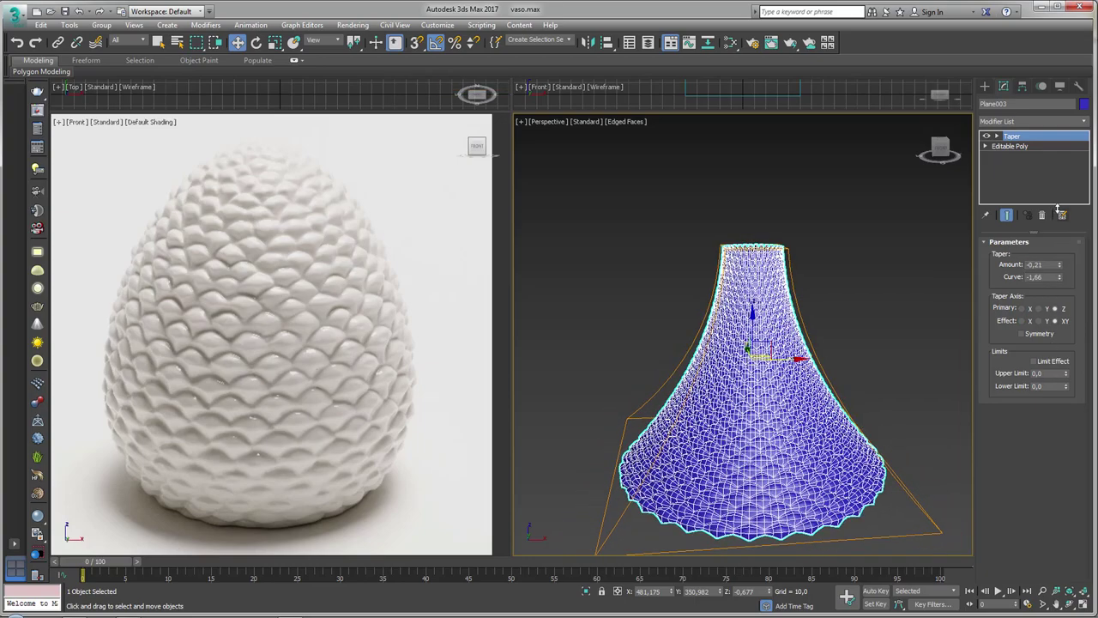
middle_click_drag(859, 363, 834, 275, "alt")
mouse_move(1058, 269)
left_mouse_down()
mouse_move(1055, 145)
mouse_move(1061, 361)
mouse_move(1043, 276)
mouse_move(1058, 266)
mouse_move(1060, 291)
mouse_move(1059, 253)
left_mouse_up()
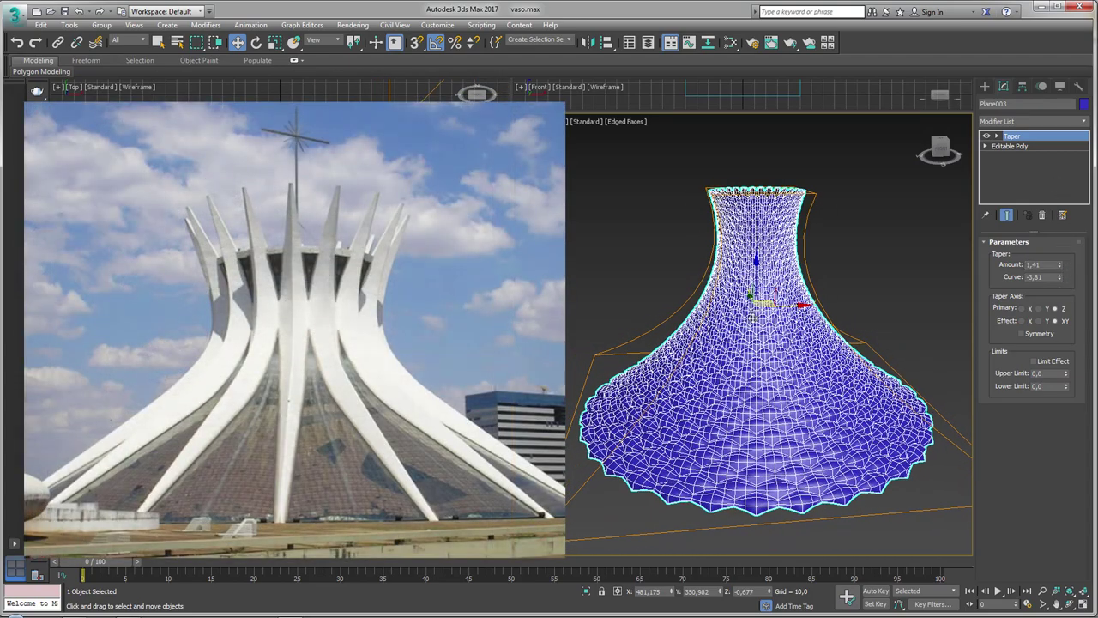
Step: Switch to smooth shading and orbit and zoom around the flared vase to inspect it
key("F4")
mouse_move(751, 317)
middle_mouse_down("alt")
mouse_move(810, 424)
mouse_move(792, 350)
middle_mouse_up("alt")
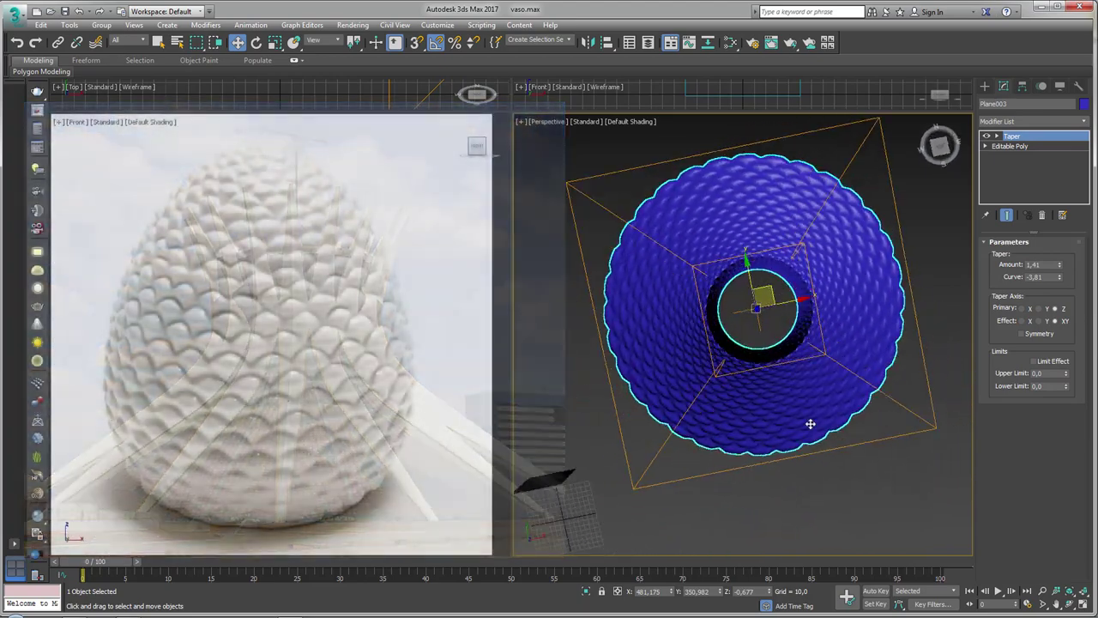
scroll(792, 350, "up", 5)
scroll(774, 461, "up", 2)
mouse_move(811, 488)
middle_mouse_down("alt")
mouse_move(814, 414)
mouse_move(755, 394)
mouse_move(817, 428)
middle_mouse_up("alt")
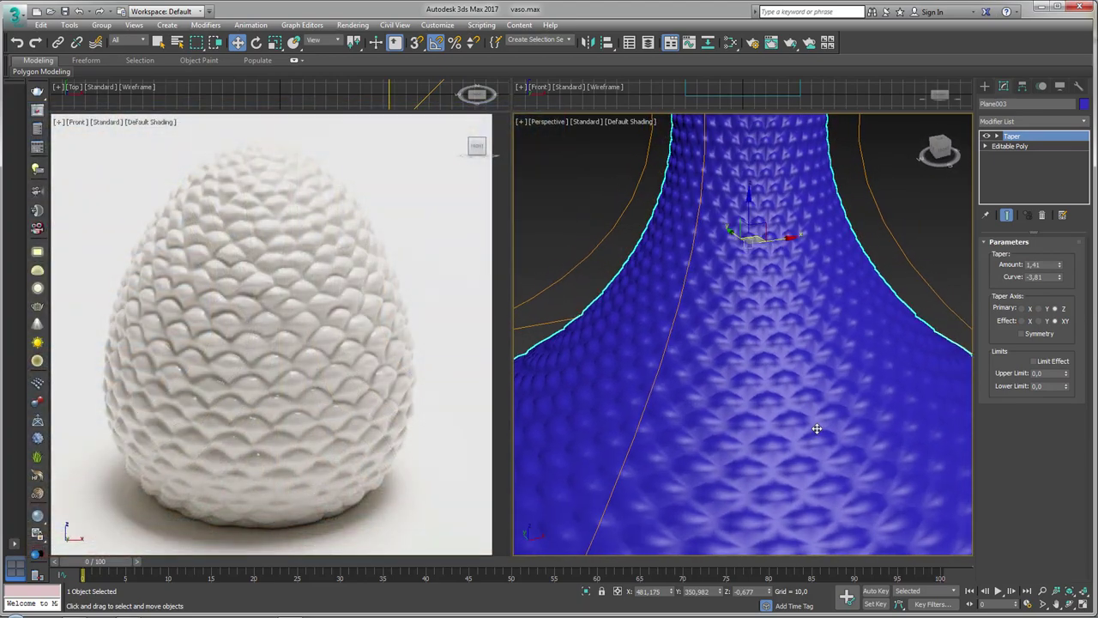
scroll(807, 432, "down", 3)
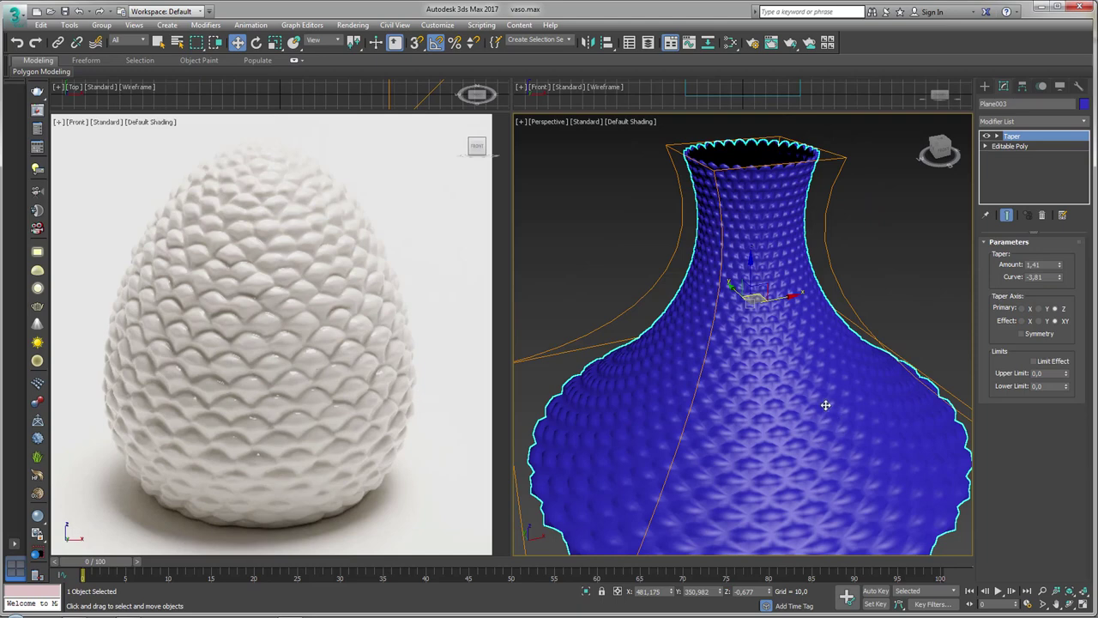
scroll(825, 405, "down", 2)
scroll(824, 363, "down", 2)
Step: Turn on Taper Symmetry and try Y, then X, as the primary taper axis
left_click(1022, 333)
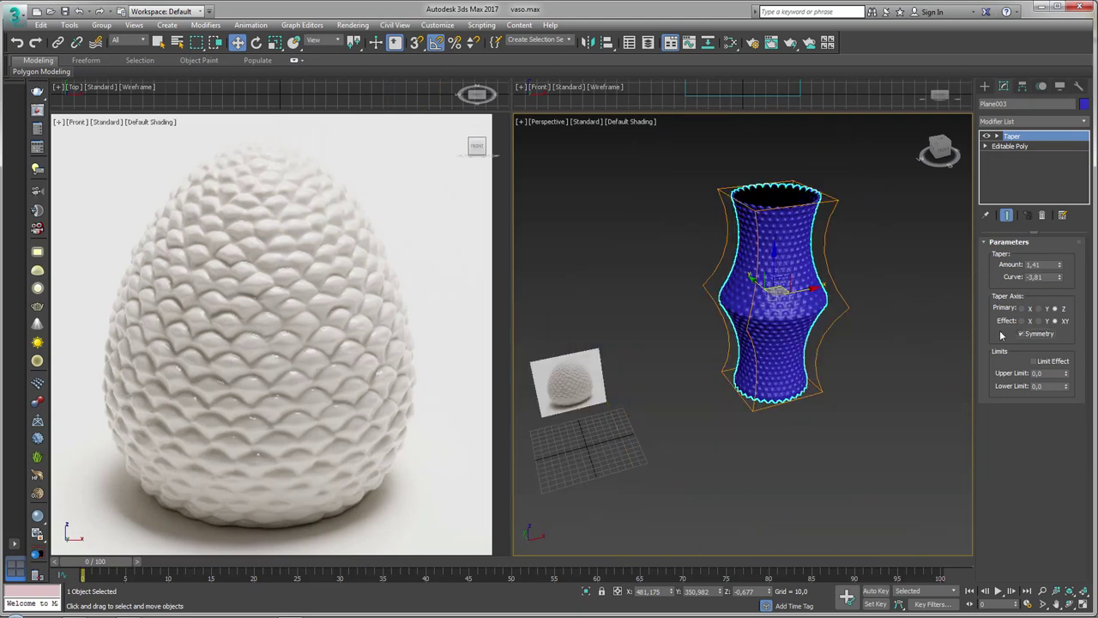
mouse_move(867, 351)
middle_mouse_down("alt")
mouse_move(858, 346)
mouse_move(1021, 313)
middle_mouse_up("alt")
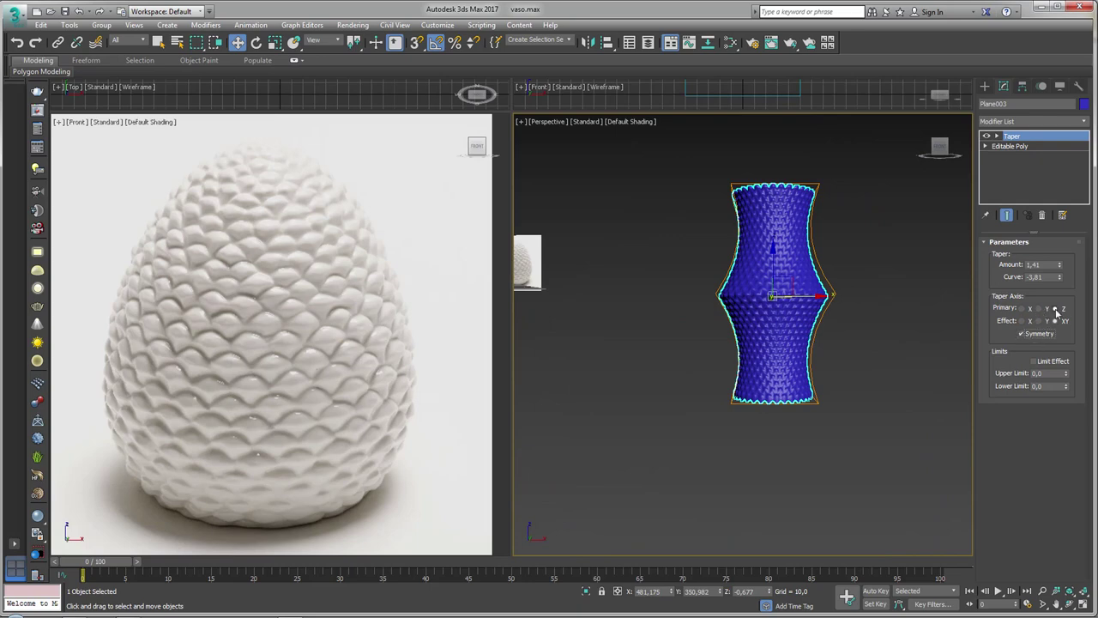
left_click(1041, 310)
mouse_move(903, 340)
middle_mouse_down("alt")
mouse_move(909, 384)
mouse_move(915, 297)
mouse_move(992, 335)
middle_mouse_up("alt")
left_click(1022, 308)
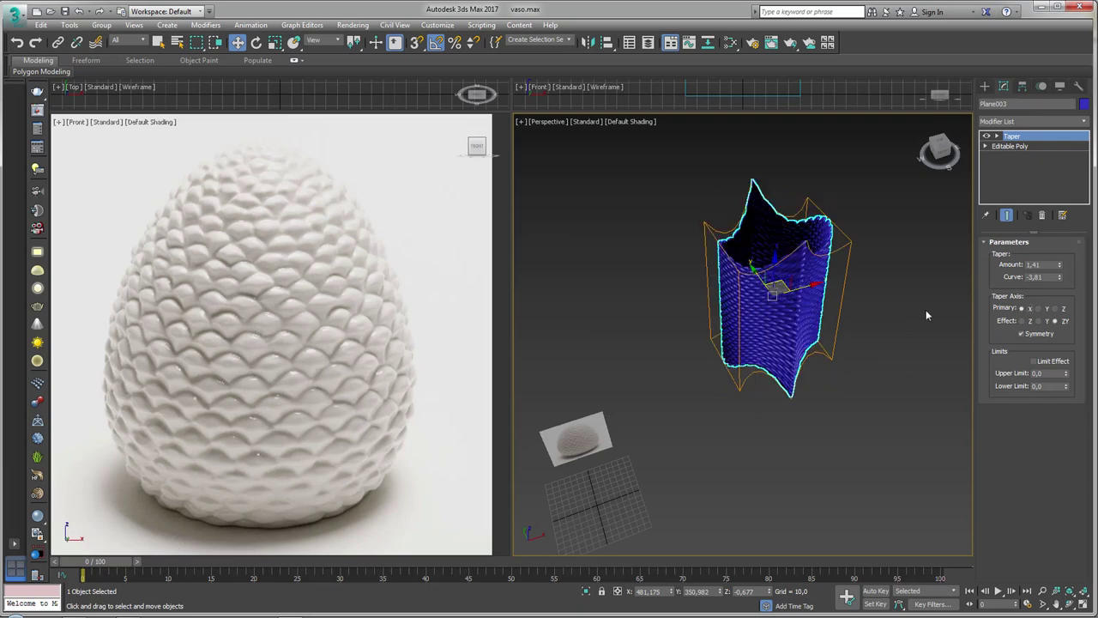
middle_click_drag(926, 314, 1019, 264, "alt")
Step: Set the Taper to Amount 1.6, Curve -3.58, Effect Y, then switch it off
left_click_drag(1060, 266, 1059, 255)
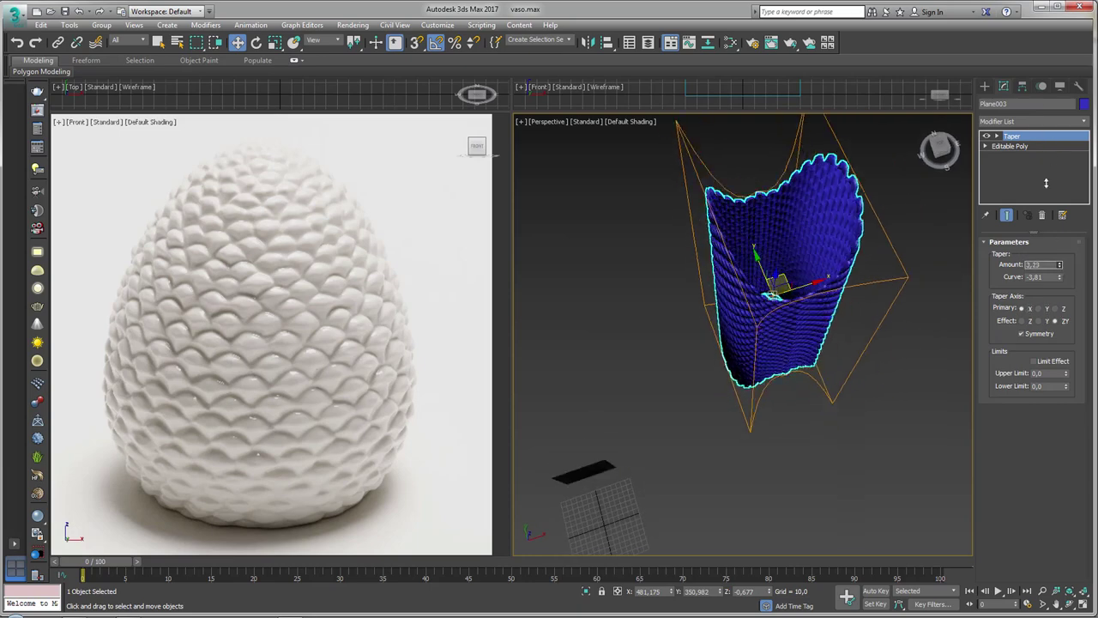
middle_click_drag(927, 309, 910, 361, "alt")
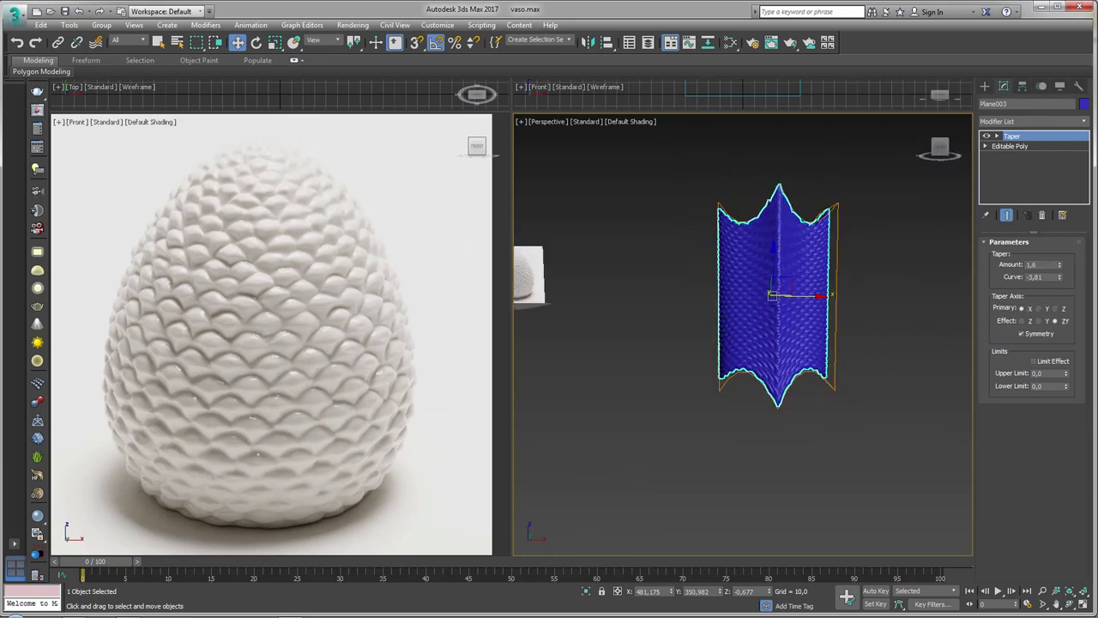
left_click_drag(1060, 277, 1059, 265)
left_click(1039, 320)
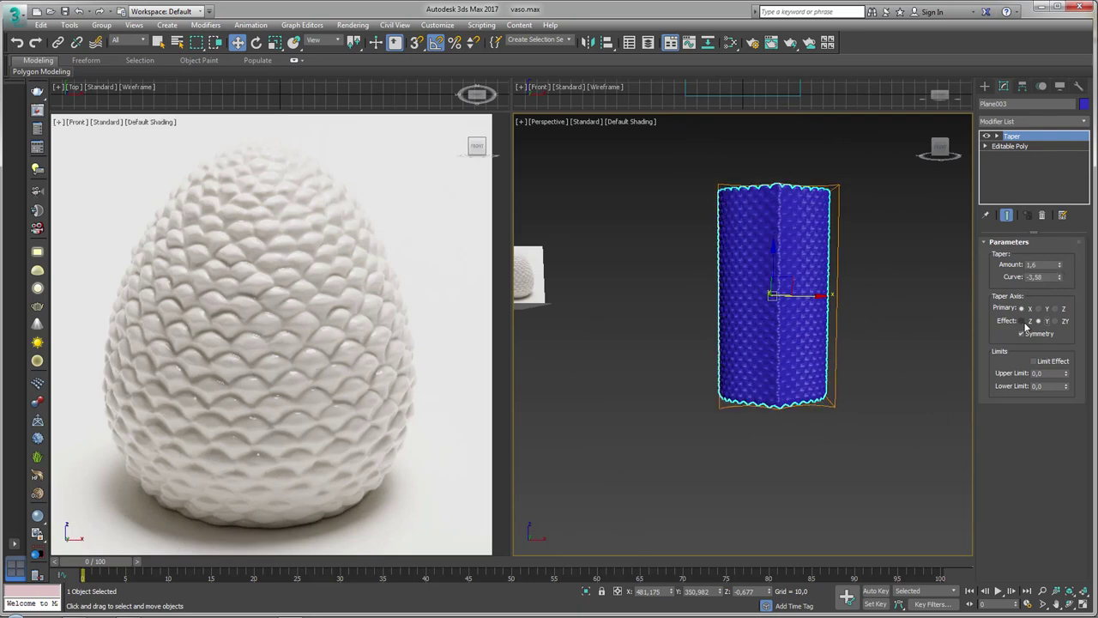
middle_click_drag(891, 300, 904, 378, "alt")
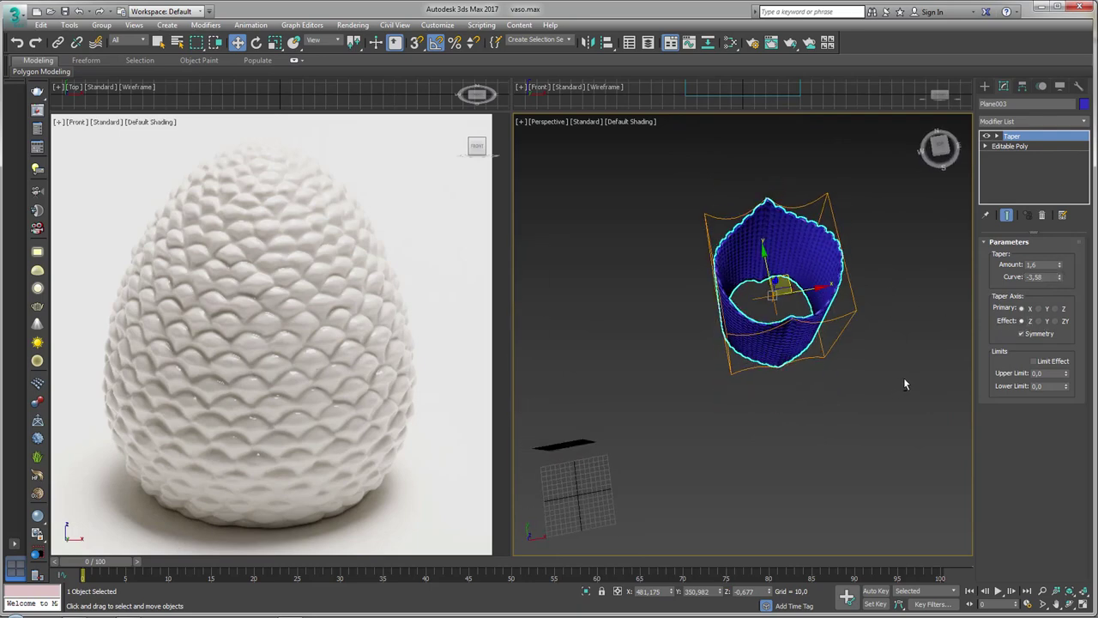
left_click(986, 137)
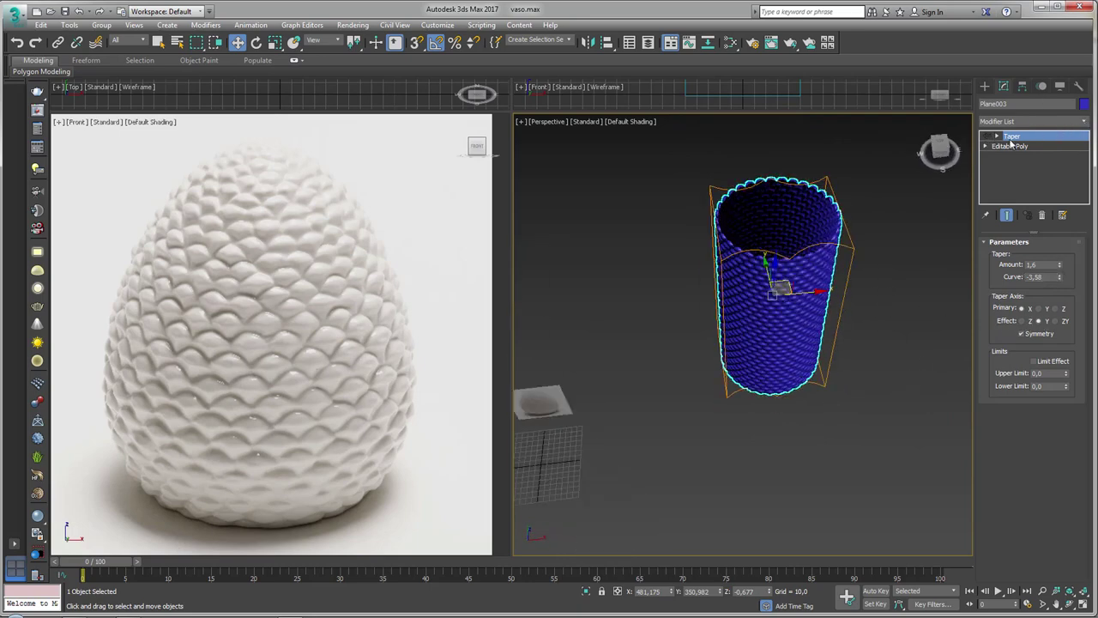
Step: Add a Twist modifier and twist the cylinder about 158.5°, framed with edges shown
left_click(1081, 122)
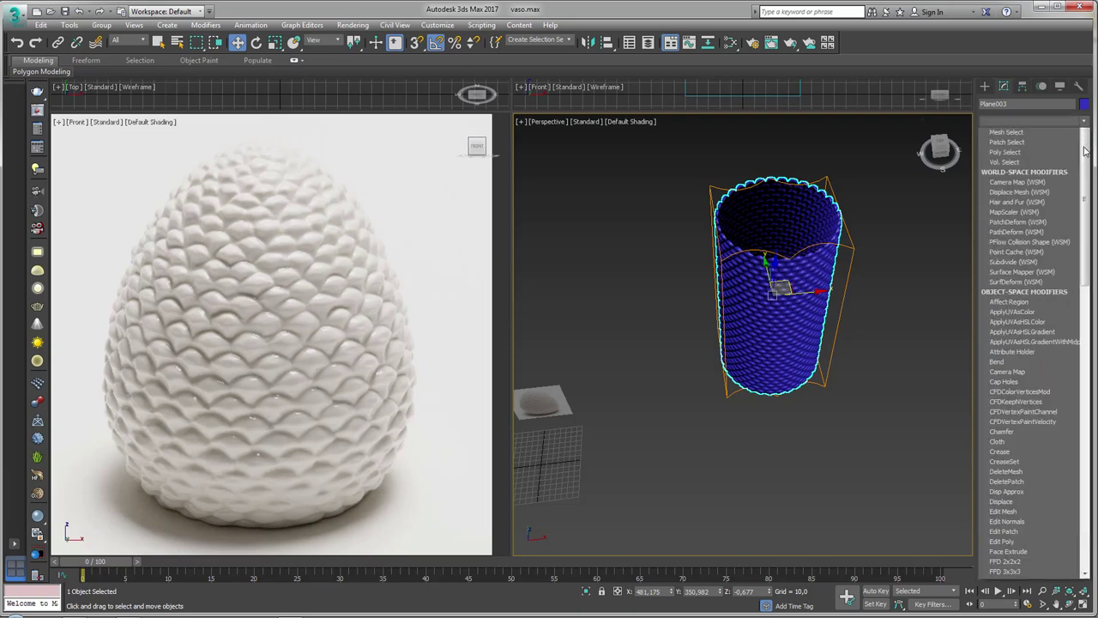
left_click_drag(1085, 176, 1082, 475)
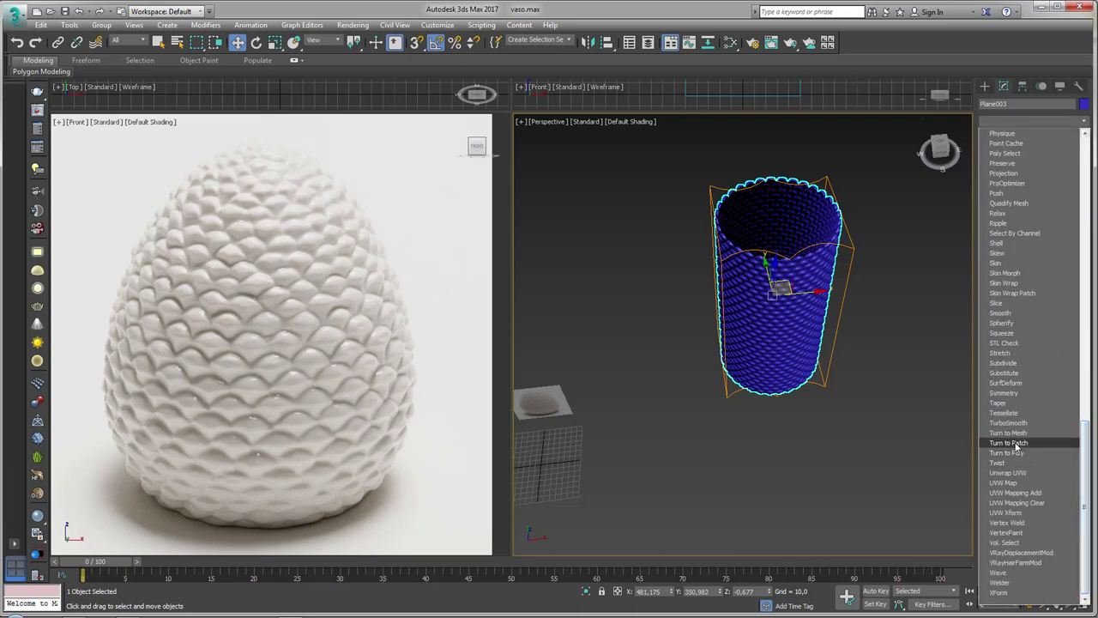
left_click(1014, 464)
mouse_move(828, 380)
middle_mouse_down("alt")
mouse_move(836, 295)
mouse_move(839, 326)
middle_mouse_up("alt")
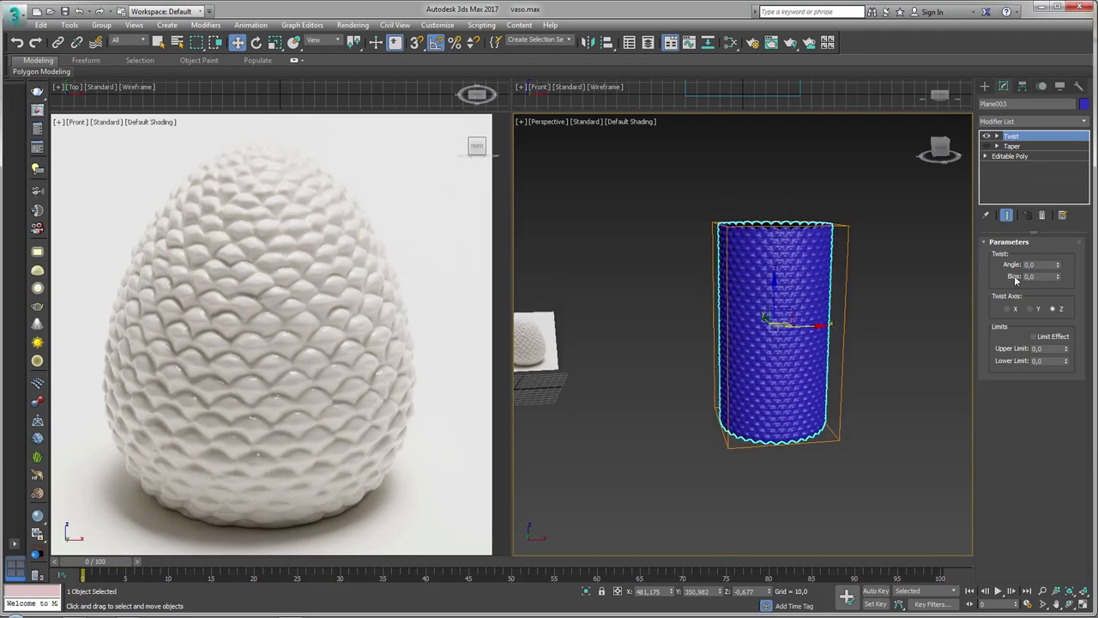
left_click_drag(1063, 267, 949, 189)
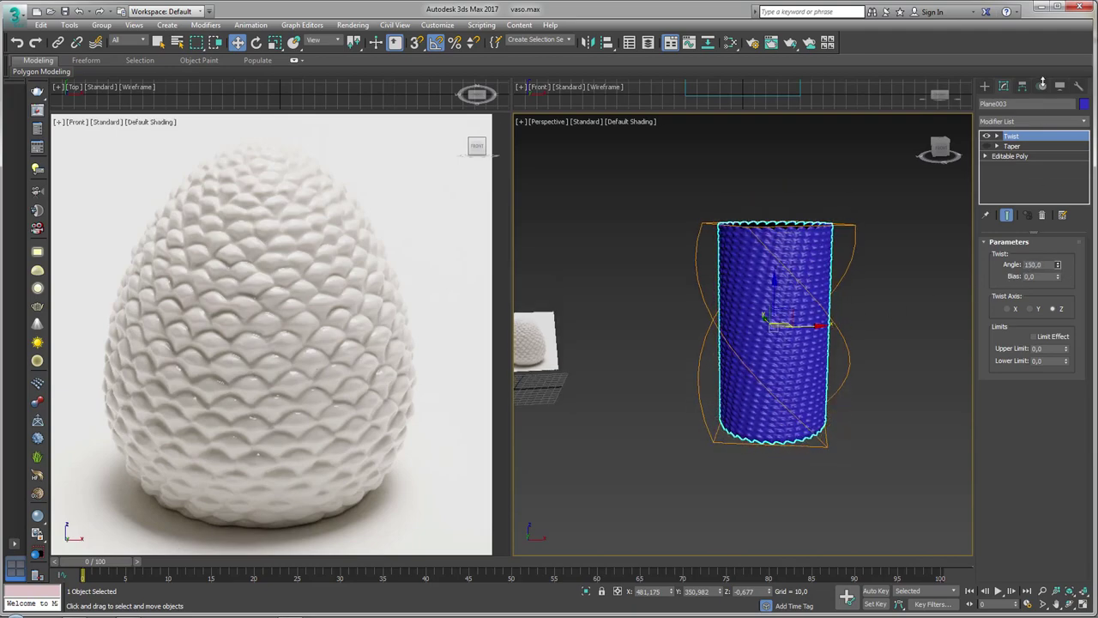
key("F4")
key("z")
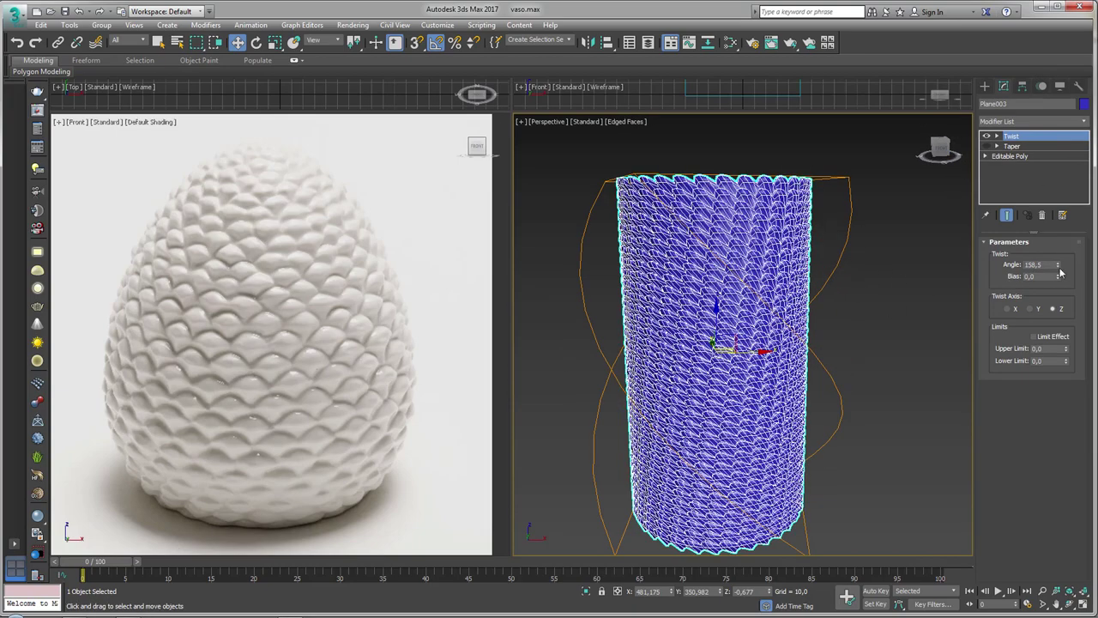
Step: Try twist angles between about 188.5° and 203° around the Y and X axes
left_click_drag(1059, 267, 1046, 267)
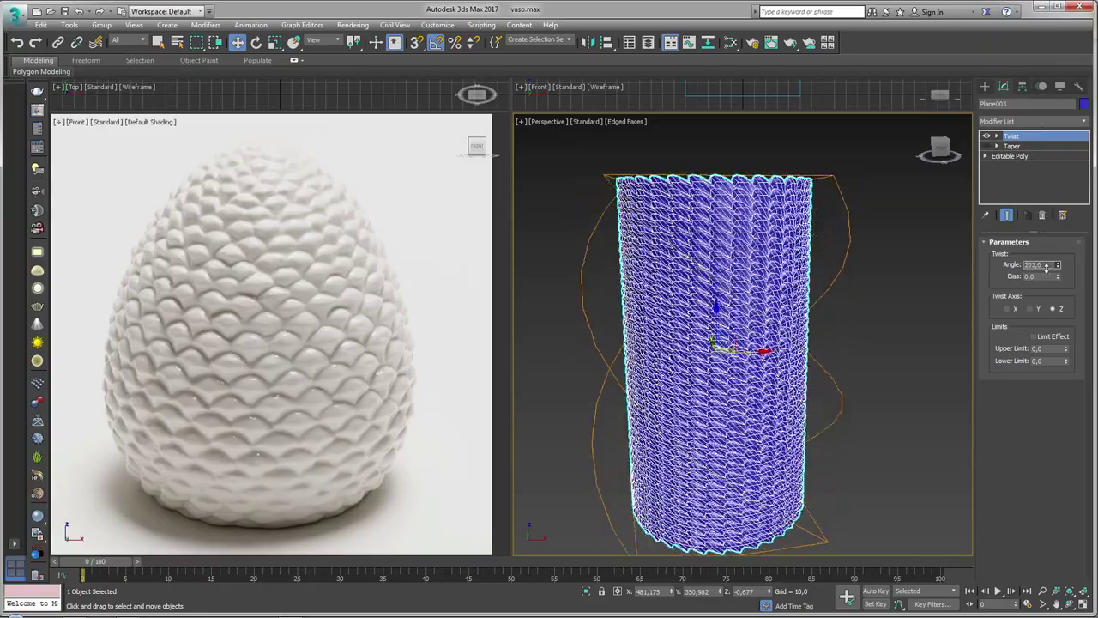
left_click_drag(1046, 267, 1045, 272)
left_click(1030, 309)
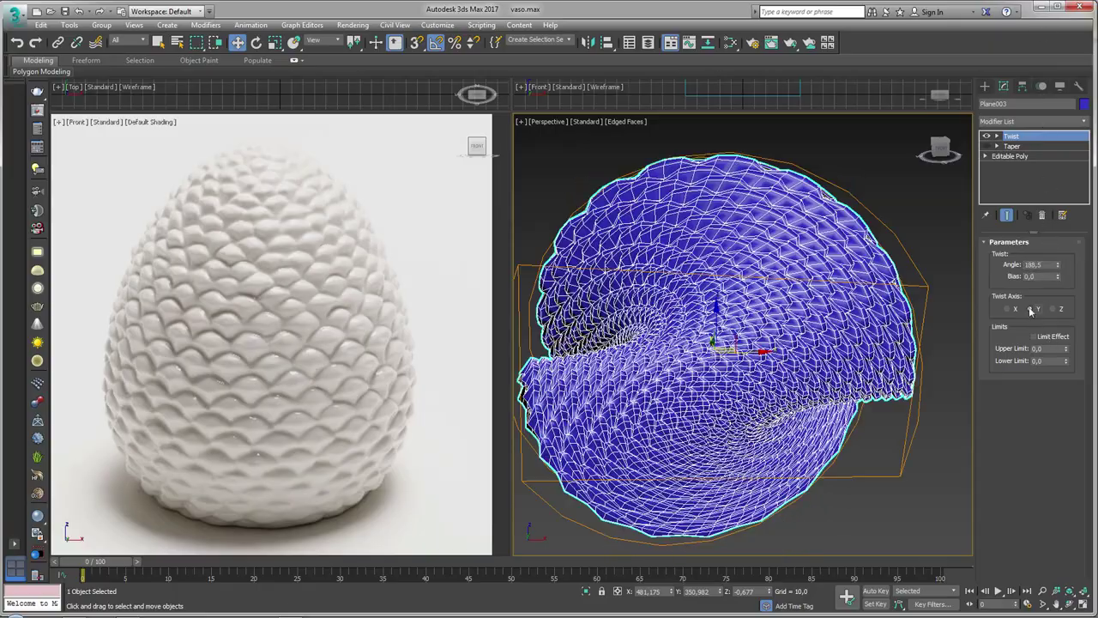
left_click(1011, 308)
mouse_move(895, 320)
middle_mouse_down("alt")
mouse_move(768, 324)
mouse_move(919, 343)
mouse_move(776, 331)
middle_mouse_up("alt")
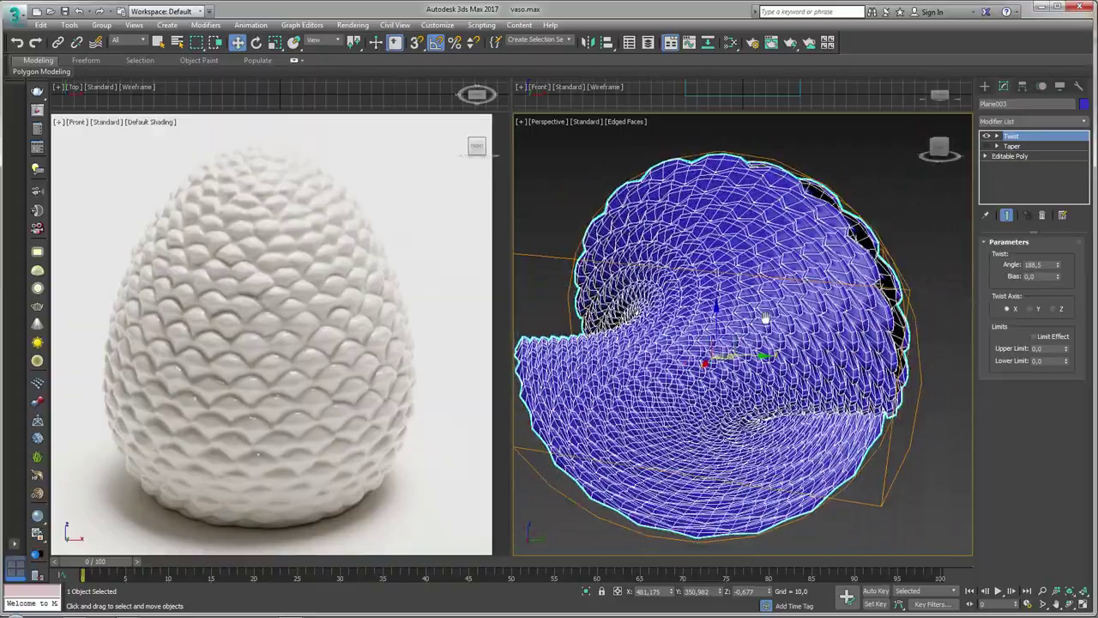
scroll(777, 331, "down", 5)
mouse_move(1058, 265)
left_mouse_down()
mouse_move(1080, 442)
mouse_move(1080, 369)
left_mouse_up()
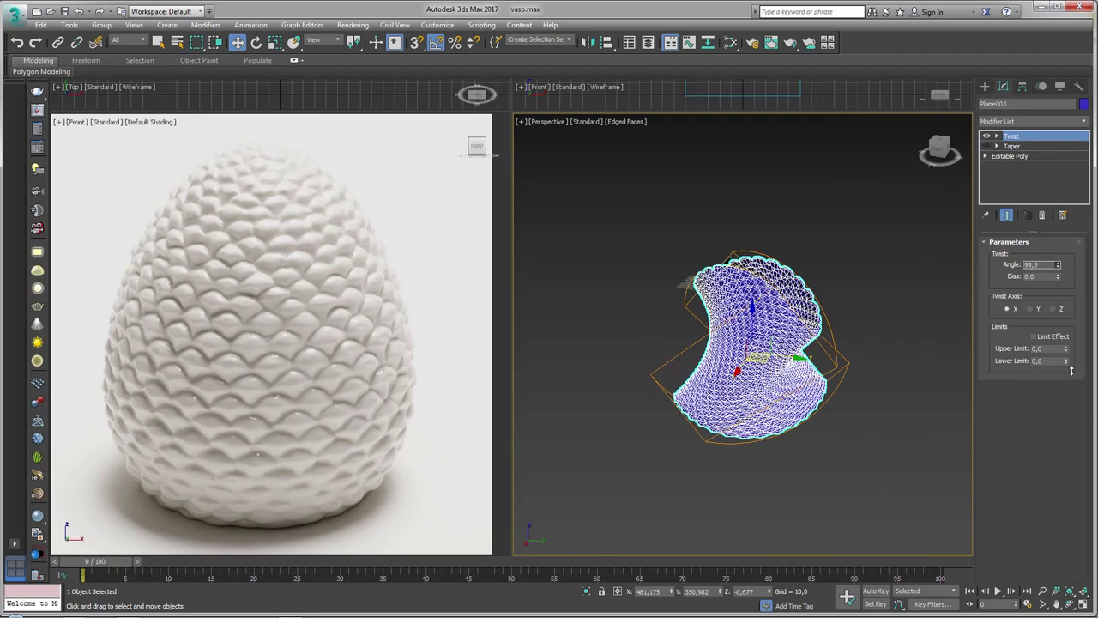
middle_click_drag(849, 403, 872, 432, "alt")
Step: Settle the twist at about 100.5° around Z, then switch the Twist off
left_click(1029, 308)
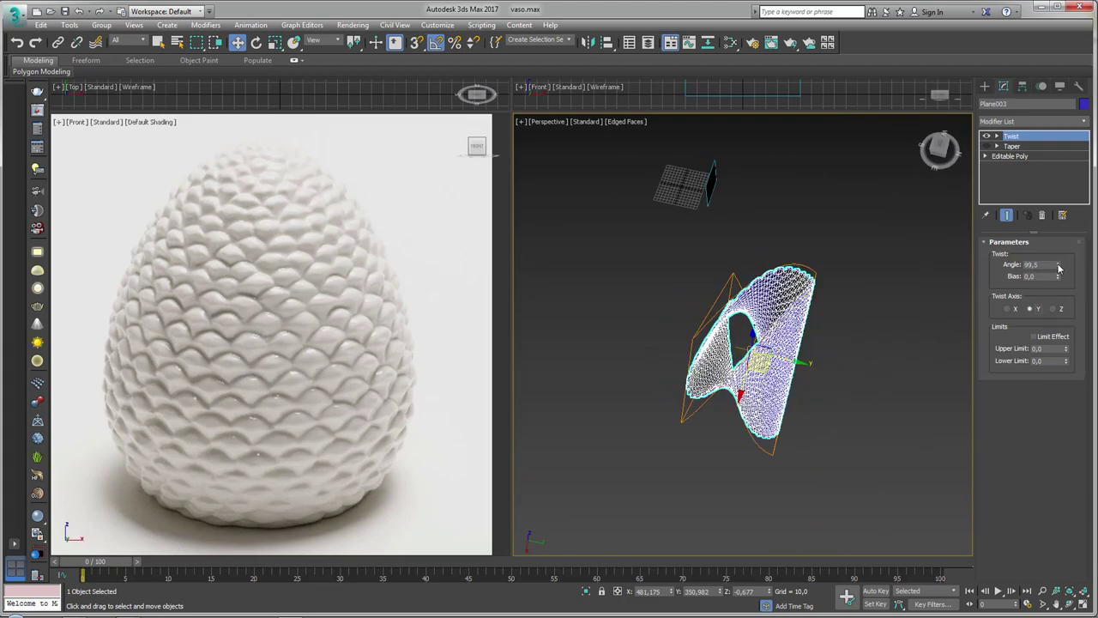
left_click_drag(1058, 269, 1062, 311)
left_click(1061, 308)
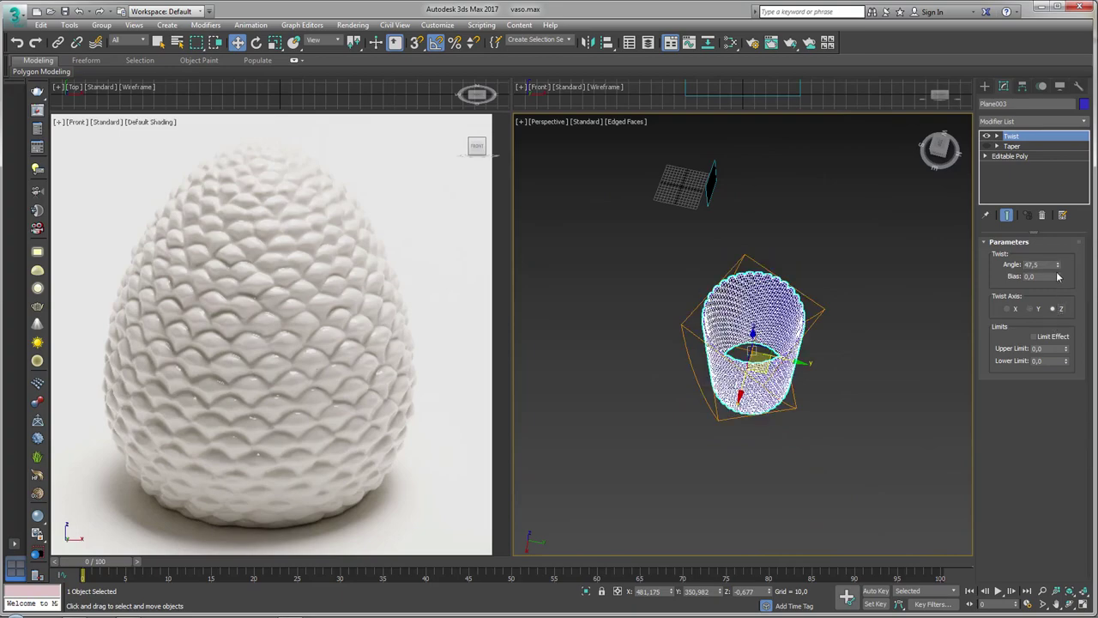
left_click_drag(1058, 267, 1058, 244)
mouse_move(958, 268)
middle_mouse_down("alt")
mouse_move(833, 265)
mouse_move(846, 274)
middle_mouse_up("alt")
left_click(987, 137)
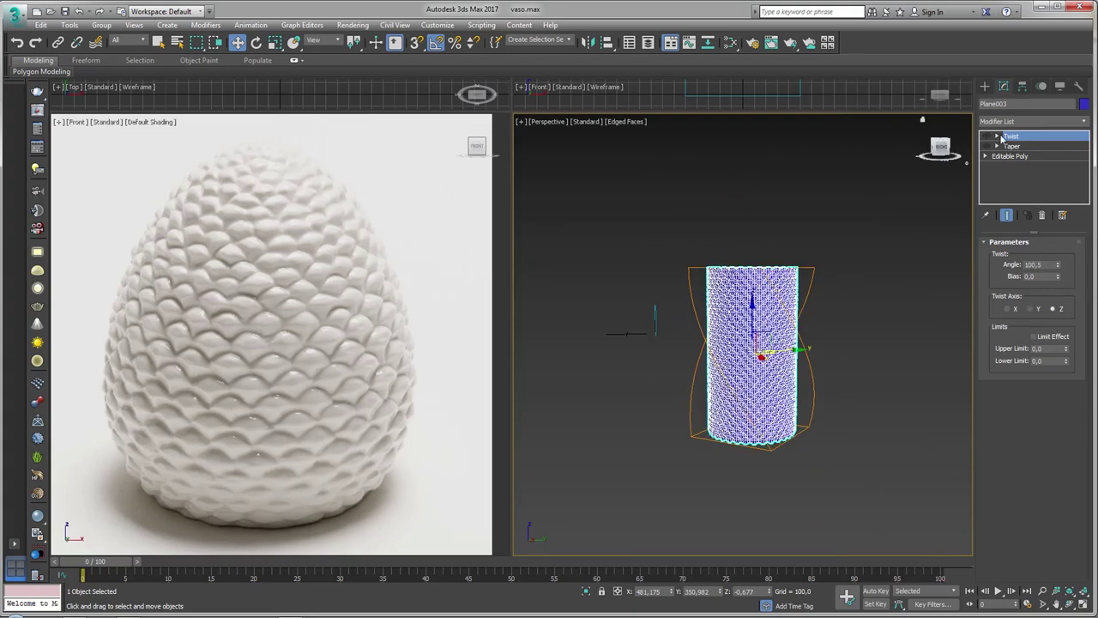
Step: Add a Shell modifier with Outer Amount raised from 1.0 to 3.4, then disable it
left_click(1088, 125)
left_click_drag(1085, 167, 1083, 506)
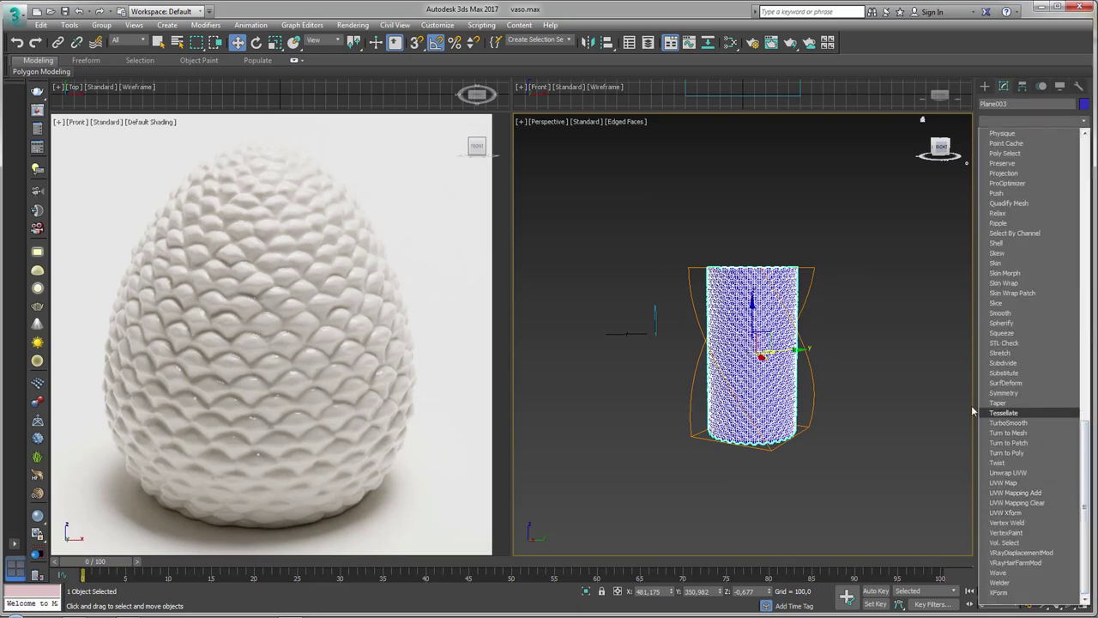
scroll(1045, 308, "up", 1)
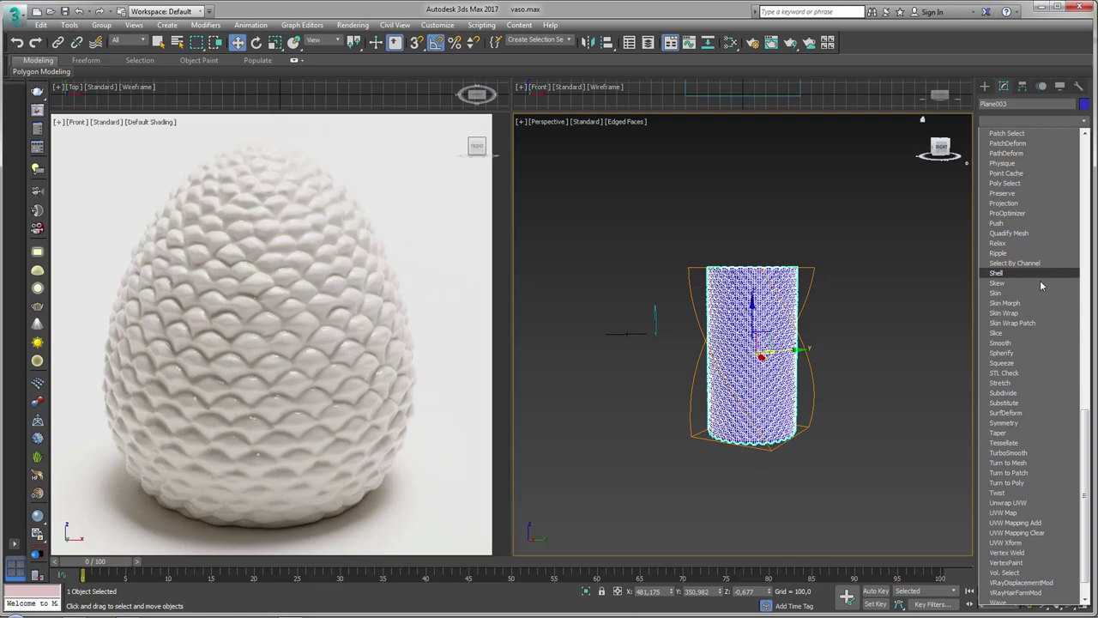
left_click(904, 272)
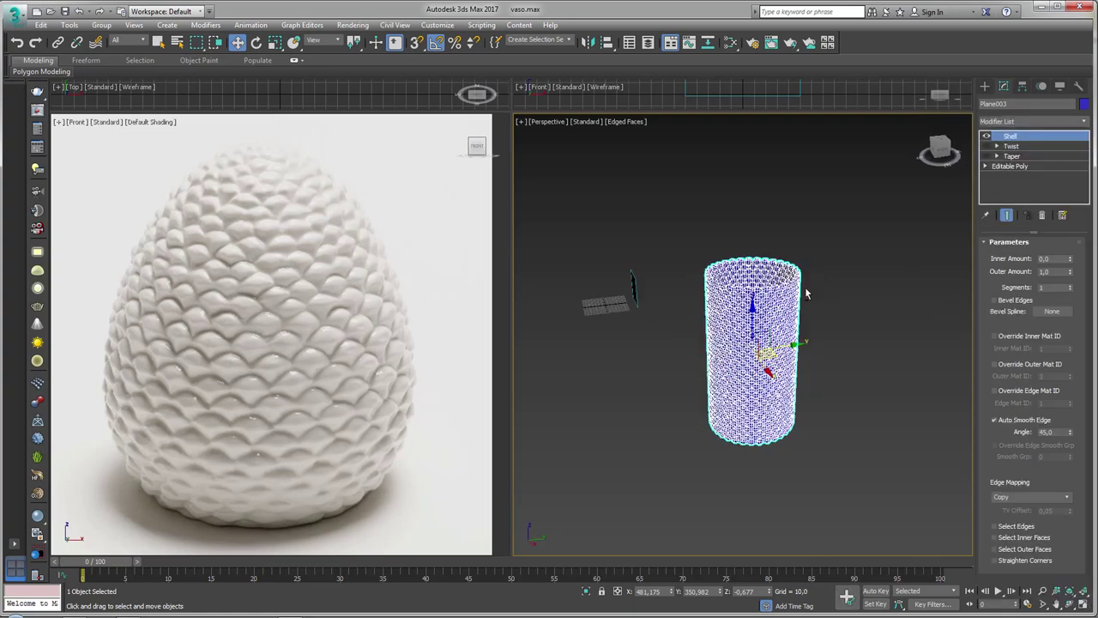
middle_click_drag(809, 289, 809, 343, "alt")
scroll(809, 343, "up", 5)
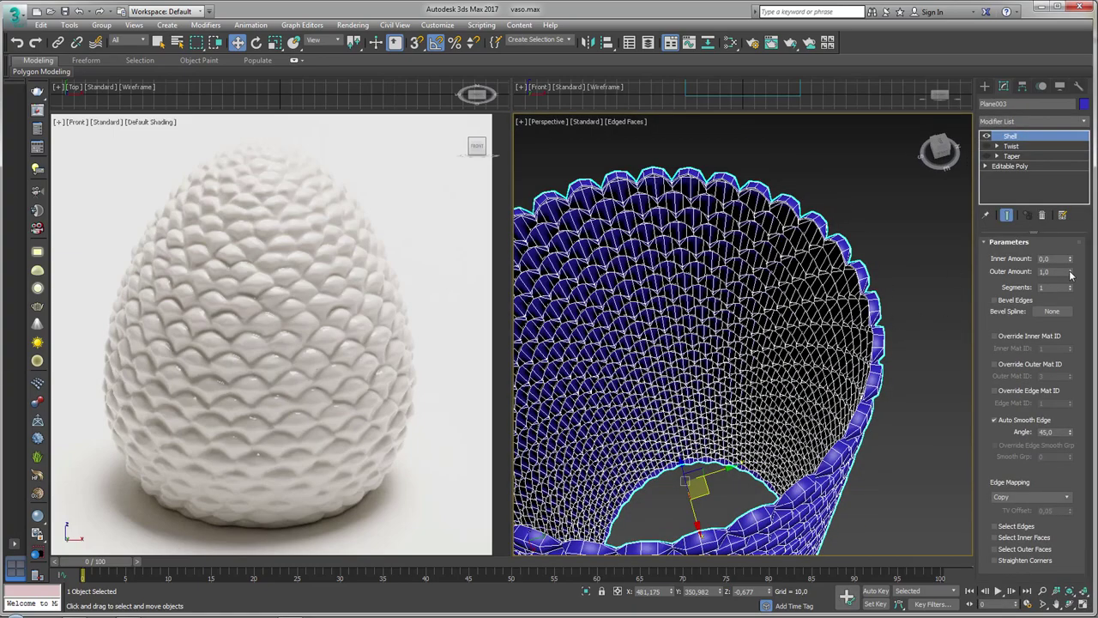
left_click_drag(1070, 274, 1063, 171)
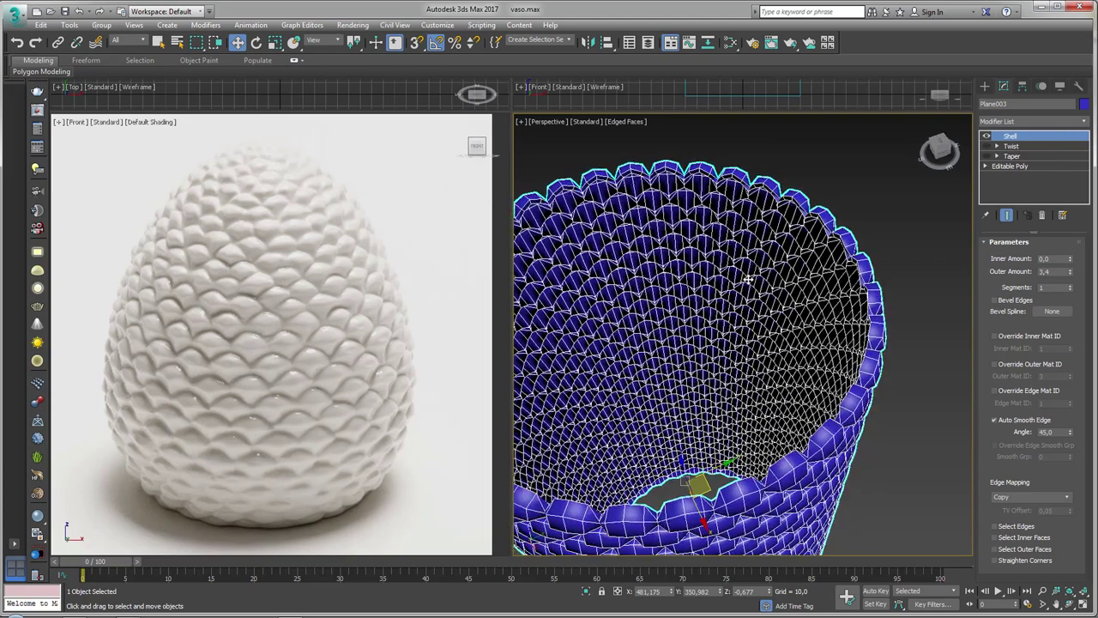
middle_click_drag(748, 279, 740, 286, "alt")
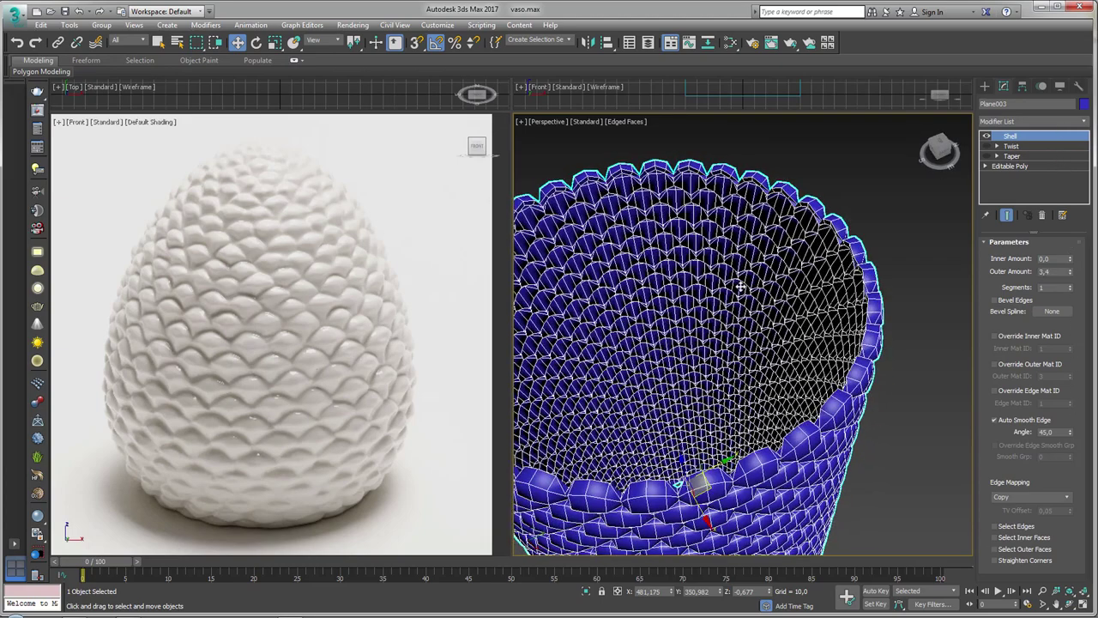
left_click(986, 137)
Step: Add a Spherify modifier at 81 percent for an egg-like bulge, then switch it off
left_click(1084, 125)
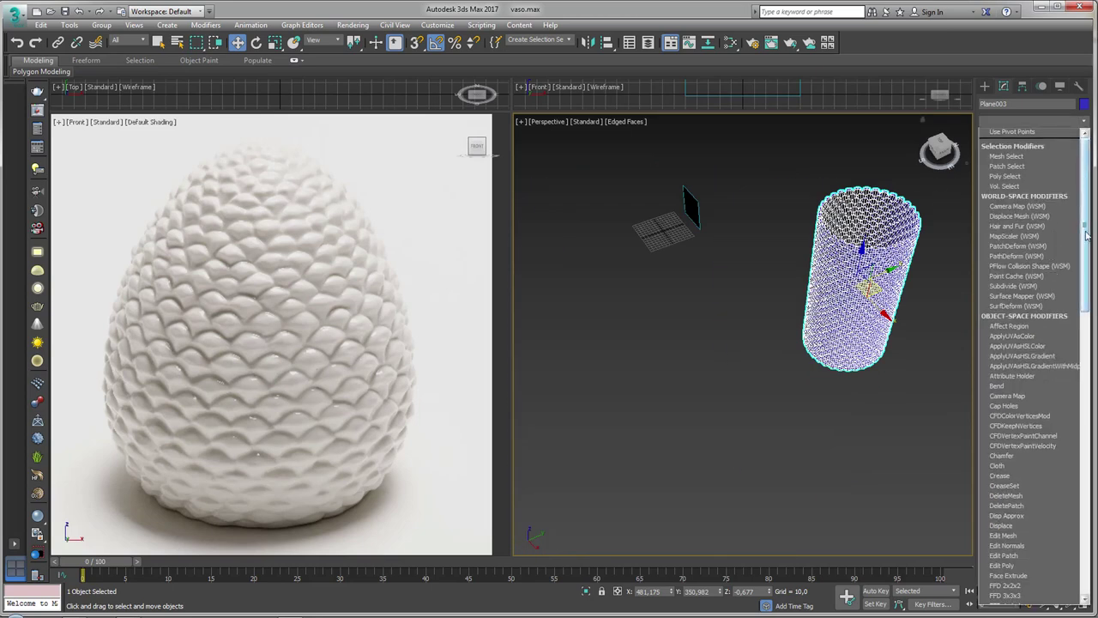
mouse_move(1086, 172)
left_mouse_down()
mouse_move(1088, 470)
mouse_move(1088, 434)
left_mouse_up()
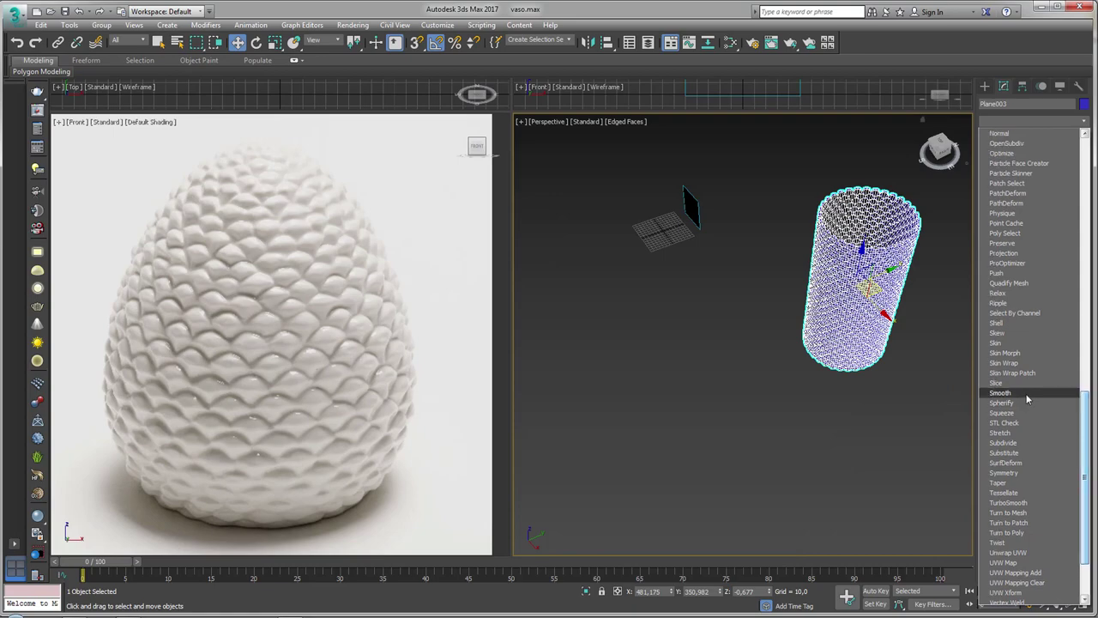
left_click(1003, 403)
middle_click_drag(858, 404, 836, 418, "alt")
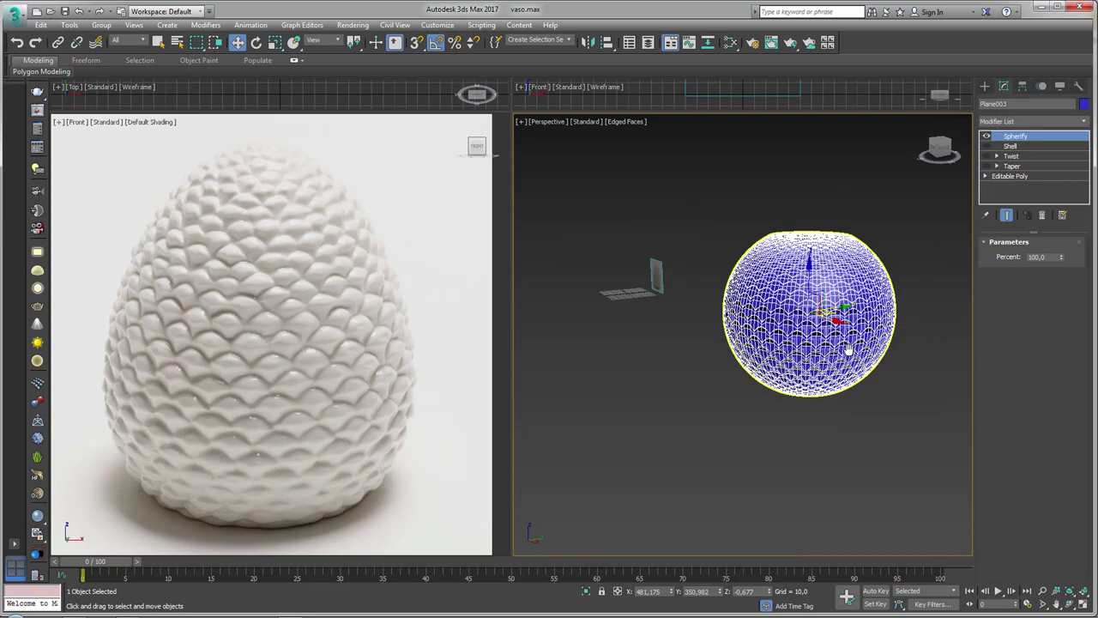
key("F4")
scroll(840, 430, "up", 3)
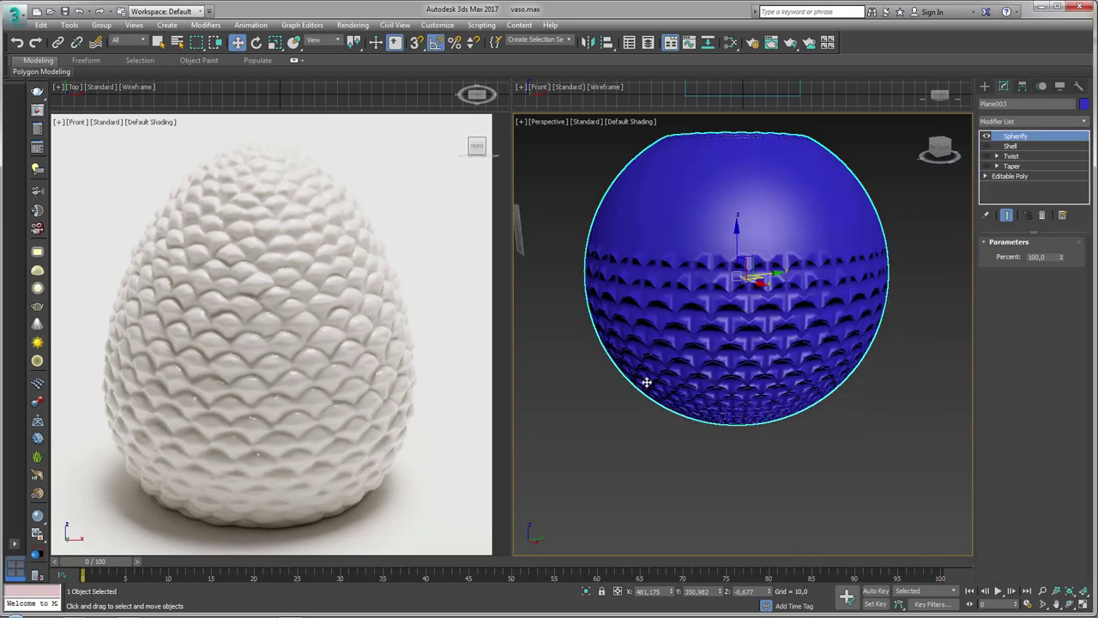
middle_click_drag(646, 382, 936, 242, "alt")
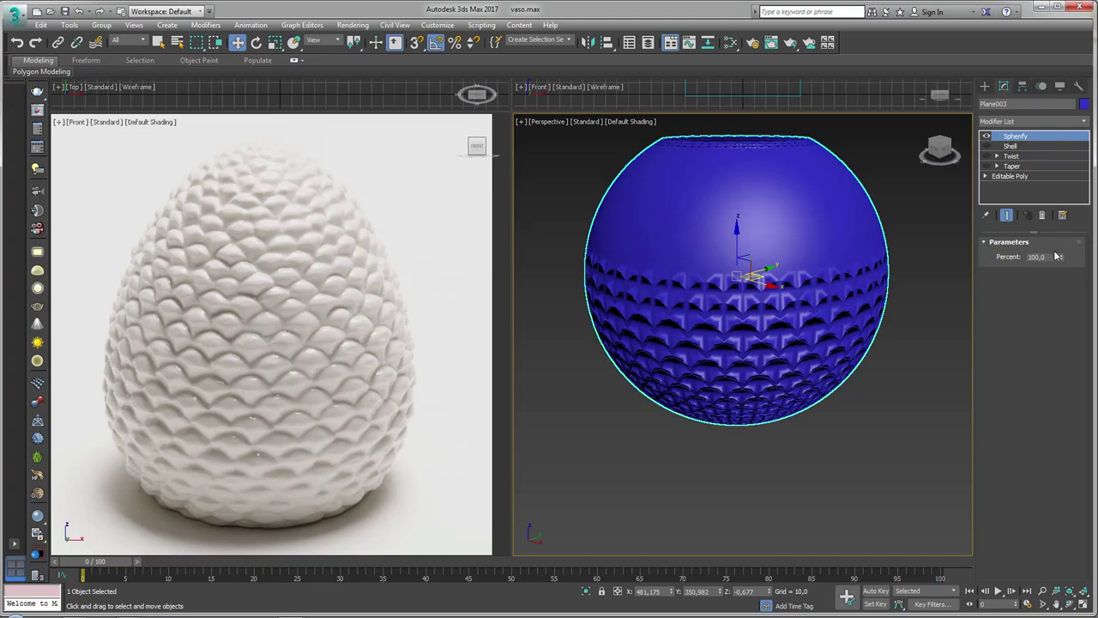
mouse_move(1063, 259)
left_mouse_down()
mouse_move(1061, 319)
mouse_move(1051, 234)
mouse_move(1051, 289)
mouse_move(1051, 248)
left_mouse_up()
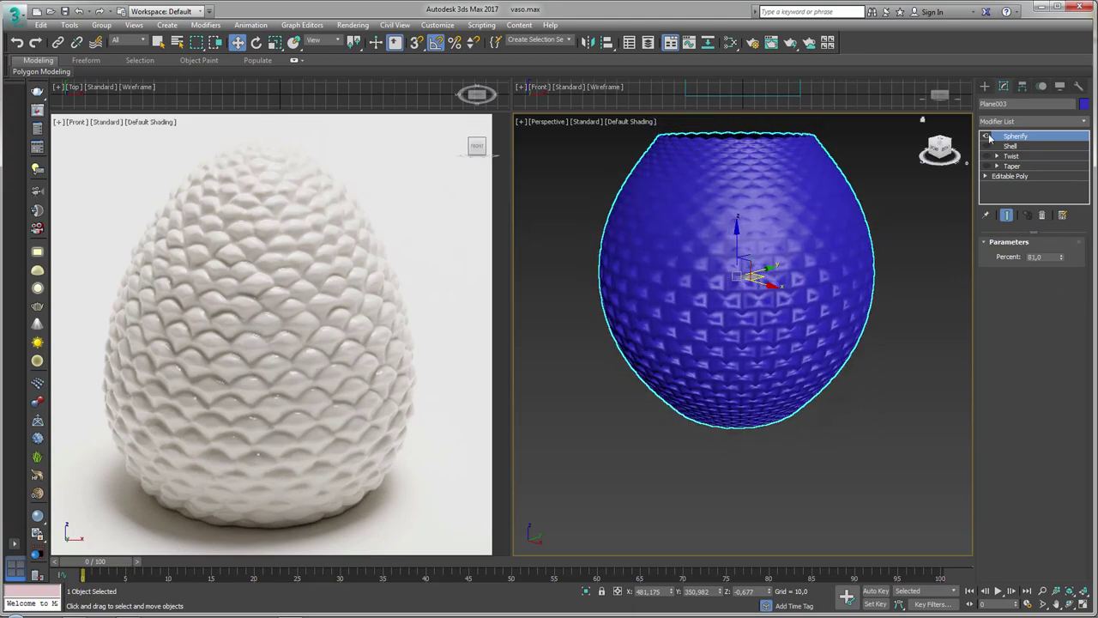
left_click(987, 137)
left_click(1033, 121)
left_click_drag(1086, 214, 1085, 423)
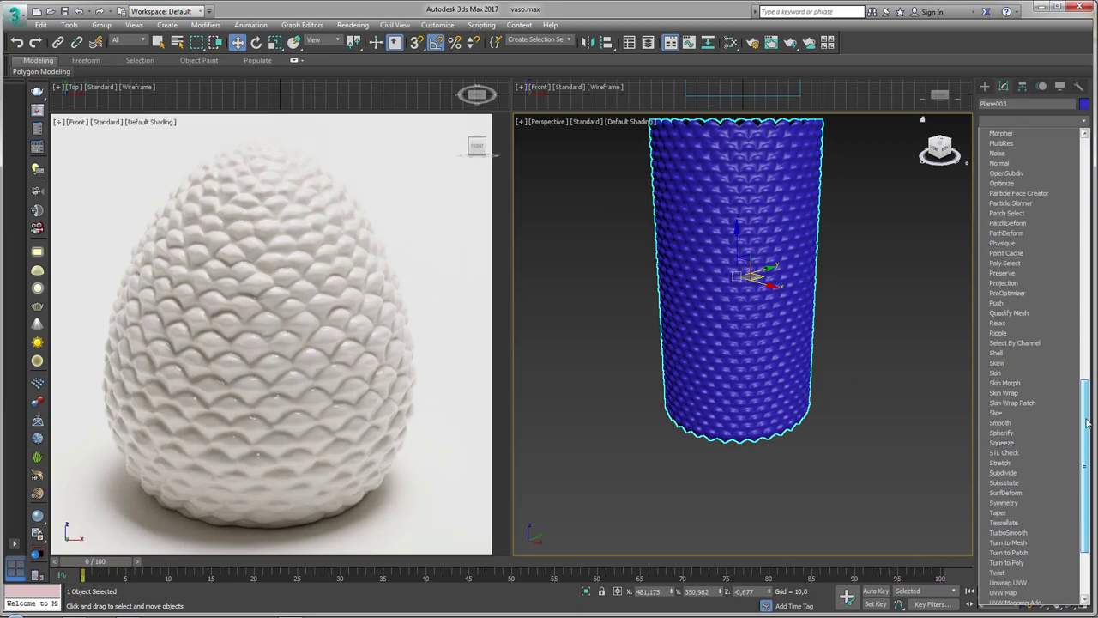
Step: Add a Noise modifier with default Scale 100 and zero strength to the top of Plane003's stack
left_click_drag(1090, 420, 1091, 403)
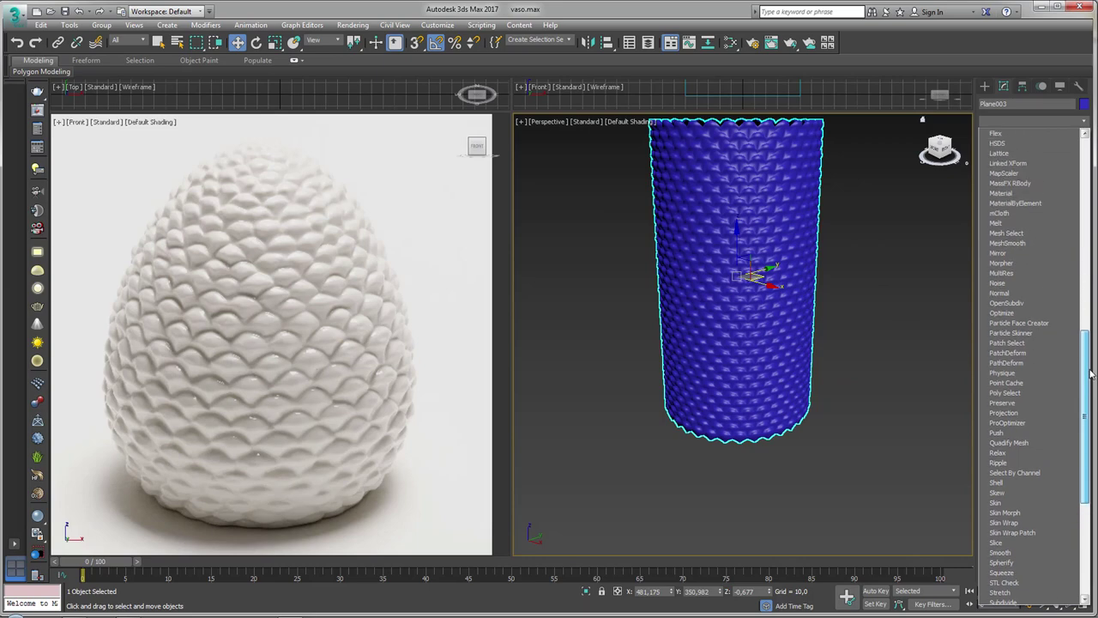
left_click_drag(1092, 403, 1034, 321)
left_click(998, 295)
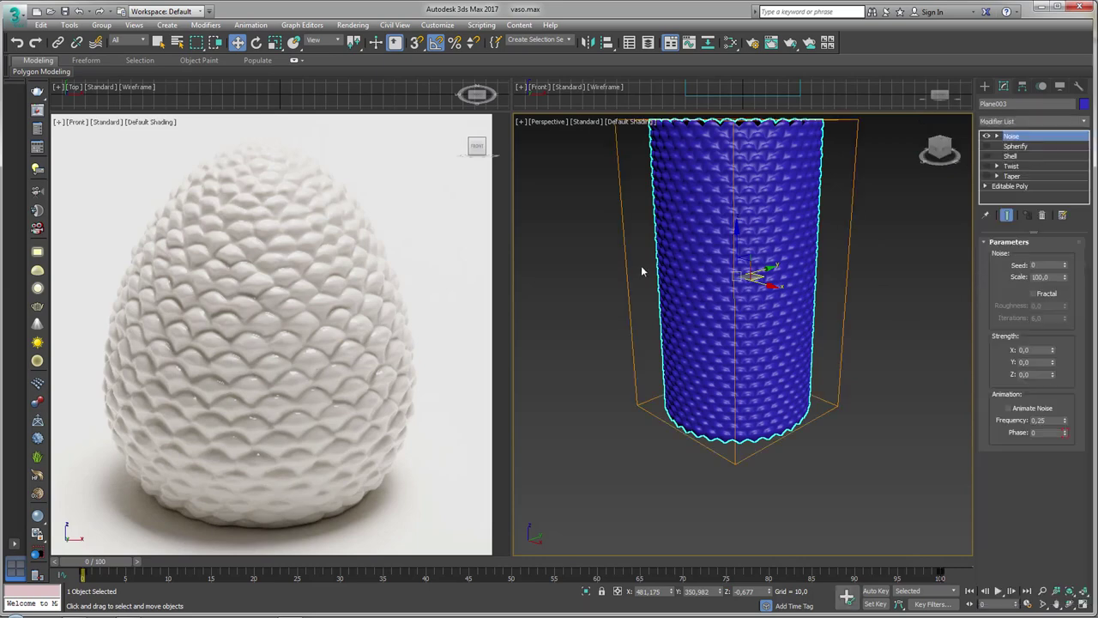
middle_click_drag(820, 296, 824, 348, "alt")
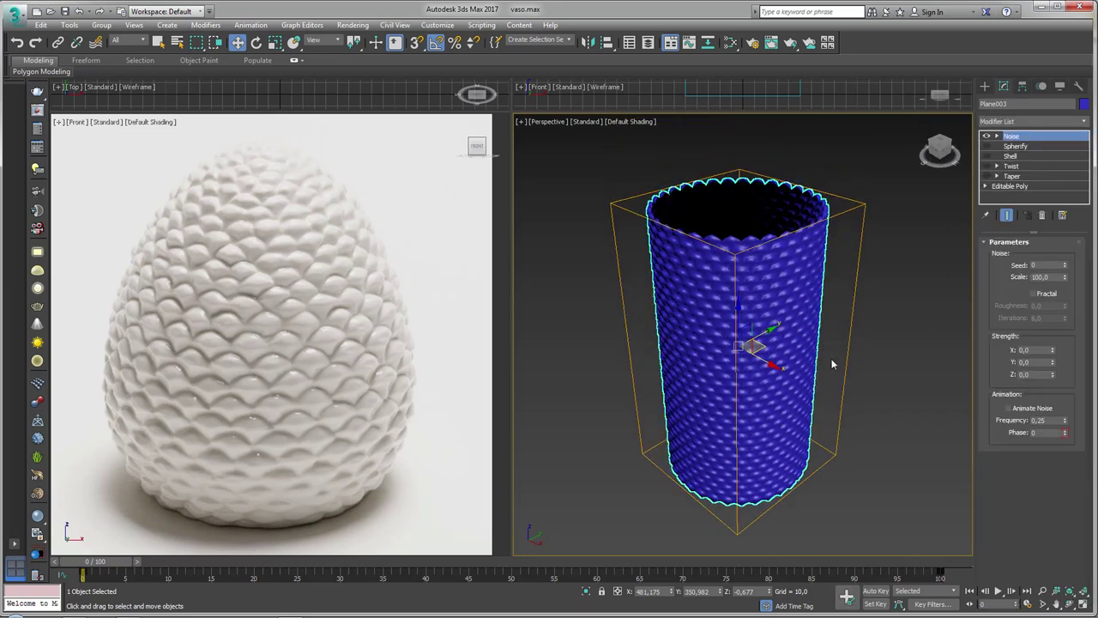
key("F4")
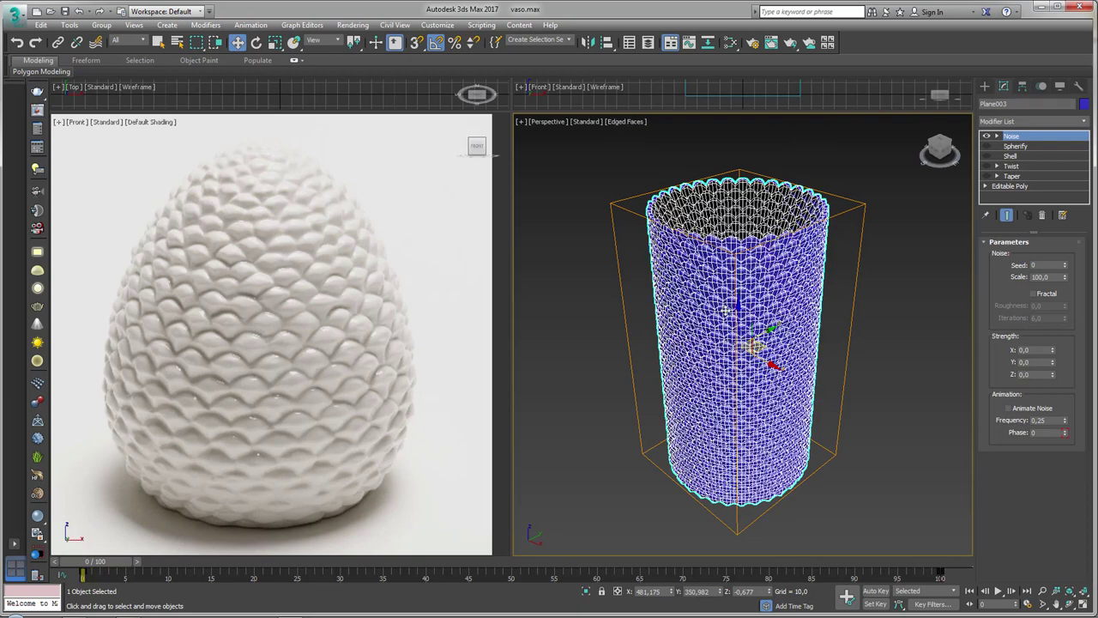
key("F4")
middle_click_drag(831, 334, 833, 315, "alt")
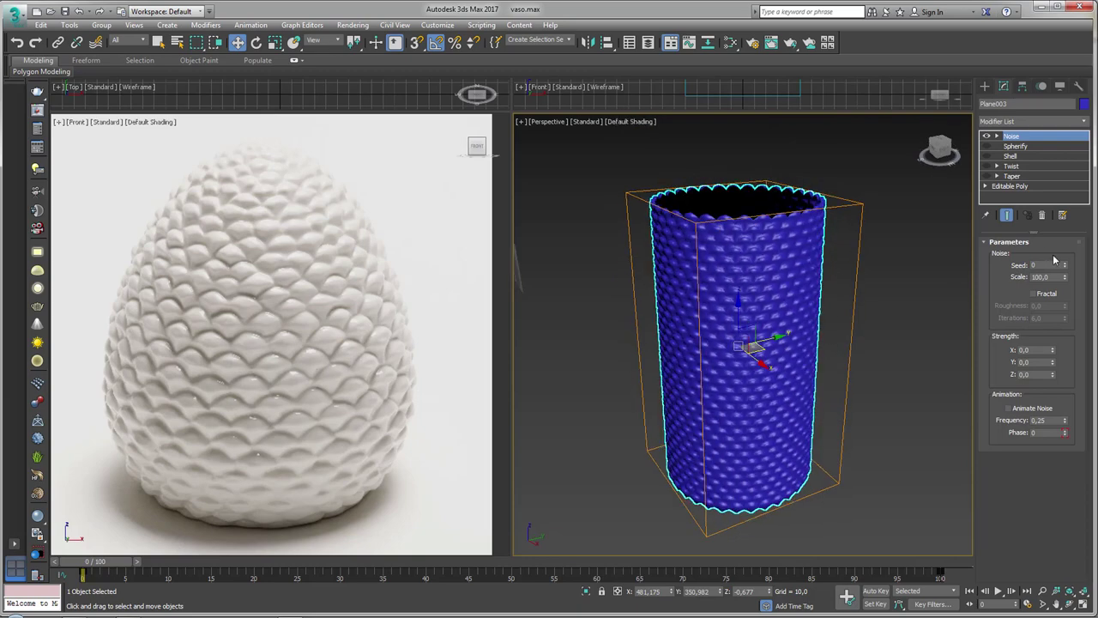
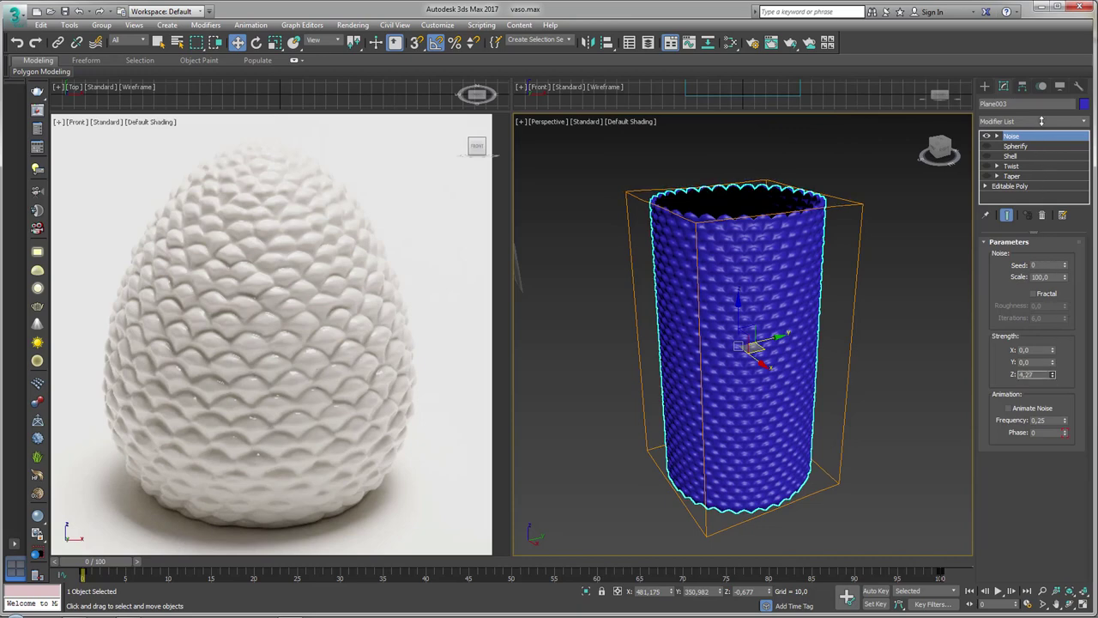
Step: Raise Noise Strength Z and Y with Scale 50, preview the animated noise, then disable Noise
mouse_move(1053, 374)
left_mouse_down()
mouse_move(999, 206)
mouse_move(1017, 335)
left_mouse_up()
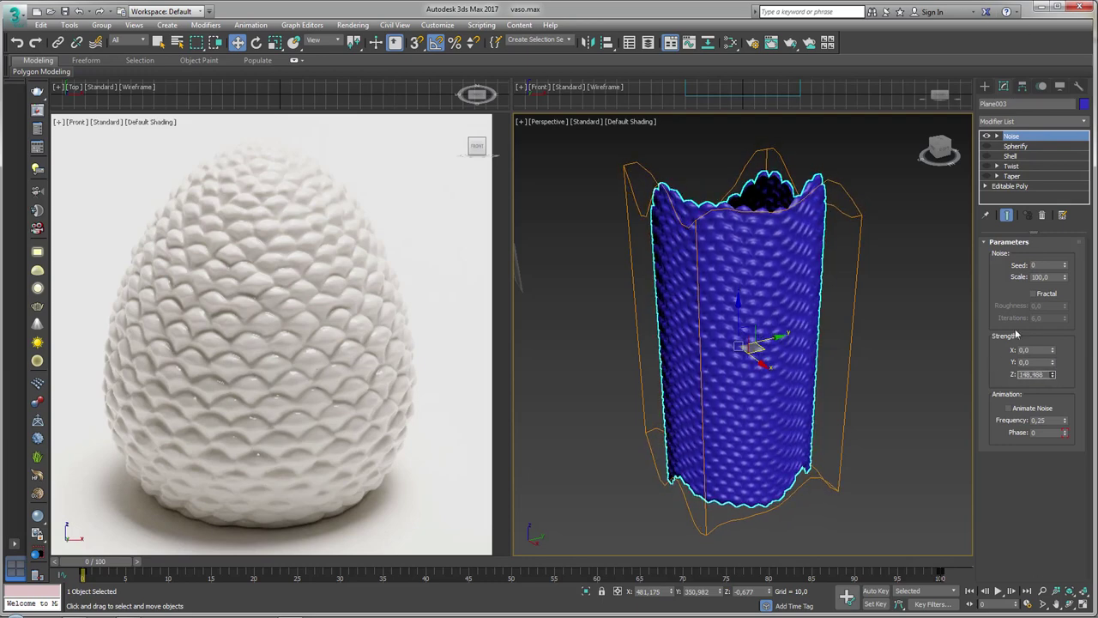
left_click_drag(1065, 278, 1069, 307)
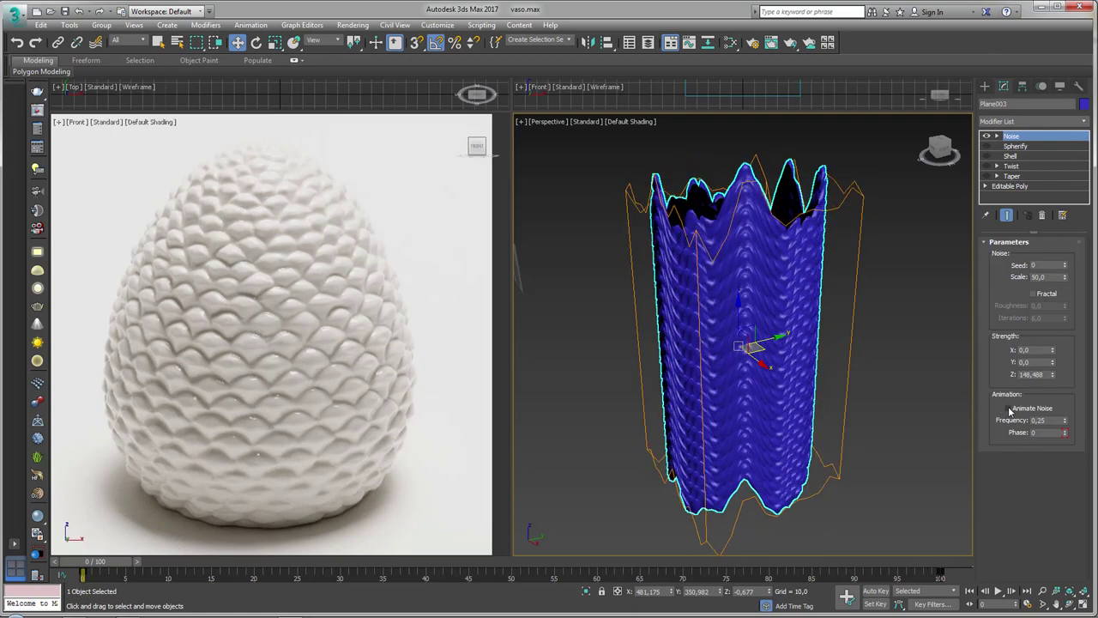
left_click_drag(99, 568, 942, 574)
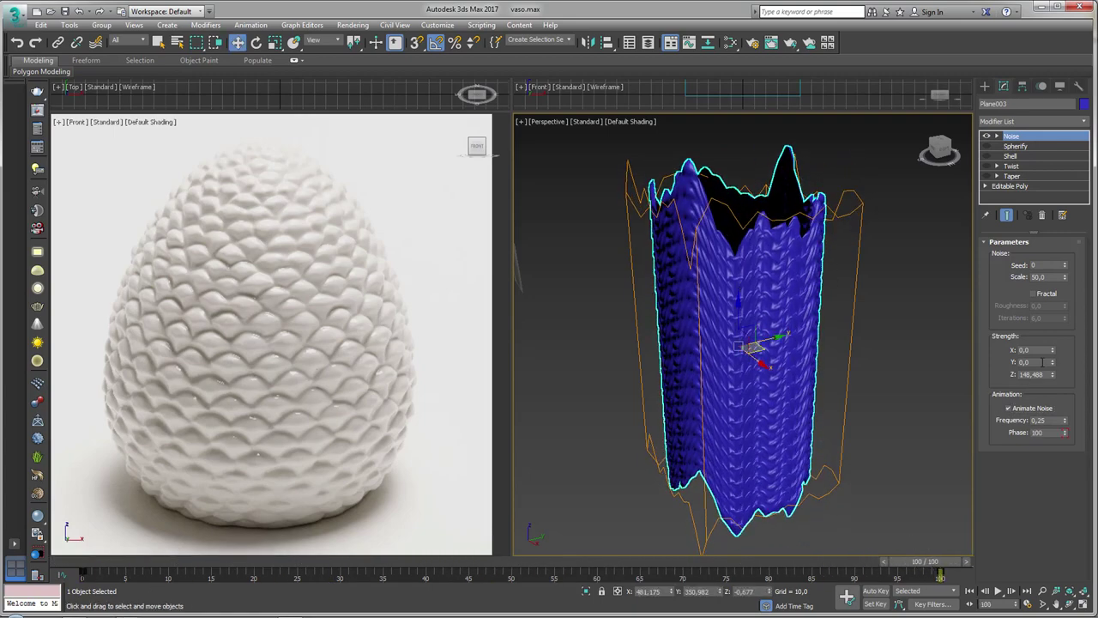
left_click_drag(1017, 500, 1017, 429)
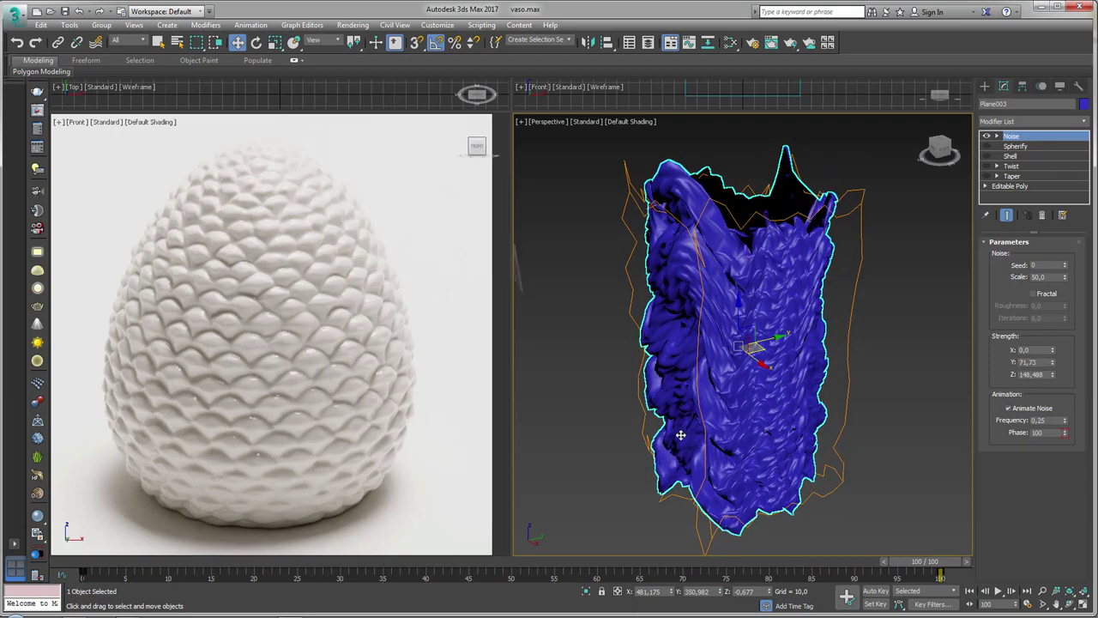
mouse_move(932, 560)
left_mouse_down()
mouse_move(197, 566)
mouse_move(941, 568)
left_mouse_up()
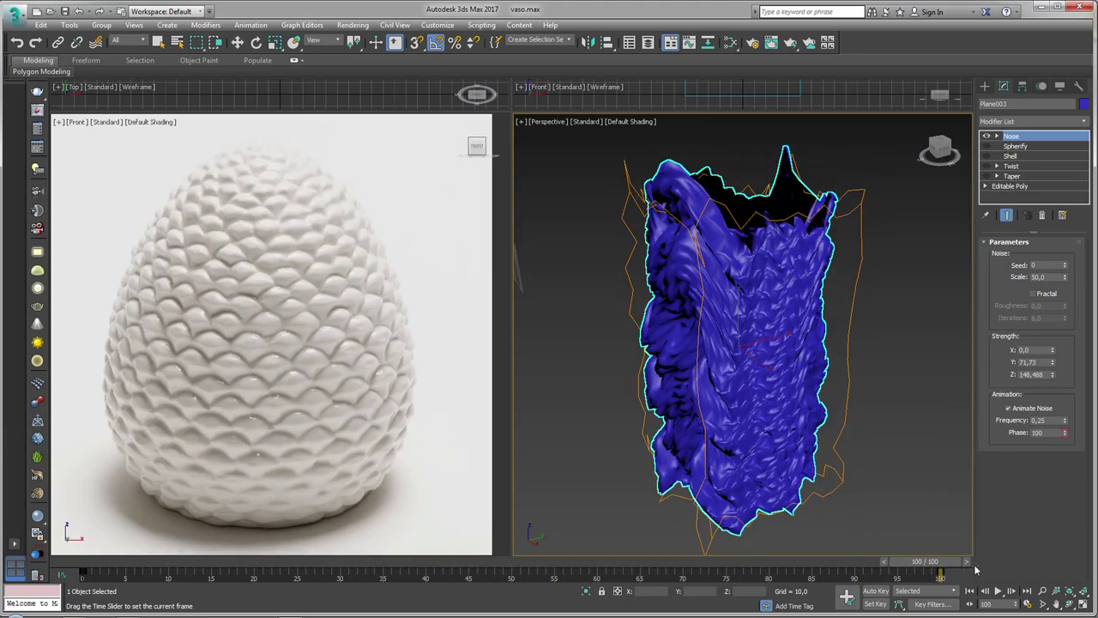
left_click(987, 136)
mouse_move(882, 330)
middle_mouse_down("alt")
mouse_move(885, 267)
mouse_move(847, 325)
mouse_move(684, 361)
middle_mouse_up("alt")
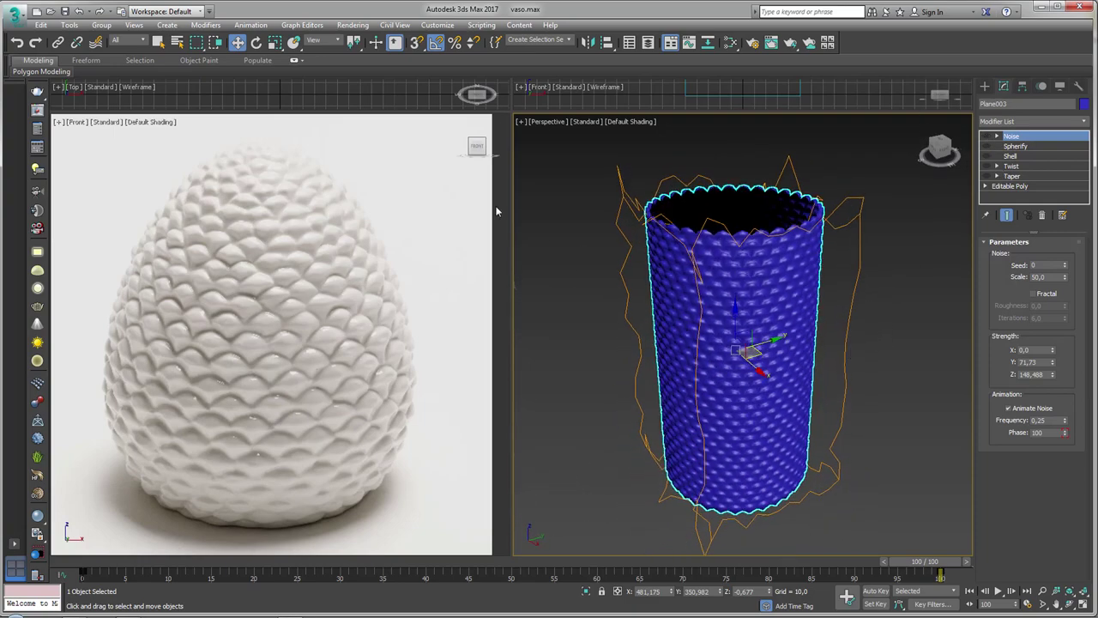
Step: On the base Editable Poly, move the bottom border down and Make Planar along Z
left_click(1009, 187)
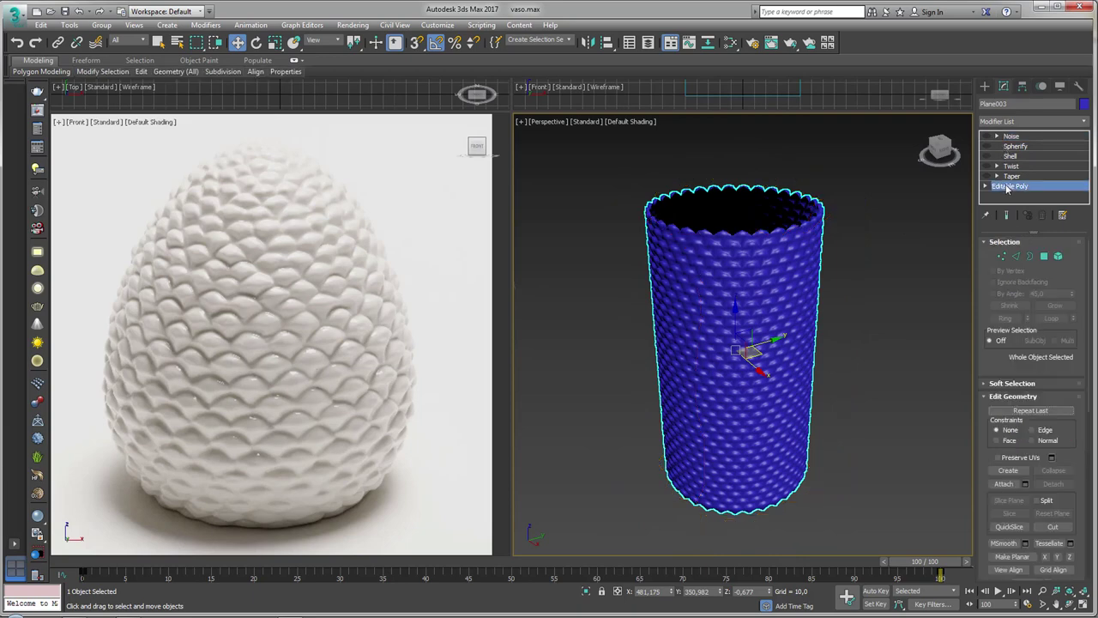
left_click(1030, 257)
mouse_move(850, 361)
middle_mouse_down("alt")
mouse_move(832, 458)
mouse_move(863, 410)
middle_mouse_up("alt")
scroll(751, 422, "up", 3)
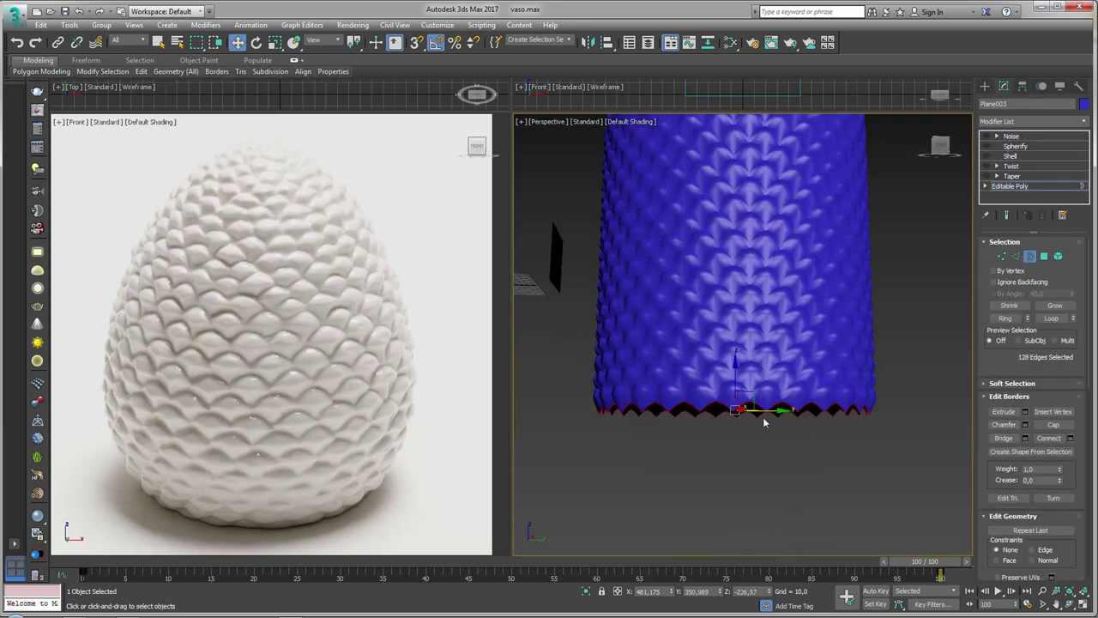
key("F4")
scroll(738, 404, "up", 2)
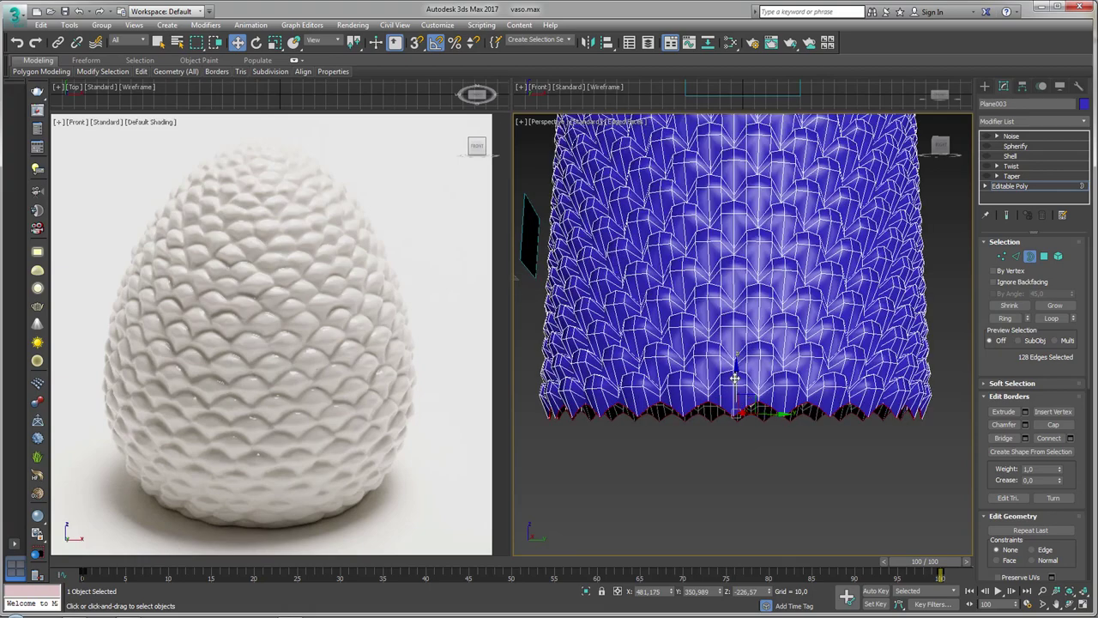
left_click_drag(734, 378, 739, 386)
middle_click_drag(897, 478, 897, 458, "alt")
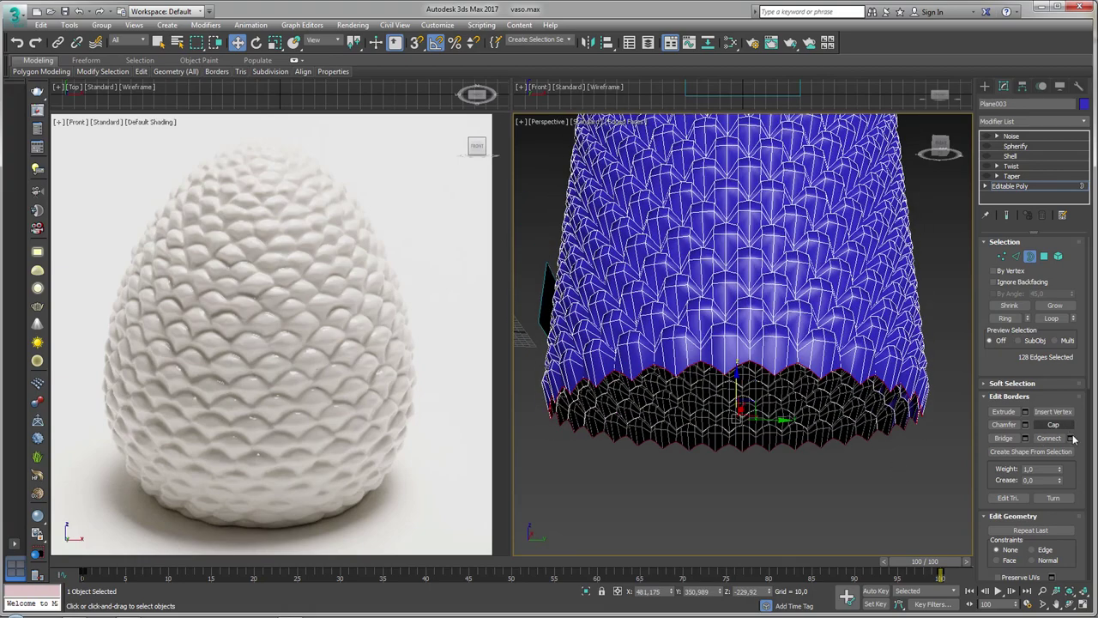
scroll(1079, 445, "down", 5)
scroll(1075, 380, "down", 3)
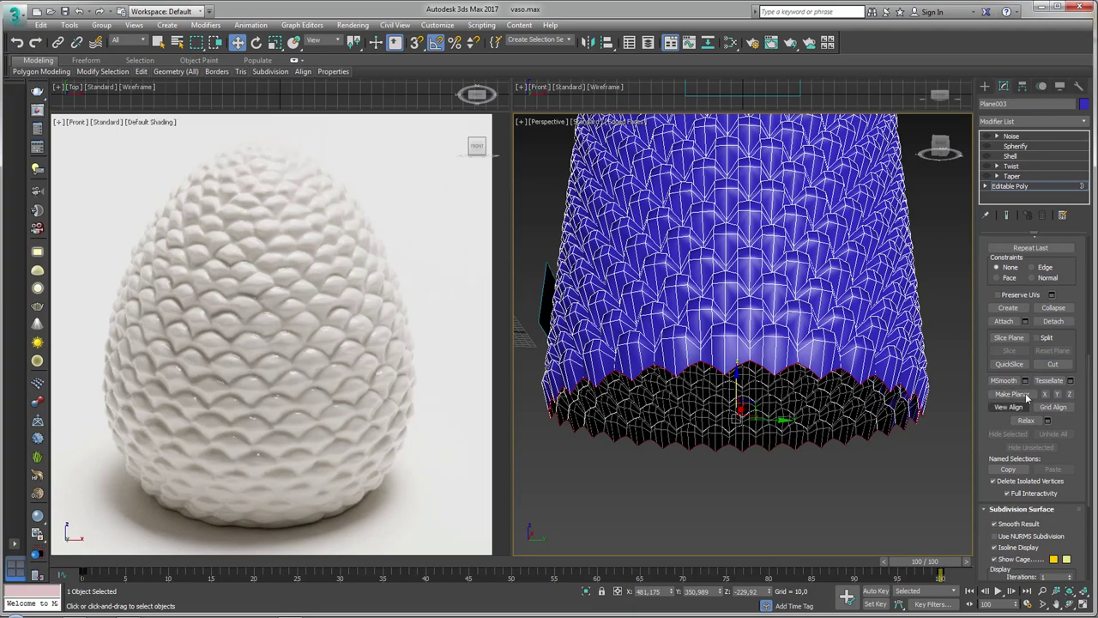
left_click(1070, 394)
Step: Raise the top border, Make Planar along Z, lower it slightly, and exit Border mode
middle_click_drag(755, 360, 754, 388, "alt")
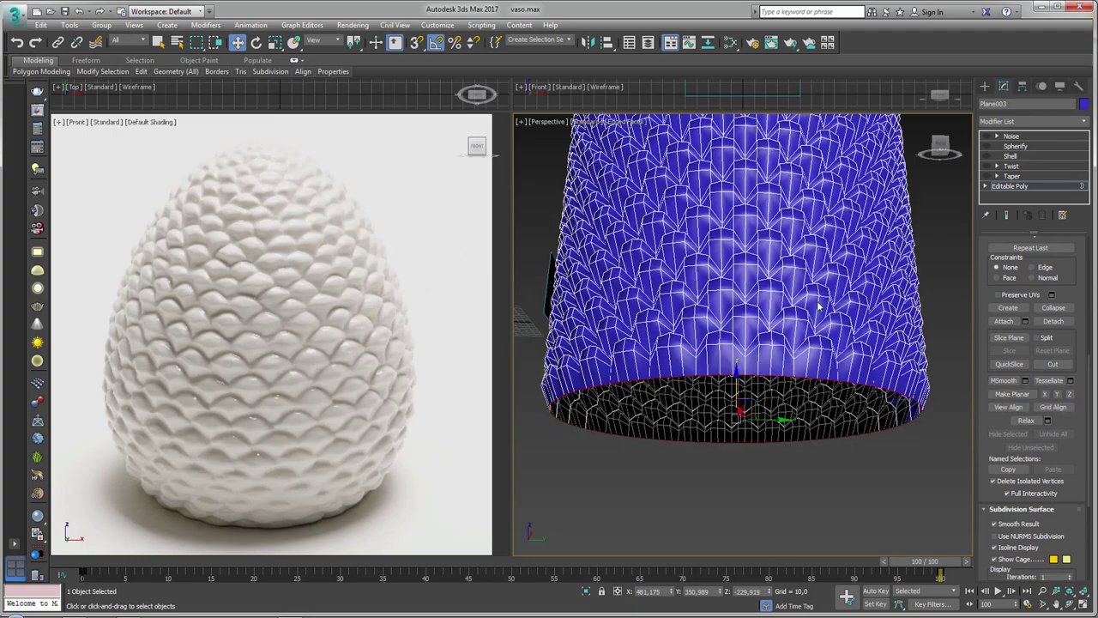
scroll(736, 385, "down", 5)
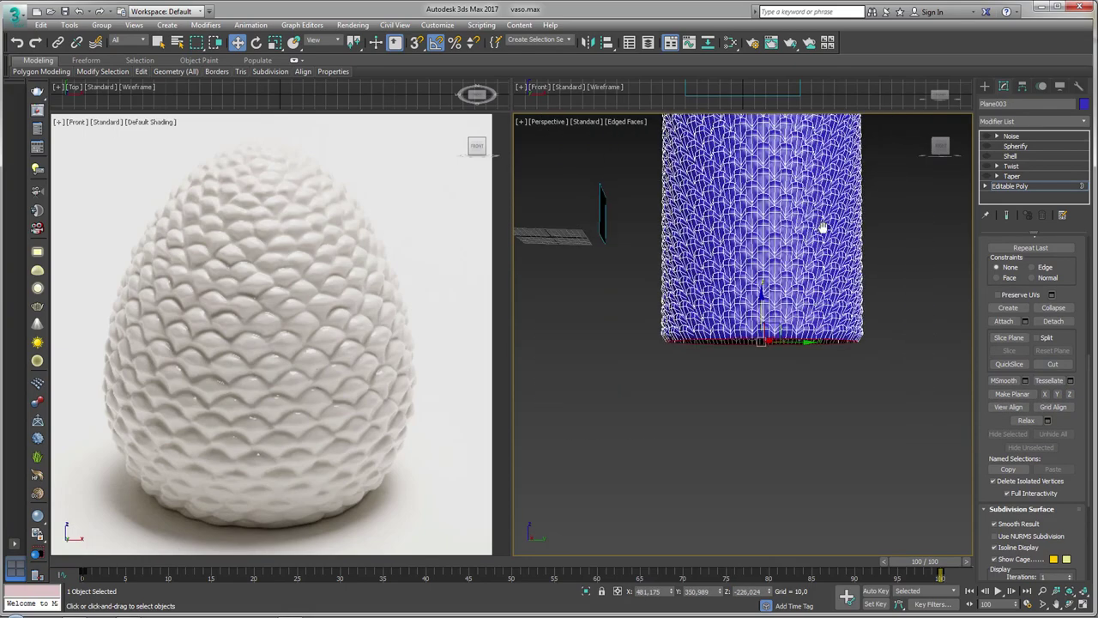
middle_click_drag(853, 226, 837, 303)
scroll(758, 269, "up", 5)
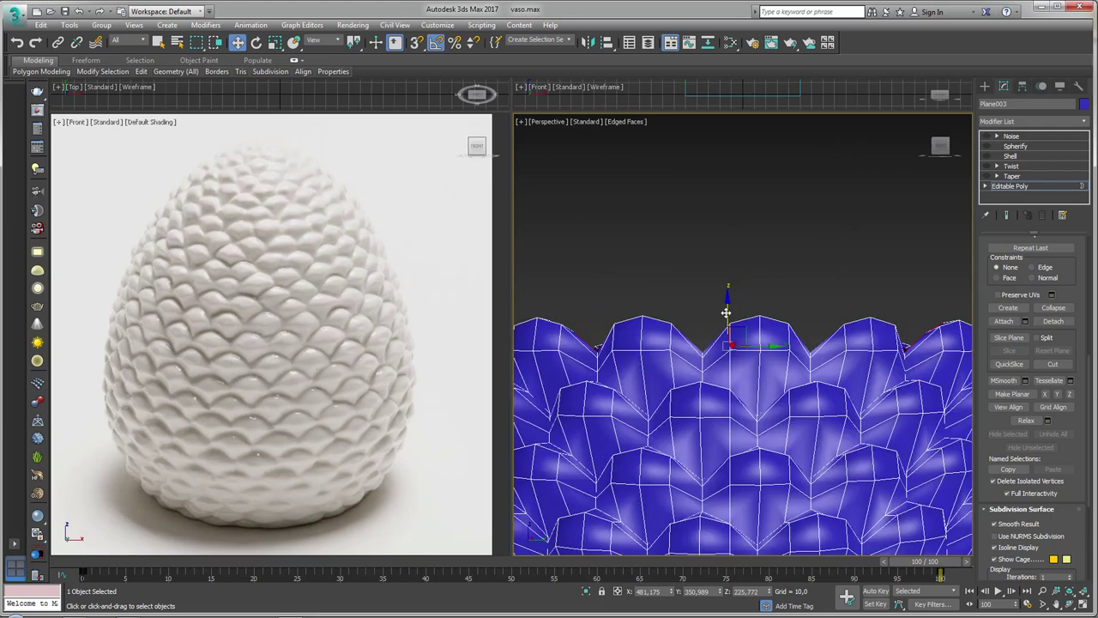
left_click_drag(727, 315, 727, 308)
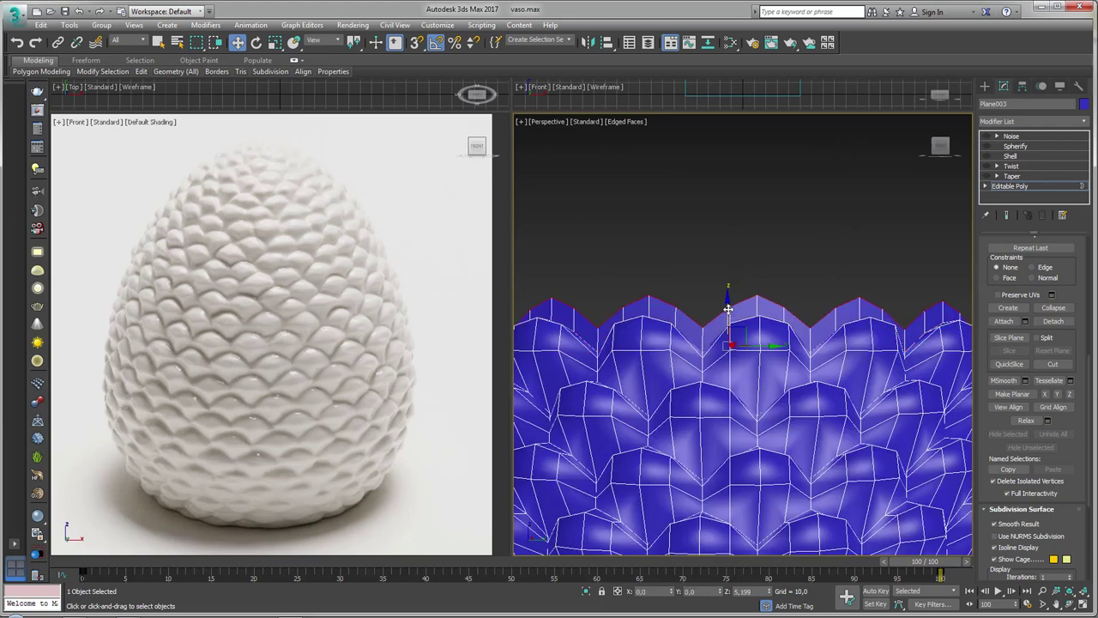
left_click(1069, 394)
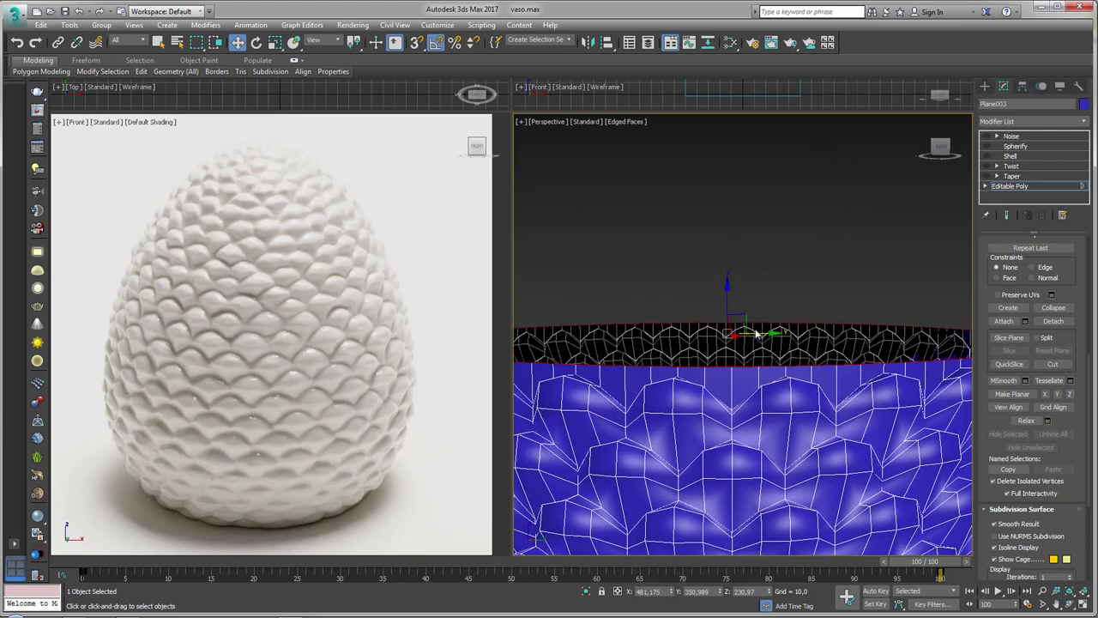
mouse_move(726, 305)
left_mouse_down()
mouse_move(734, 316)
mouse_move(727, 307)
left_mouse_up()
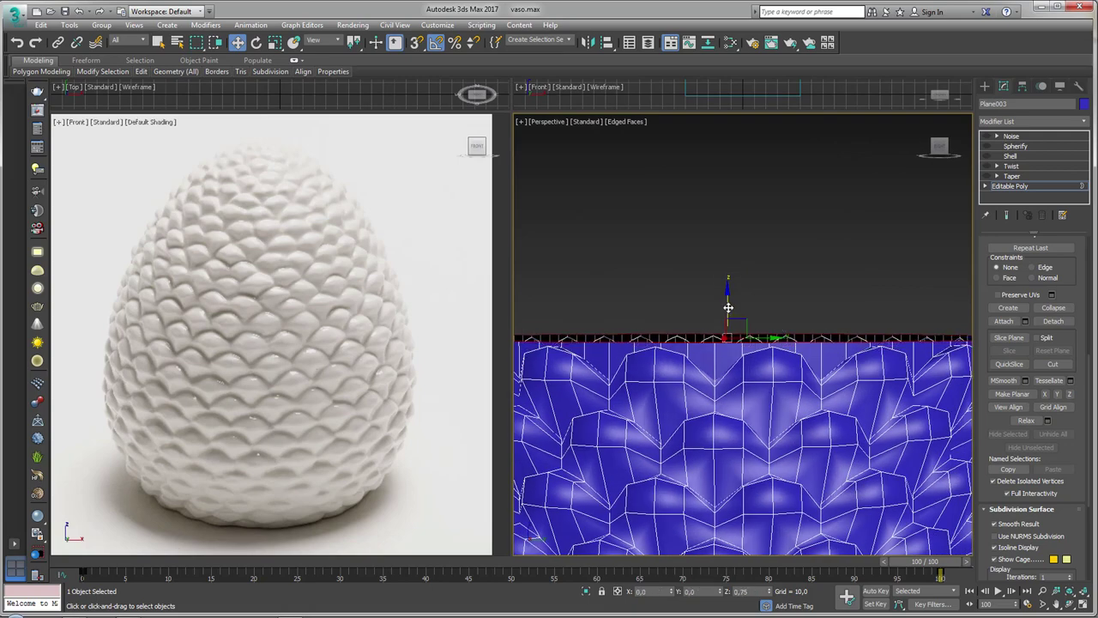
left_click(1010, 187)
Step: Add an FFD 3x3x3 modifier to the vase and enter Control Points mode
key("z")
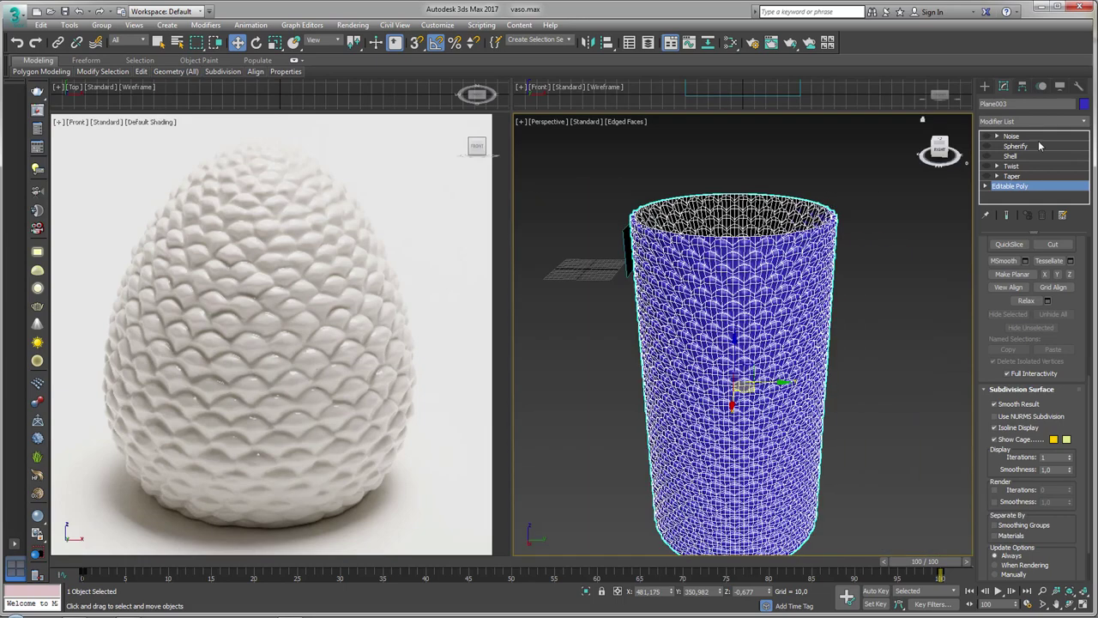
left_click(1084, 124)
left_click_drag(1088, 168, 1088, 254)
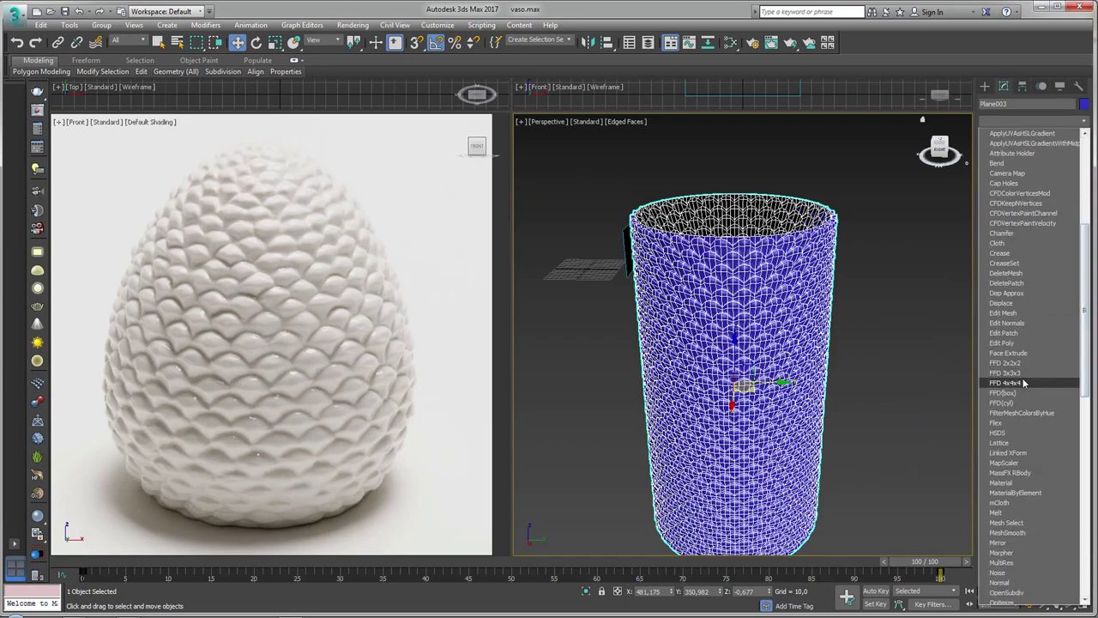
left_click(1026, 373)
scroll(836, 303, "down", 4)
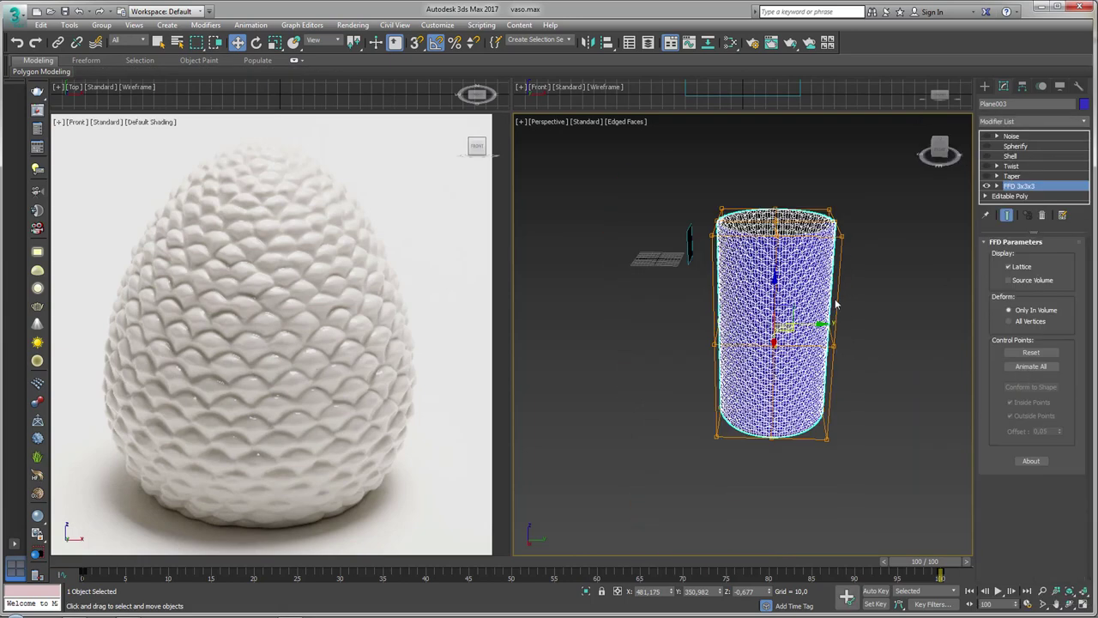
left_click(996, 186)
left_click(1028, 195)
Step: Scale the middle lattice ring outward and narrow the bottom and top rings into an egg
middle_click_drag(926, 252, 866, 335, "alt")
key("e")
key("r")
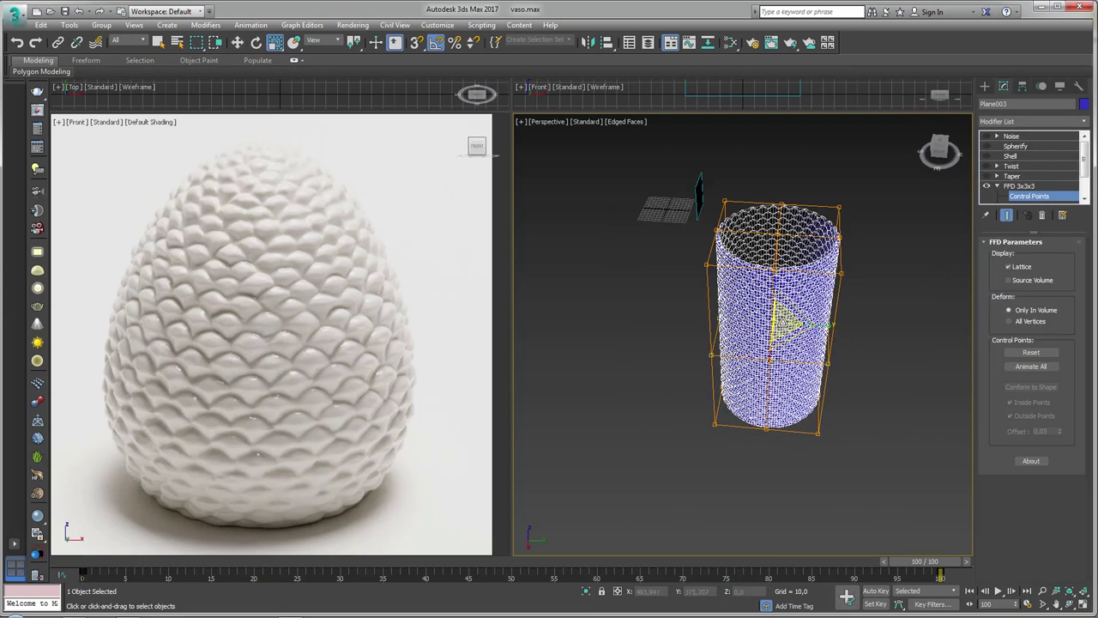
left_click_drag(849, 343, 858, 309)
middle_click_drag(858, 361, 855, 325, "alt")
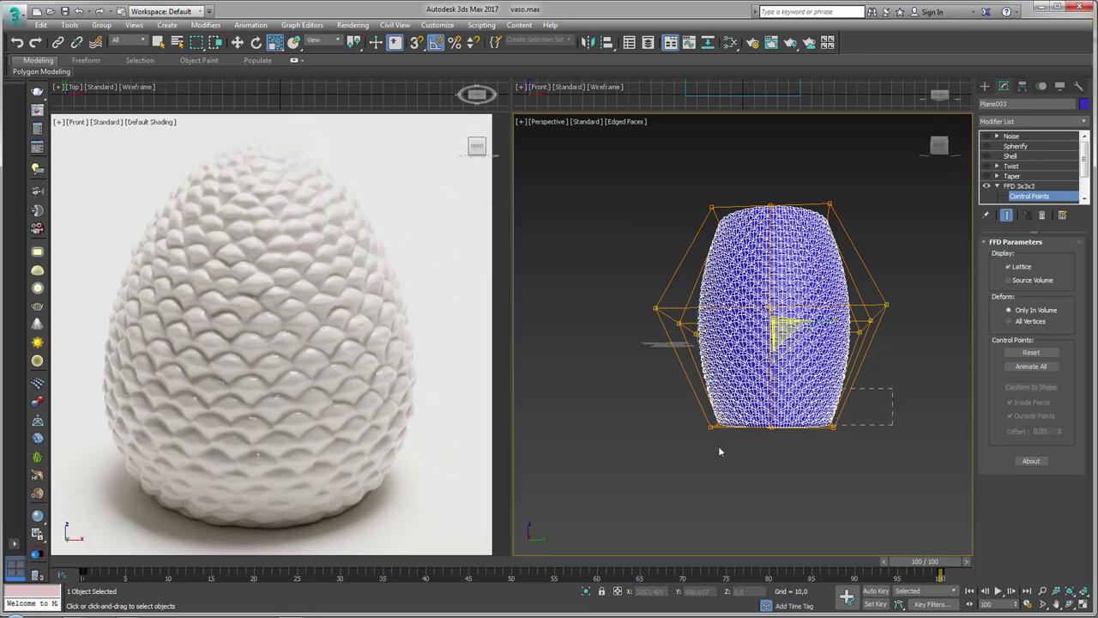
left_click_drag(719, 451, 858, 403)
left_click_drag(780, 442, 777, 476)
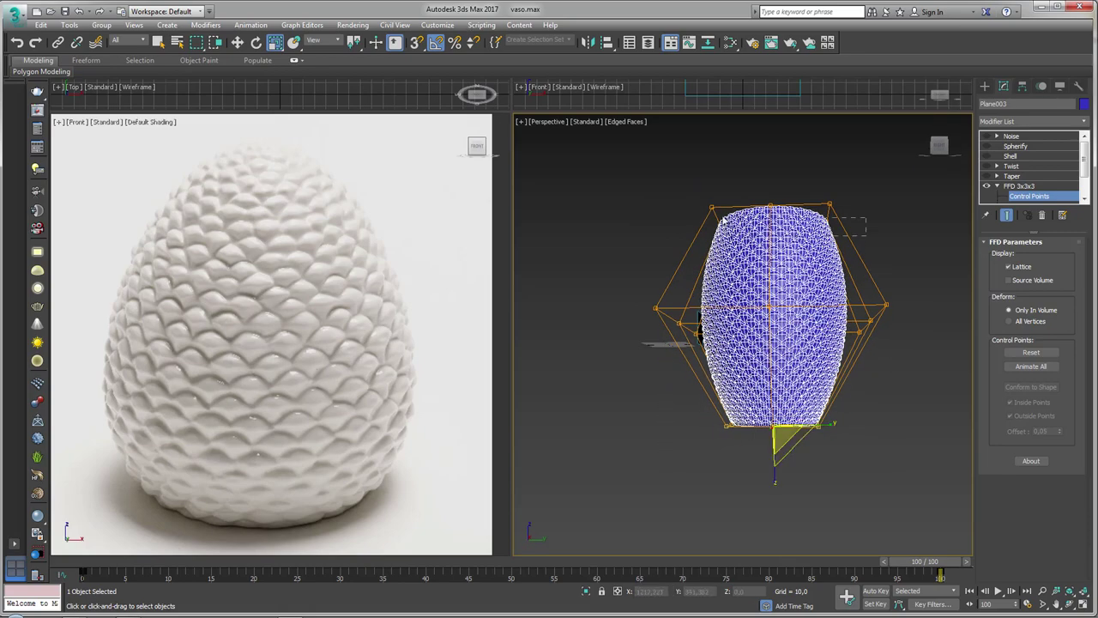
left_click_drag(722, 220, 839, 220)
middle_click_drag(878, 256, 884, 255, "alt")
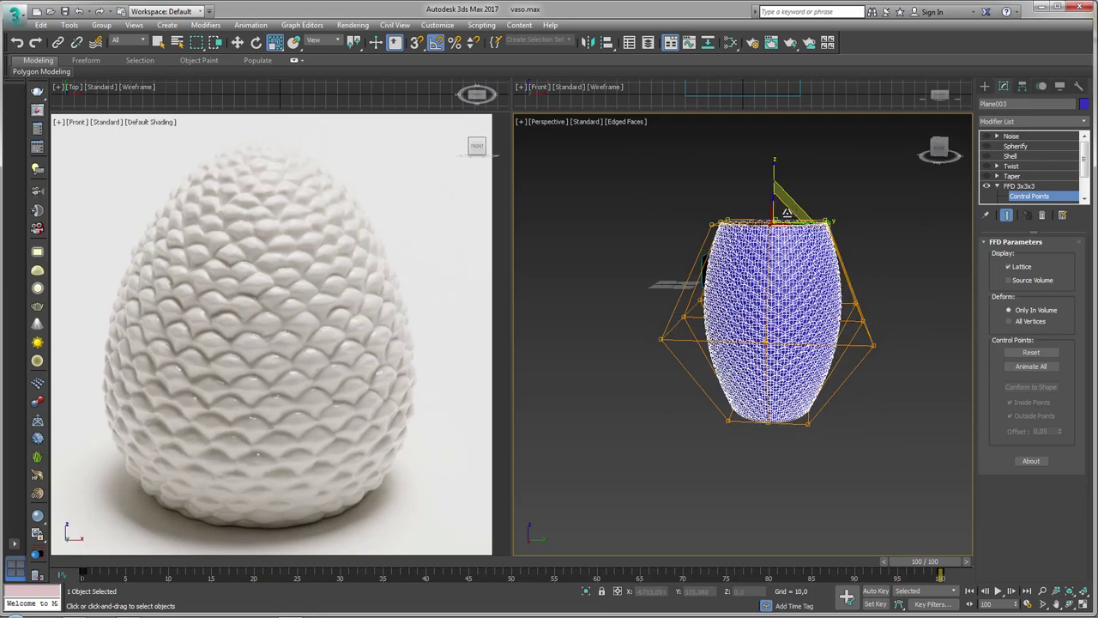
left_click_drag(777, 216, 819, 424)
Step: Move the right-side control points to skew the egg, then Reset the lattice to a cylinder
middle_click_drag(819, 424, 873, 388, "alt")
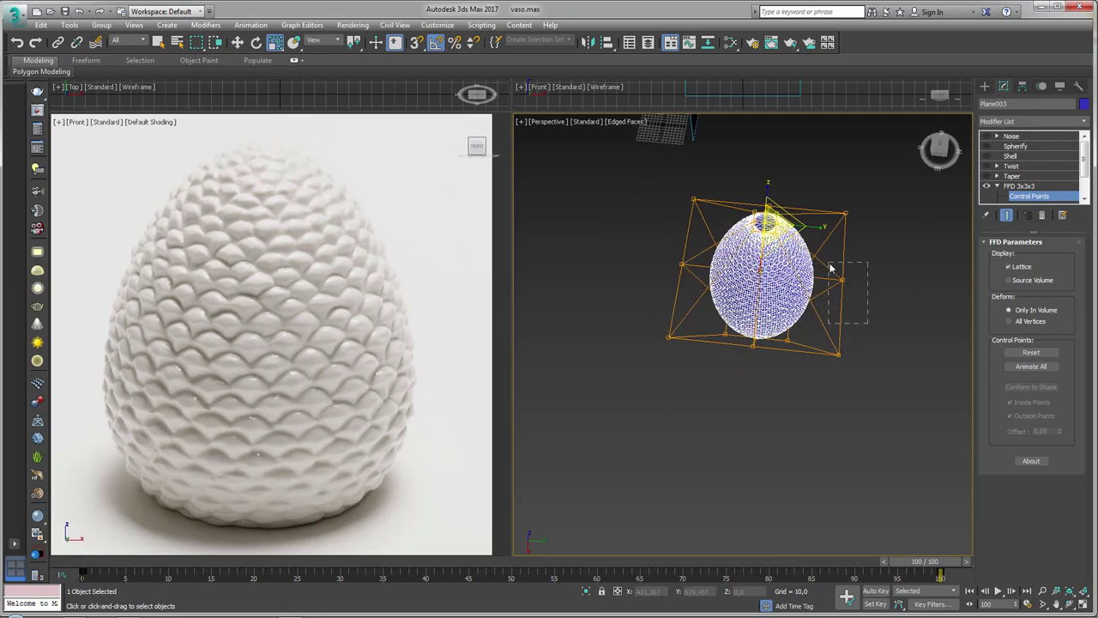
left_click_drag(830, 269, 829, 262)
middle_click_drag(871, 294, 836, 284, "alt")
key("w")
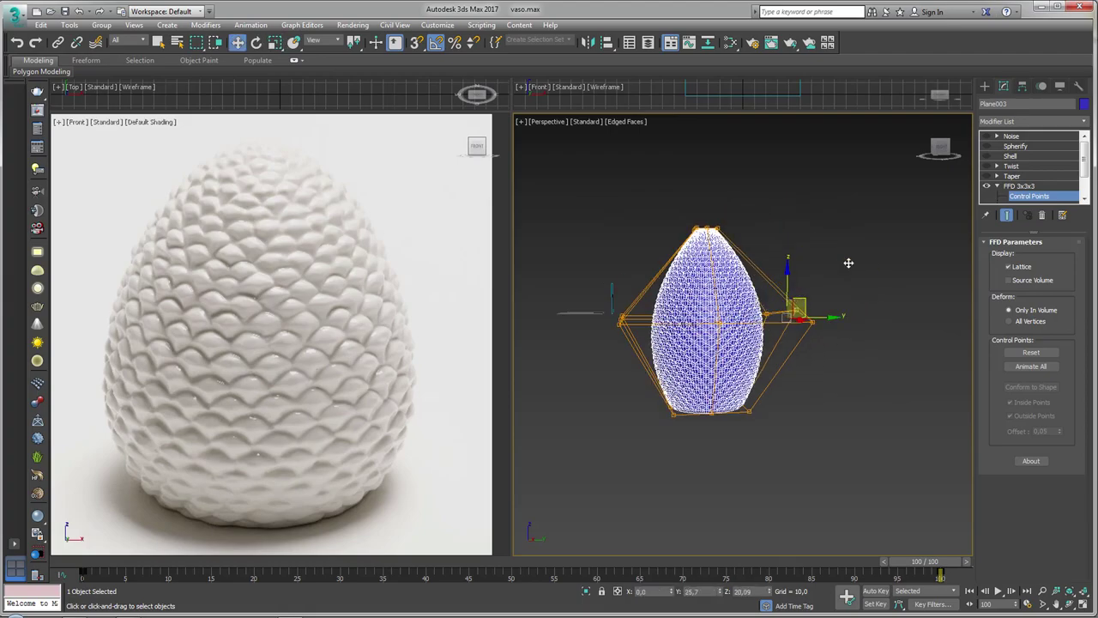
left_click_drag(849, 262, 759, 270)
mouse_move(582, 299)
middle_mouse_down("alt")
mouse_move(629, 342)
mouse_move(814, 392)
middle_mouse_up("alt")
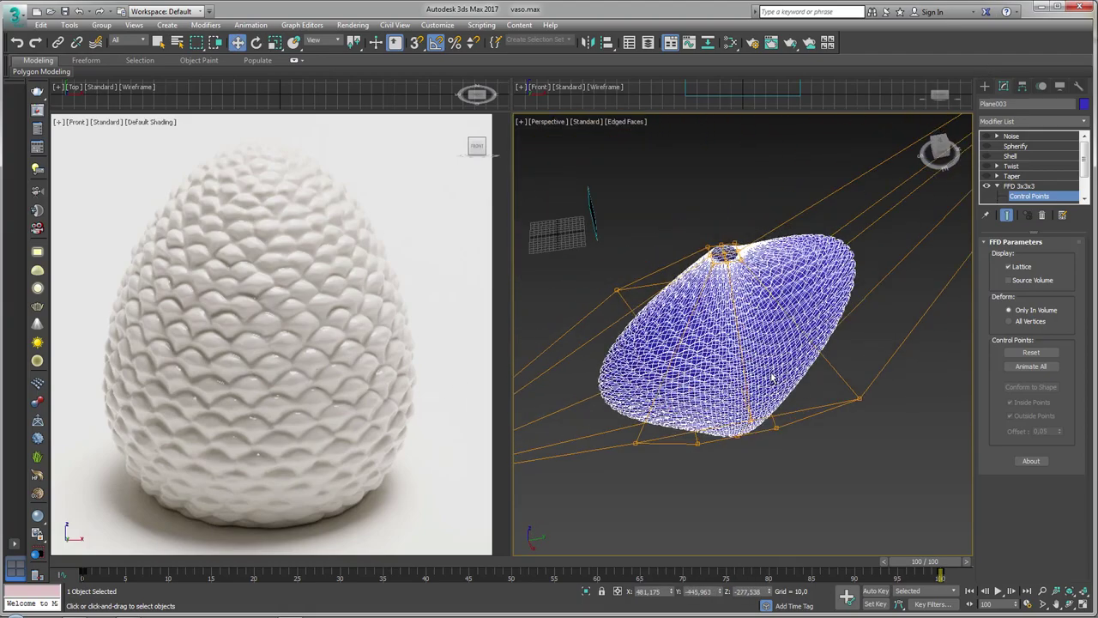
scroll(709, 352, "up", 5)
scroll(709, 352, "down", 5)
mouse_move(709, 352)
middle_mouse_down("alt")
mouse_move(787, 420)
mouse_move(829, 371)
mouse_move(825, 315)
mouse_move(841, 341)
mouse_move(729, 270)
middle_mouse_up("alt")
key("F4")
left_click(1032, 353)
Step: Widen the middle control points into a barrel and pinch the top points into an egg tip
middle_click_drag(779, 305, 848, 292, "alt")
middle_click_drag(779, 304, 776, 321, "alt")
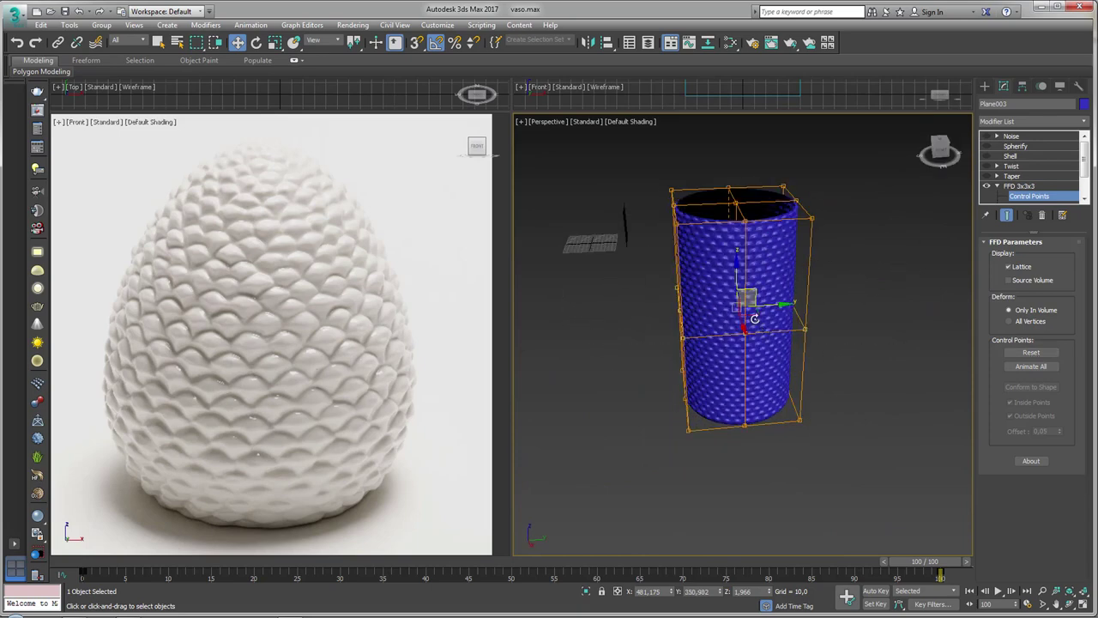
key("r")
left_click_drag(727, 302, 729, 275)
middle_click_drag(734, 249, 747, 258, "alt")
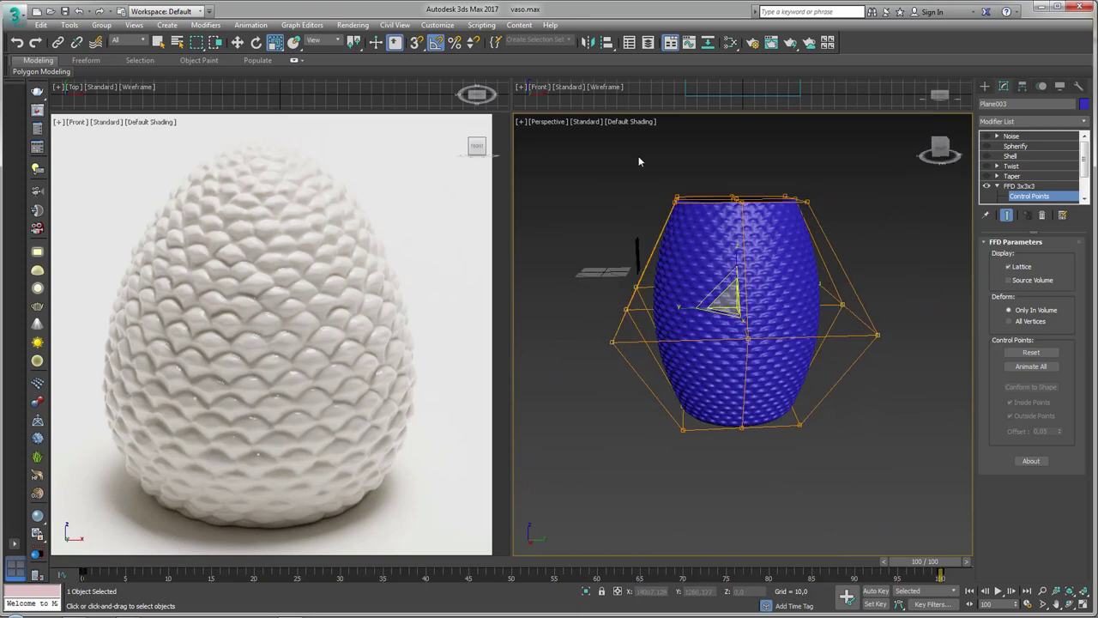
left_click_drag(652, 163, 823, 232)
left_click_drag(729, 197, 780, 457)
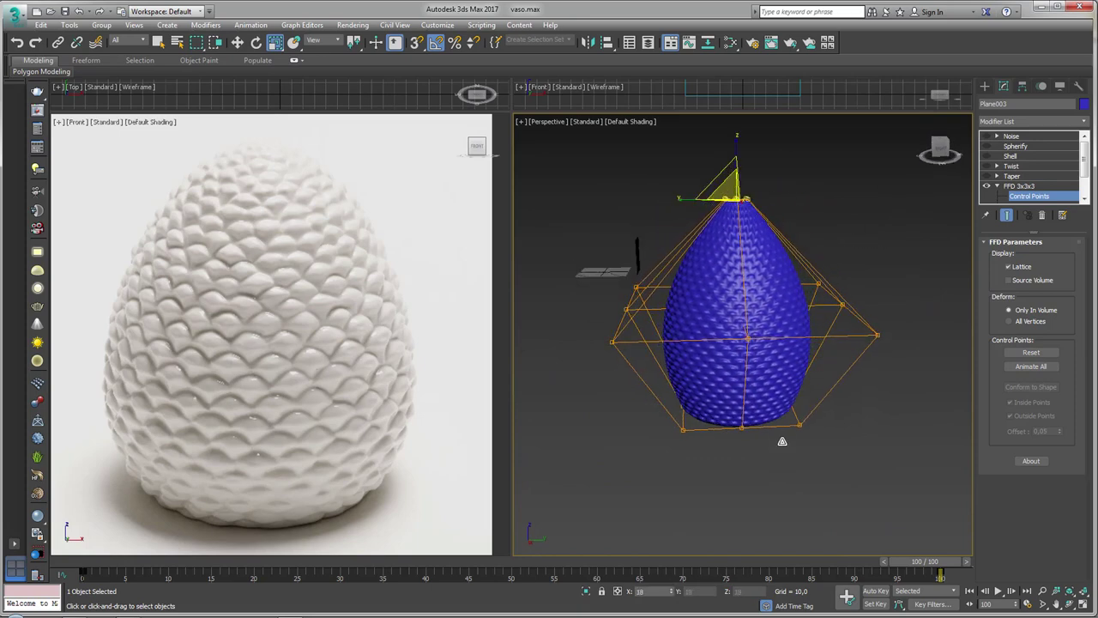
mouse_move(784, 466)
middle_mouse_down("alt")
mouse_move(790, 363)
mouse_move(767, 177)
middle_mouse_up("alt")
Step: Lower, raise, spread and re-narrow the top control points to adjust the egg's top
key("w")
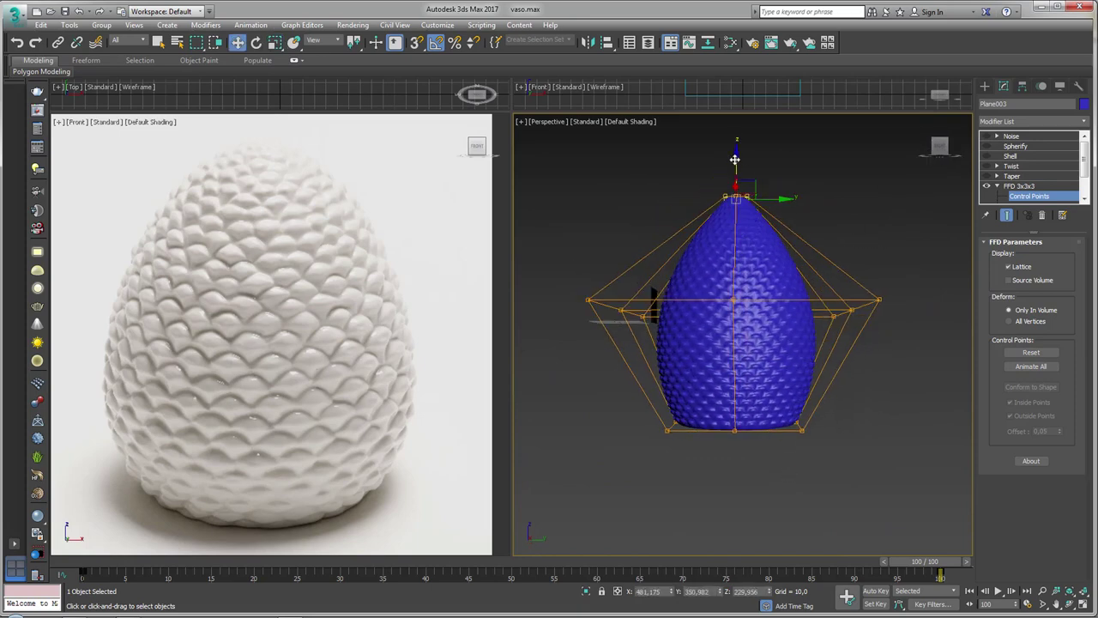
mouse_move(735, 159)
left_mouse_down()
mouse_move(718, 294)
mouse_move(750, 339)
left_mouse_up()
mouse_move(750, 338)
middle_mouse_down("alt")
mouse_move(779, 387)
mouse_move(775, 445)
mouse_move(782, 332)
middle_mouse_up("alt")
left_click_drag(736, 348, 739, 156)
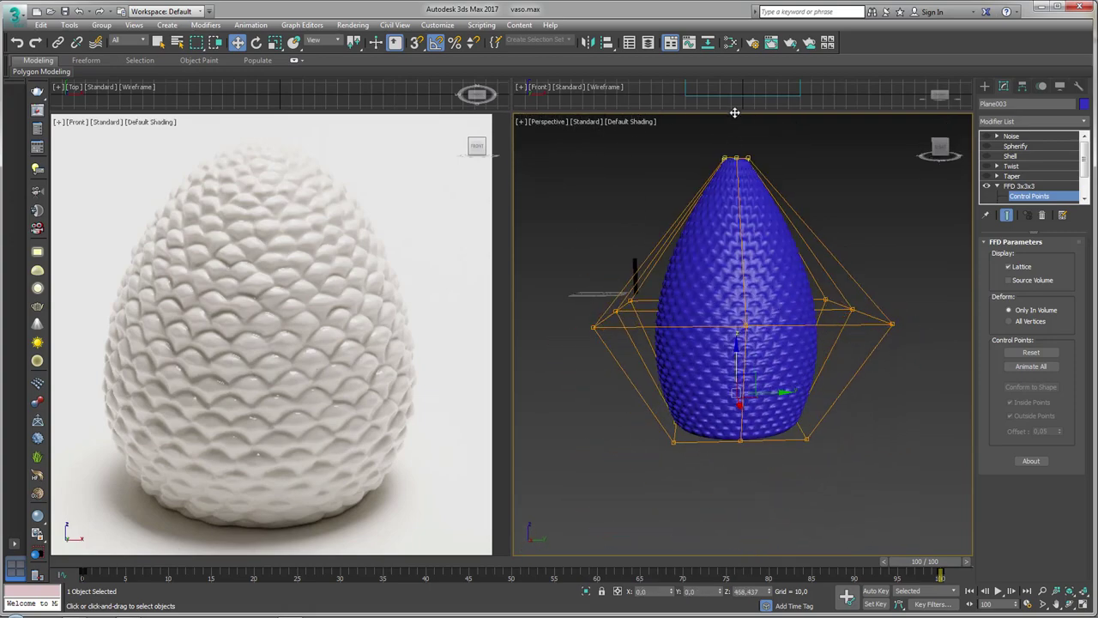
middle_click_drag(776, 172, 755, 177, "alt")
key("e")
key("r")
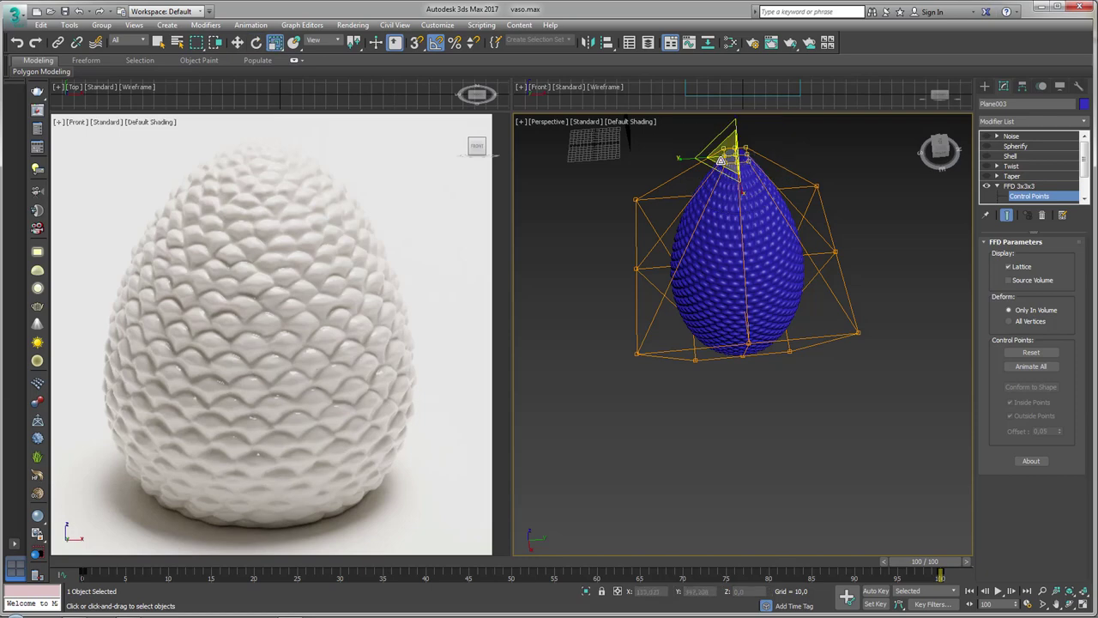
left_click_drag(735, 160, 712, 269)
mouse_move(712, 269)
middle_mouse_down("alt")
mouse_move(716, 398)
mouse_move(752, 287)
mouse_move(739, 249)
middle_mouse_up("alt")
key("w")
left_click_drag(739, 249, 743, 283)
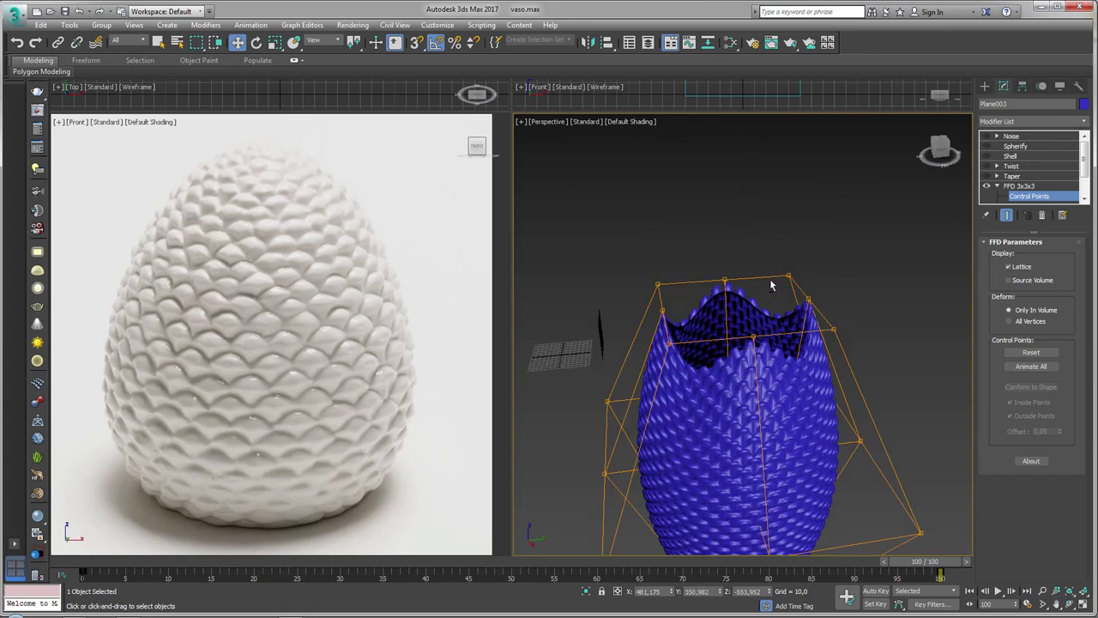
Step: Pinch and lower the top points into a rounded taper, then raise the middle row slightly
middle_click_drag(755, 210, 778, 231, "alt")
scroll(777, 231, "down", 3)
middle_click_drag(792, 296, 768, 298, "alt")
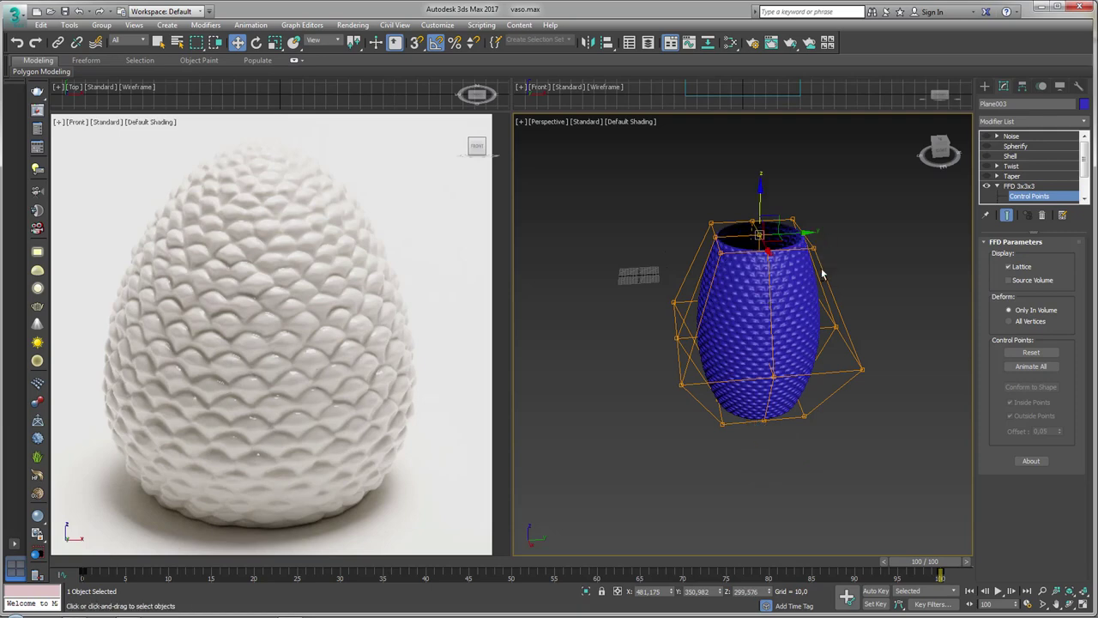
middle_click_drag(821, 273, 858, 202, "alt")
key("r")
left_click_drag(760, 230, 760, 283)
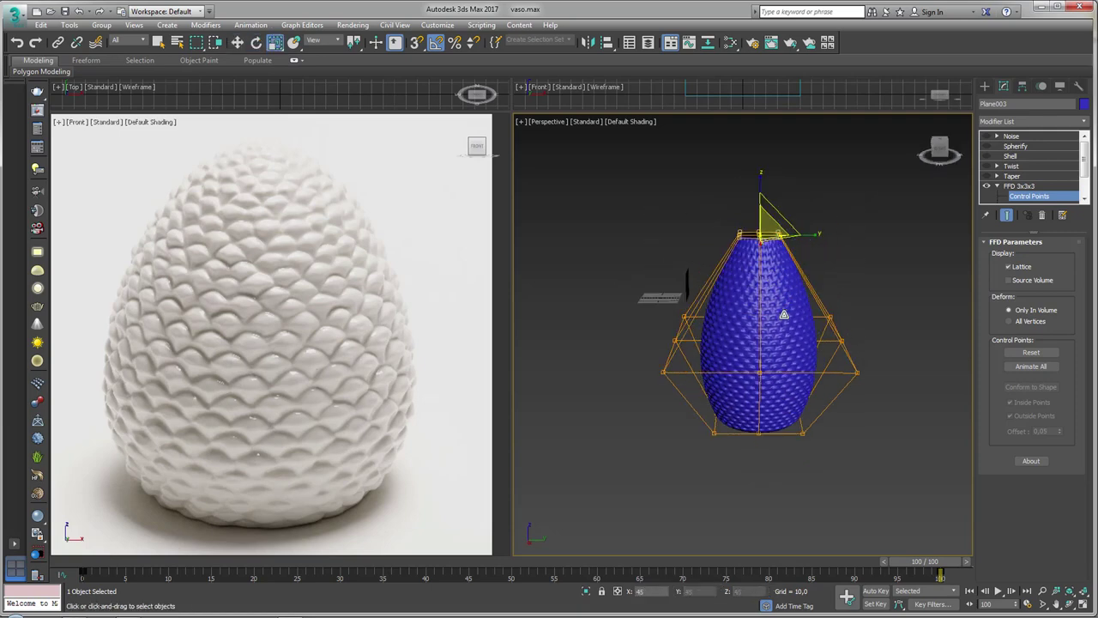
key("w")
left_click_drag(759, 214, 816, 304)
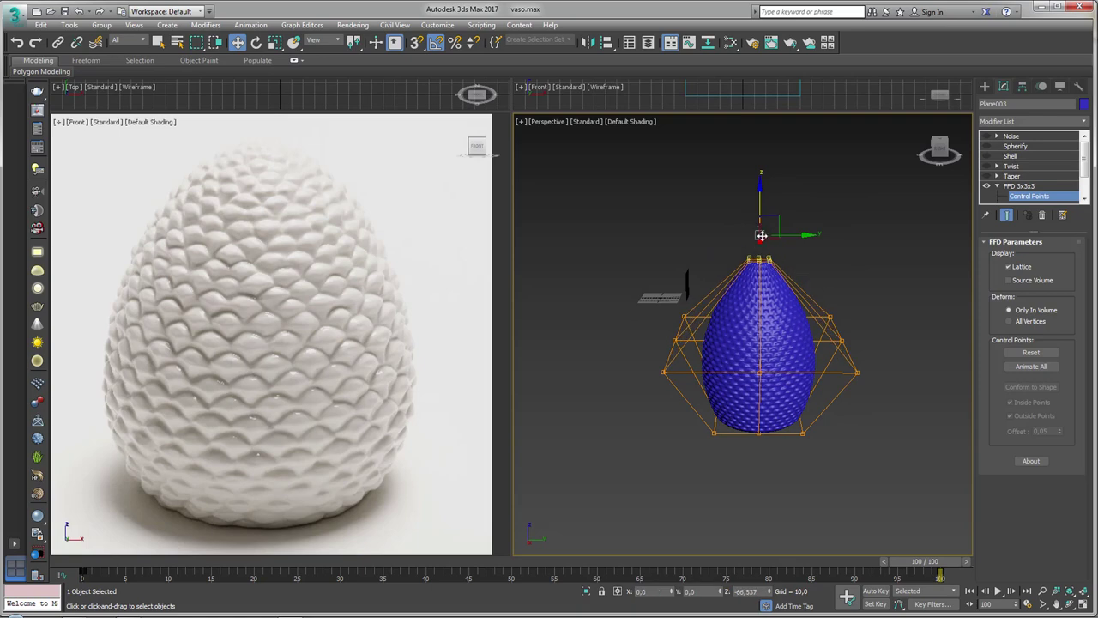
left_click_drag(628, 390, 588, 391)
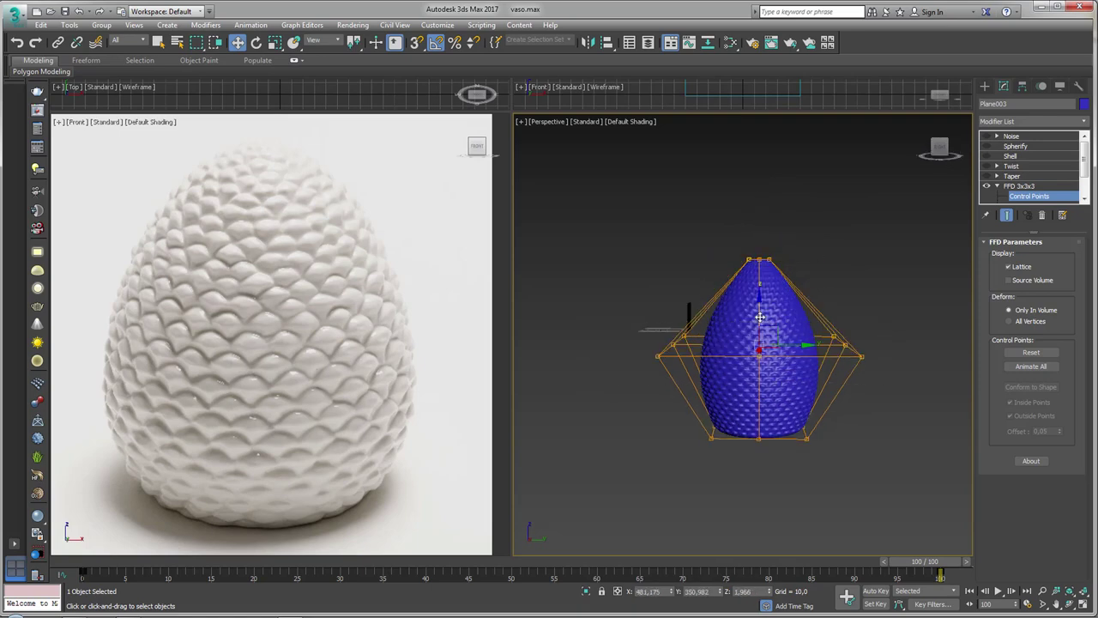
left_click_drag(760, 317, 760, 305)
mouse_move(761, 305)
middle_mouse_down("alt")
mouse_move(872, 281)
mouse_move(820, 169)
mouse_move(824, 223)
middle_mouse_up("alt")
Step: Add an Edit Poly modifier and scale the bottom opening's border down to about 85%
key("shift+z")
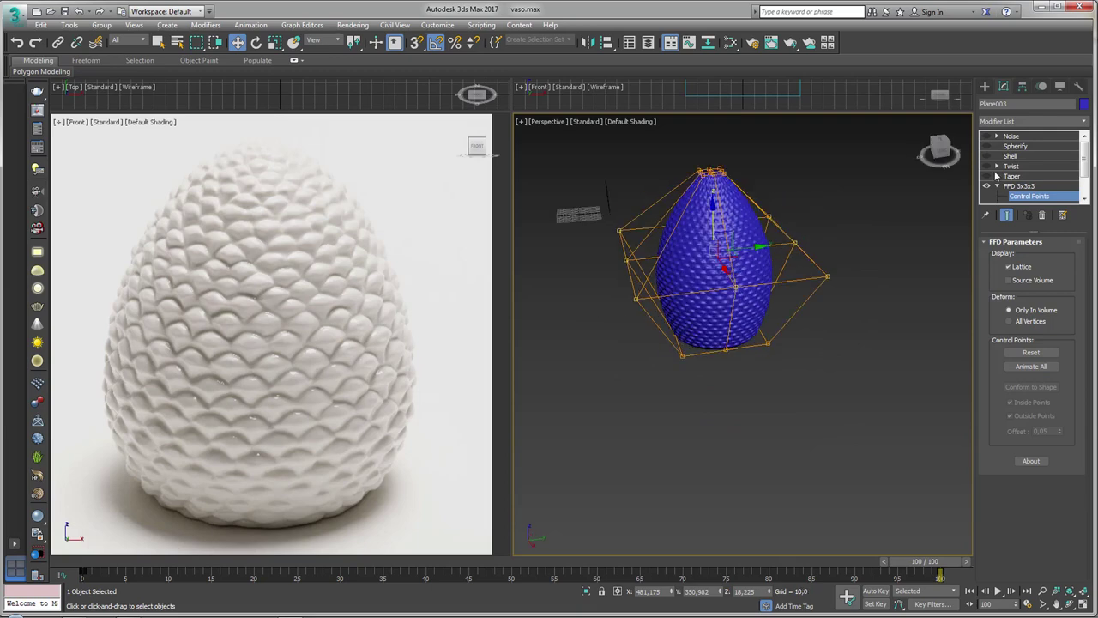
left_click(998, 188)
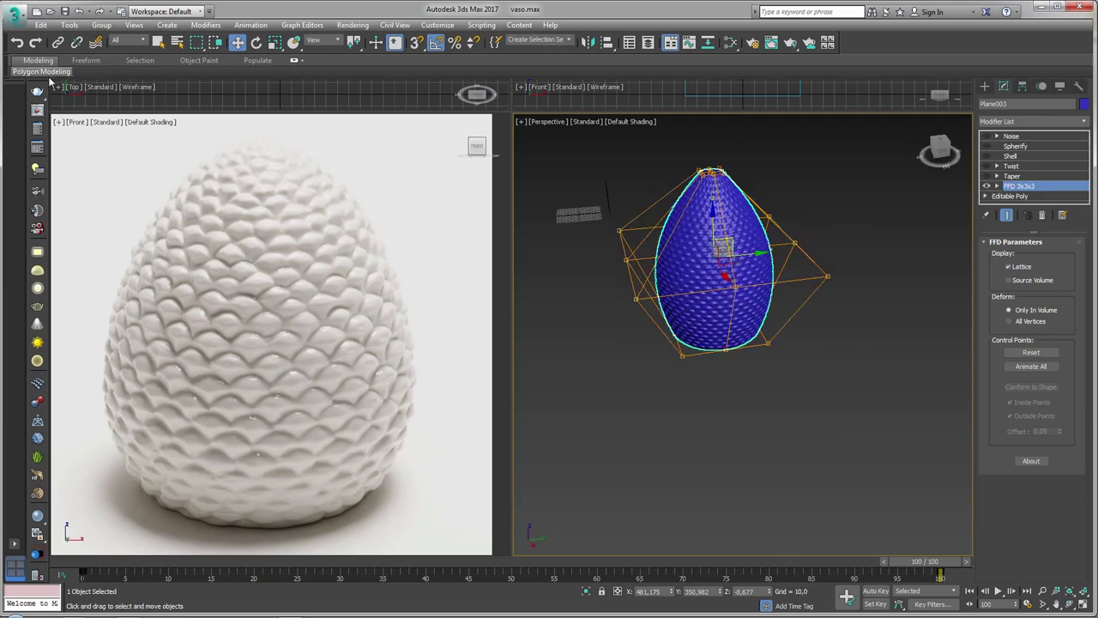
left_click(54, 158)
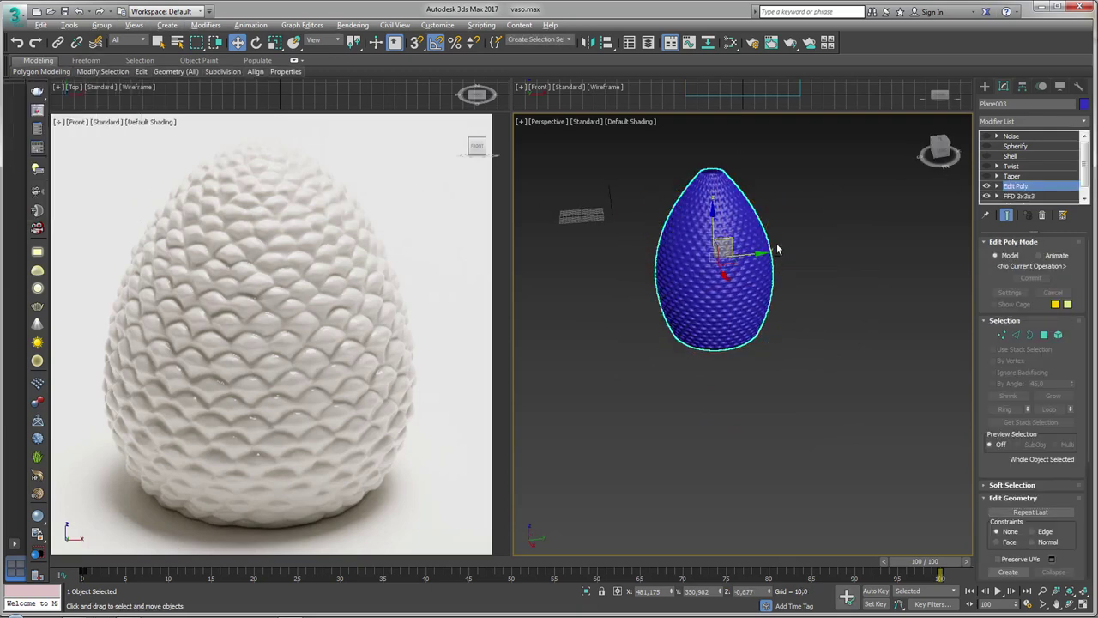
key("3")
key("z")
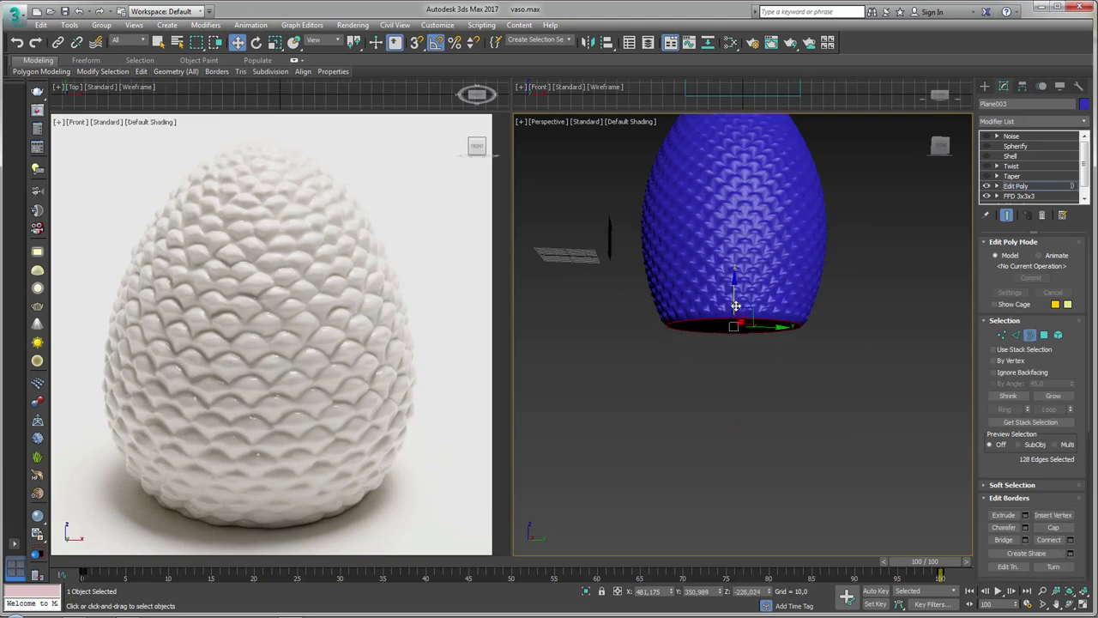
key("e")
key("r")
left_click_drag(731, 338, 728, 349)
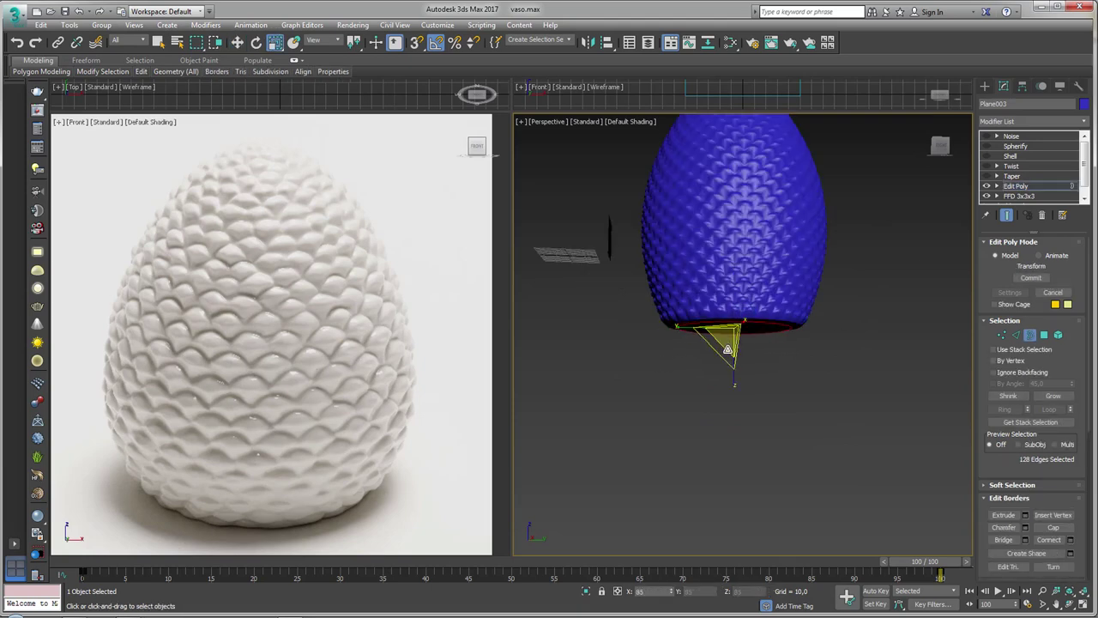
middle_click_drag(733, 386, 960, 402, "alt")
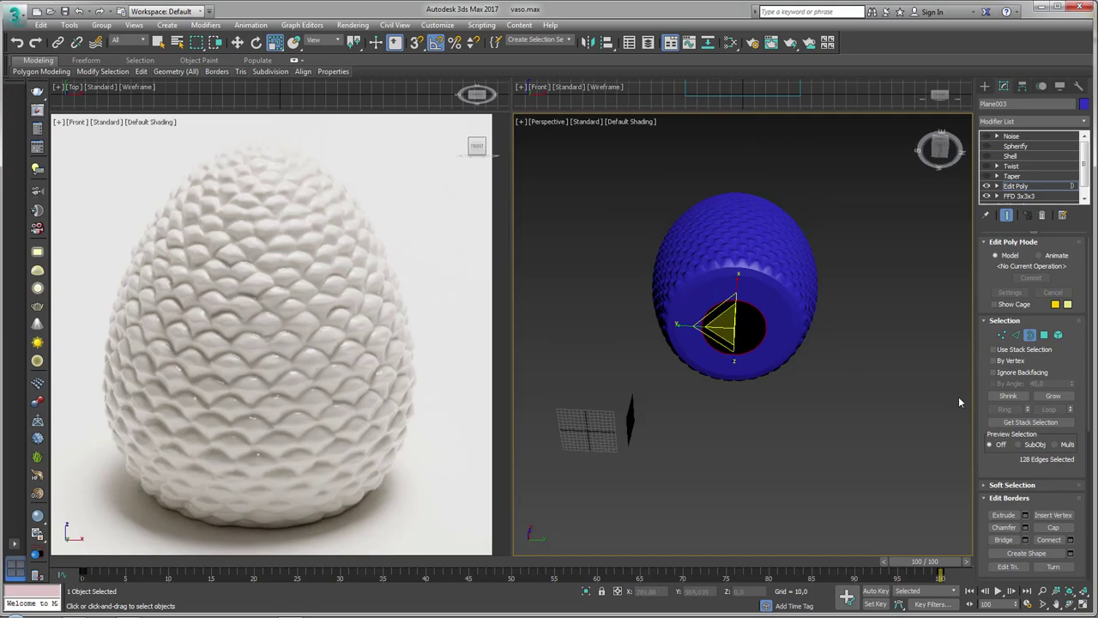
key("F4")
scroll(848, 441, "up", 4)
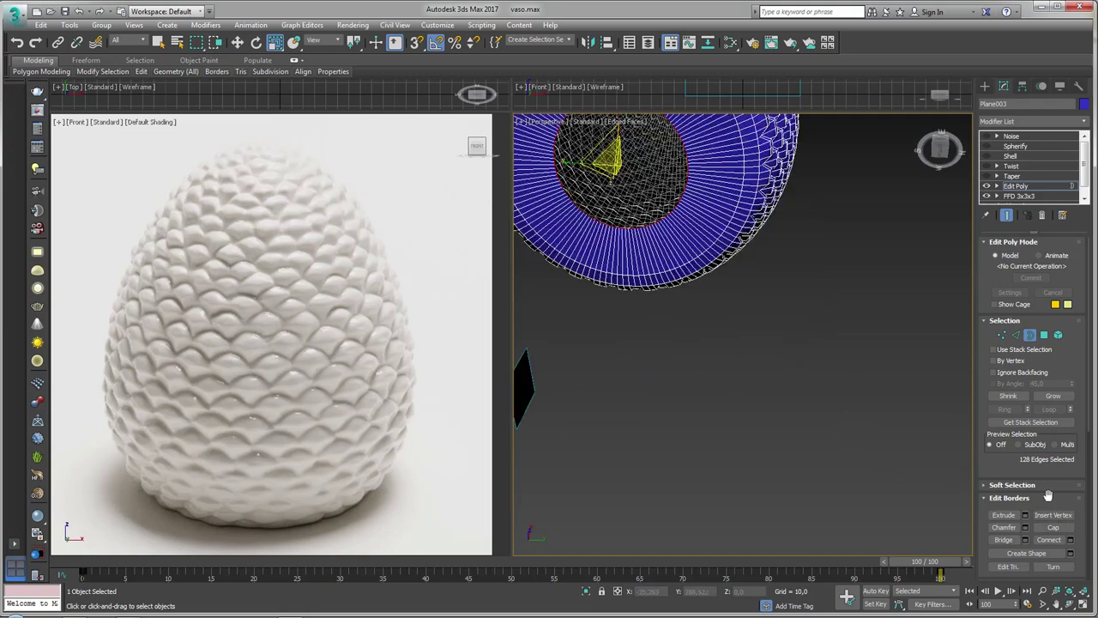
scroll(1079, 534, "down", 2)
scroll(1068, 463, "down", 2)
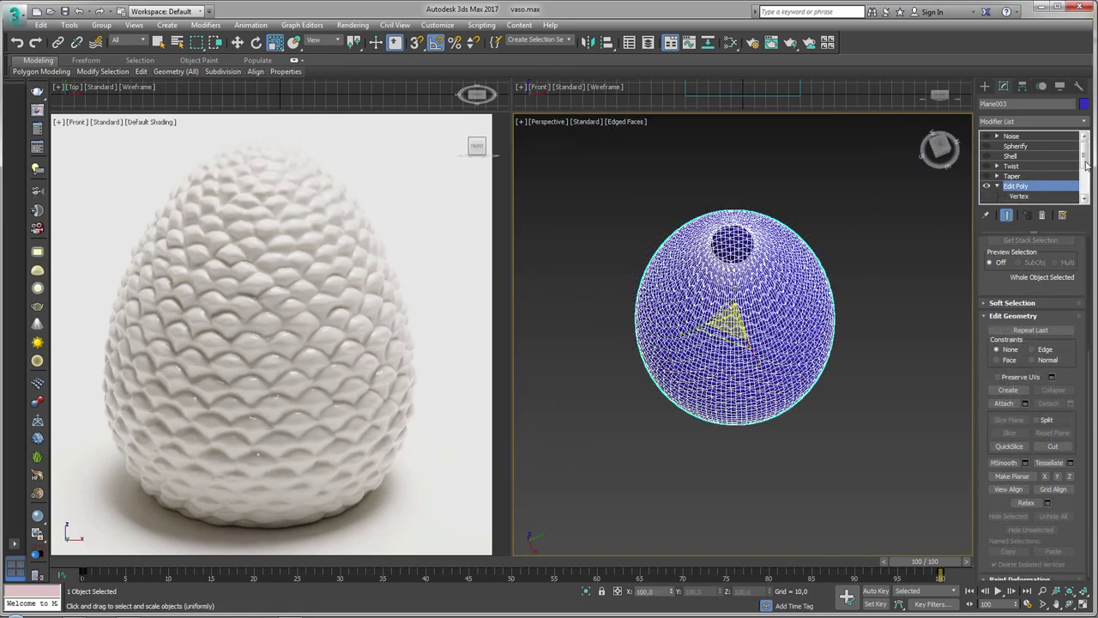
scroll(1086, 165, "down", 2)
Step: Select the top opening's border and scale it down into a small hole
left_click(1019, 156)
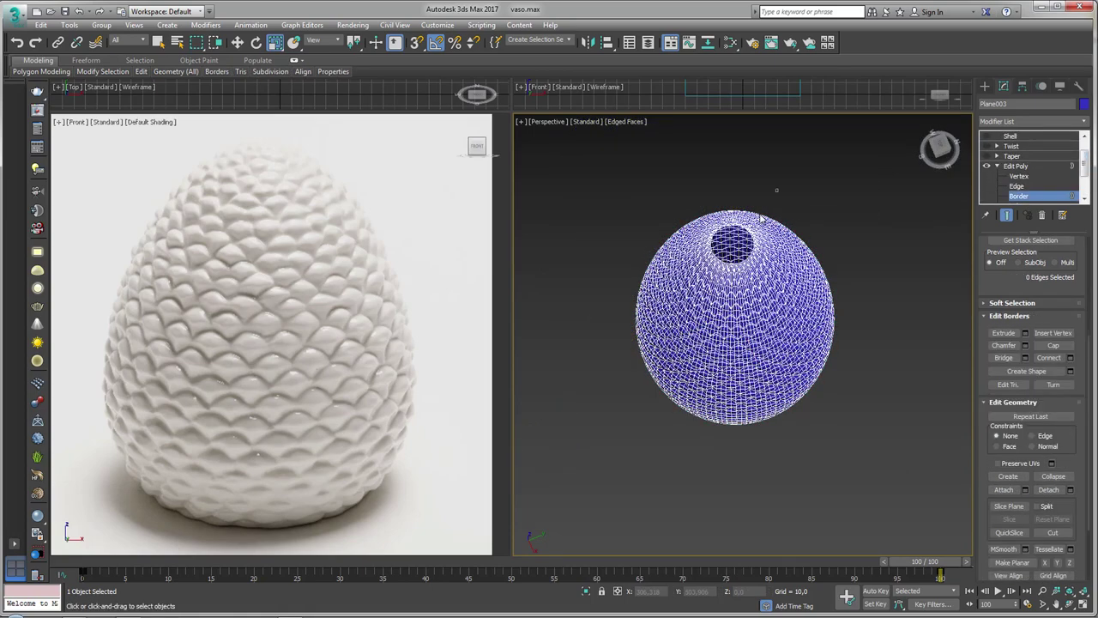
left_click(731, 262)
scroll(725, 257, "up", 3)
scroll(723, 259, "up", 3)
left_click_drag(723, 259, 721, 291)
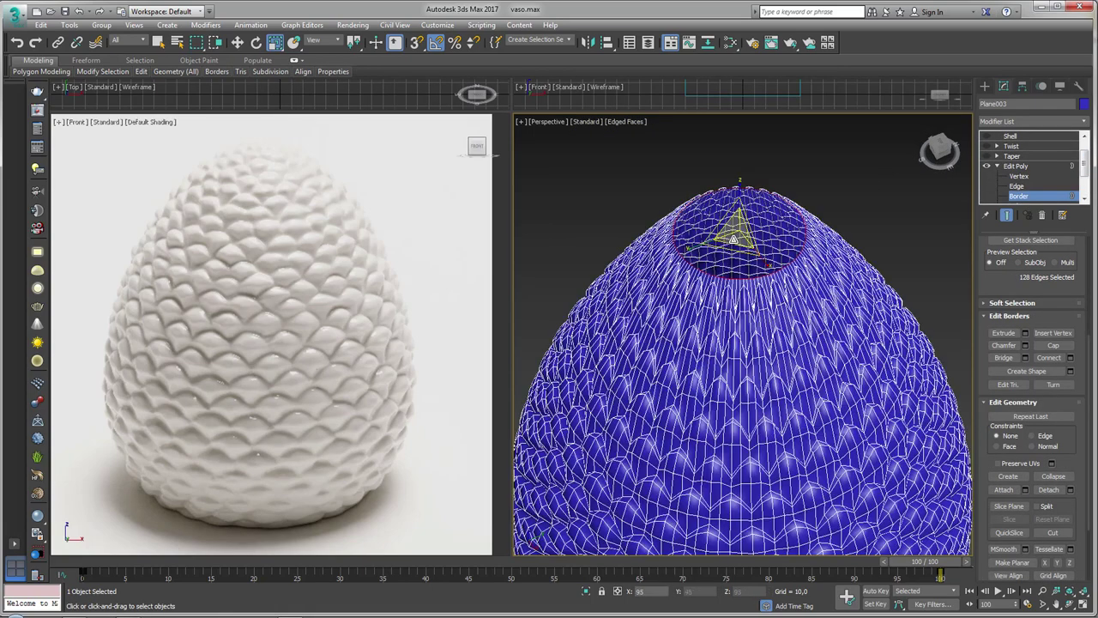
scroll(737, 228, "up", 4)
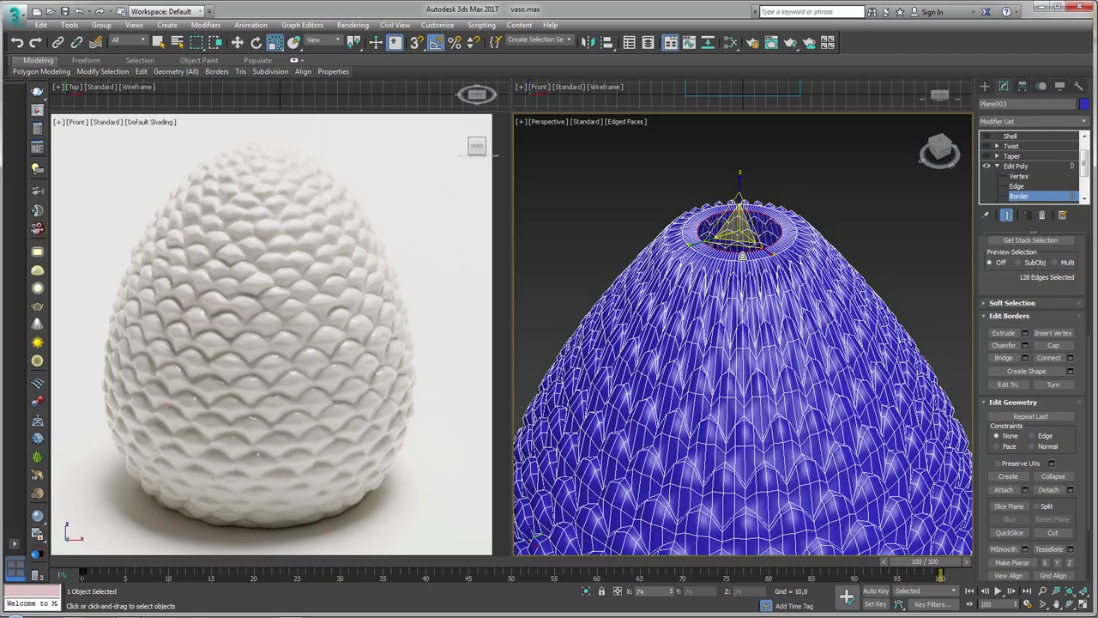
left_click_drag(737, 227, 745, 197)
key("w")
key("e")
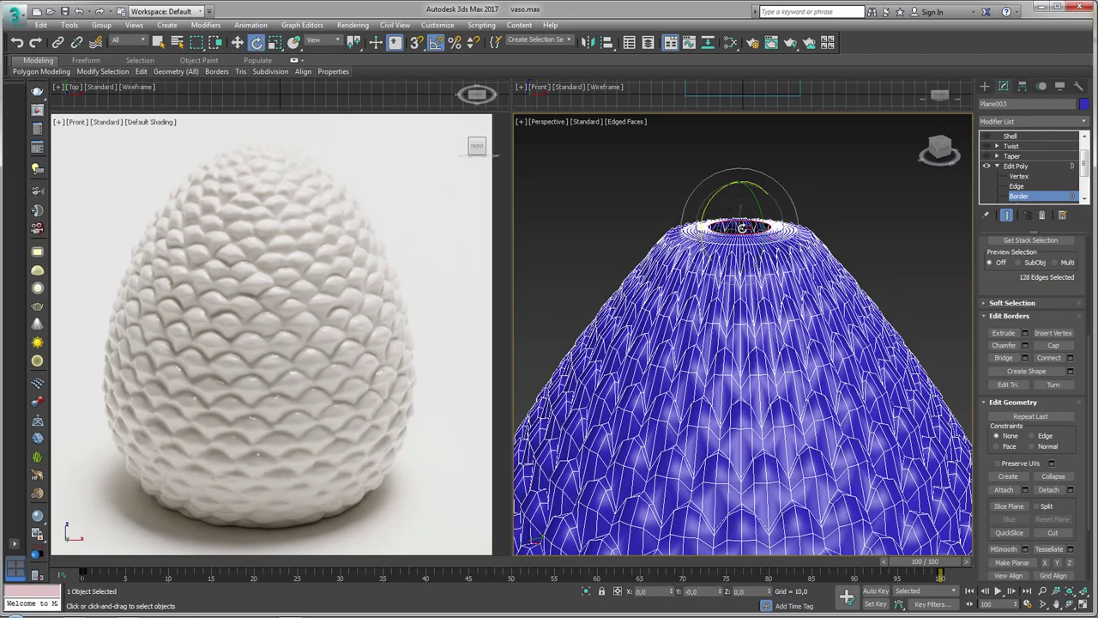
key("r")
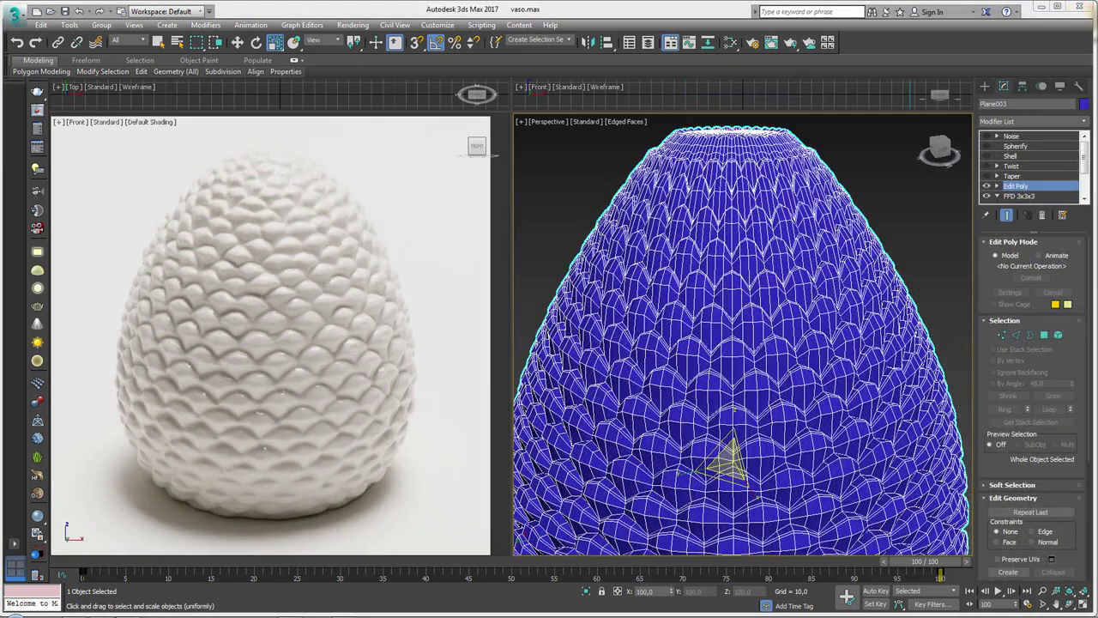
Step: Loop-select one row of scale edges (129 edges) and chamfer it, doubling them to 258
mouse_move(717, 418)
middle_mouse_down("alt")
mouse_move(747, 372)
mouse_move(822, 368)
mouse_move(788, 345)
middle_mouse_up("alt")
scroll(777, 342, "up", 2)
scroll(751, 330, "up", 2)
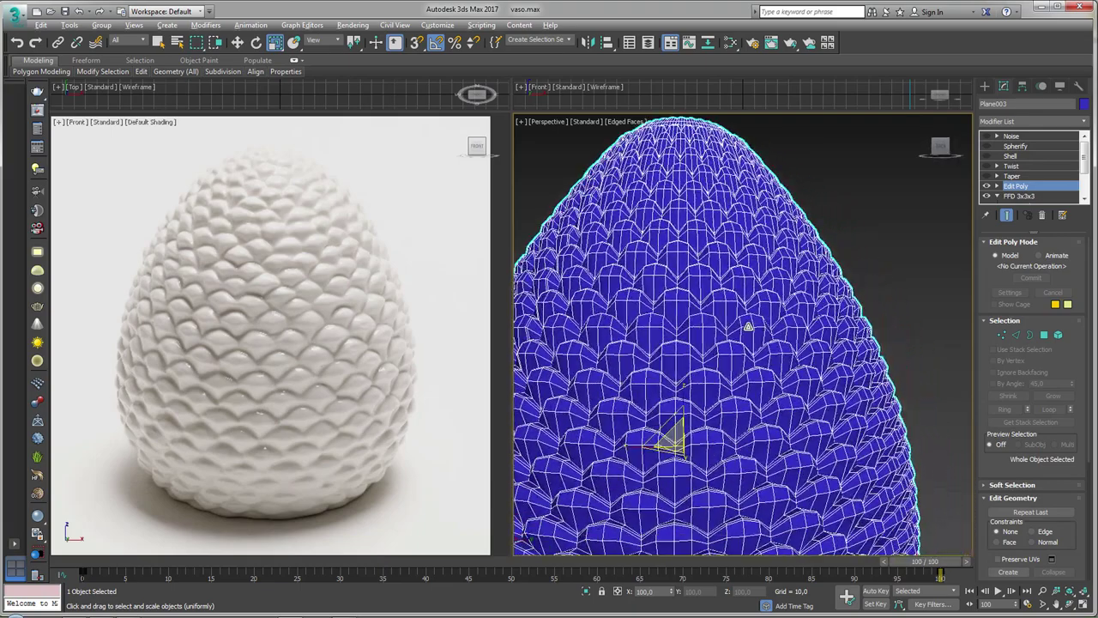
scroll(771, 338, "up", 2)
left_click(1016, 335)
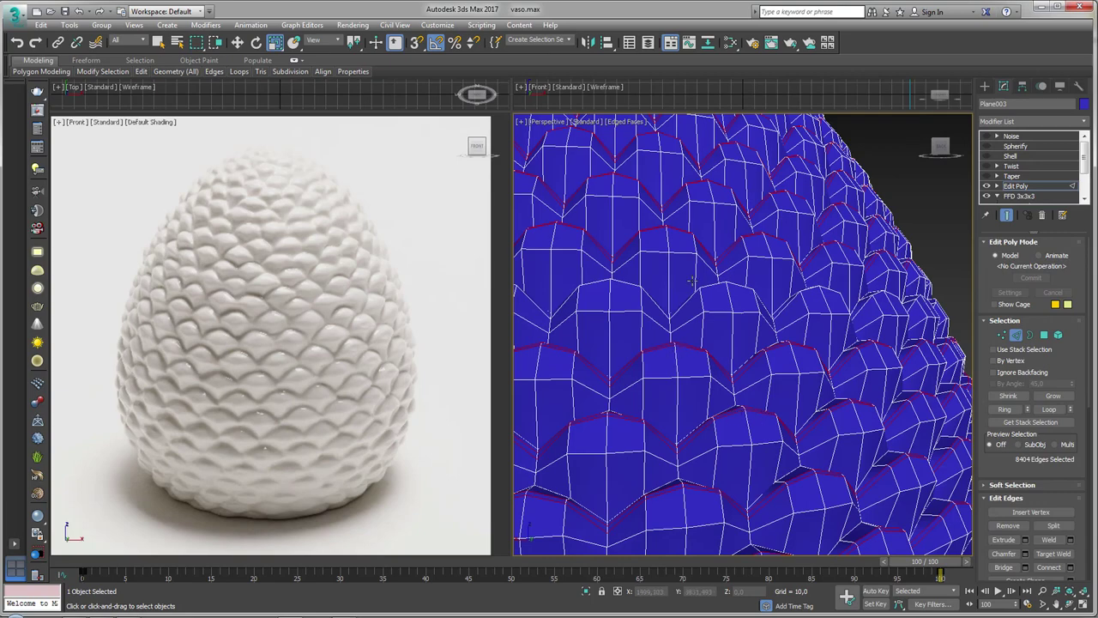
middle_click_drag(688, 283, 768, 404, "alt")
left_click(758, 382)
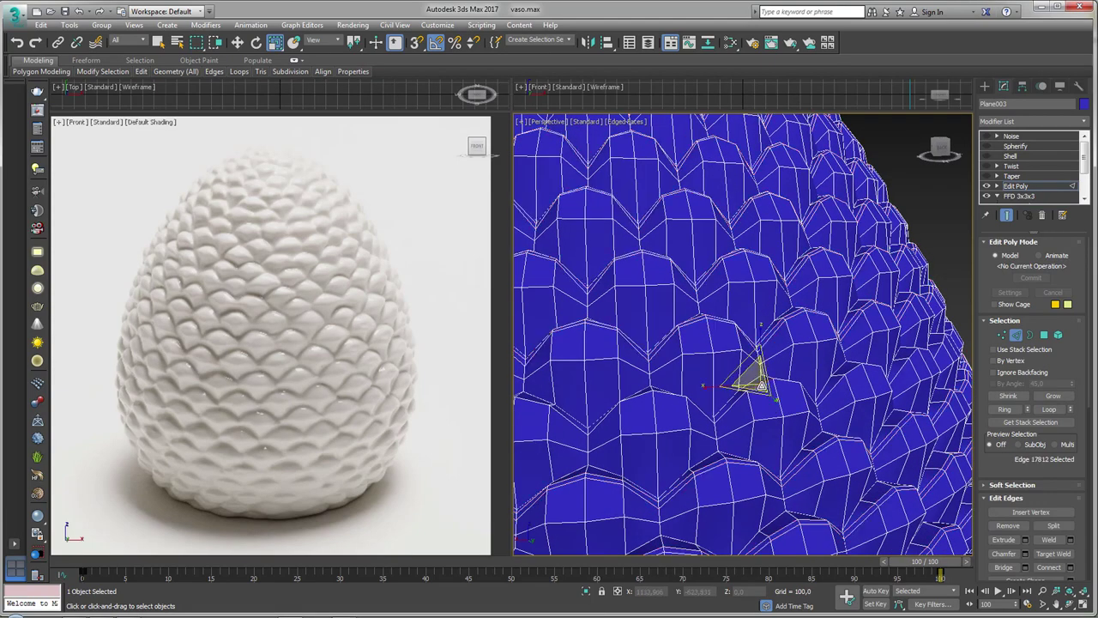
left_click(1049, 409)
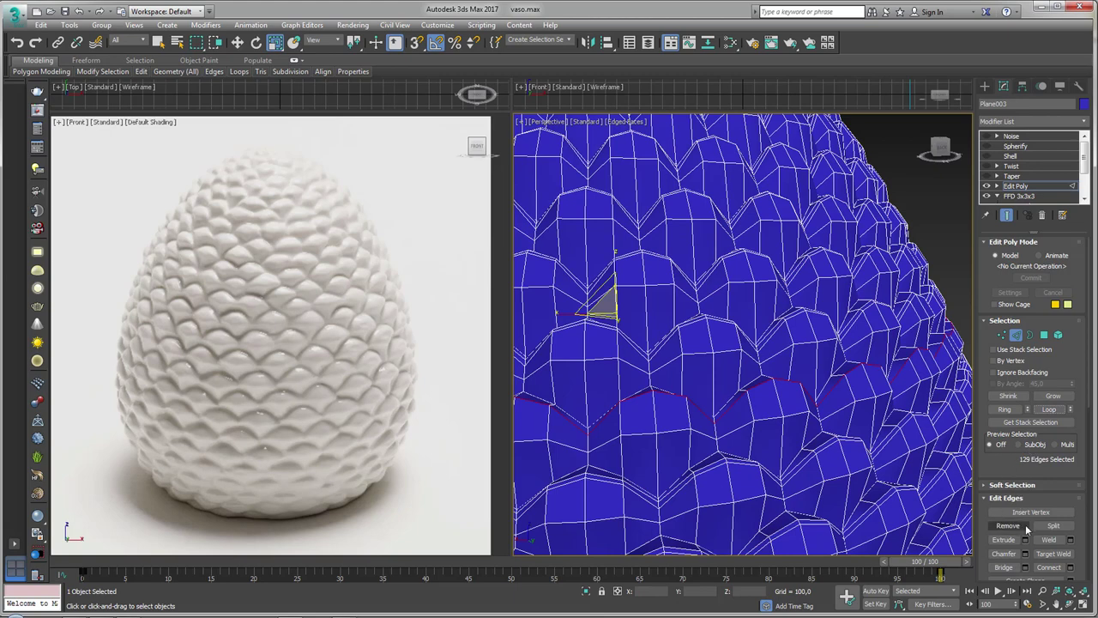
left_click(1024, 553)
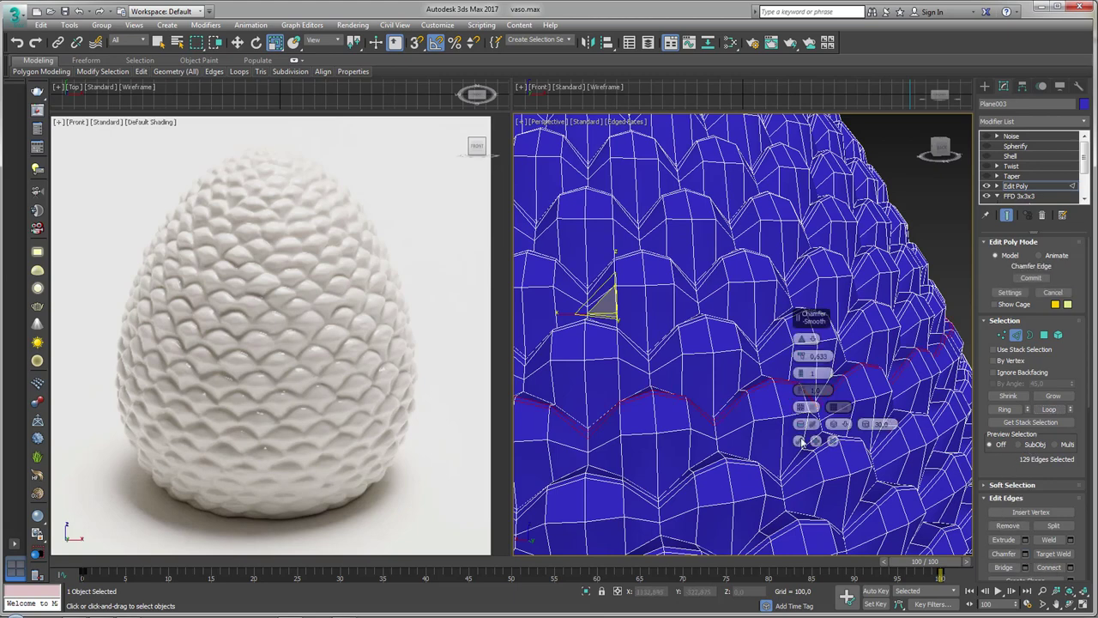
left_click(800, 440)
middle_click_drag(750, 375, 830, 350, "alt")
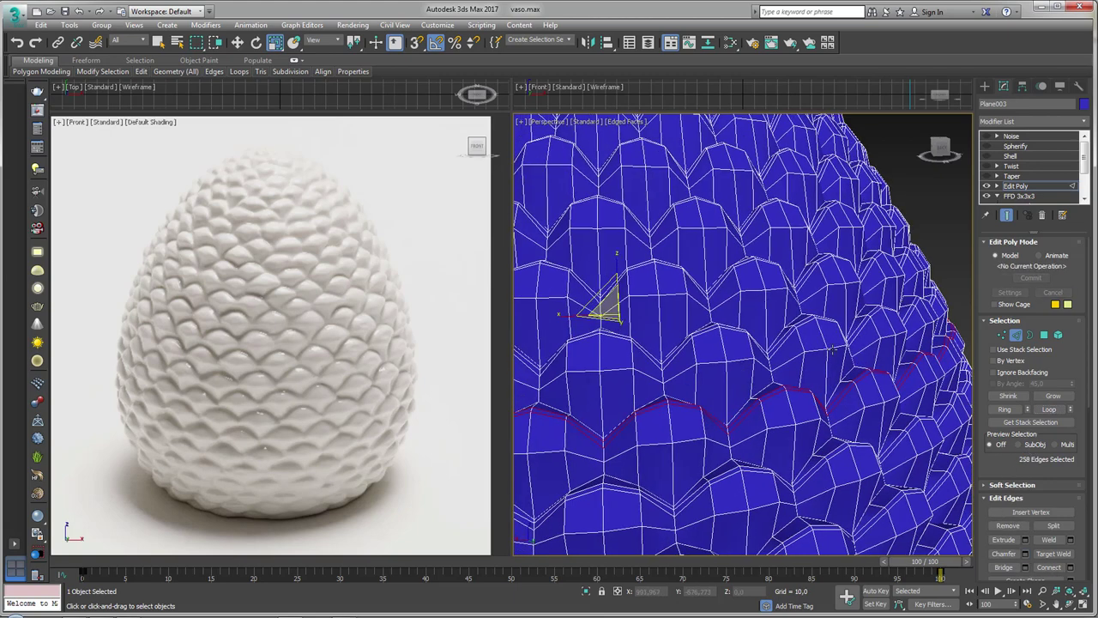
Step: Add a TurboSmooth modifier to the egg with Isoline Display enabled
left_click(1021, 186)
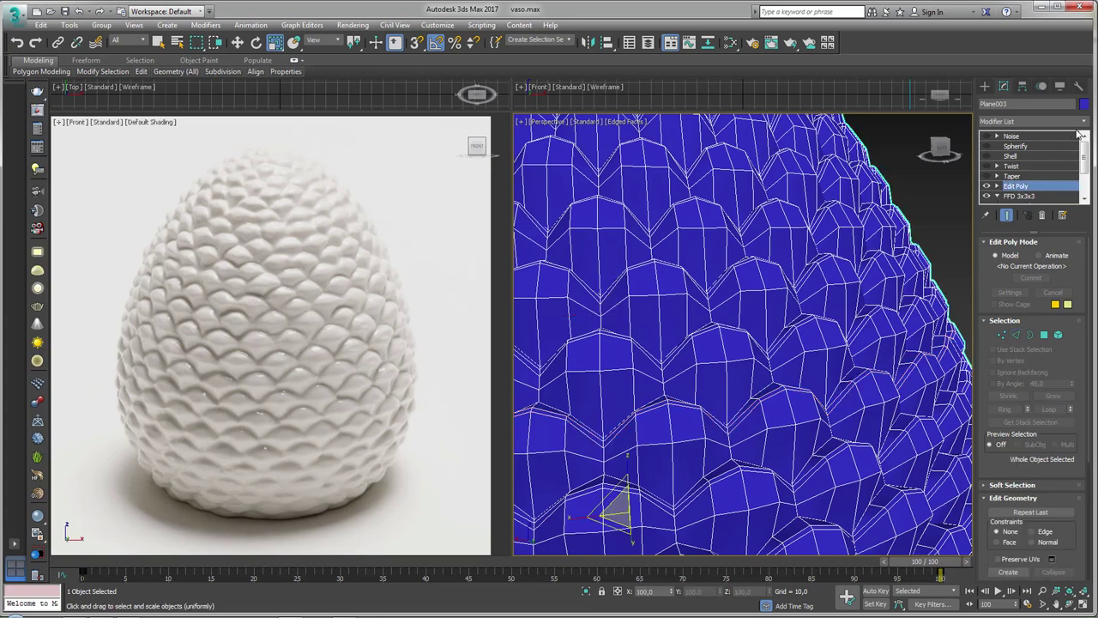
left_click(1086, 122)
left_click_drag(1088, 144, 1086, 436)
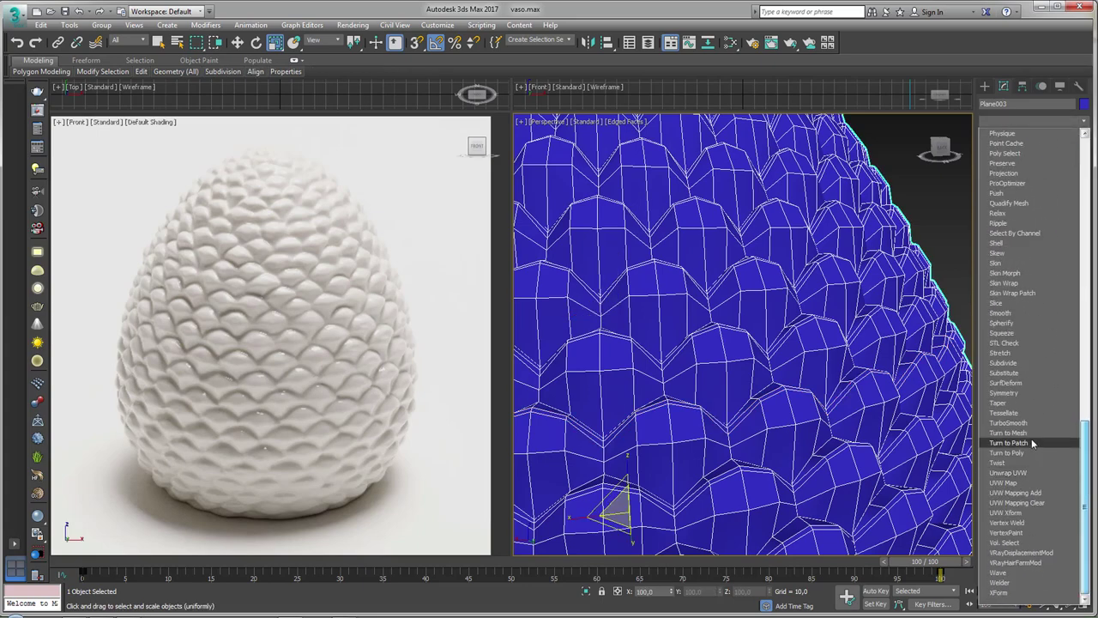
left_click(1009, 423)
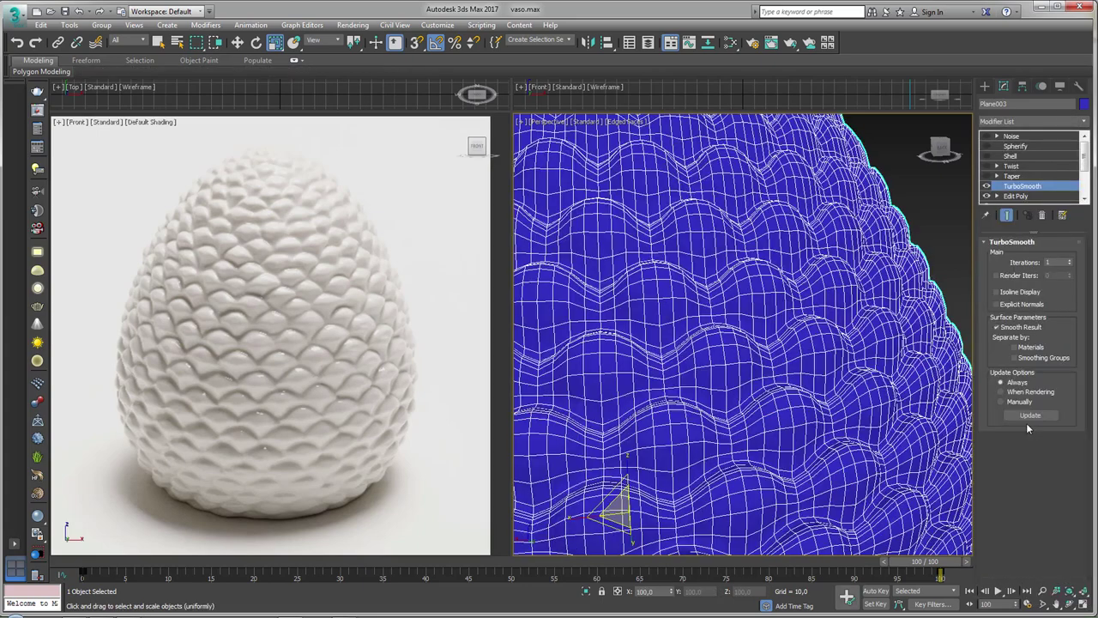
left_click(996, 293)
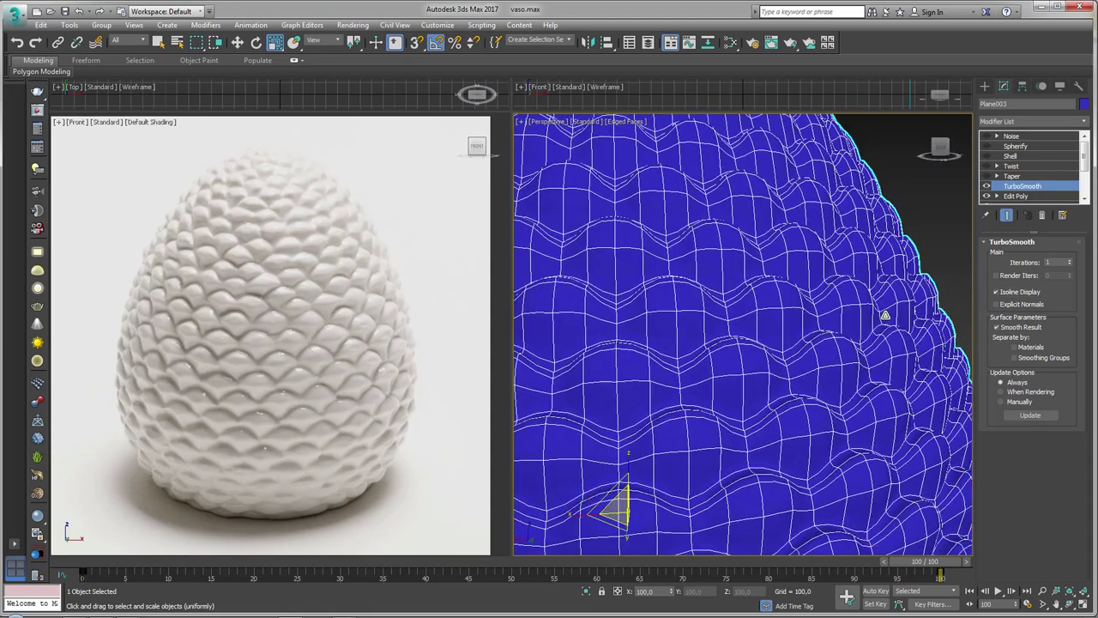
Step: Deselect the egg, zoom out to view the whole smoothed shape, then reselect it
scroll(884, 302, "down", 4)
key("ctrl+d")
scroll(858, 311, "up", 4)
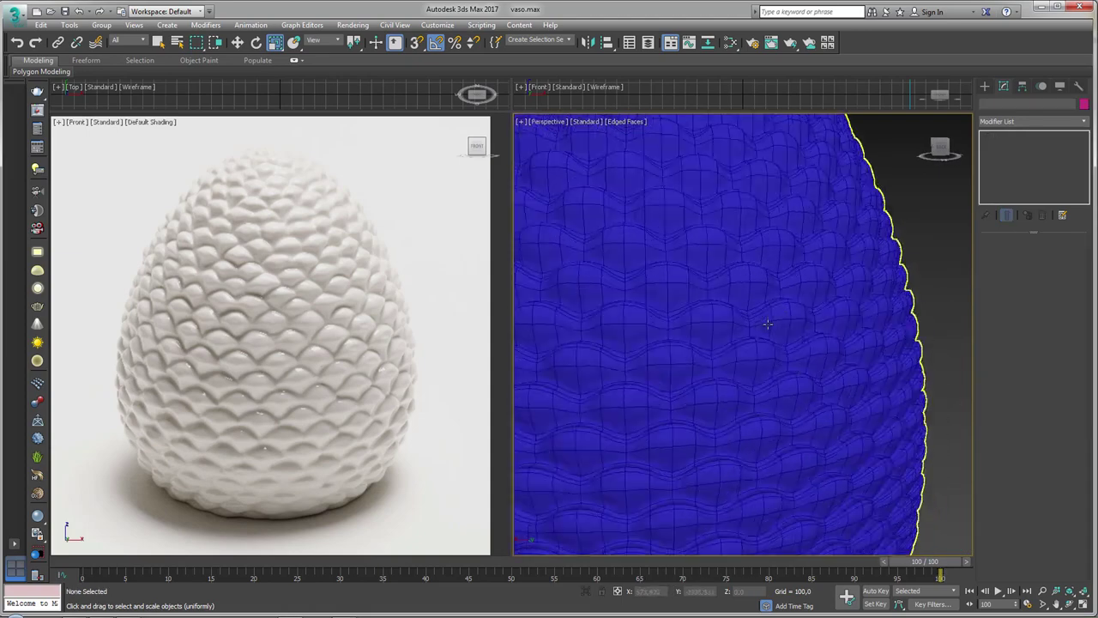
scroll(768, 324, "up", 3)
scroll(343, 342, "up", 3)
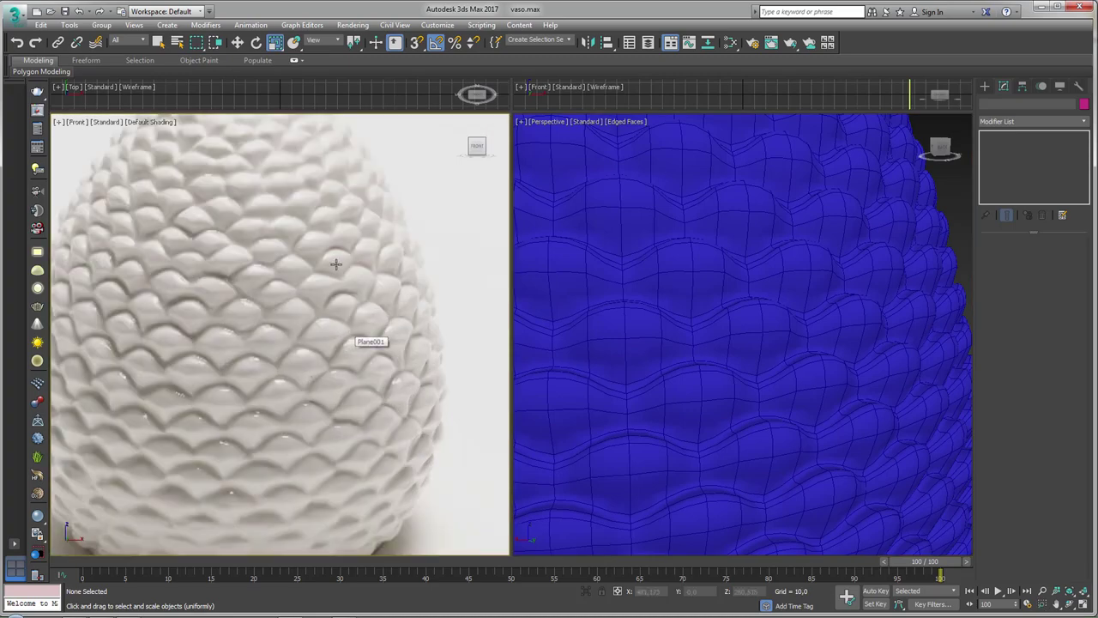
scroll(317, 336, "down", 2)
scroll(719, 267, "down", 4)
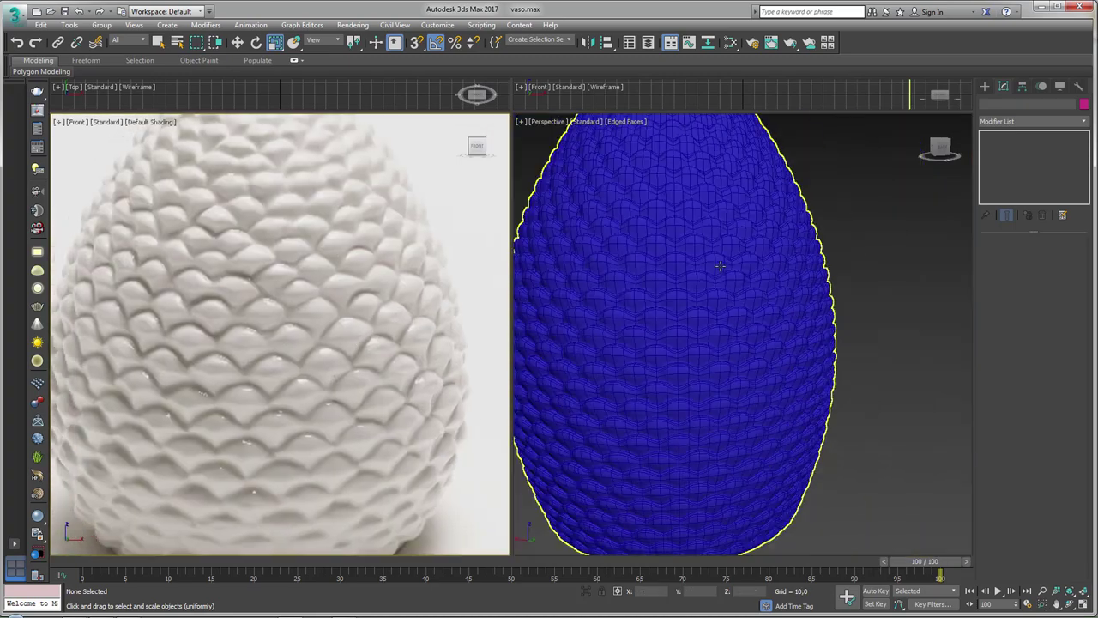
left_click(720, 267)
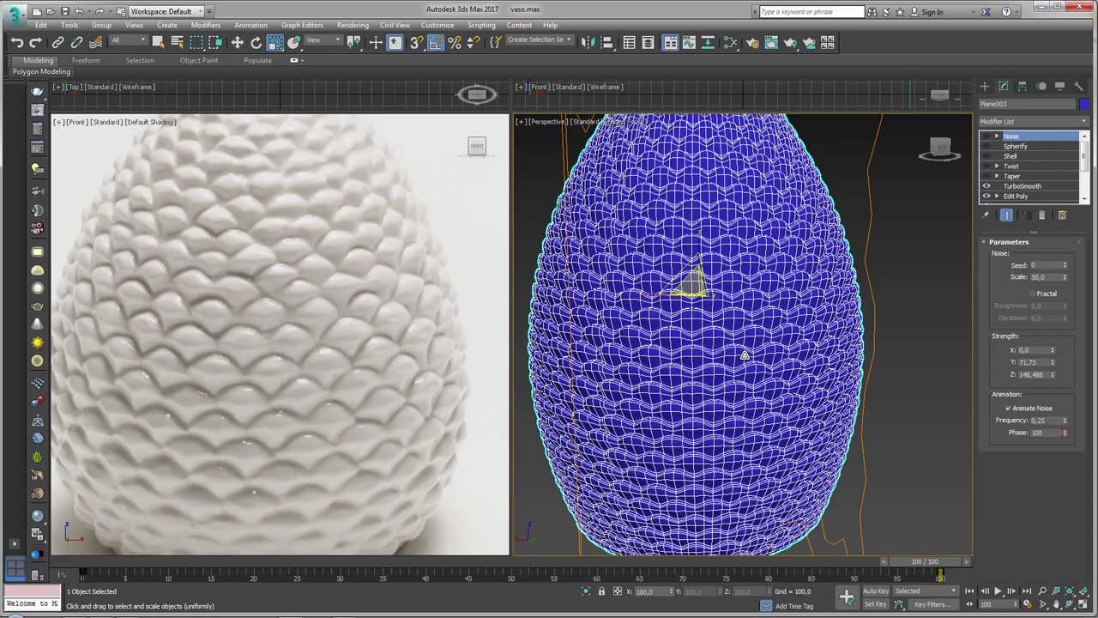
Step: Minimize the 3ds Max window to reveal the Windows desktop
left_click(1043, 8)
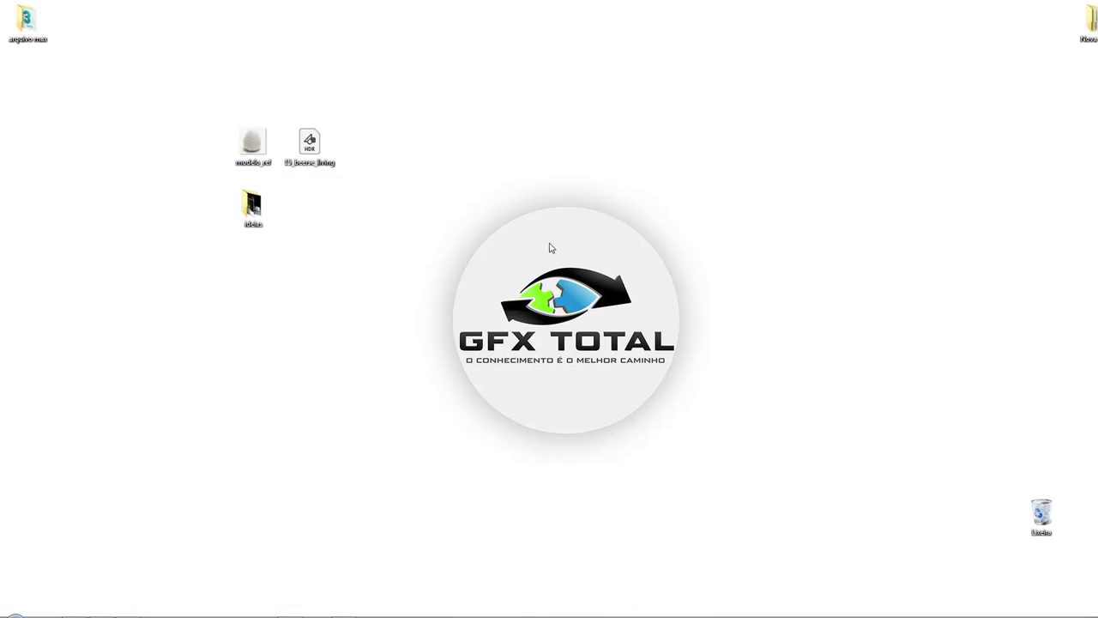
Step: Open the desktop's 'ideias' folder holding the 11 'vaso decorativo' photos
double_click(253, 217)
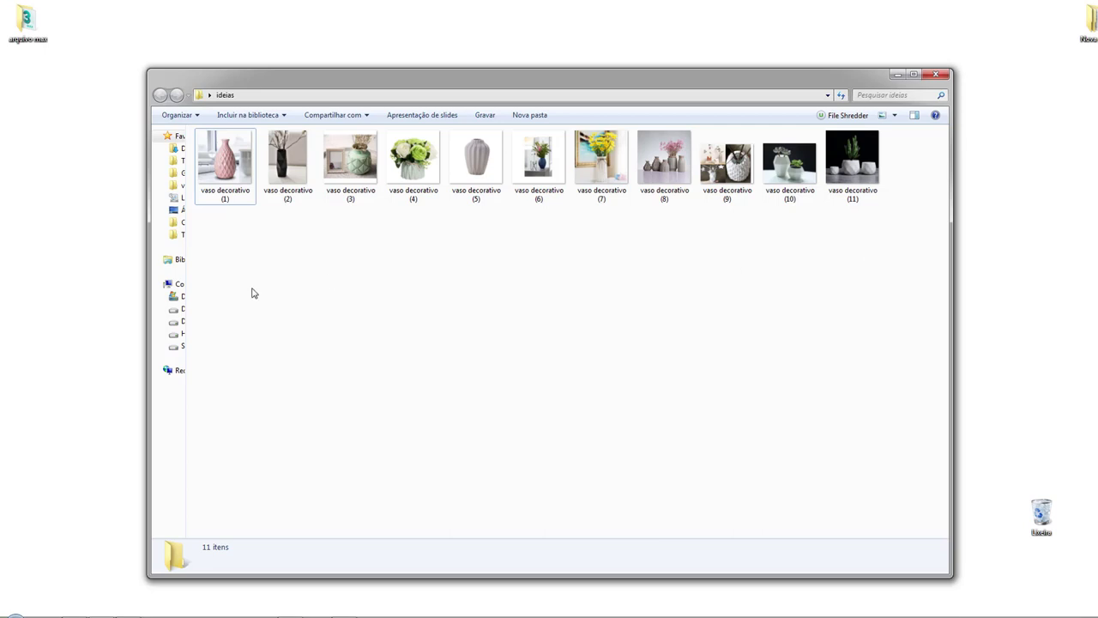
Step: Open the first vase photo and step through vaso decorativo (2) to (6)
double_click(227, 167)
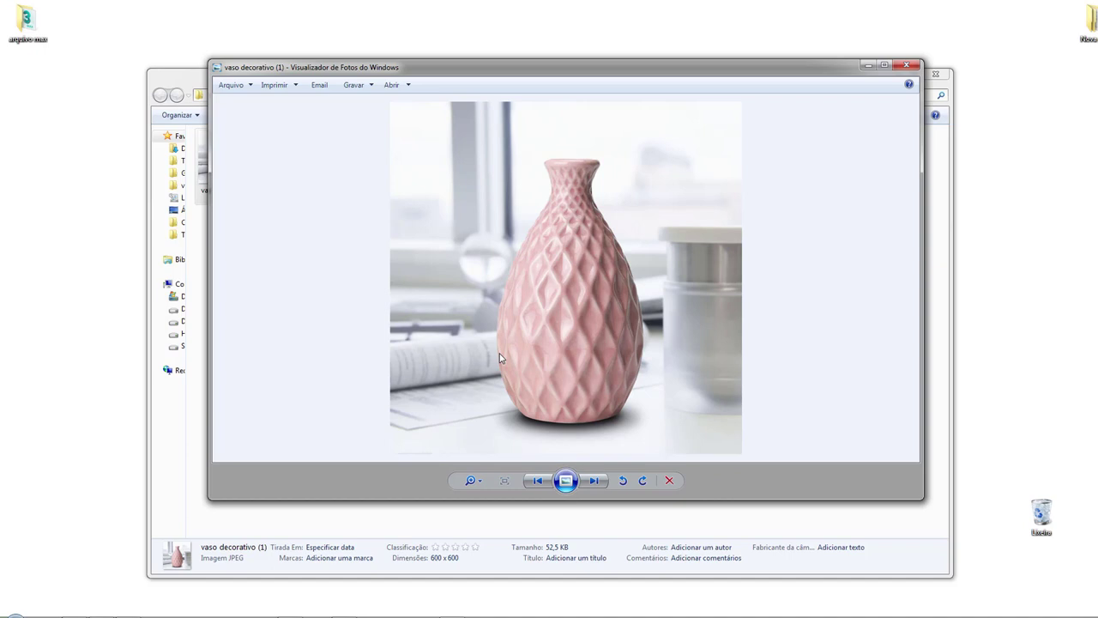
key("Right")
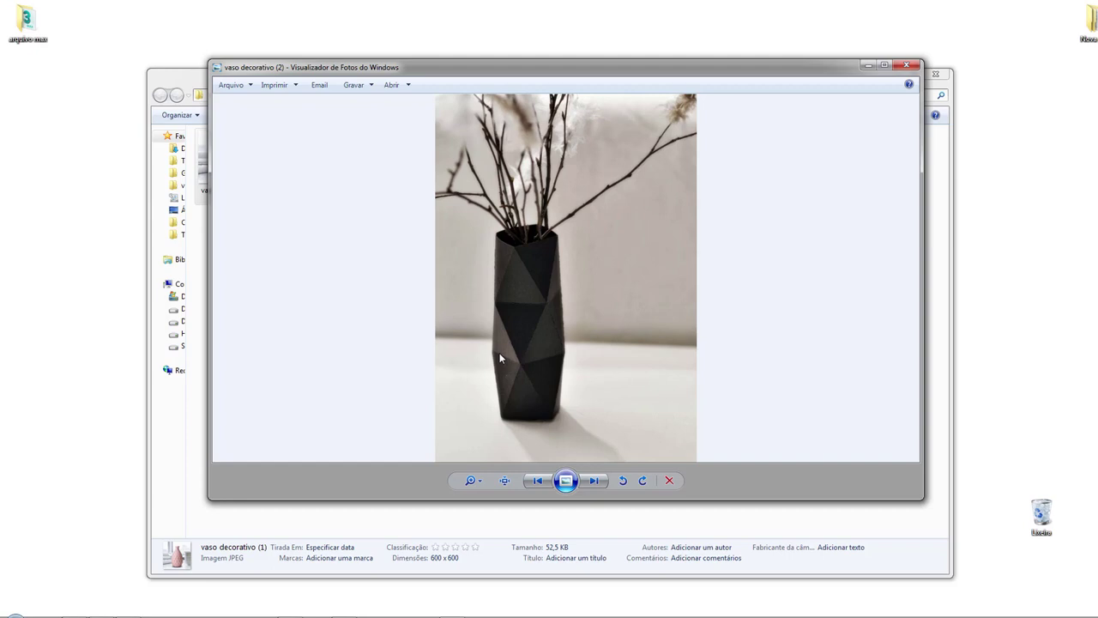
key("Right")
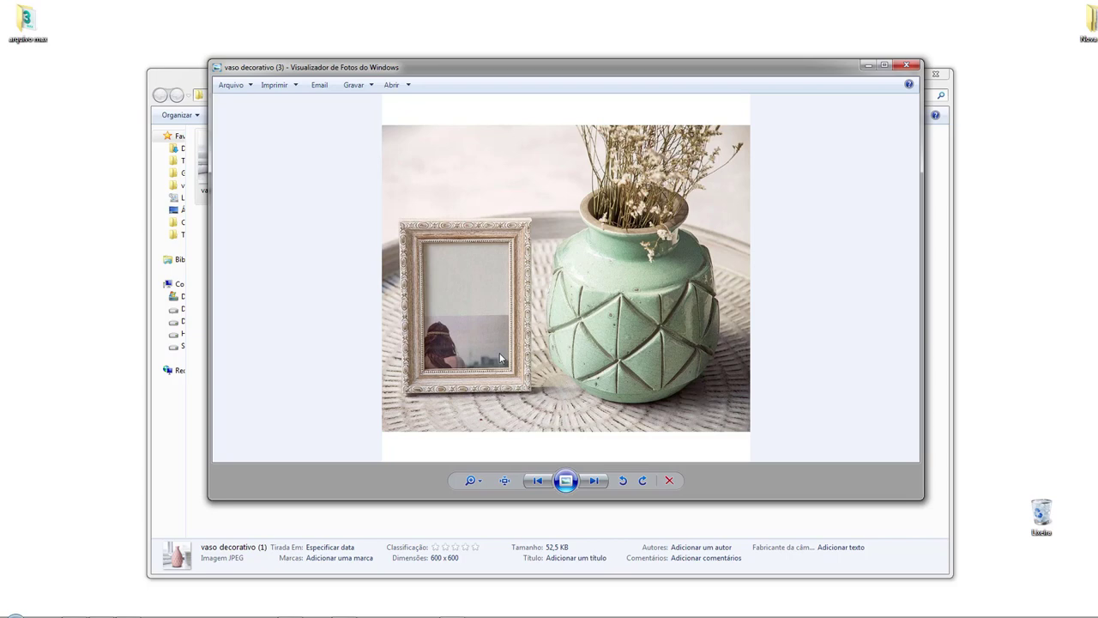
key("Right")
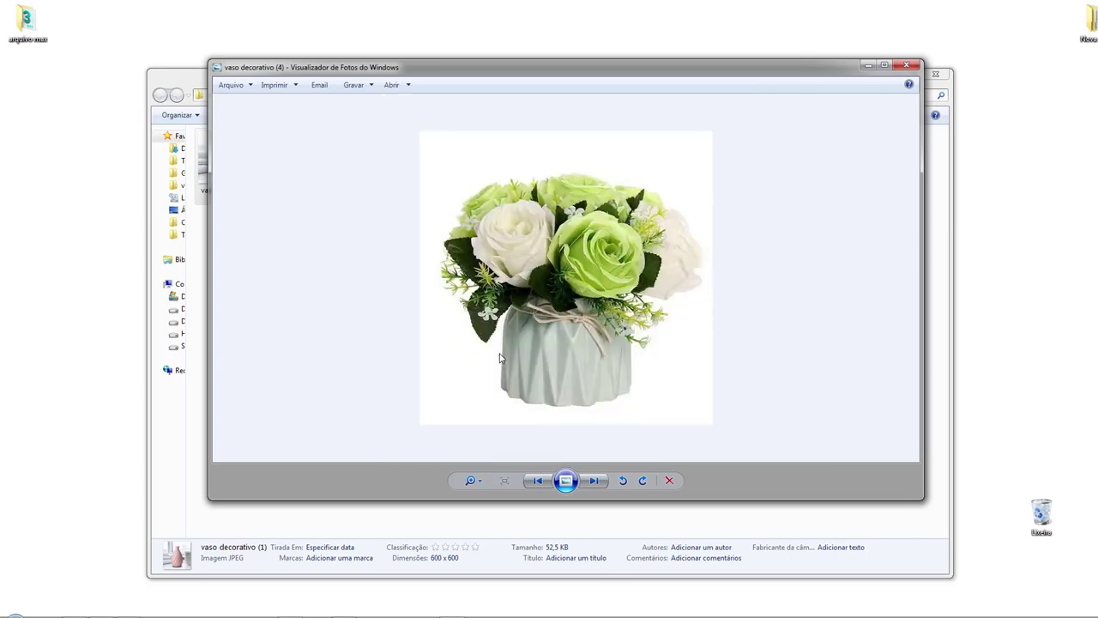
key("Right")
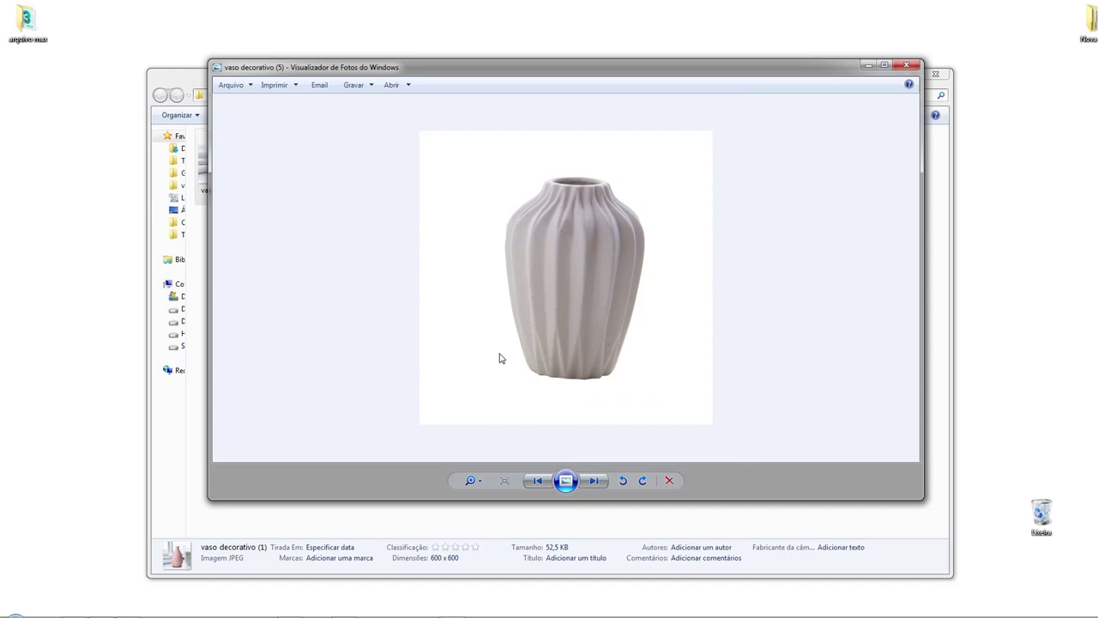
key("Right")
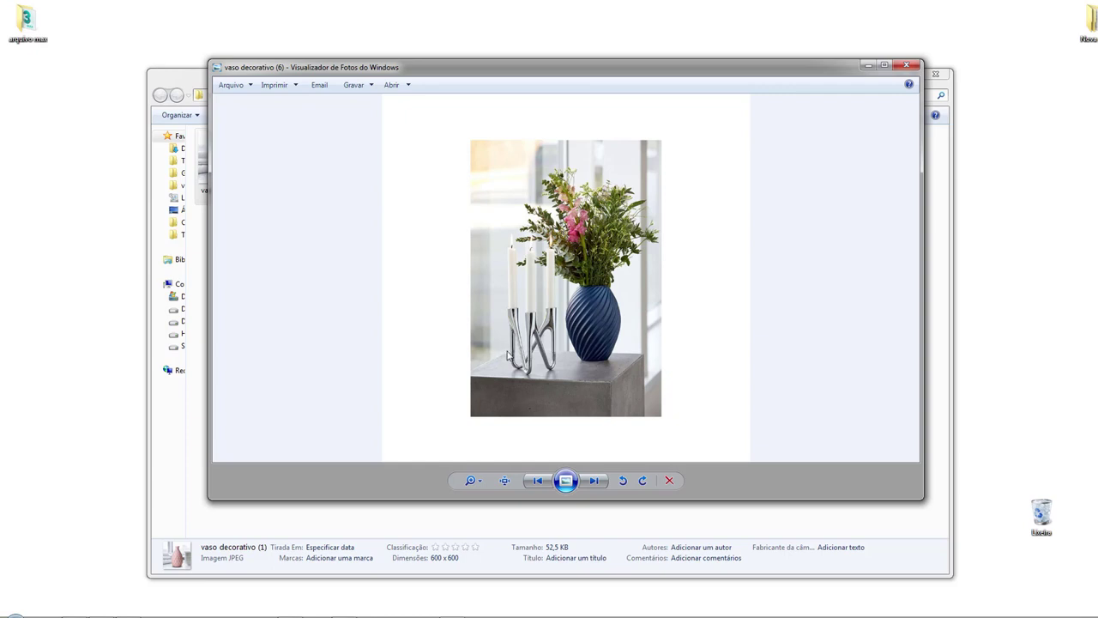
Step: Zoom into the blue spiral vase in vaso decorativo (6), then zoom back out
scroll(612, 339, "up", 1)
scroll(611, 339, "up", 1)
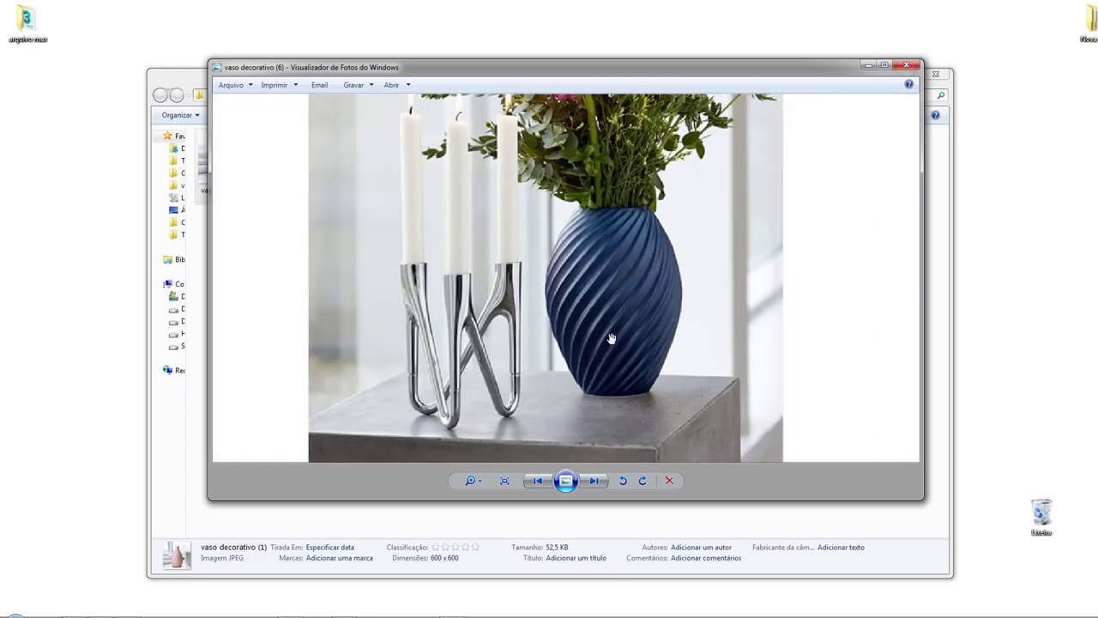
scroll(613, 337, "up", 1)
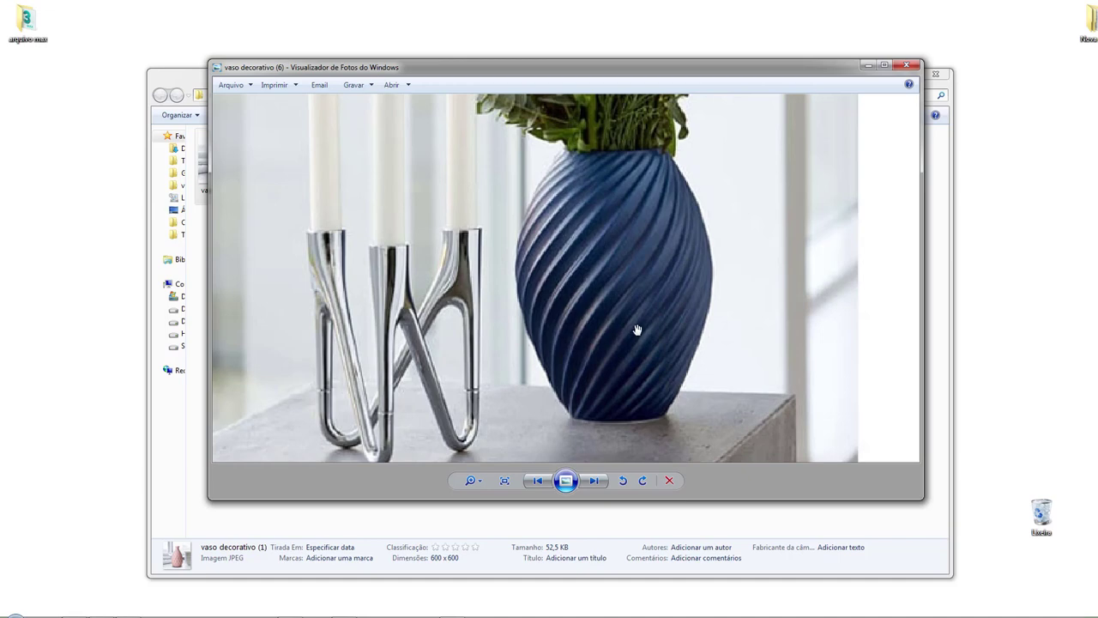
scroll(635, 330, "down", 2)
scroll(644, 337, "down", 1)
scroll(654, 339, "down", 1)
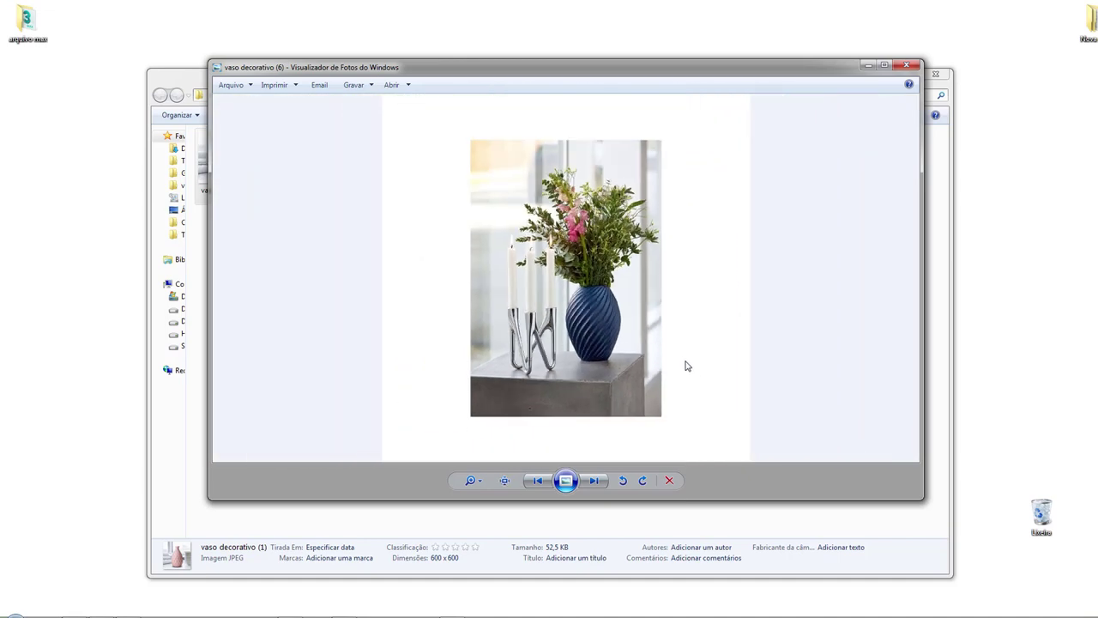
Step: Browse vaso decorativo (7) through (11), briefly stepping back to (8)
key("Right")
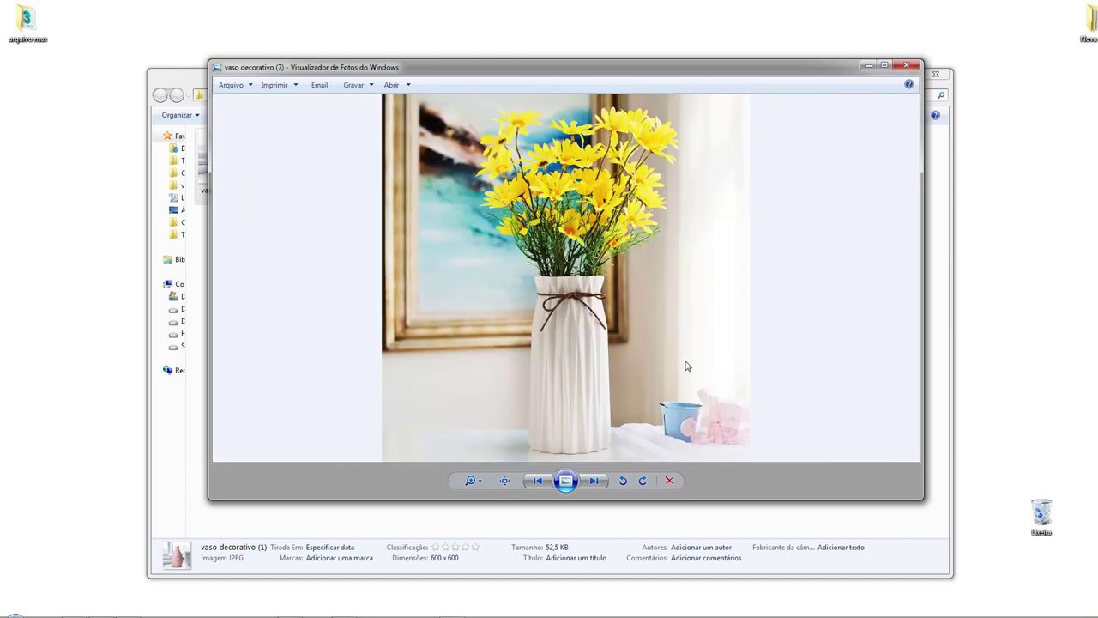
key("Right")
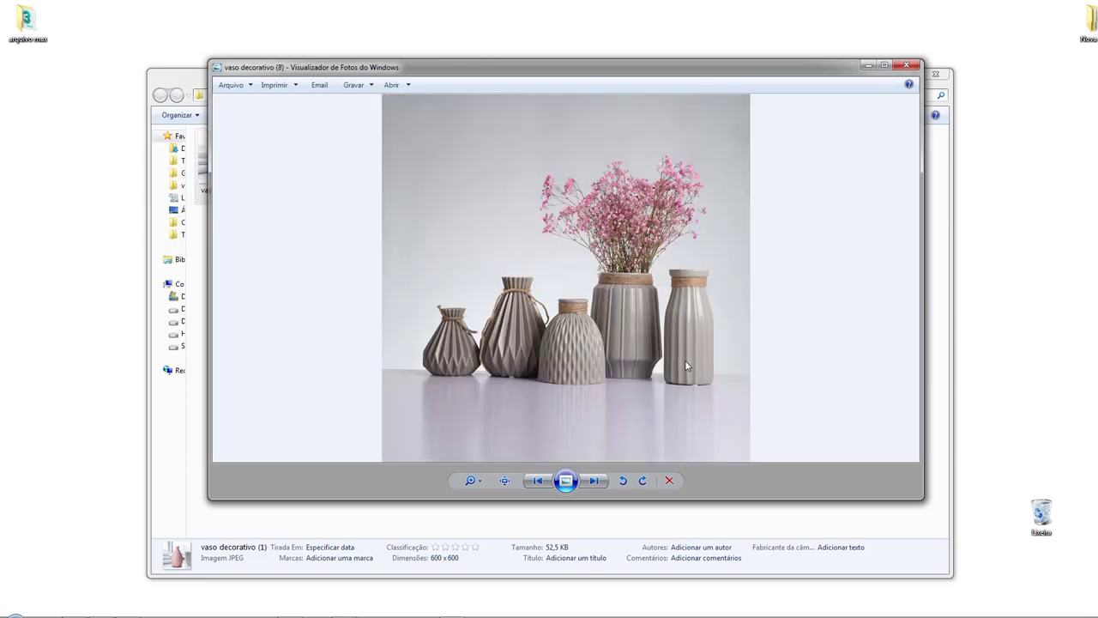
key("Right")
key("Left")
key("Right")
key("Right")
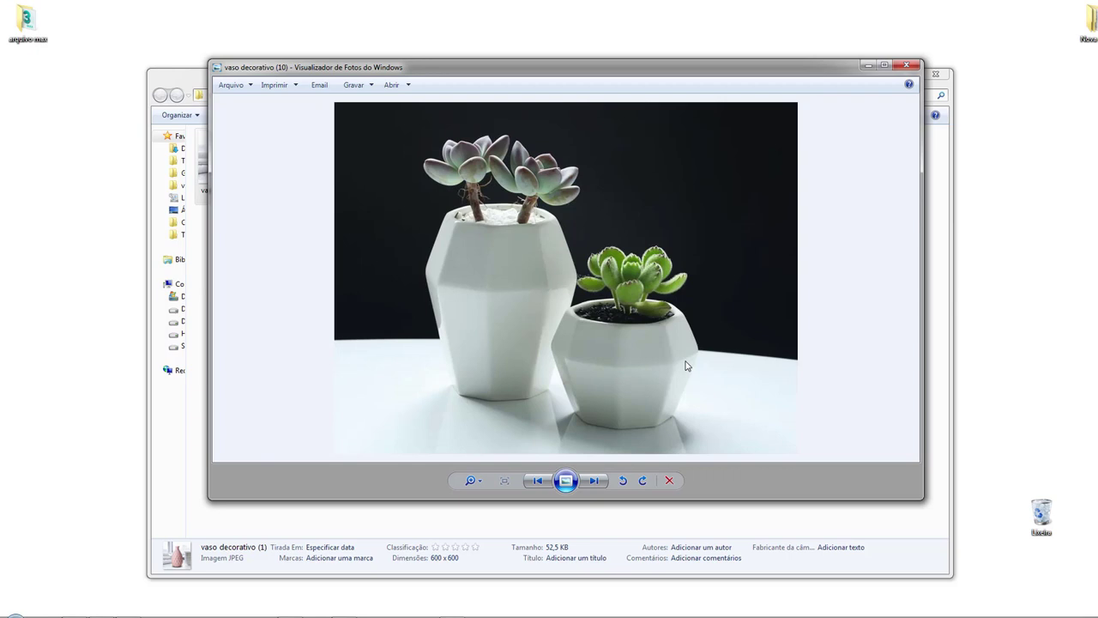
key("Right")
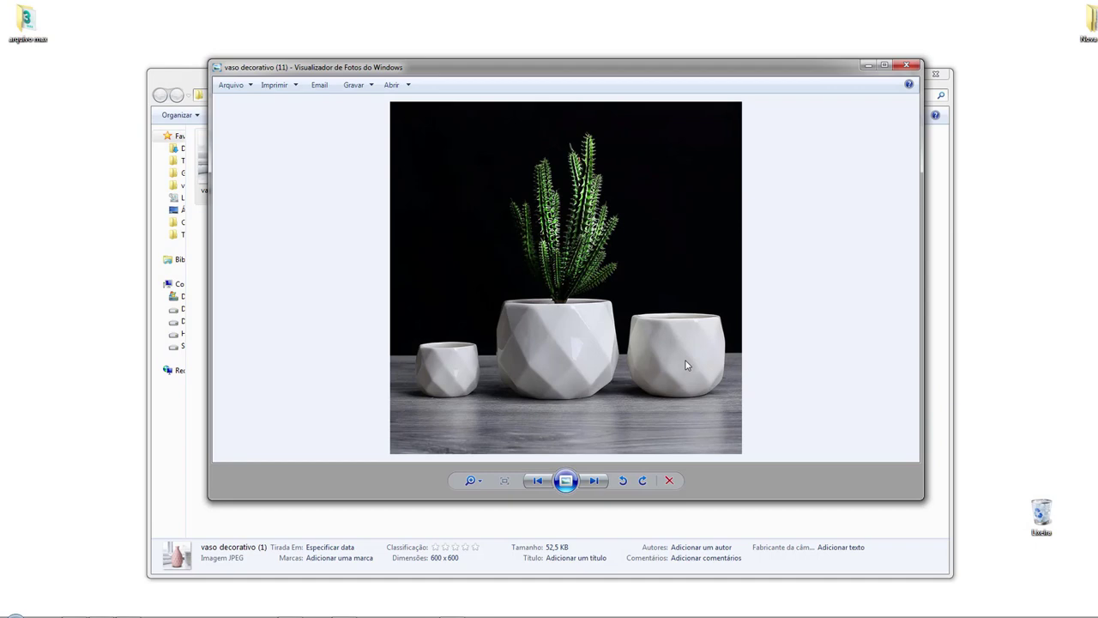
Step: Wrap around past the pink and black vases to the grey vase photo
key("Right")
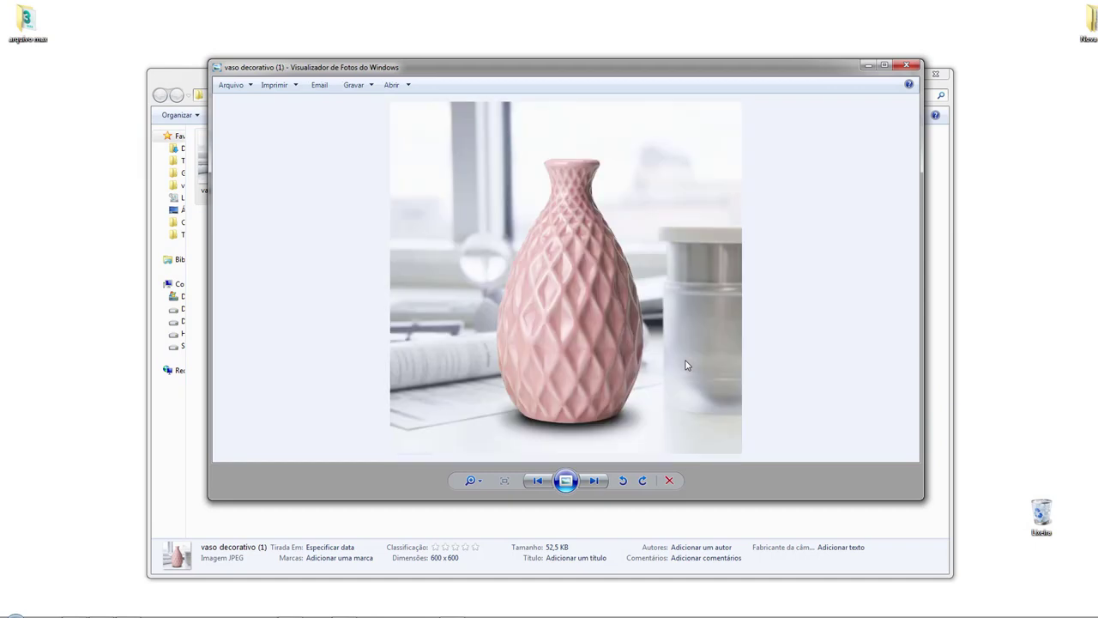
key("Right")
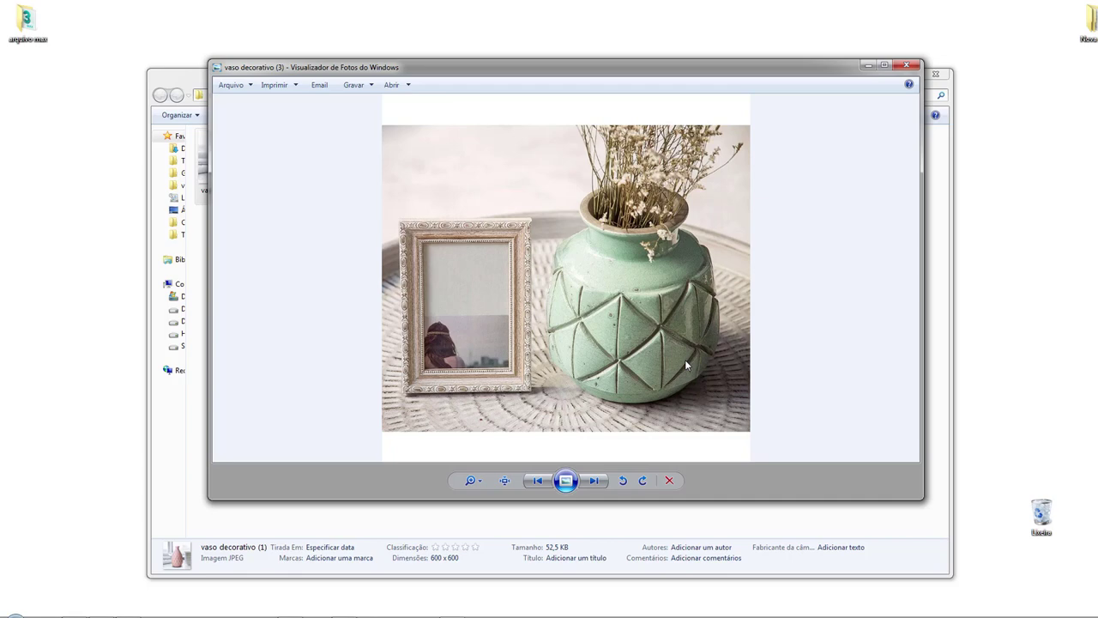
key("Right")
key("Right")
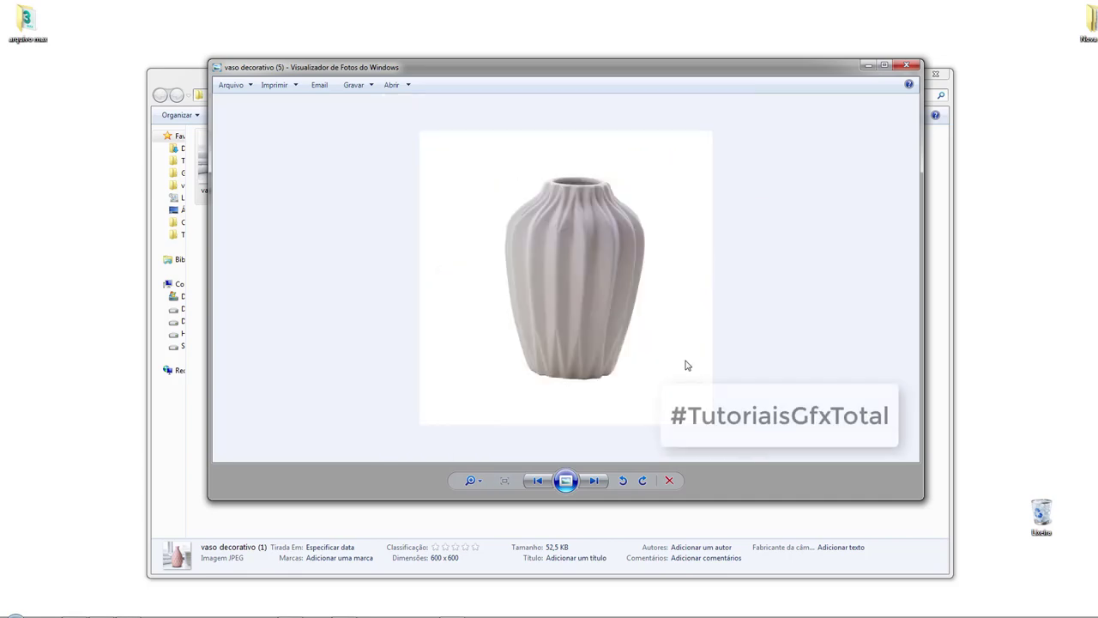